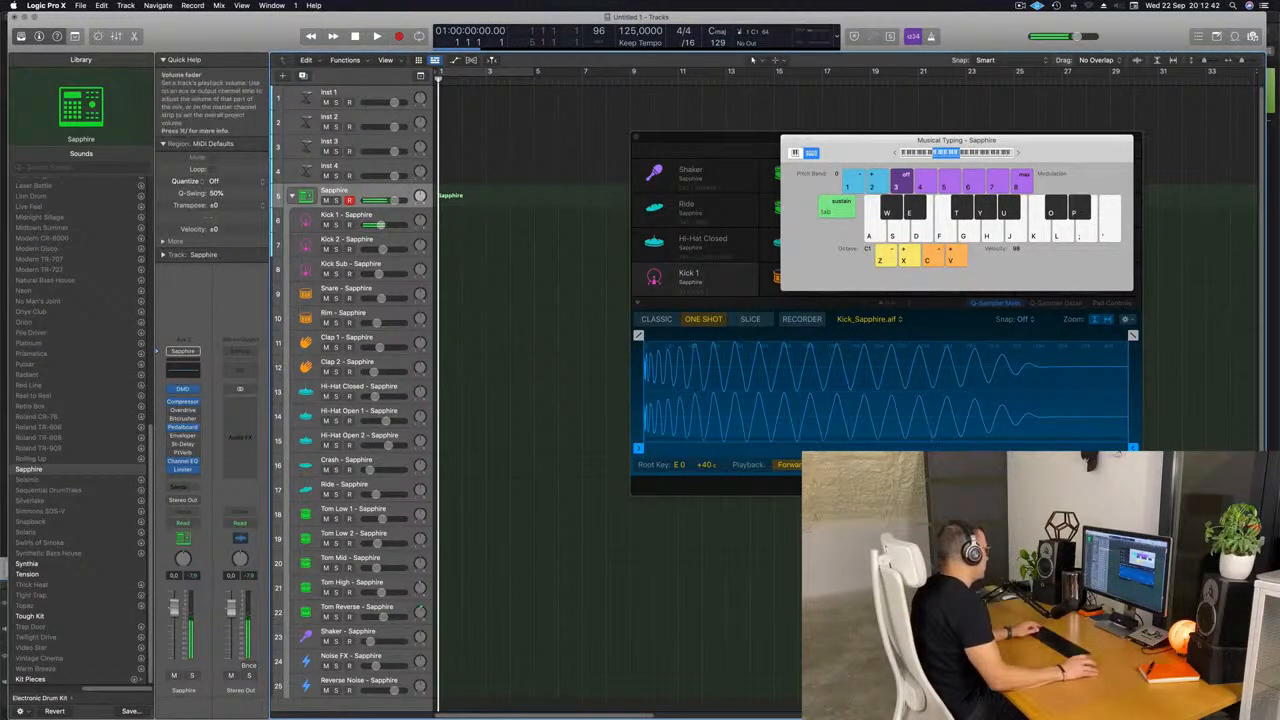
Raise the Sapphire channel's volume fader to +6.0 dB while auditioning the kick with repeated hits
{"action": "left_click_drag", "start_coordinate": [173, 600], "coordinate": [174, 598]}
{"action": "key", "text": "a"}
{"action": "key", "text": "a"}
{"action": "key", "text": "a"}
{"action": "key", "text": "a"}
{"action": "key", "text": "a"}
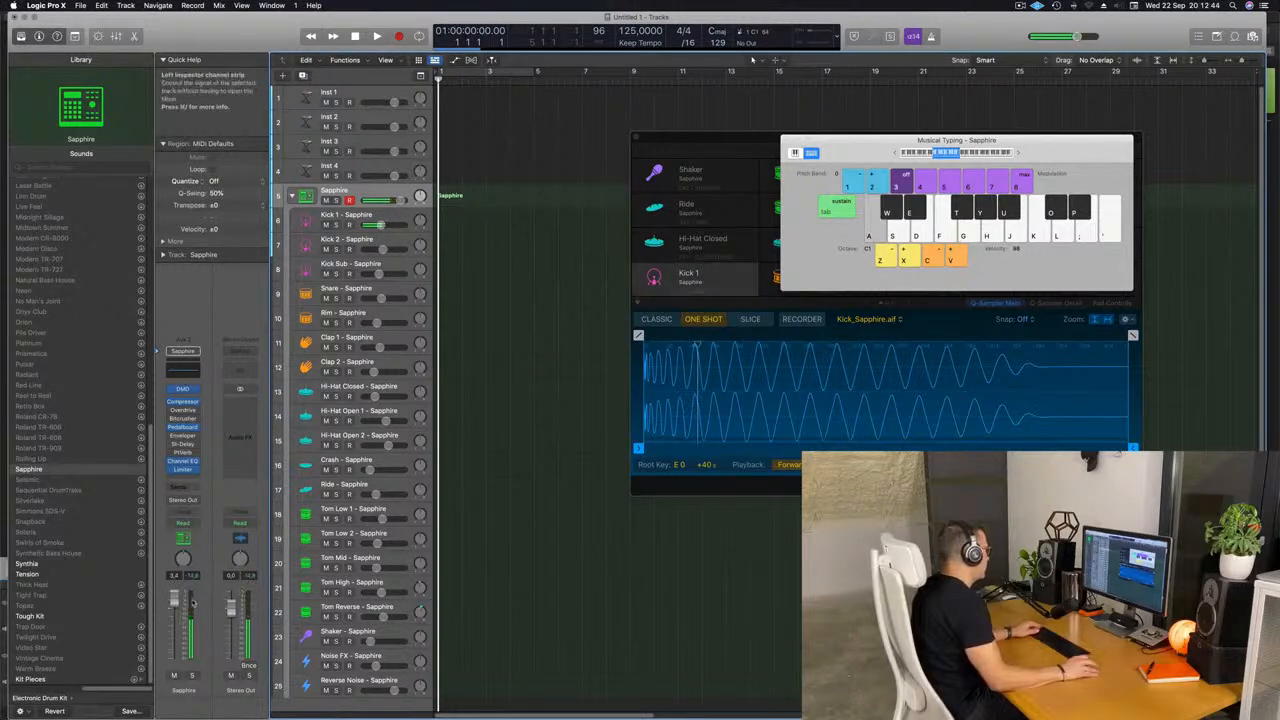
{"action": "key", "text": "a"}
{"action": "key", "text": "a"}
{"action": "key", "text": "a"}
{"action": "key", "text": "a"}
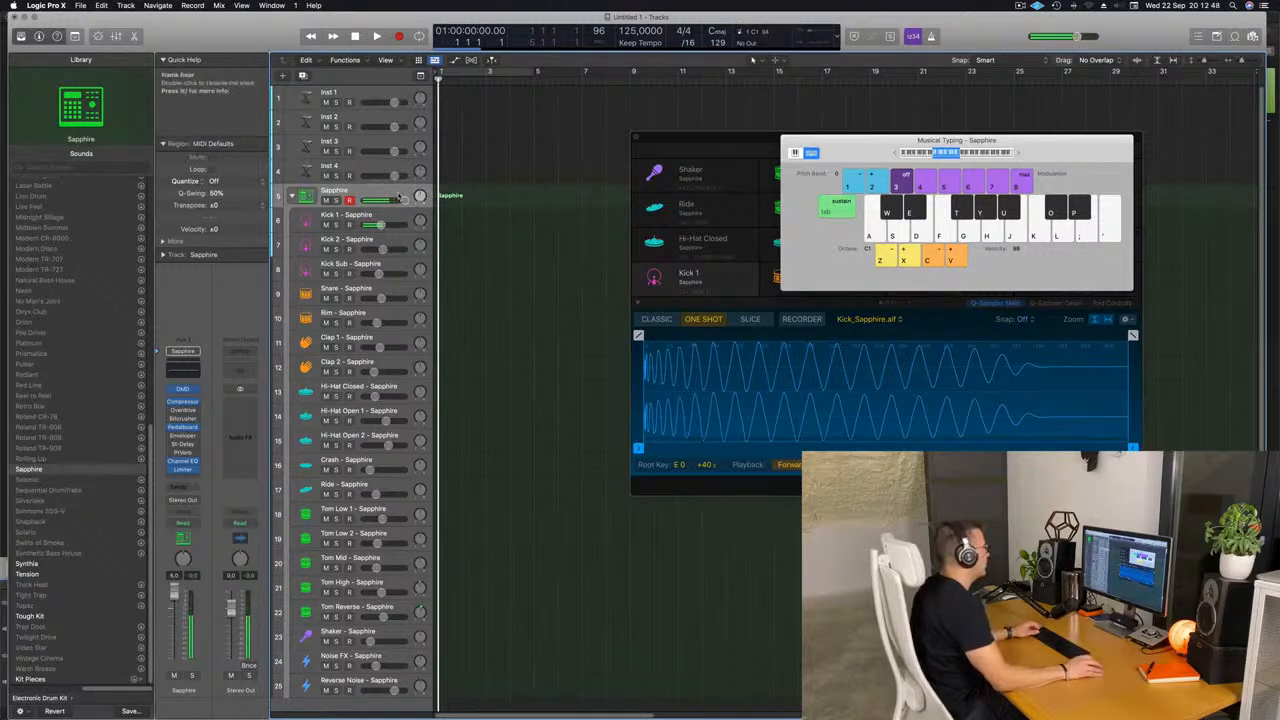
Record a one-bar pattern of four kick hits on the Sapphire track from bar 1
{"action": "key", "text": "r"}
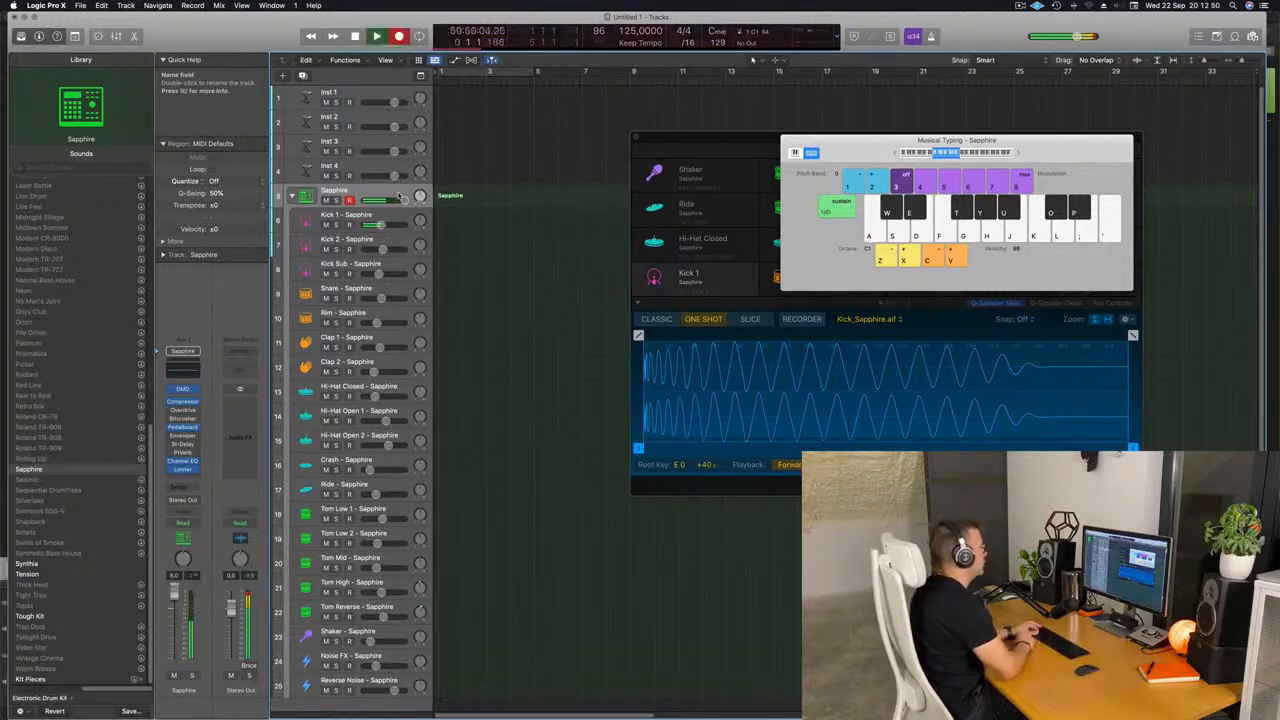
{"action": "key", "text": "a"}
{"action": "key", "text": "a"}
{"action": "key", "text": "a"}
{"action": "key", "text": "a"}
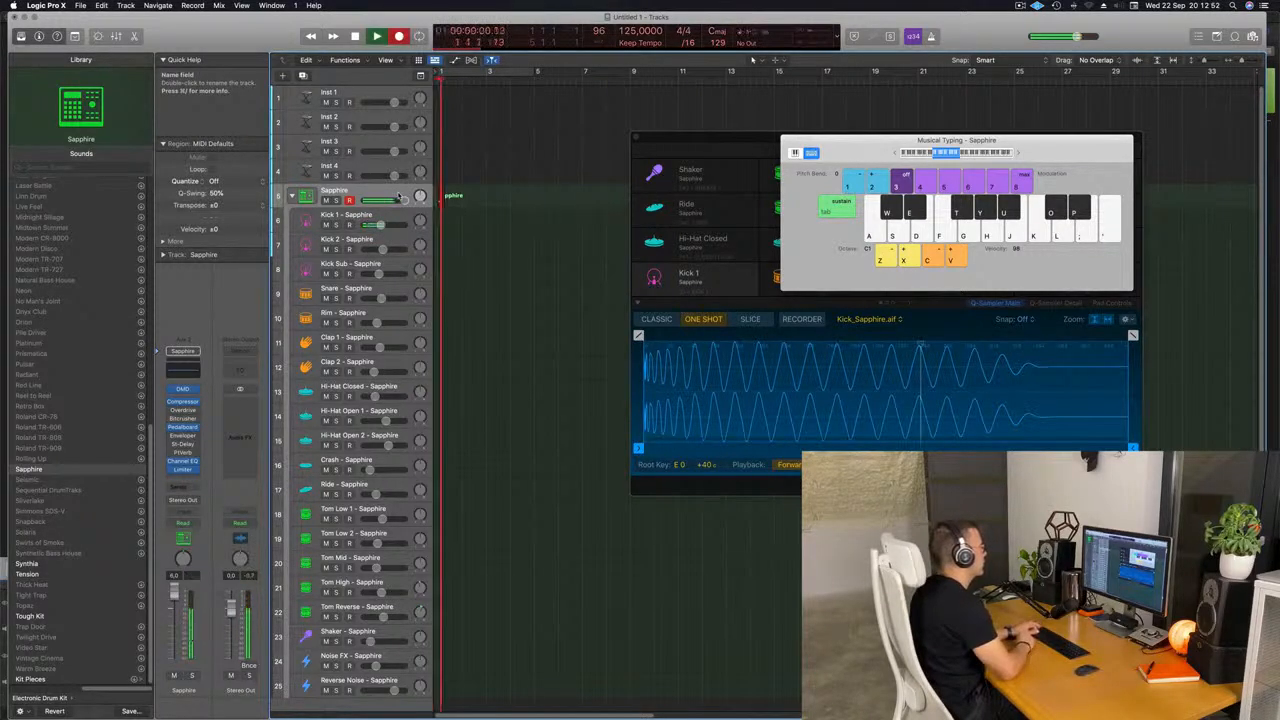
{"action": "key", "text": "space"}
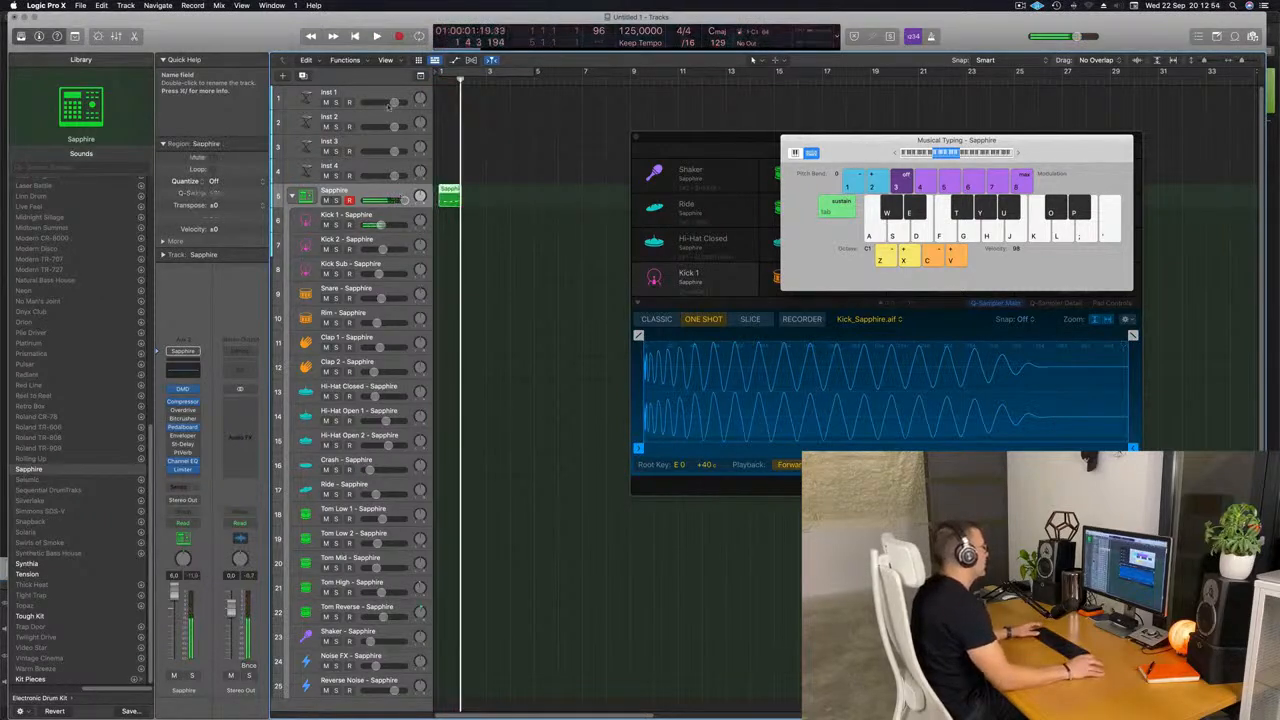
Move the recorded kick region onto the Kick 1 track at bar 1 and open it in the Piano Roll
{"action": "left_click_drag", "start_coordinate": [449, 195], "coordinate": [446, 215]}
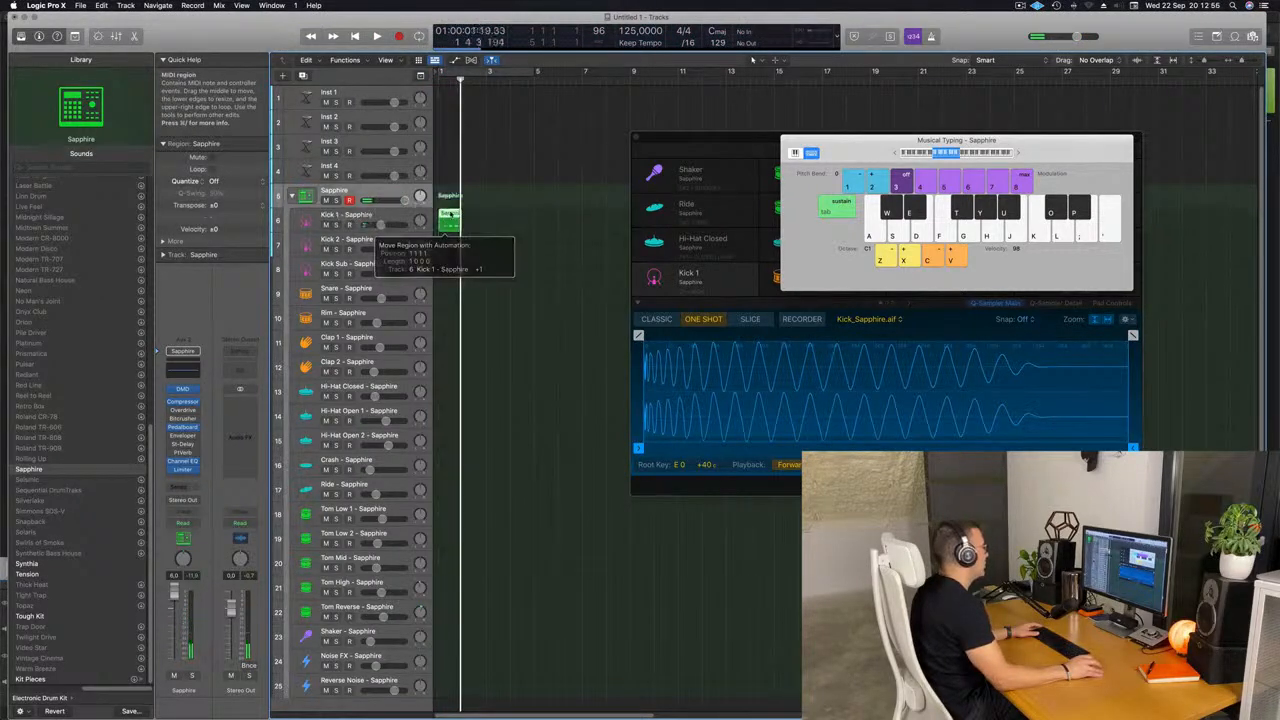
{"action": "double_click", "coordinate": [451, 215]}
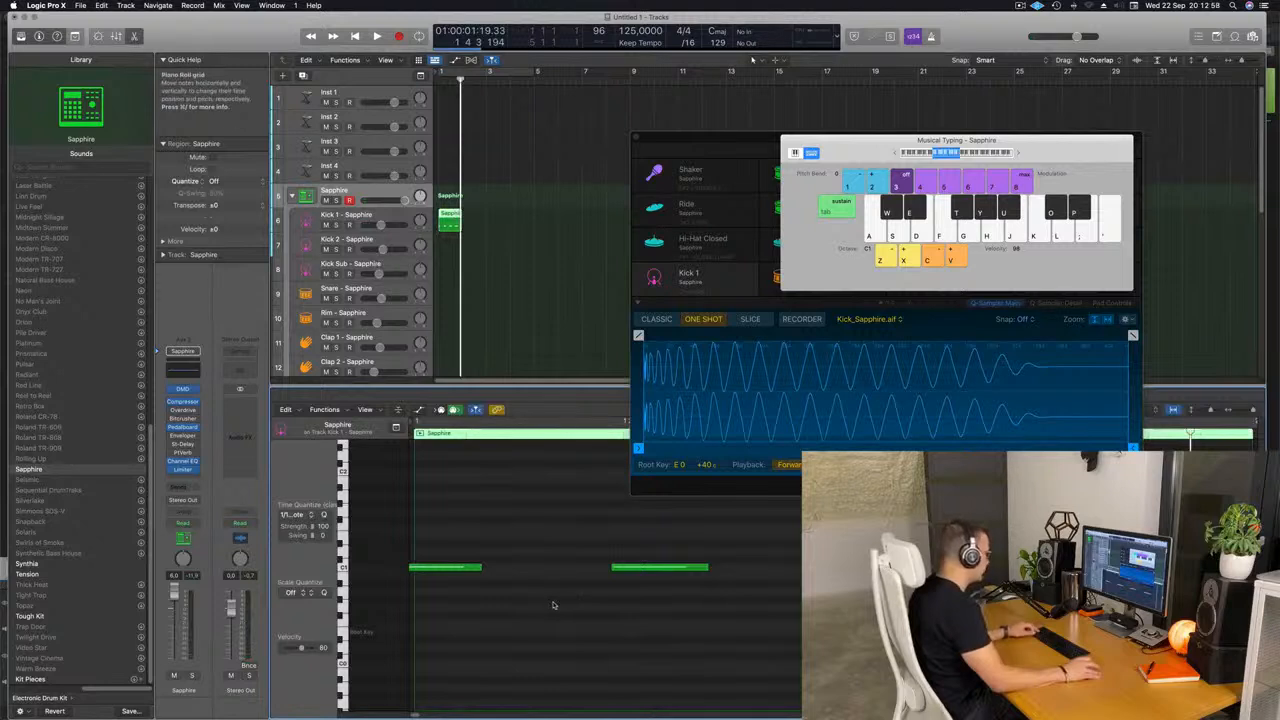
{"action": "scroll", "coordinate": [610, 543], "scroll_direction": "down", "scroll_amount": 2}
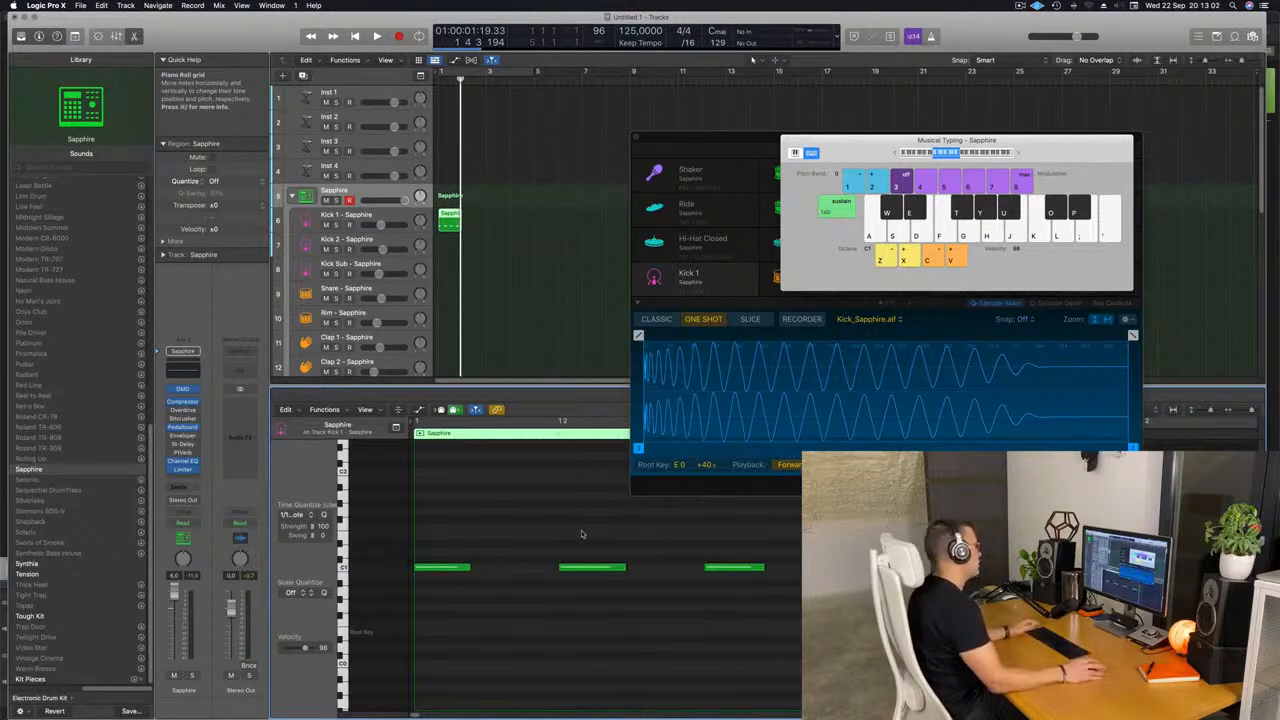
Repeat the one-bar Kick 1 region until it fills four bars
{"action": "left_click", "coordinate": [443, 229]}
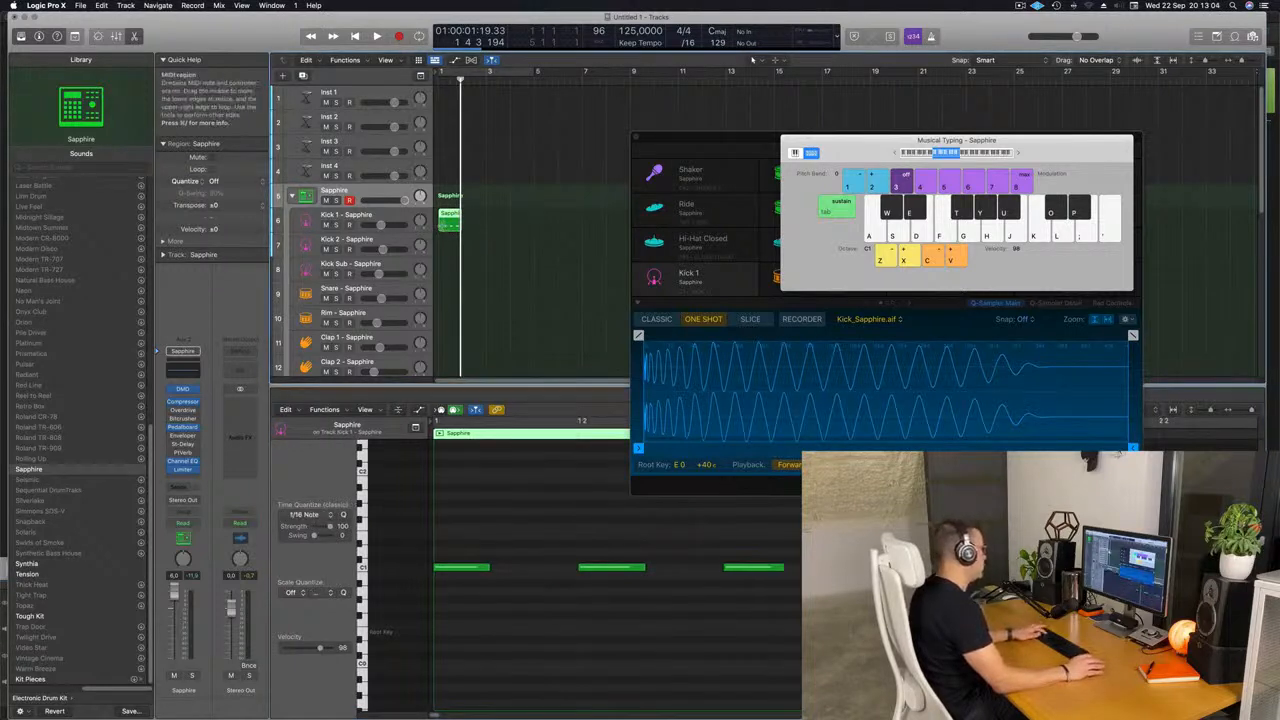
{"action": "key", "text": "super+r"}
{"action": "key", "text": "super+r"}
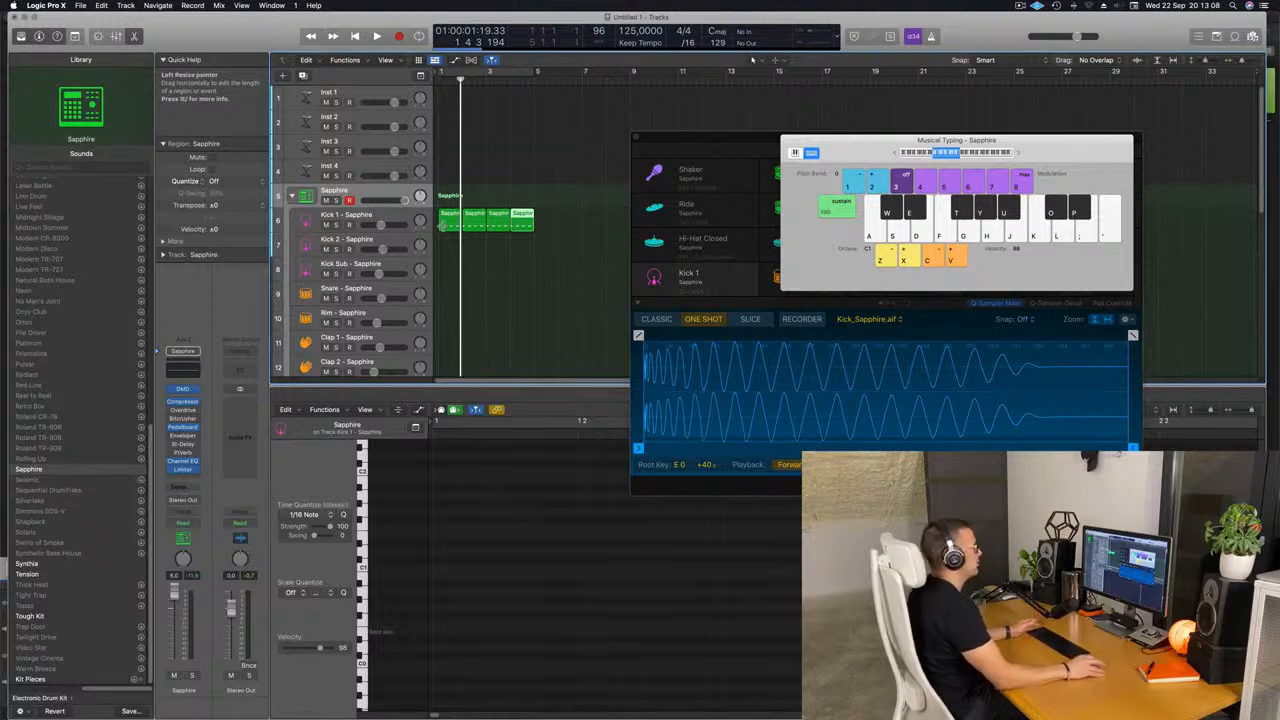
Transpose all the notes in the four Kick 1 regions down one octave and play the result
{"action": "left_click_drag", "start_coordinate": [858, 142], "coordinate": [835, 142]}
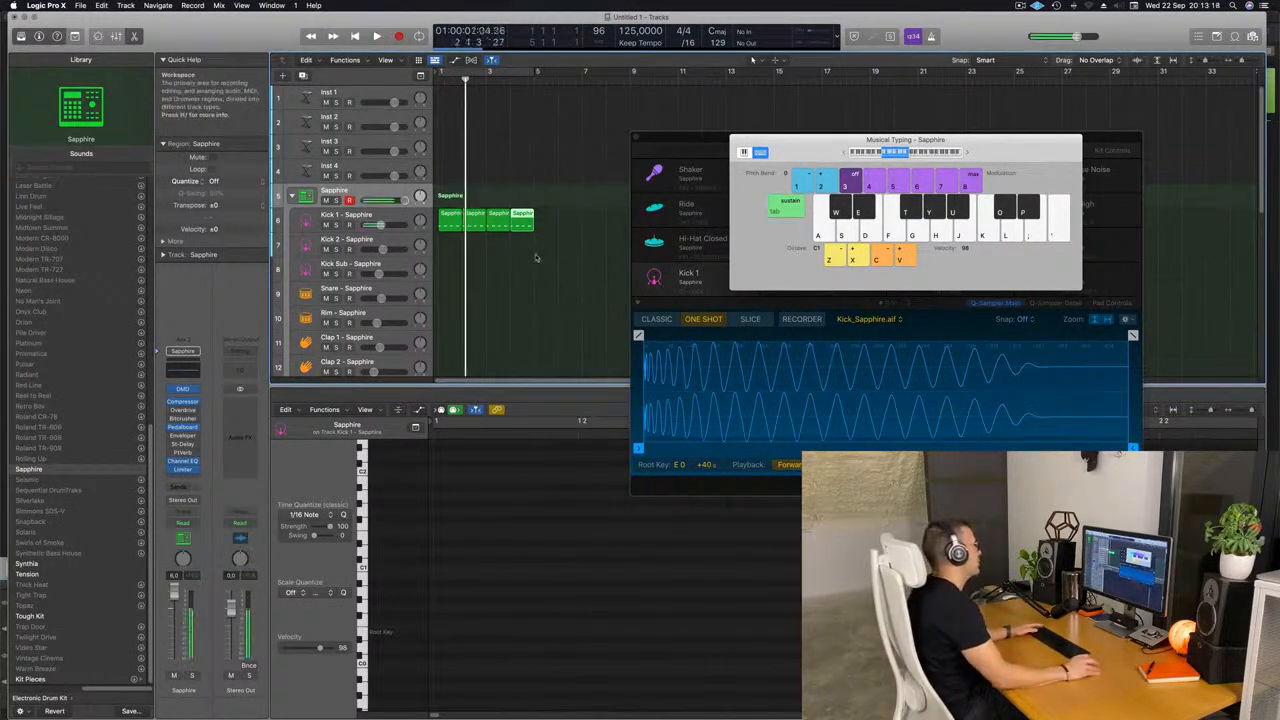
{"action": "key", "text": "super+a"}
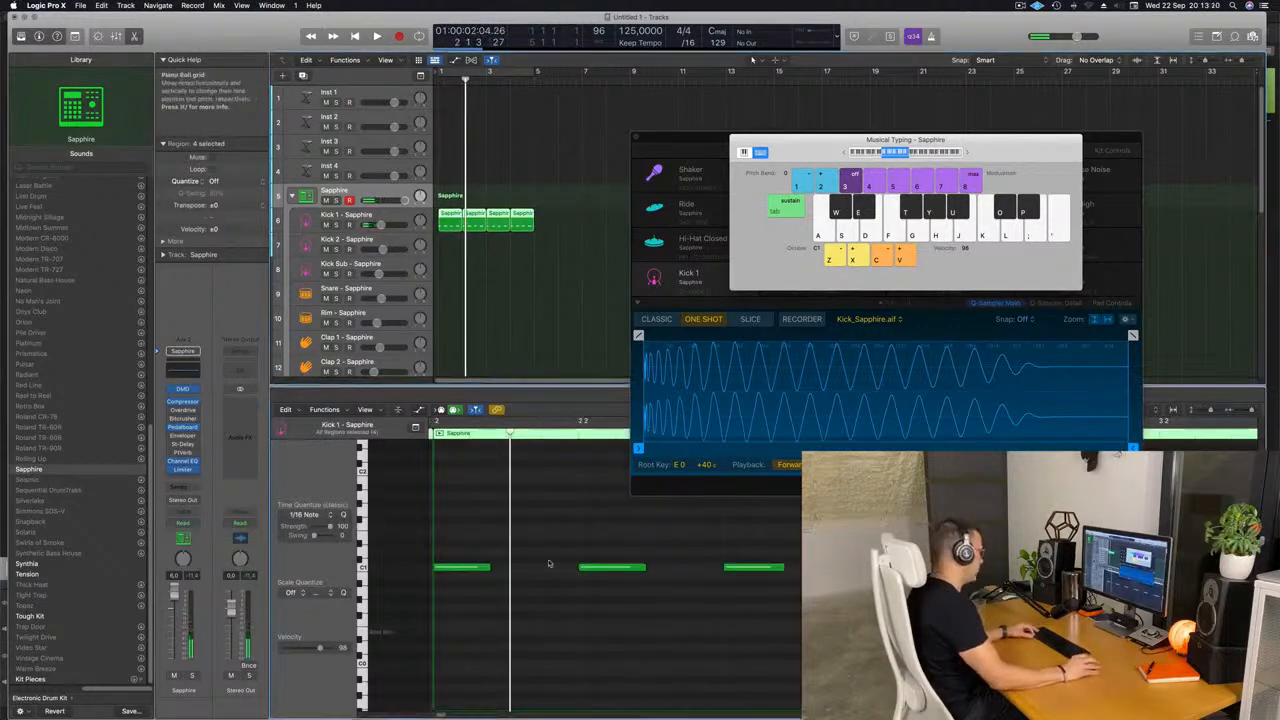
{"action": "key", "text": "super+a"}
{"action": "key", "text": "alt+shift+Down"}
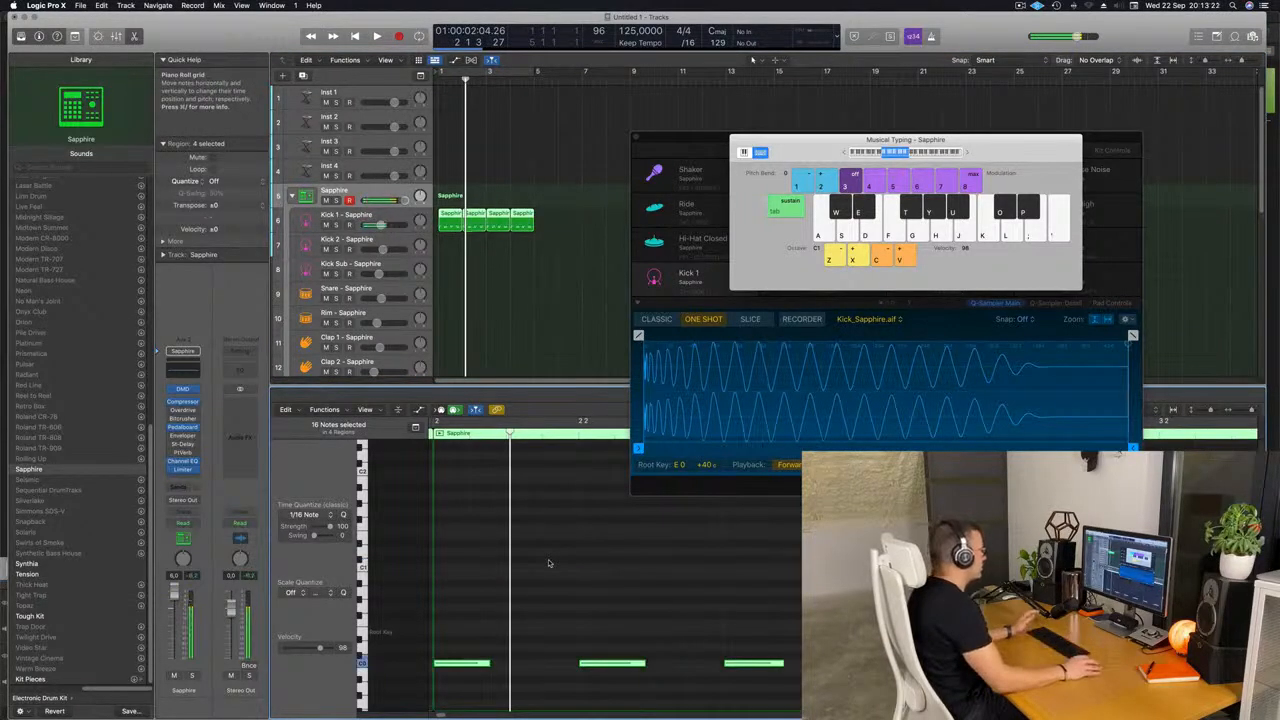
{"action": "key", "text": "space"}
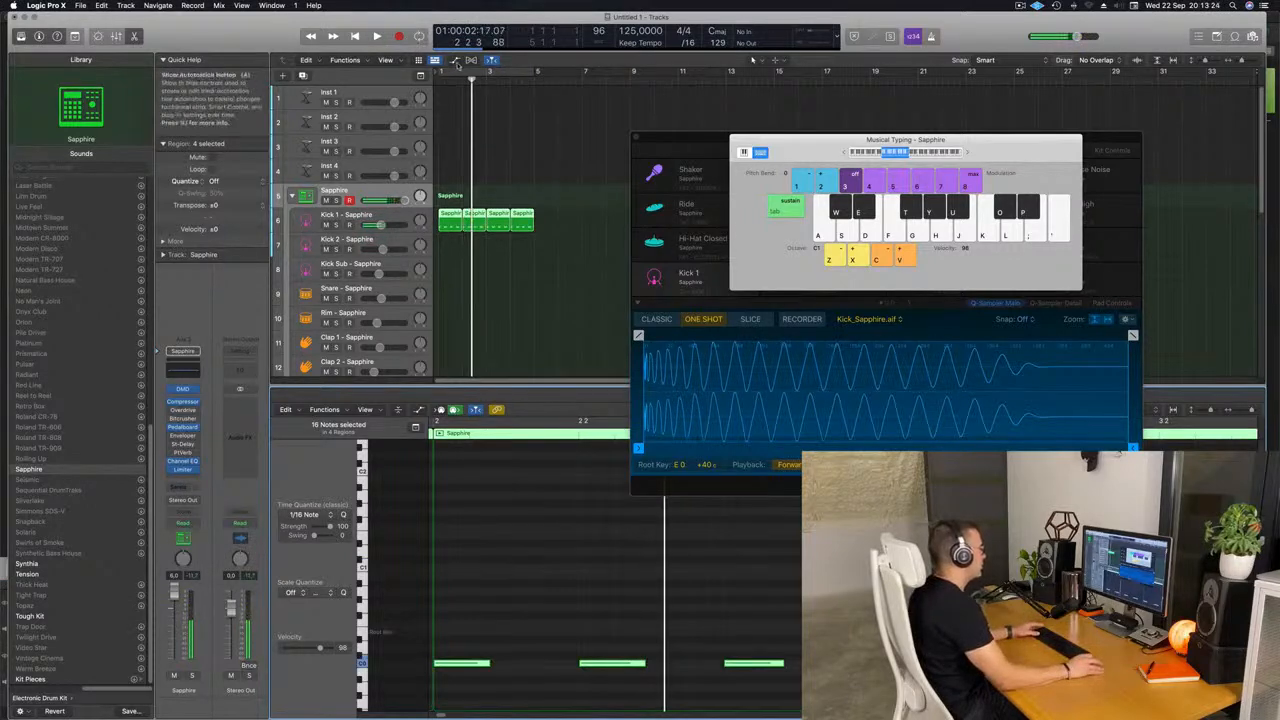
{"action": "scroll", "coordinate": [530, 568], "scroll_direction": "down", "scroll_amount": 3}
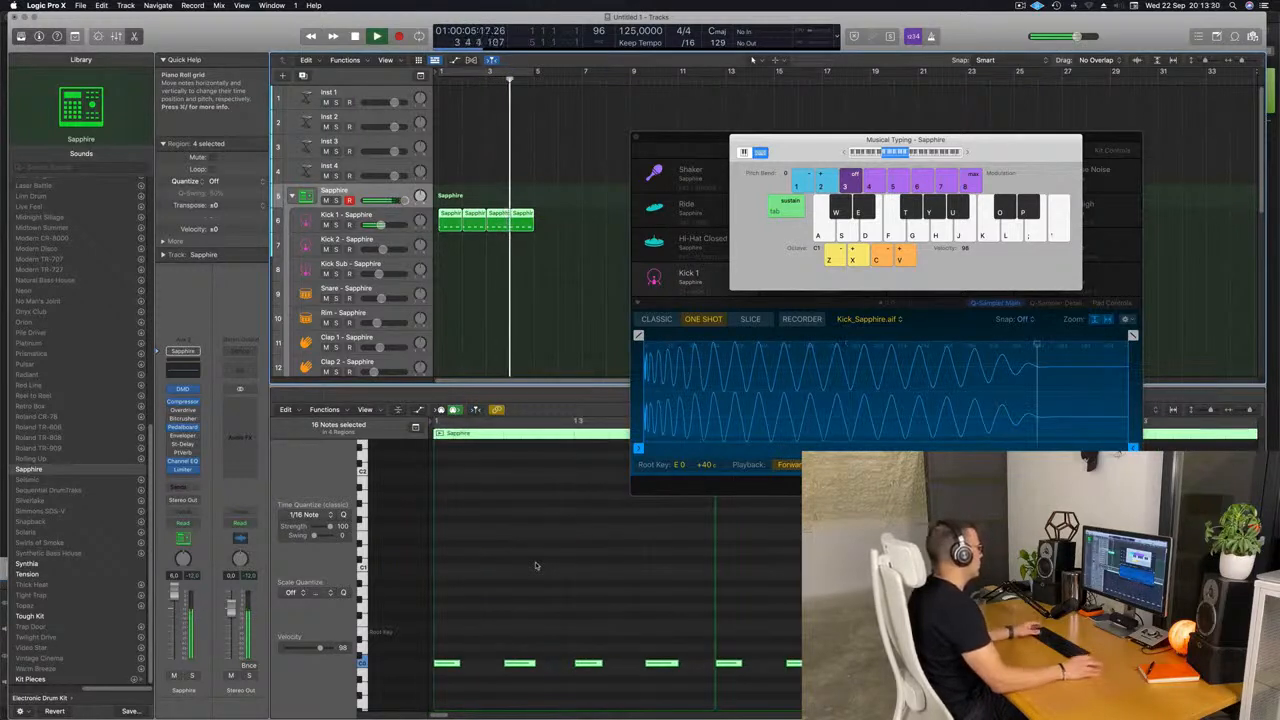
Deselect the kick regions, stop playback and turn on cycling over the first four bars
{"action": "left_click", "coordinate": [476, 297]}
{"action": "key", "text": "space"}
{"action": "key", "text": "c"}
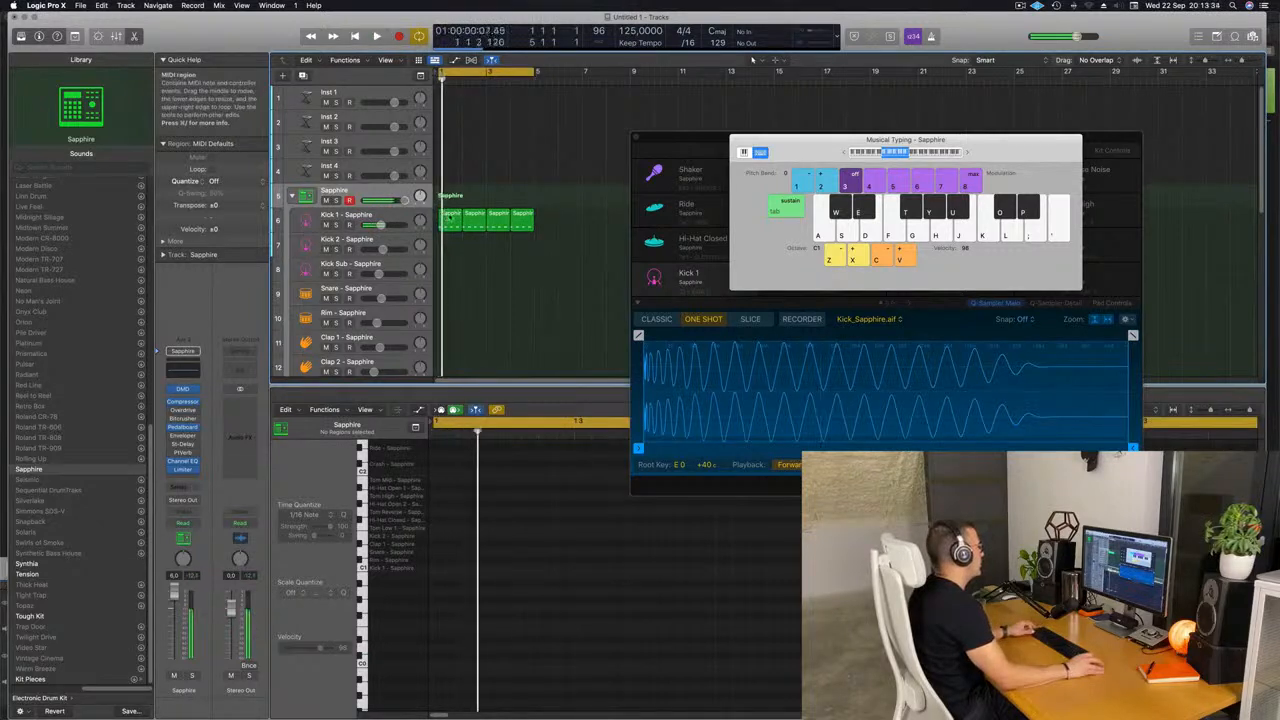
Copy the first Kick 1 region to the Snare track, keep only the notes on beats 2 and 4, and raise them to C3
{"action": "left_click", "coordinate": [450, 217]}
{"action": "left_click_drag", "start_coordinate": [445, 217], "coordinate": [450, 295]}
{"action": "left_click_drag", "start_coordinate": [456, 643], "coordinate": [441, 683]}
{"action": "left_click_drag", "start_coordinate": [525, 632], "coordinate": [678, 715]}
{"action": "key", "text": "shift+alt+Up"}
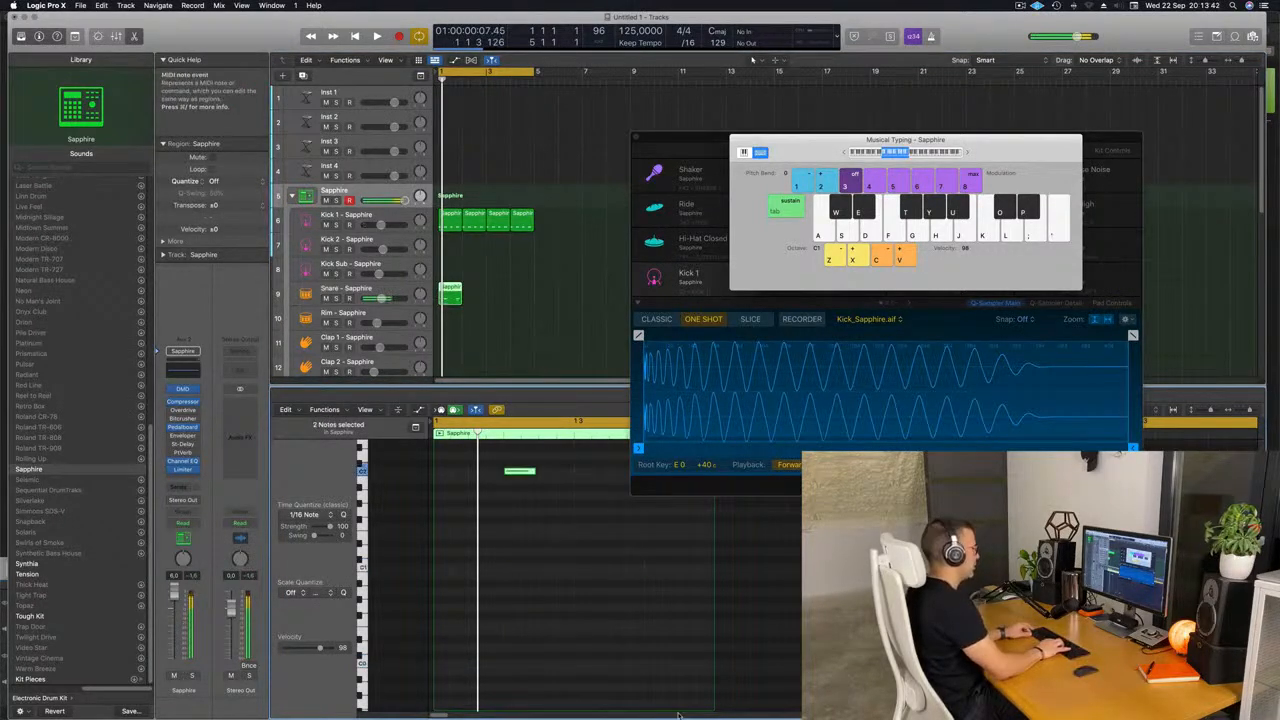
{"action": "key", "text": "space"}
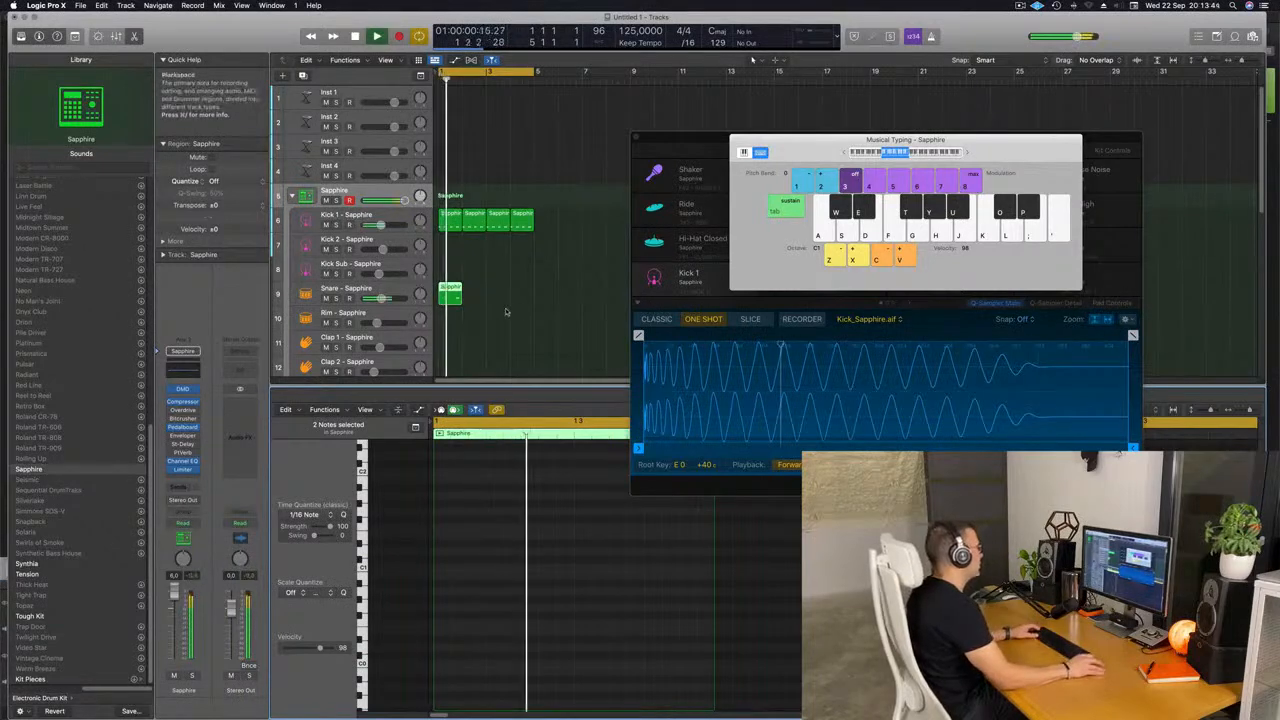
Stop playback and repeat the one-bar Snare region until it fills four bars
{"action": "left_click_drag", "start_coordinate": [488, 292], "coordinate": [439, 302]}
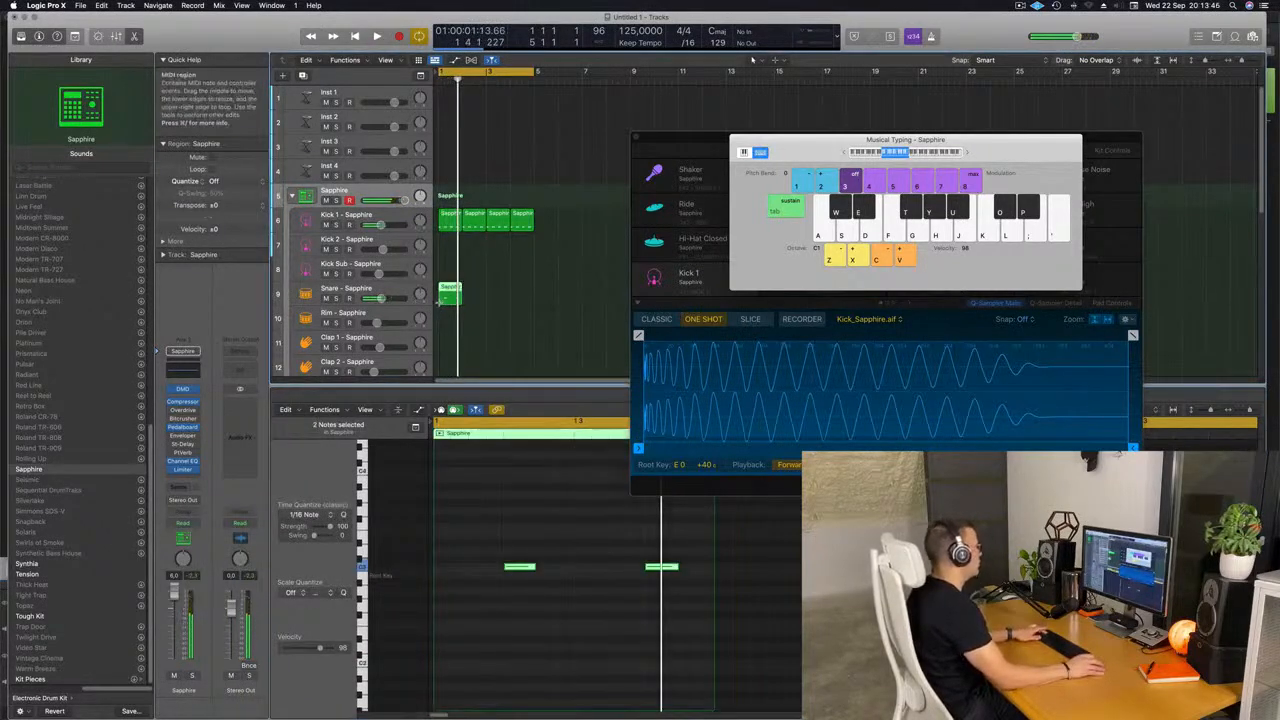
{"action": "key", "text": "super+r"}
{"action": "key", "text": "super+r"}
{"action": "left_click", "coordinate": [560, 238]}
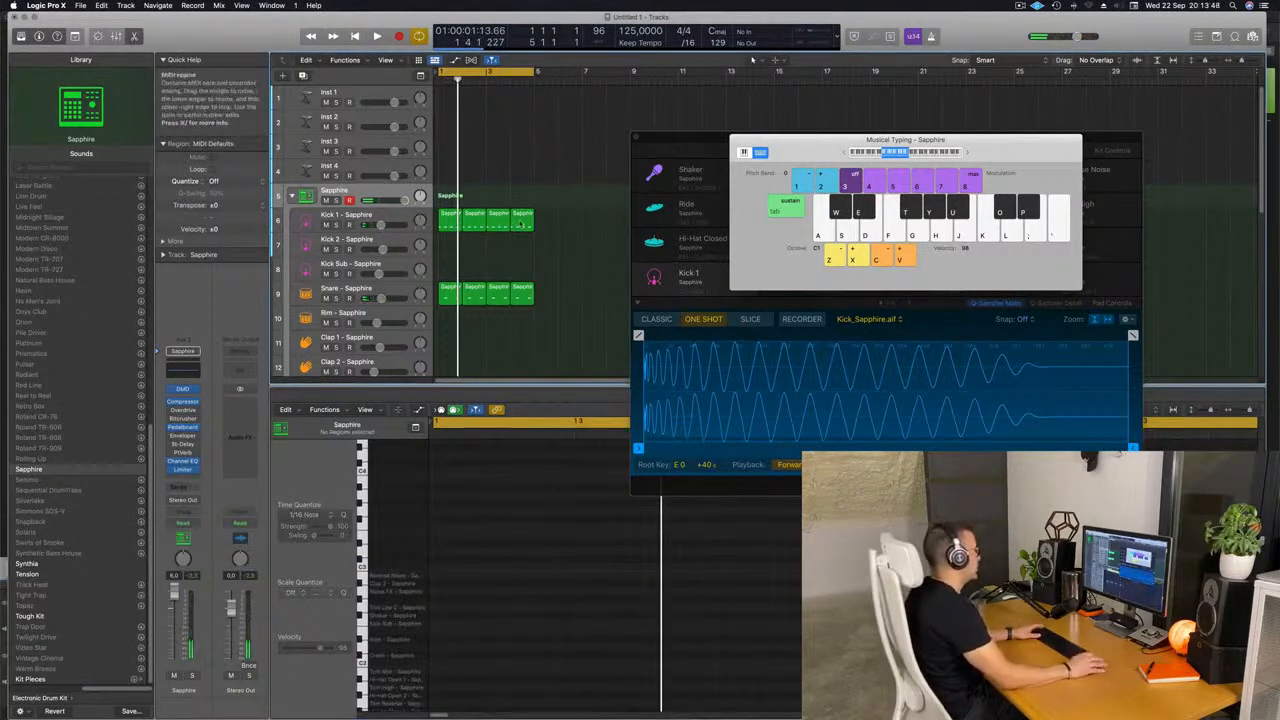
Copy the first Kick 1 region to the Hi-Hat Closed track, shift its four notes onto the offbeats and raise them to C3
{"action": "left_click", "coordinate": [522, 222]}
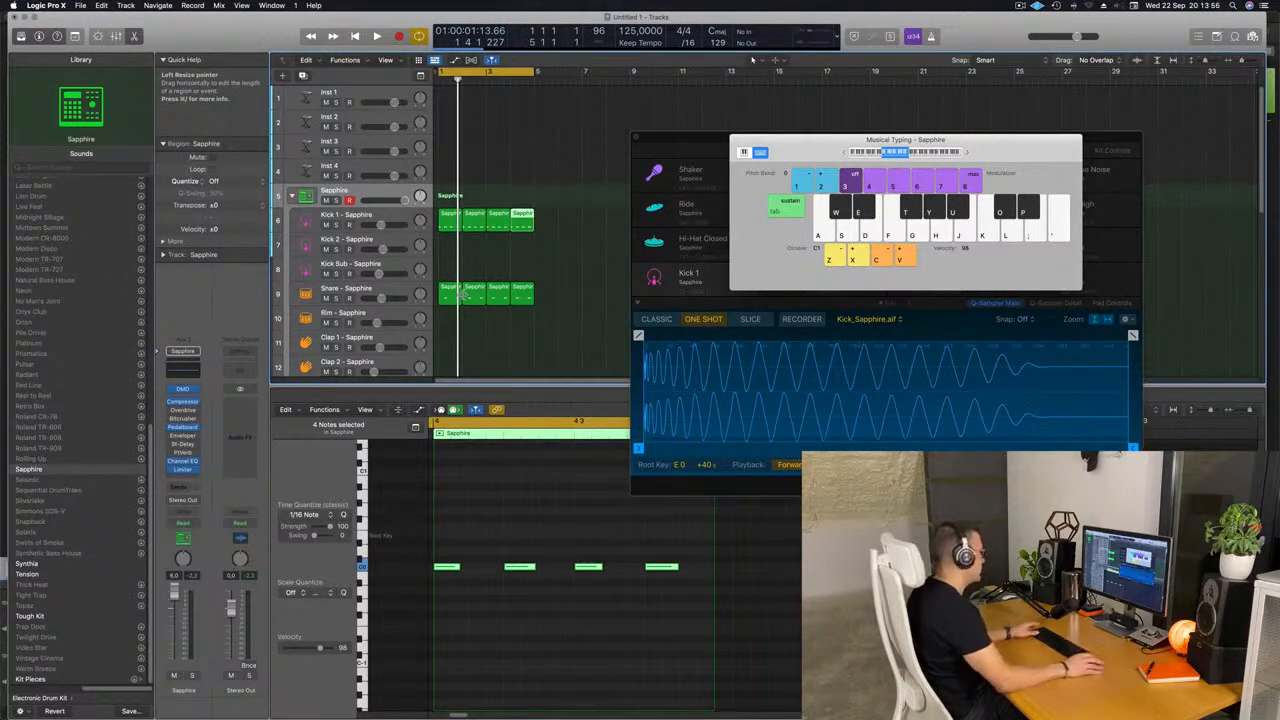
{"action": "scroll", "coordinate": [565, 308], "scroll_direction": "down", "scroll_amount": 1}
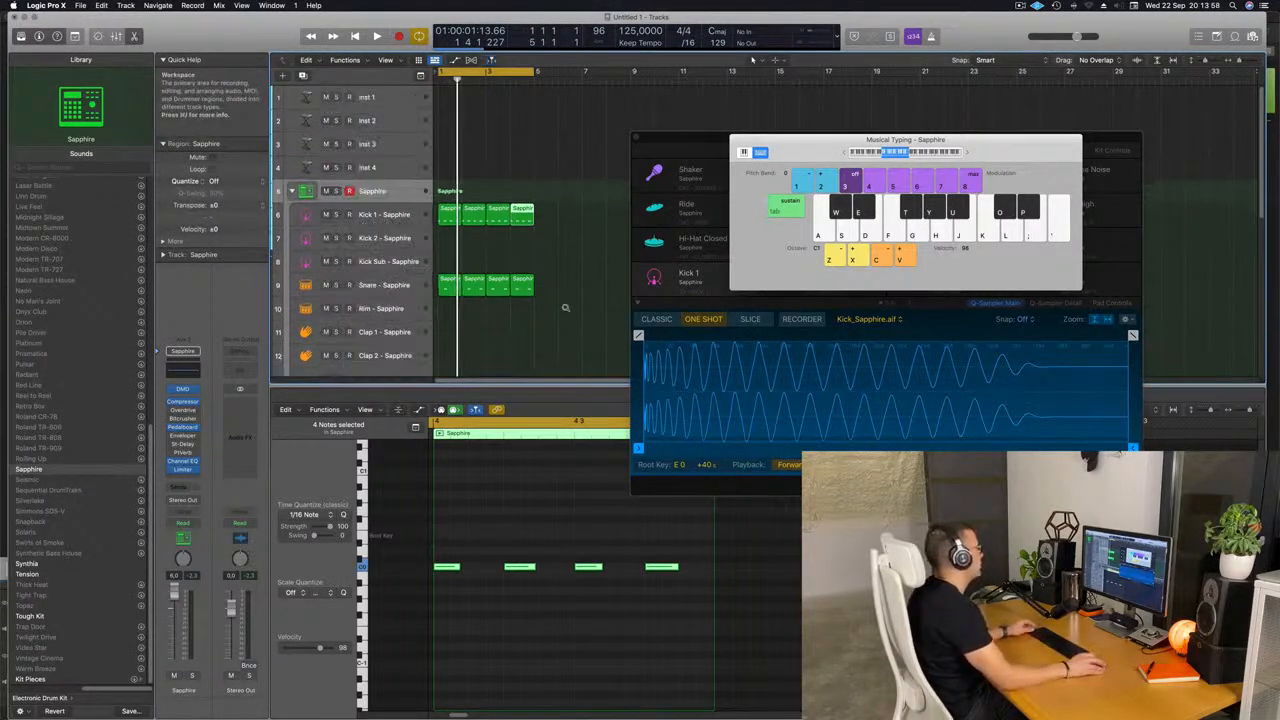
{"action": "left_click", "coordinate": [560, 318]}
{"action": "scroll", "coordinate": [486, 184], "scroll_direction": "down", "scroll_amount": 3}
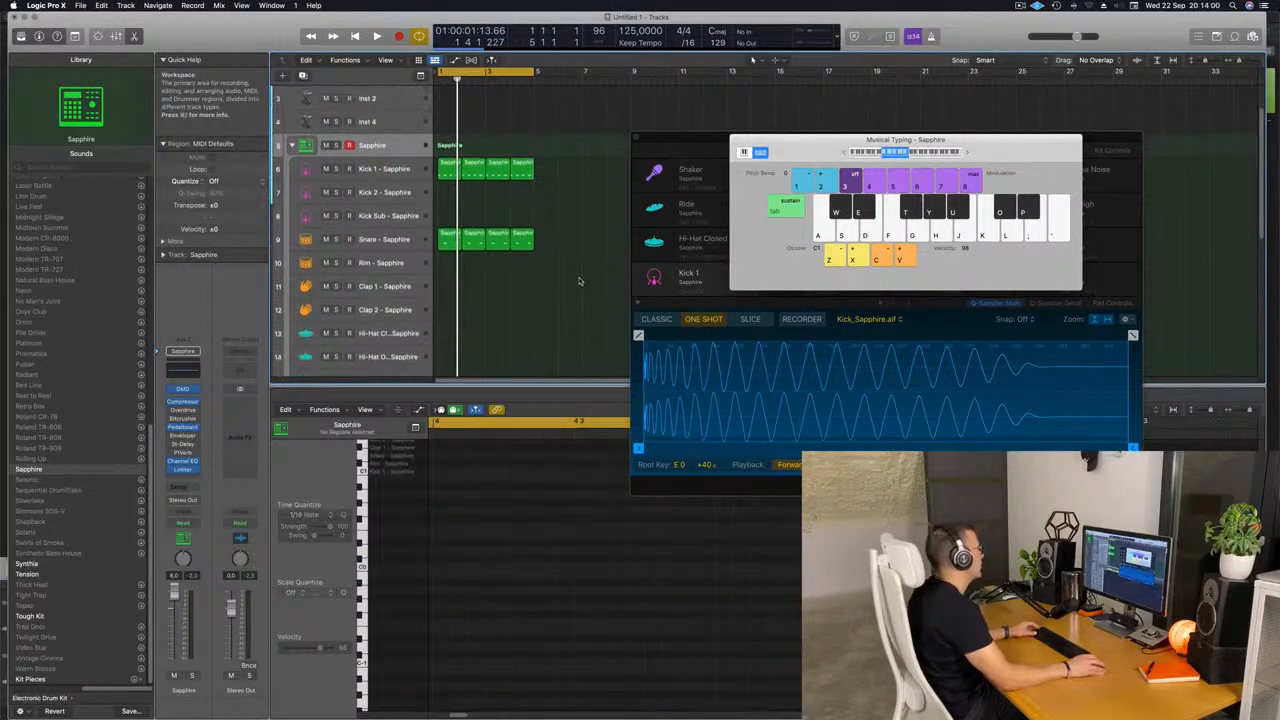
{"action": "left_click", "coordinate": [450, 160]}
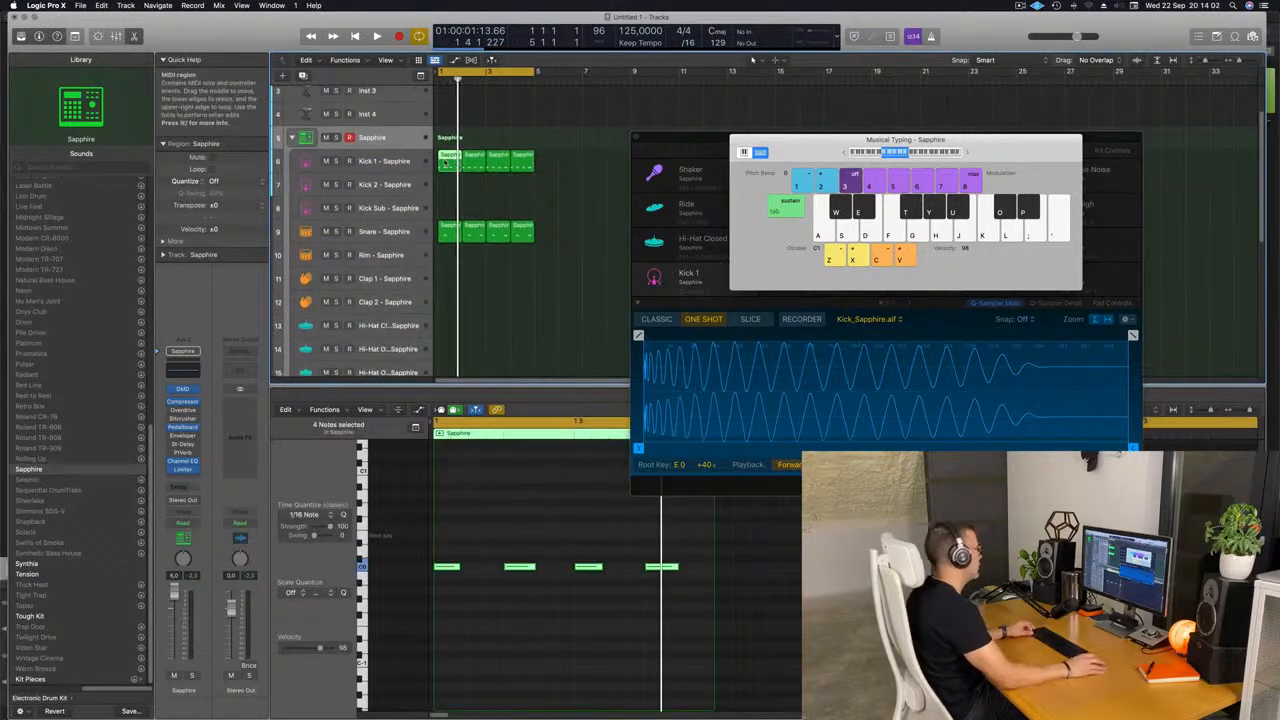
{"action": "left_click_drag", "start_coordinate": [450, 160], "coordinate": [452, 335]}
{"action": "left_click_drag", "start_coordinate": [455, 544], "coordinate": [733, 629]}
{"action": "key", "text": "space"}
{"action": "left_click_drag", "start_coordinate": [720, 671], "coordinate": [717, 667]}
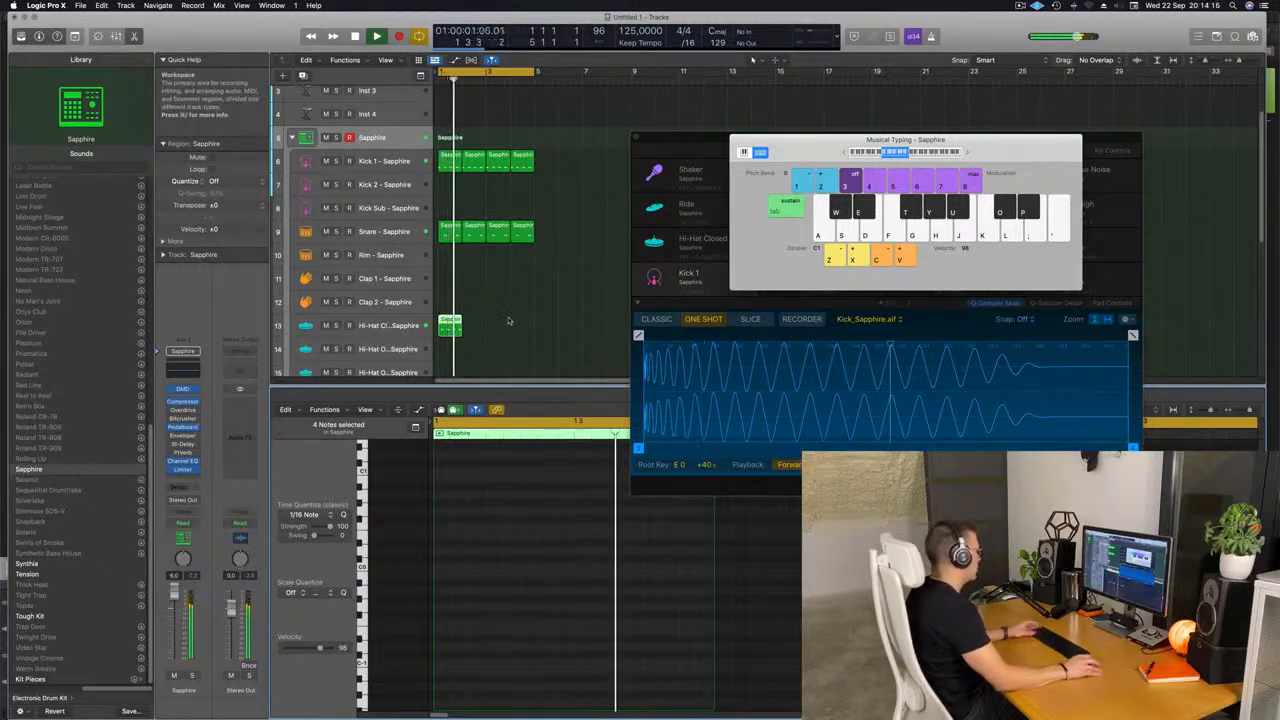
Repeat the one-bar Hi-Hat Closed region until it fills four bars
{"action": "left_click", "coordinate": [453, 327]}
{"action": "key", "text": "super+r"}
{"action": "key", "text": "super+r"}
{"action": "key", "text": "super+r"}
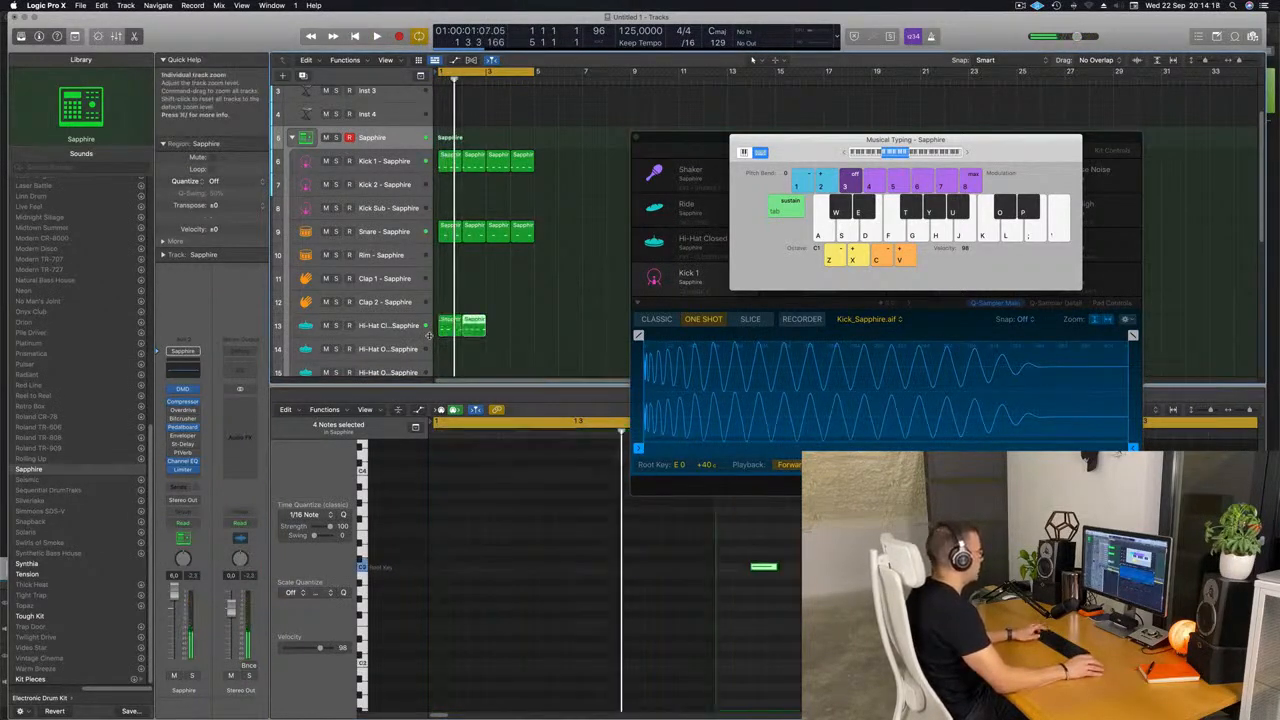
Play the four-bar loop and move the Musical Typing and Sapphire drum machine windows clear of the arrangement
{"action": "left_click", "coordinate": [580, 320]}
{"action": "key", "text": "space"}
{"action": "left_click_drag", "start_coordinate": [807, 148], "coordinate": [960, 243]}
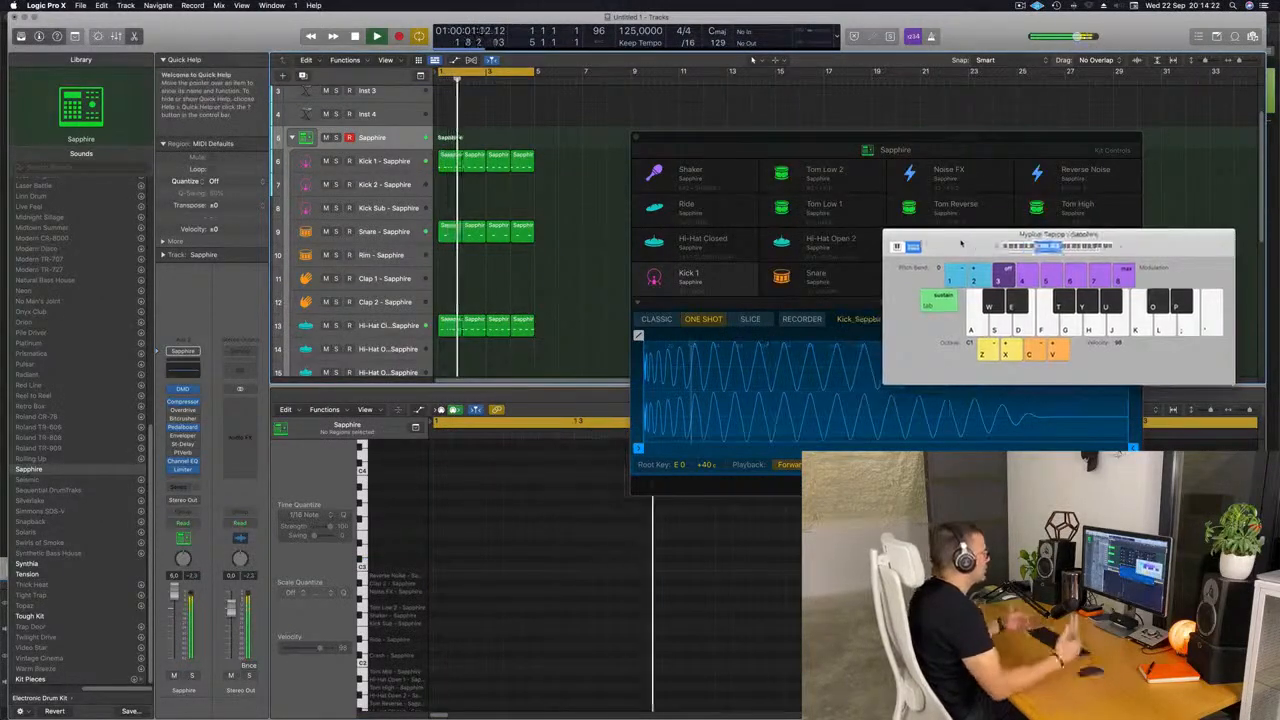
{"action": "left_click_drag", "start_coordinate": [785, 142], "coordinate": [880, 132]}
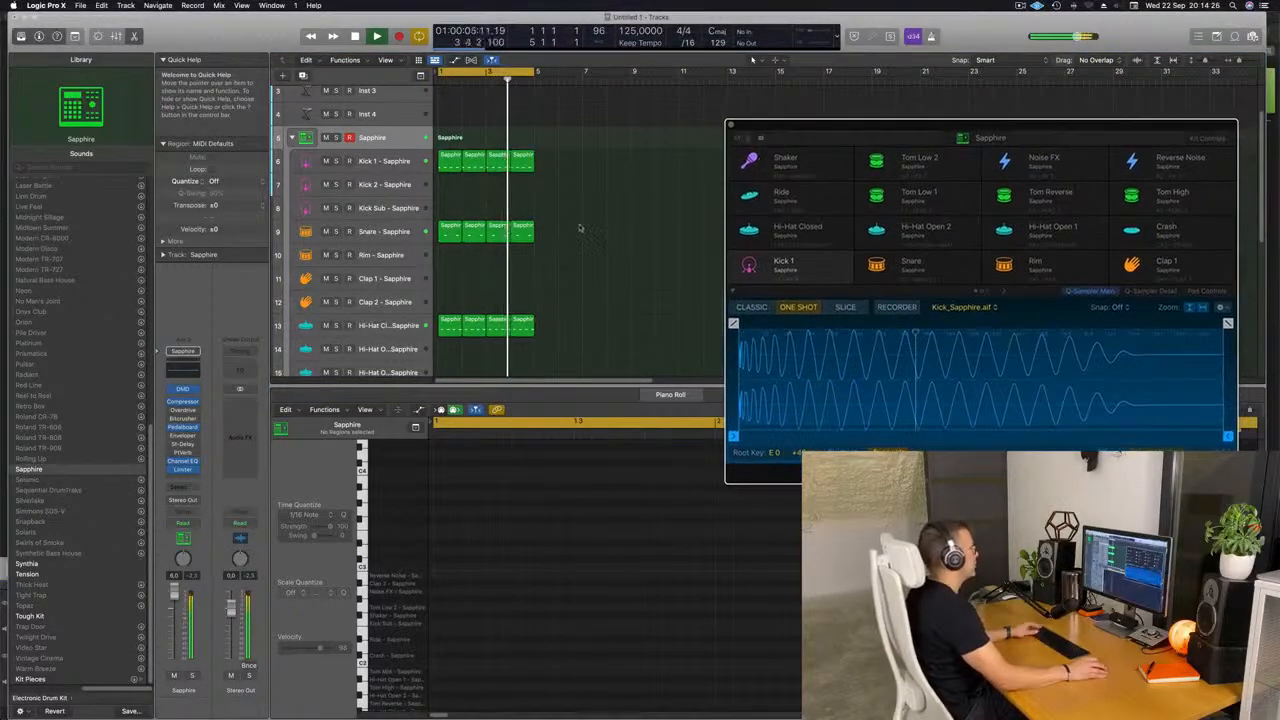
Copy the first Hi-Hat Closed region to the Ride track and nudge its four notes two sixteenths earlier, onto the beats
{"action": "scroll", "coordinate": [550, 235], "scroll_direction": "down", "scroll_amount": 2}
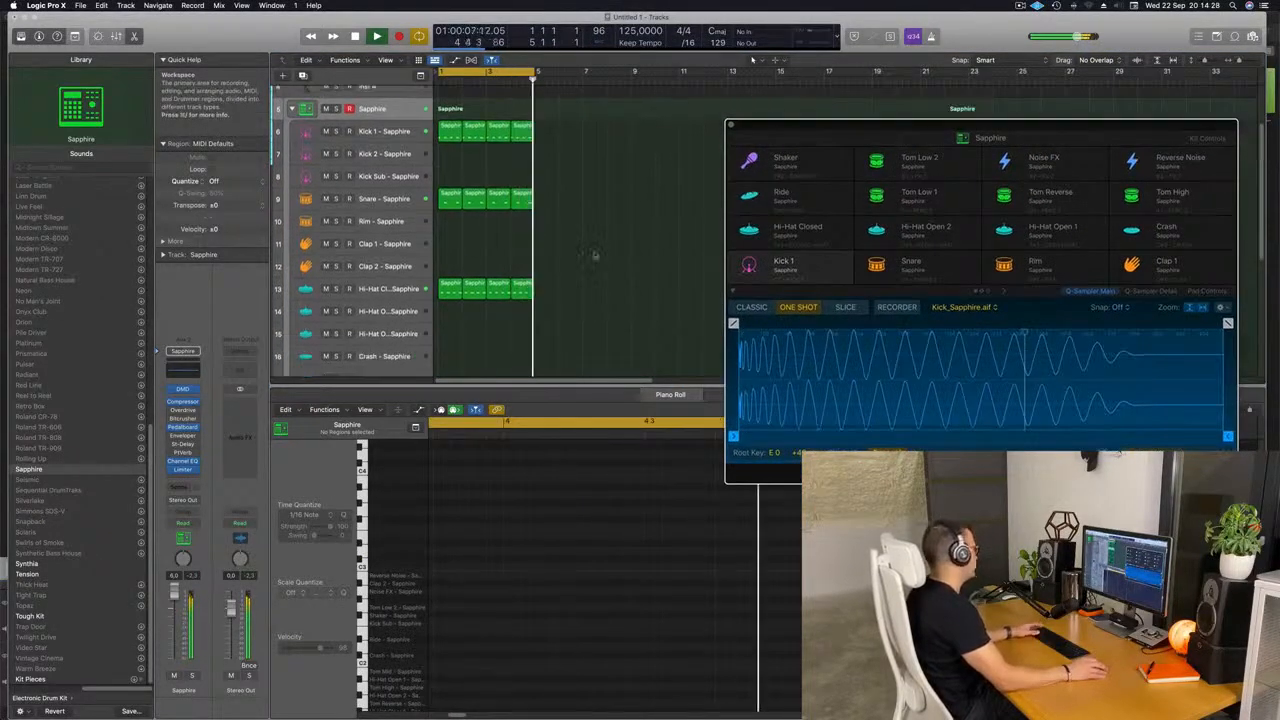
{"action": "scroll", "coordinate": [582, 257], "scroll_direction": "down", "scroll_amount": 5}
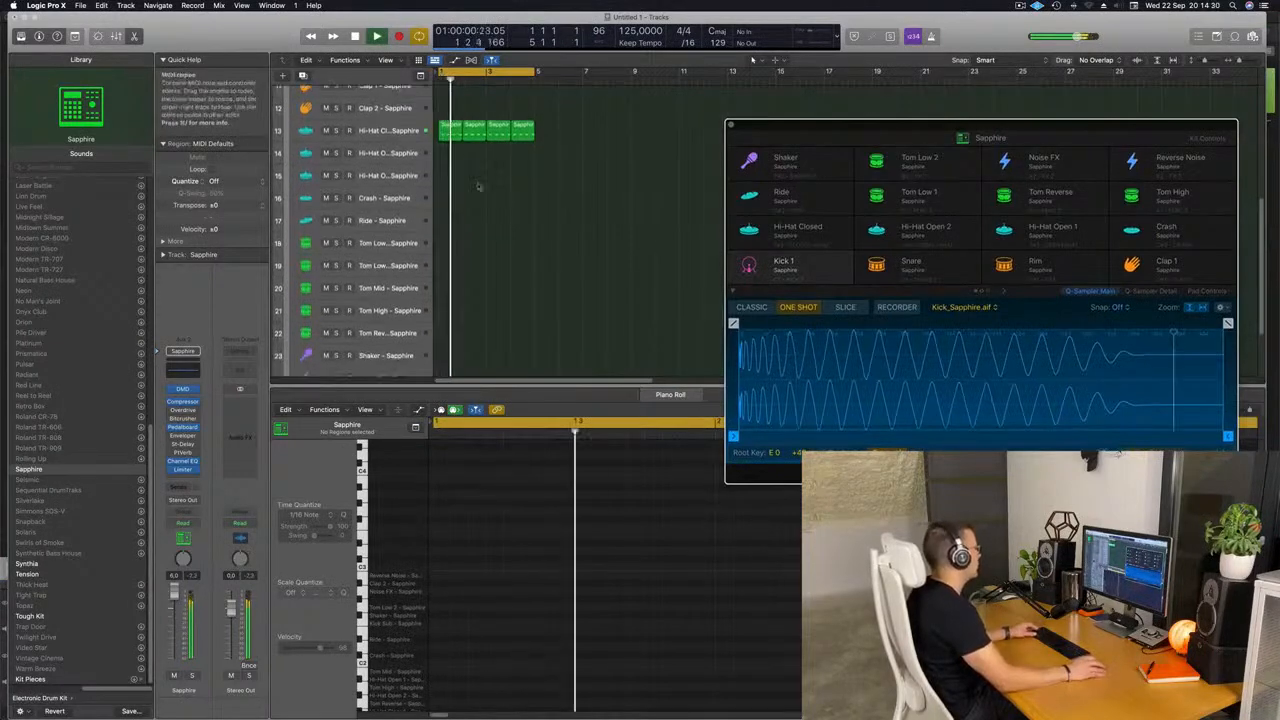
{"action": "left_click_drag", "start_coordinate": [452, 130], "coordinate": [453, 228]}
{"action": "left_click_drag", "start_coordinate": [463, 541], "coordinate": [733, 607]}
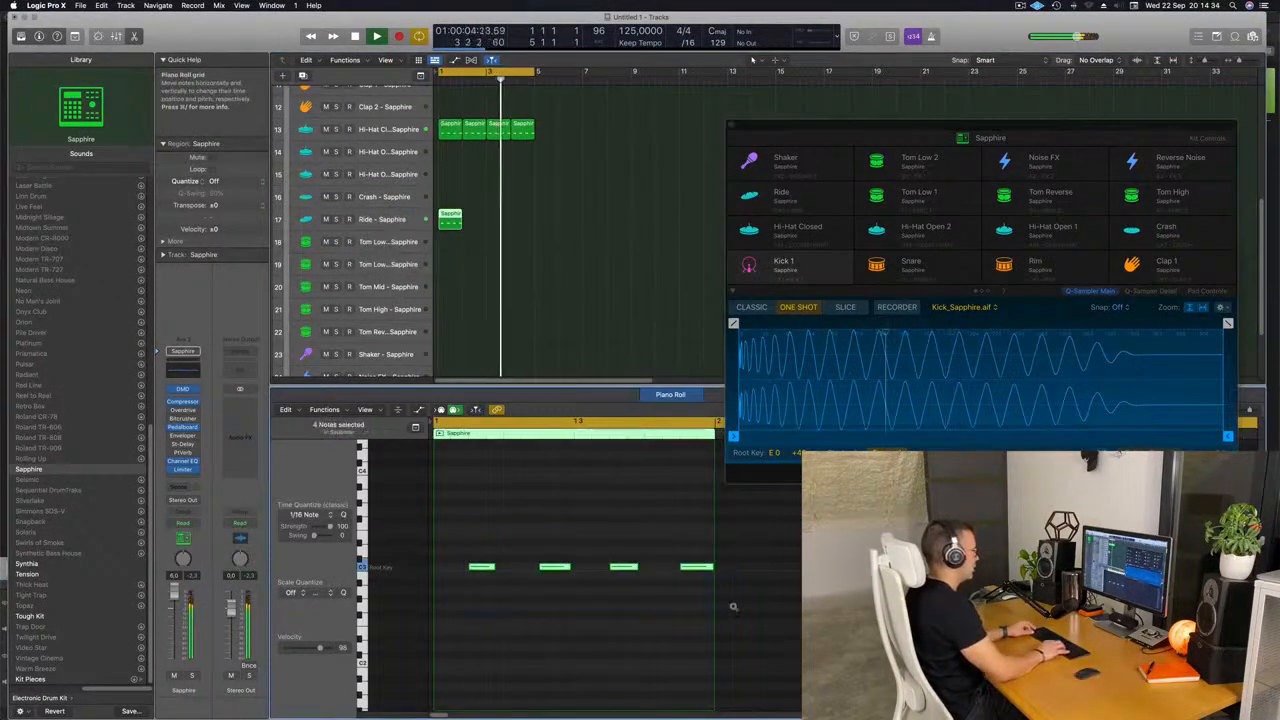
{"action": "key", "text": "alt+Left"}
{"action": "key", "text": "alt+Left"}
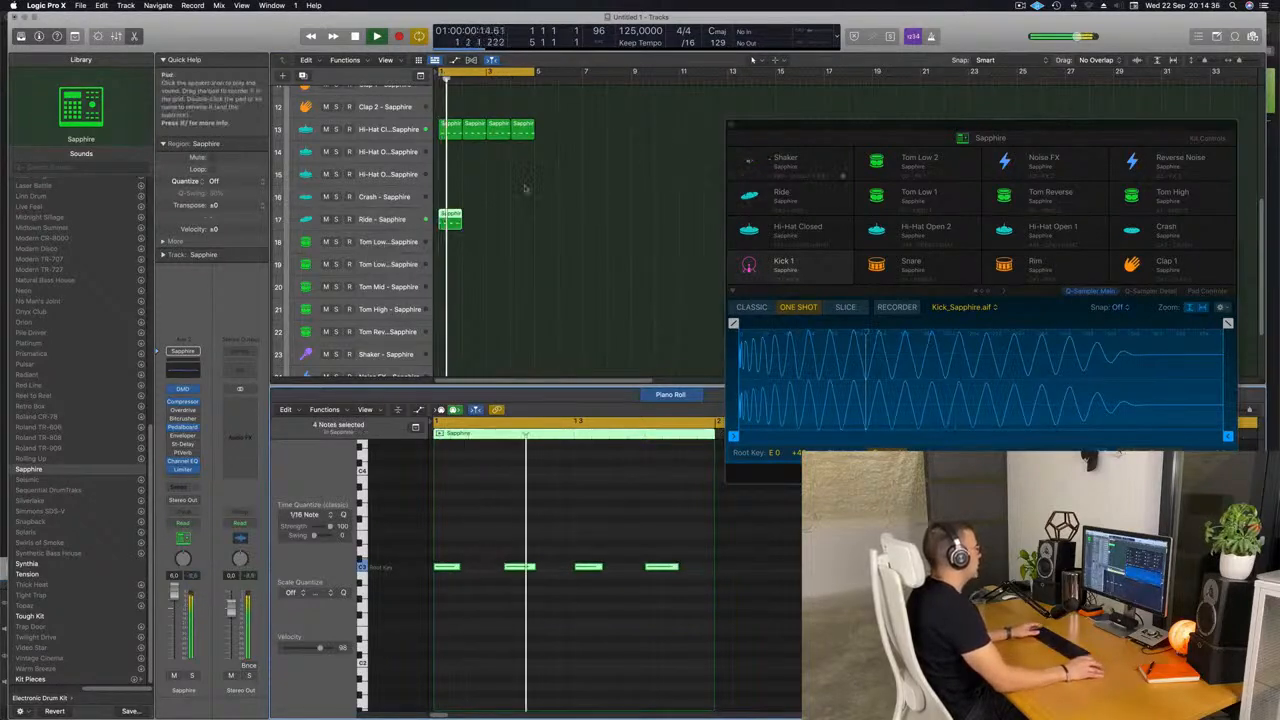
Stop playback and repeat the one-bar Ride region until it fills four bars
{"action": "key", "text": "space"}
{"action": "key", "text": "super+r"}
{"action": "key", "text": "super+r"}
{"action": "key", "text": "super+r"}
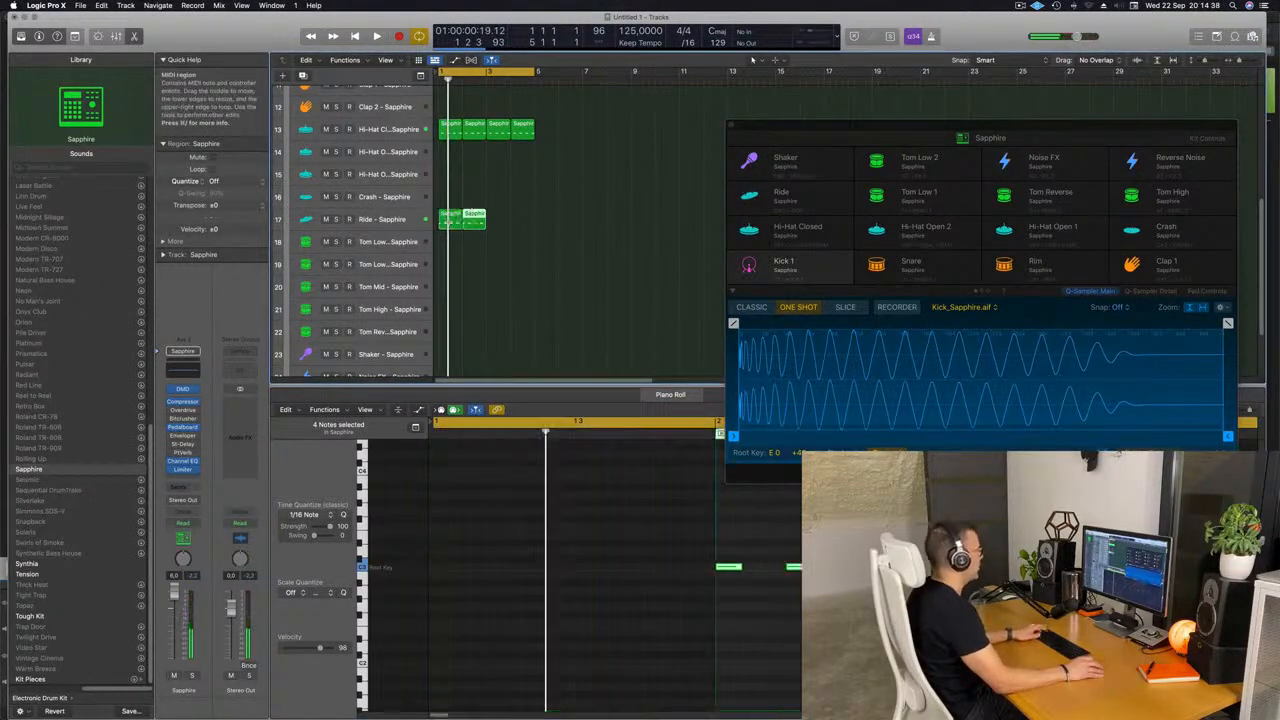
Play the loop with the Ride track selected, give Ride_Sapphire.aif a long fade-out and trim its sample end to 1.831 s
{"action": "left_click", "coordinate": [393, 222]}
{"action": "key", "text": "space"}
{"action": "left_click_drag", "start_coordinate": [814, 143], "coordinate": [672, 149]}
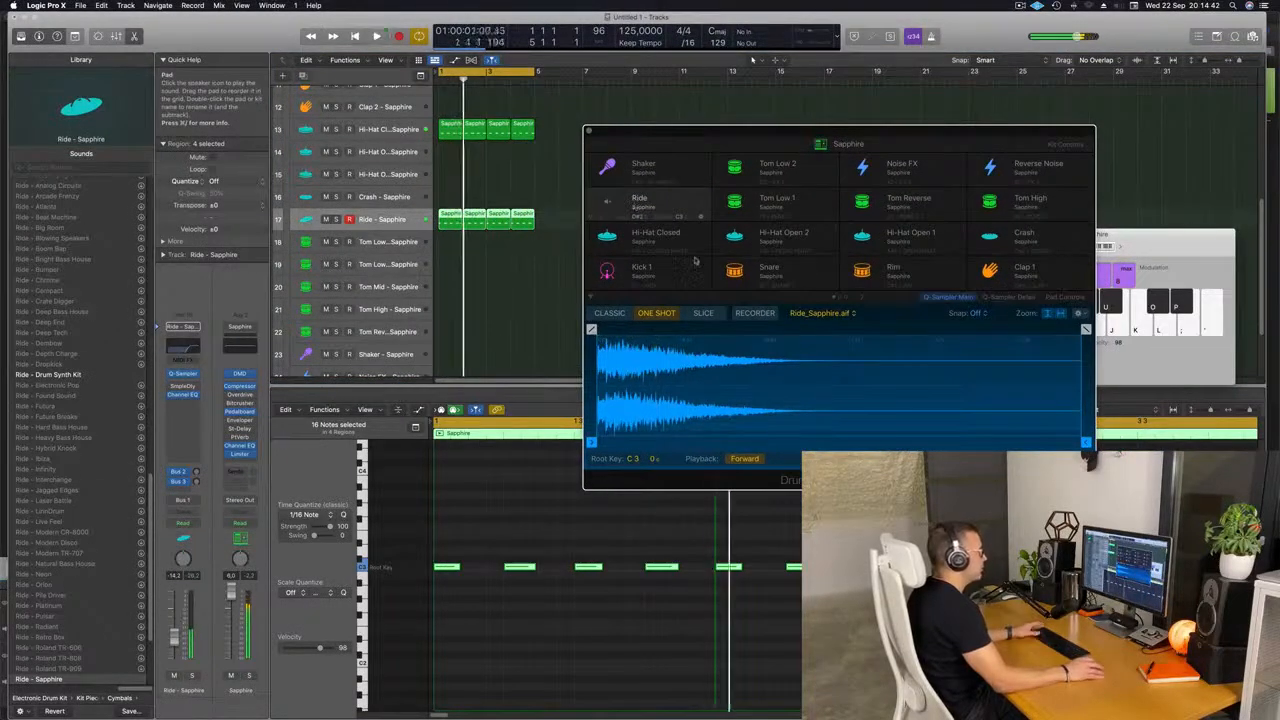
{"action": "left_click_drag", "start_coordinate": [1086, 329], "coordinate": [629, 330]}
{"action": "left_click_drag", "start_coordinate": [1086, 441], "coordinate": [1035, 444]}
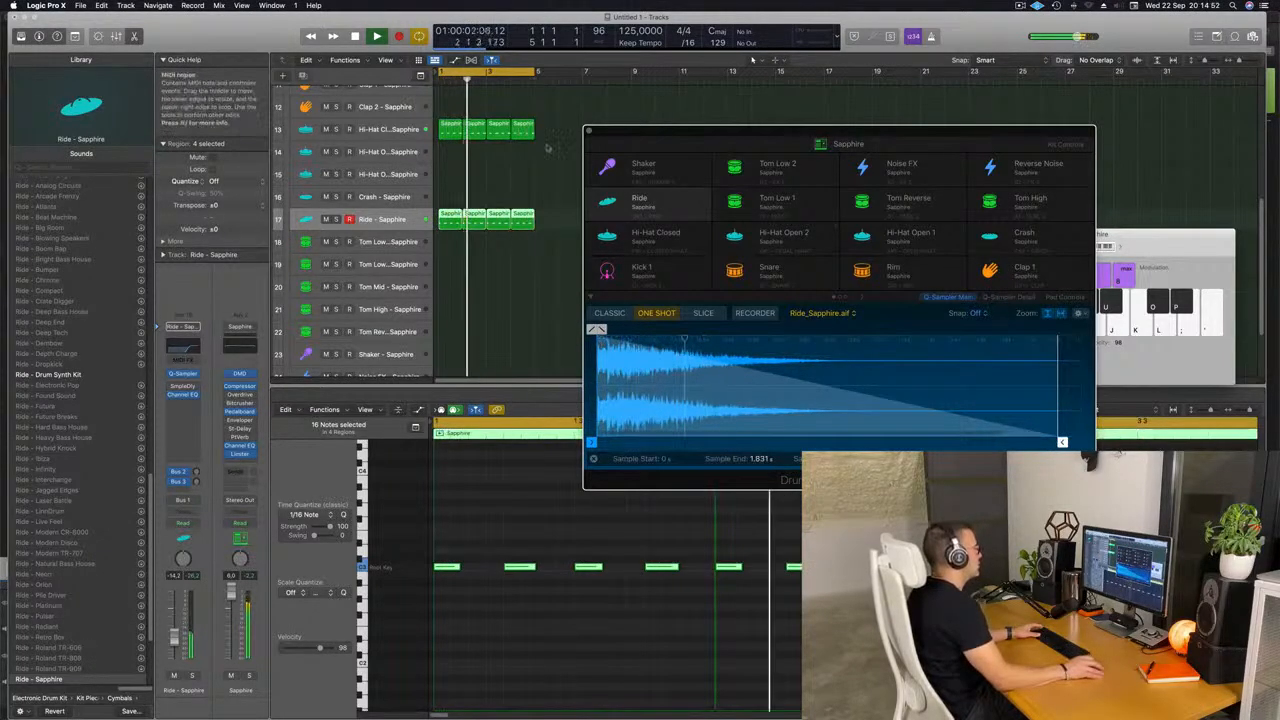
Close the Sapphire drum machine window, look over the kit's tracks during playback and stop the loop
{"action": "left_click", "coordinate": [588, 134]}
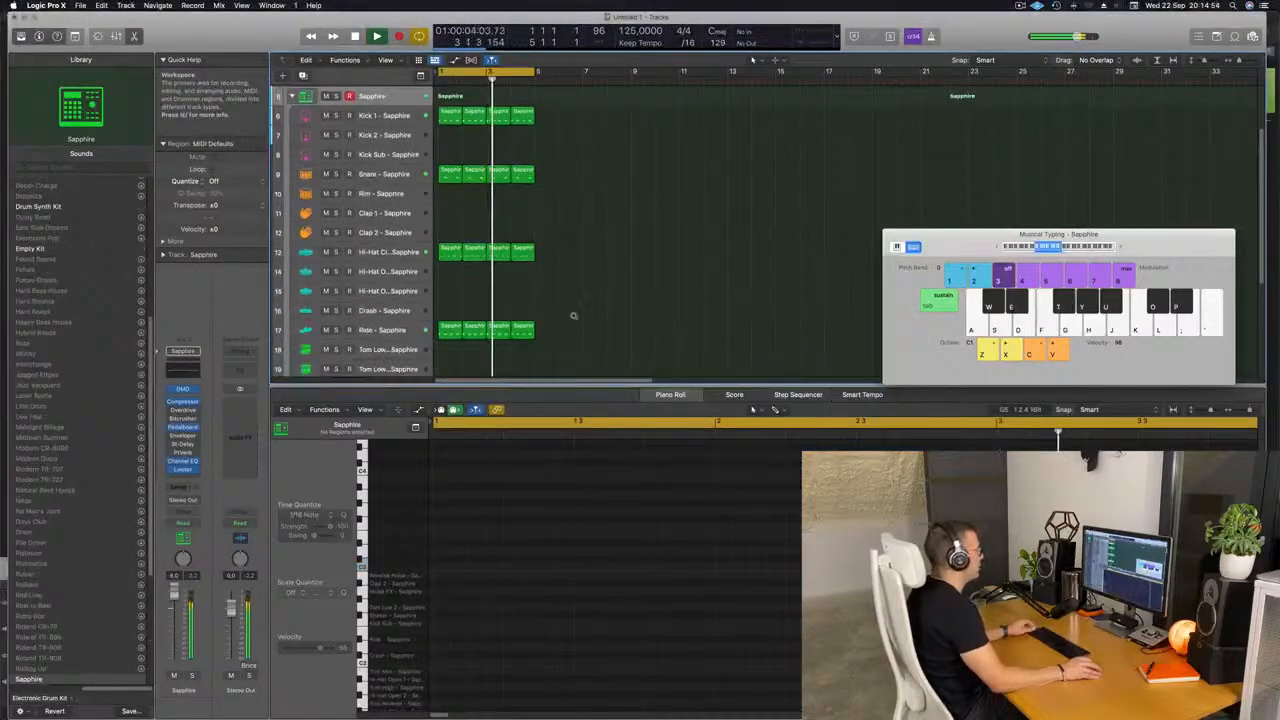
{"action": "scroll", "coordinate": [580, 300], "scroll_direction": "down", "scroll_amount": 1}
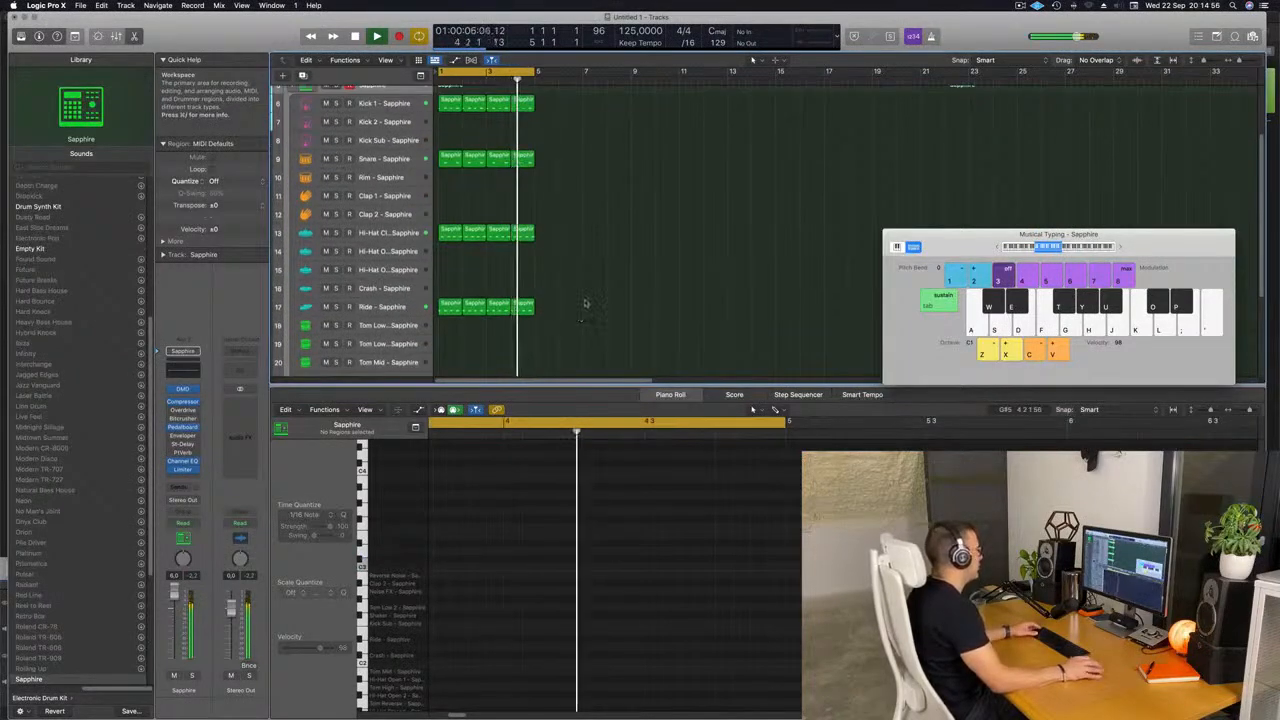
{"action": "scroll", "coordinate": [600, 285], "scroll_direction": "down", "scroll_amount": 5}
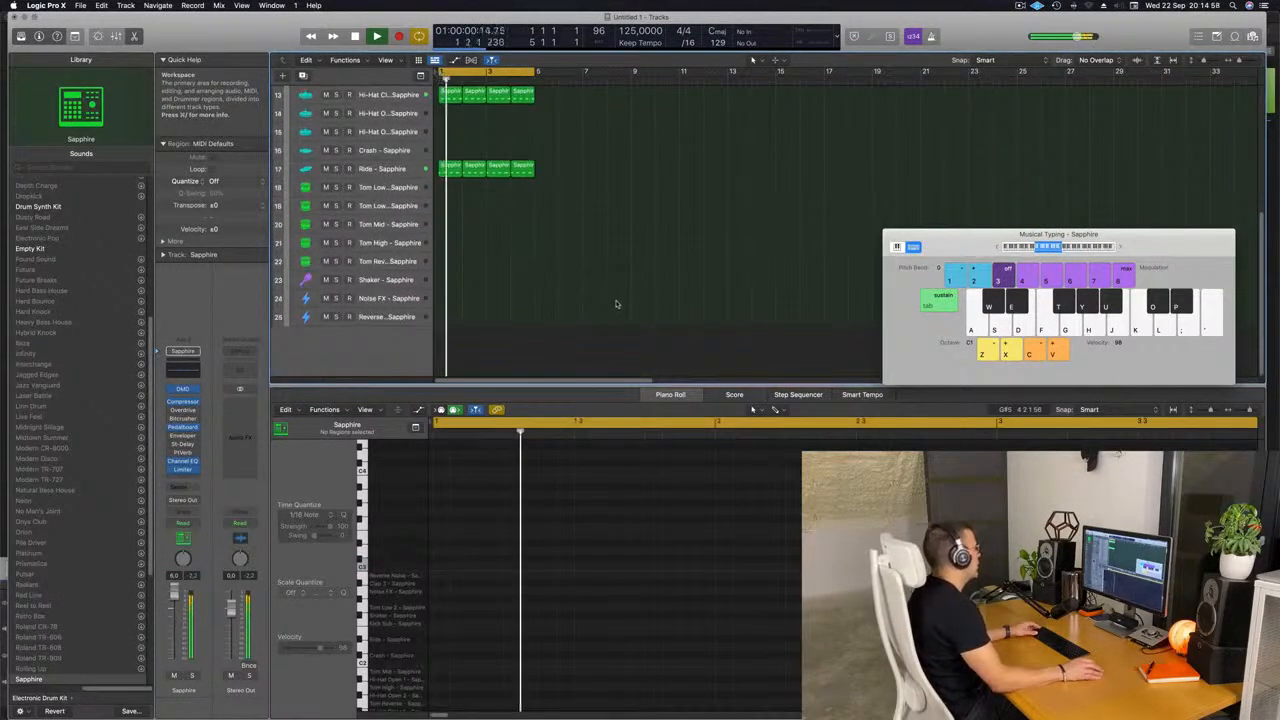
{"action": "scroll", "coordinate": [560, 280], "scroll_direction": "up", "scroll_amount": 7}
{"action": "key", "text": "space"}
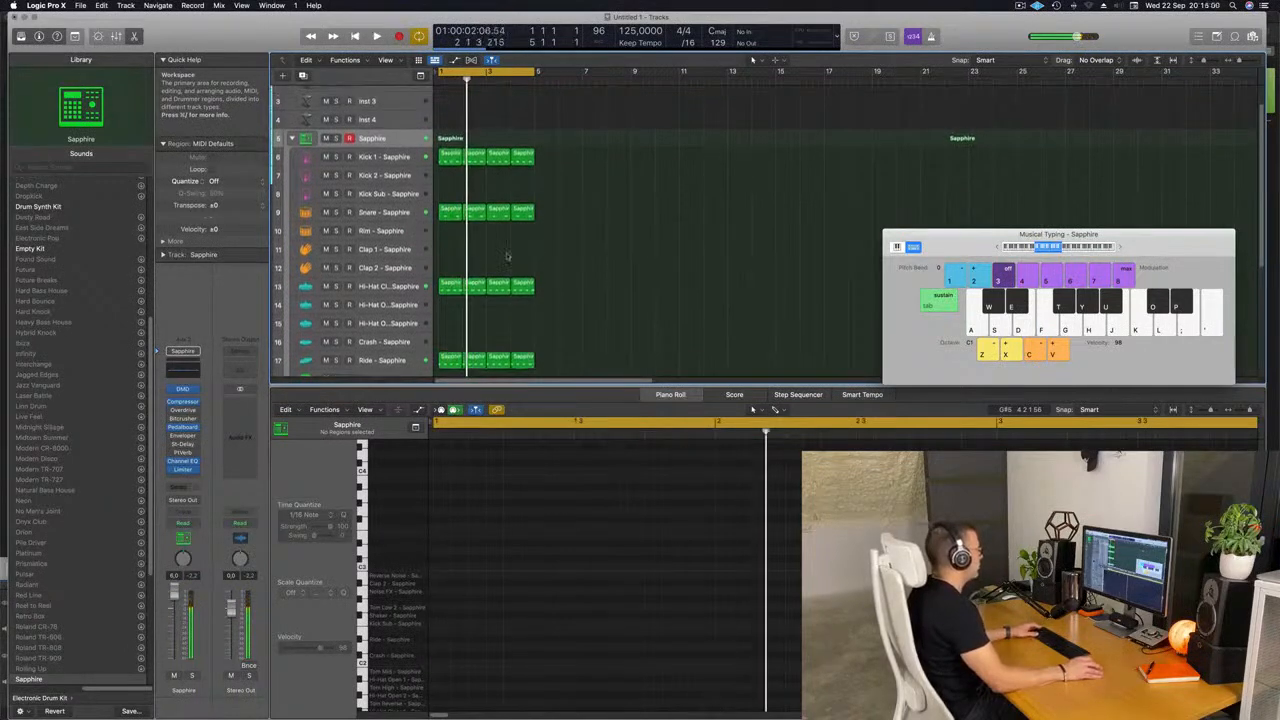
Copy the first Snare region to the Clap 1 track and shift its two notes one beat earlier, onto beats 1 and 3
{"action": "left_click", "coordinate": [445, 286]}
{"action": "left_click", "coordinate": [446, 211]}
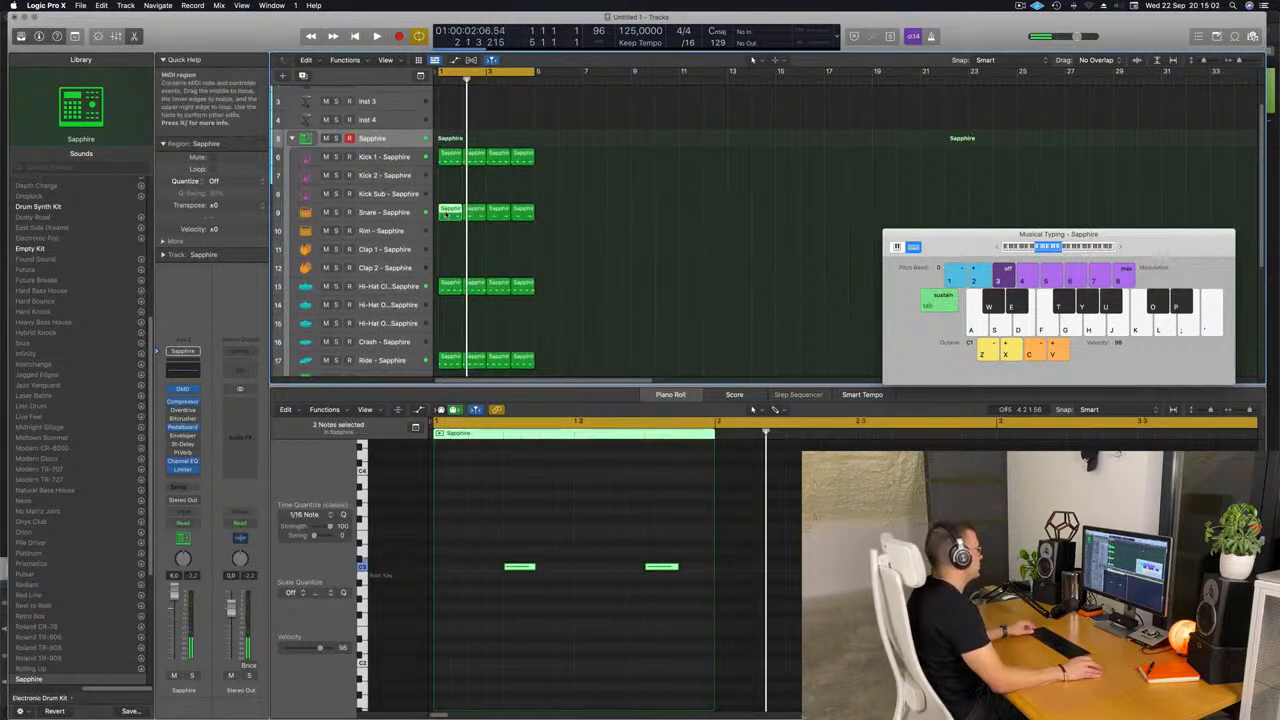
{"action": "left_click_drag", "start_coordinate": [451, 214], "coordinate": [451, 250]}
{"action": "left_click_drag", "start_coordinate": [491, 513], "coordinate": [818, 630]}
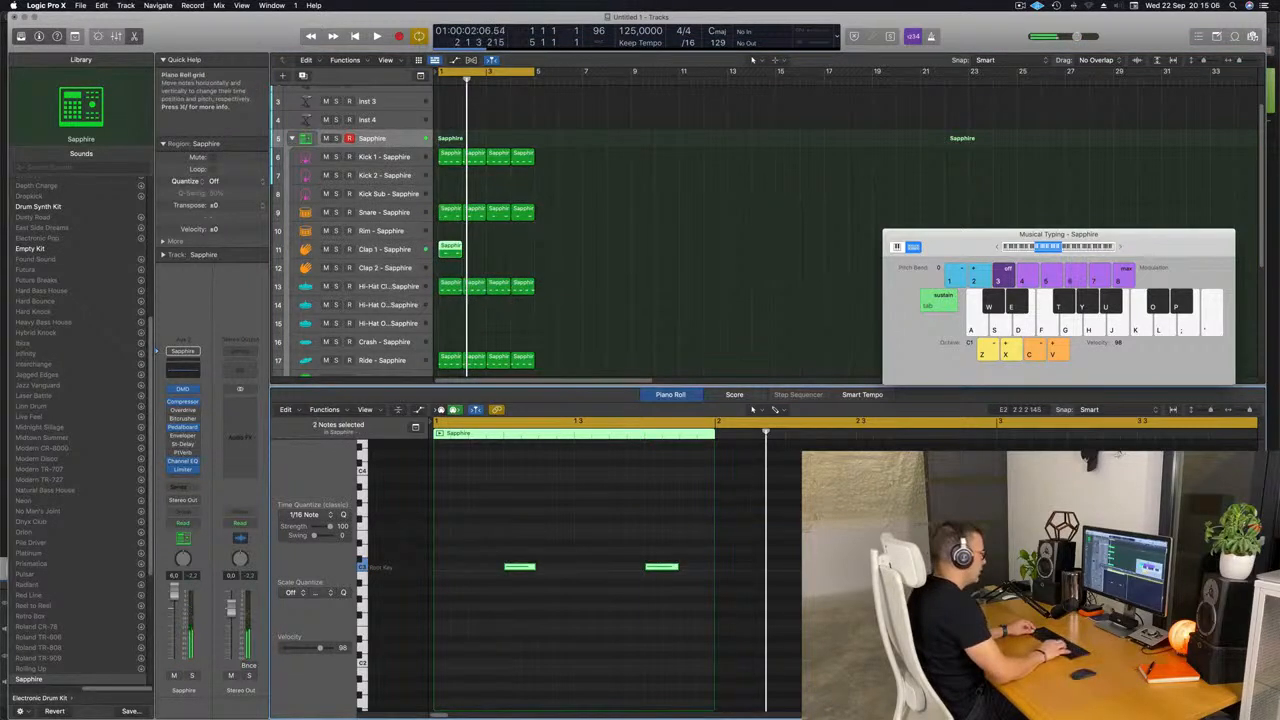
{"action": "key", "text": "space"}
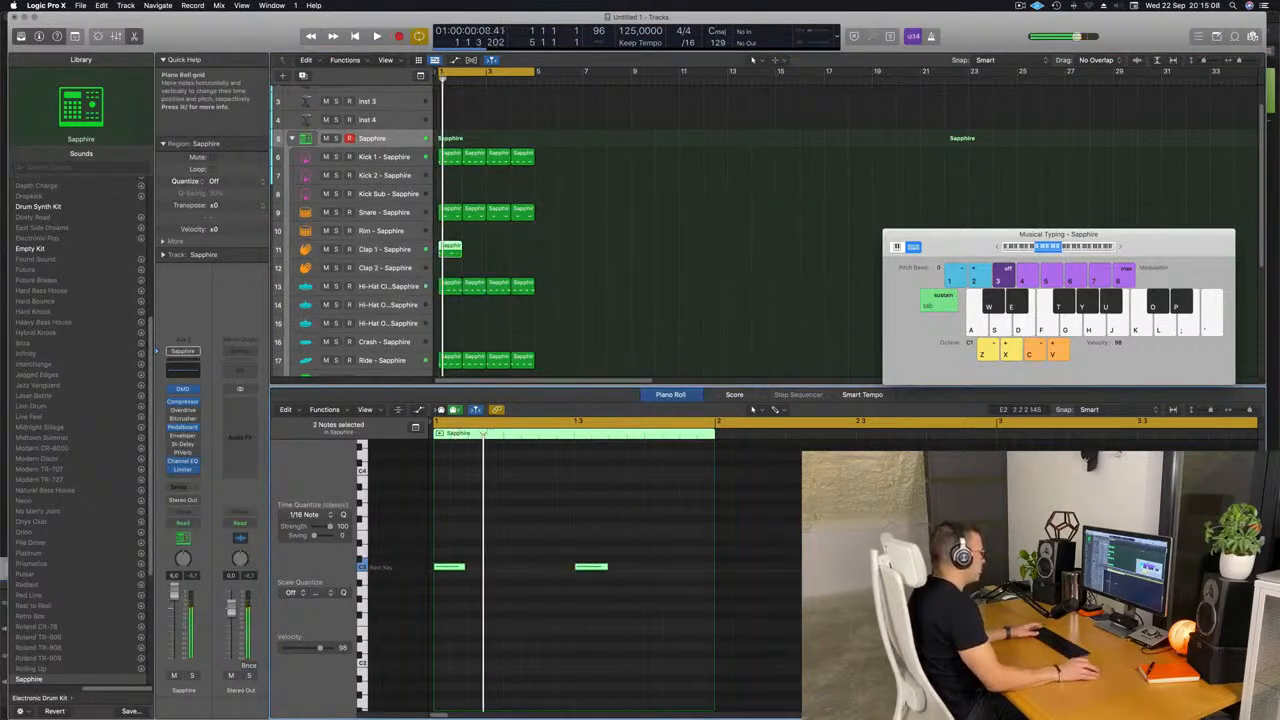
Delete the clap note on beat 3, keeping only the one on beat 1, and audition the loop from the start
{"action": "left_click_drag", "start_coordinate": [642, 545], "coordinate": [445, 598]}
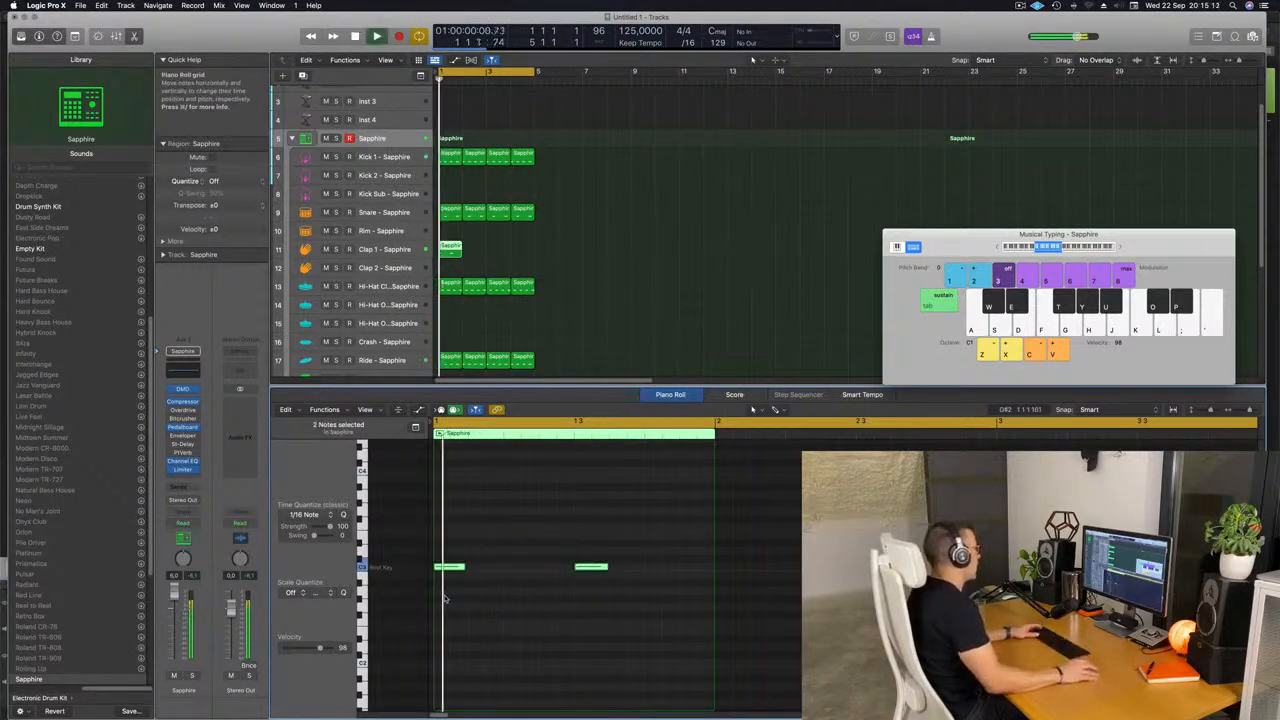
{"action": "key", "text": "space"}
{"action": "left_click_drag", "start_coordinate": [588, 534], "coordinate": [615, 582]}
{"action": "key", "text": "Delete"}
{"action": "key", "text": "space"}
{"action": "key", "text": "space"}
{"action": "key", "text": "space"}
{"action": "key", "text": "space"}
{"action": "key", "text": "space"}
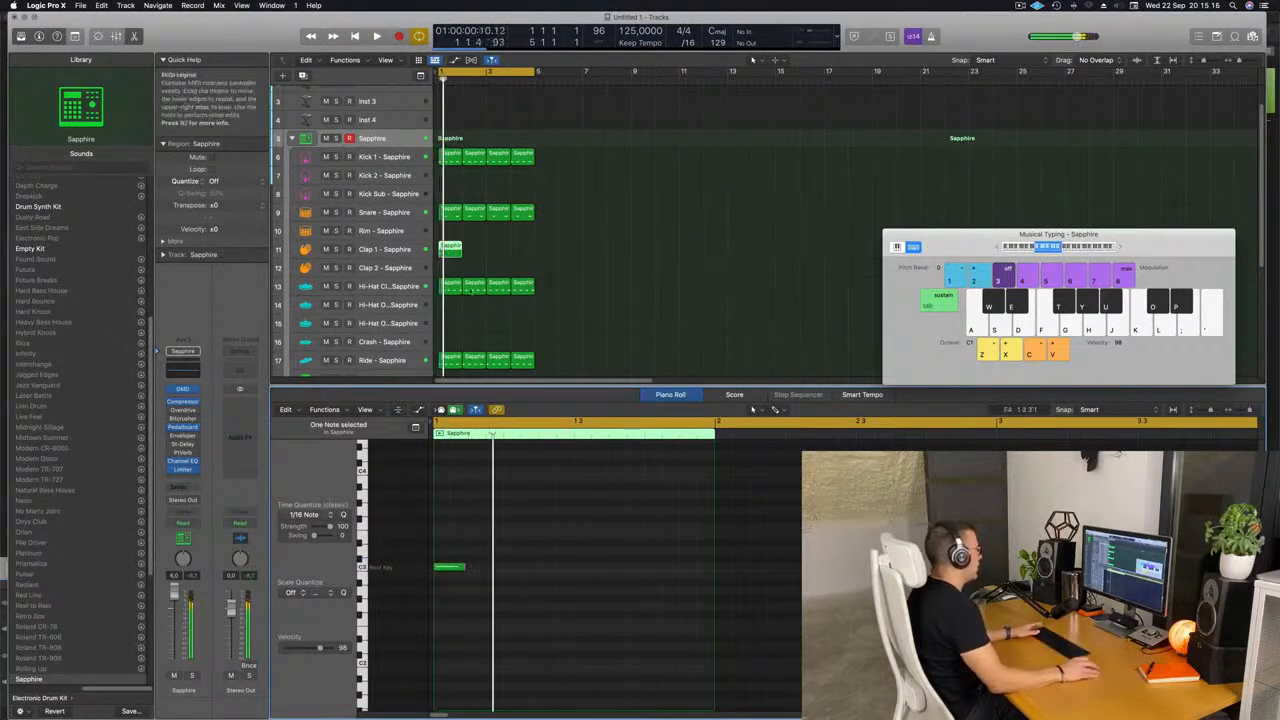
Move the clap region from the Clap 1 track to Clap 2 and audition it in the loop
{"action": "left_click_drag", "start_coordinate": [460, 249], "coordinate": [461, 266]}
{"action": "key", "text": "space"}
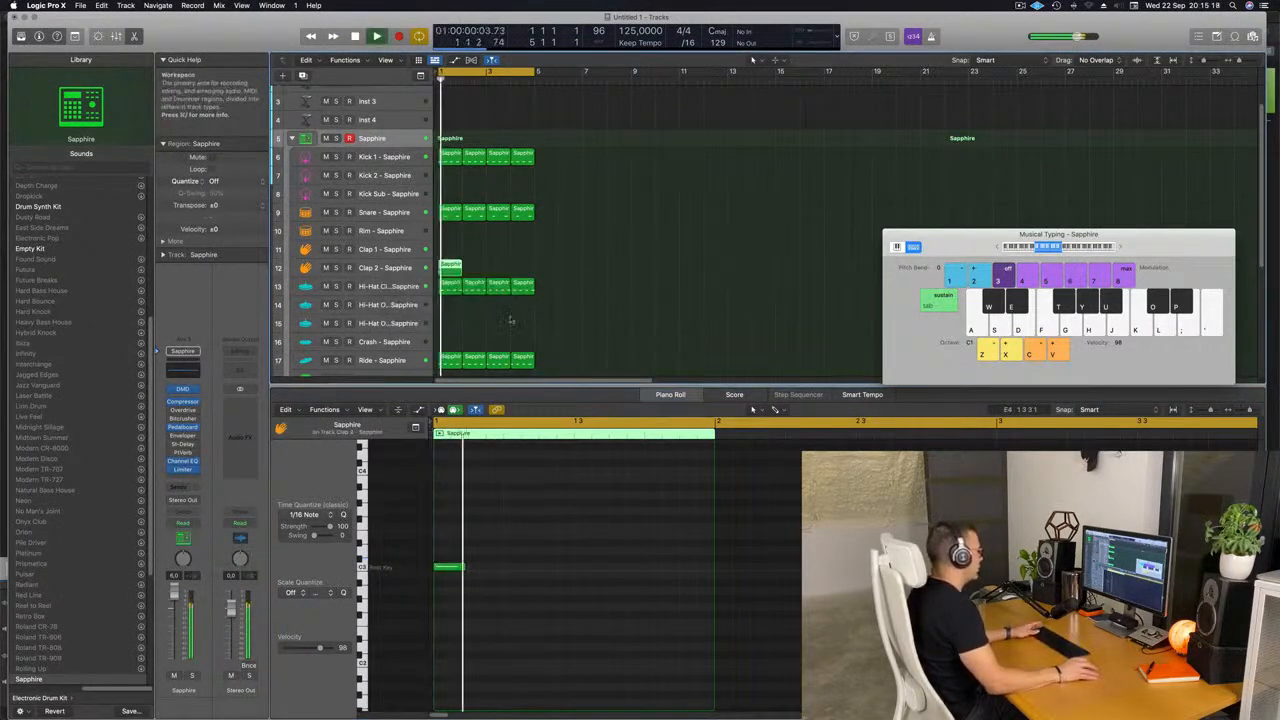
{"action": "key", "text": "space"}
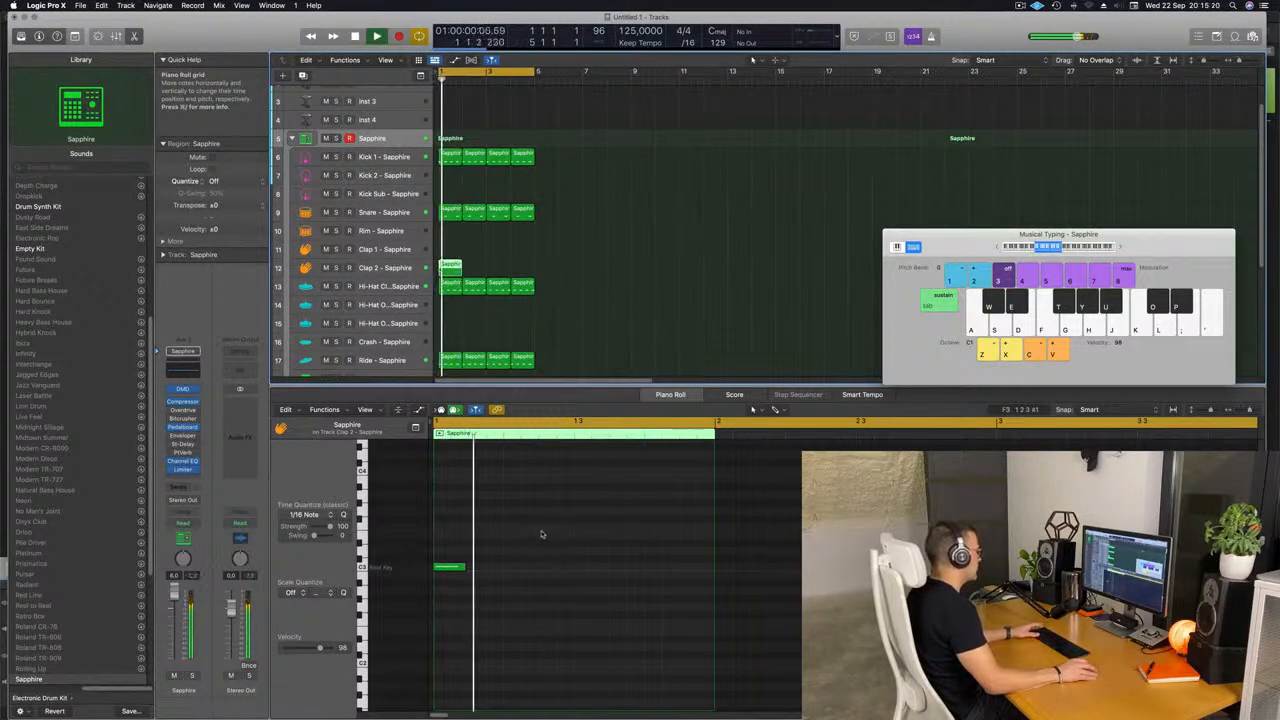
{"action": "key", "text": "space"}
{"action": "key", "text": "space"}
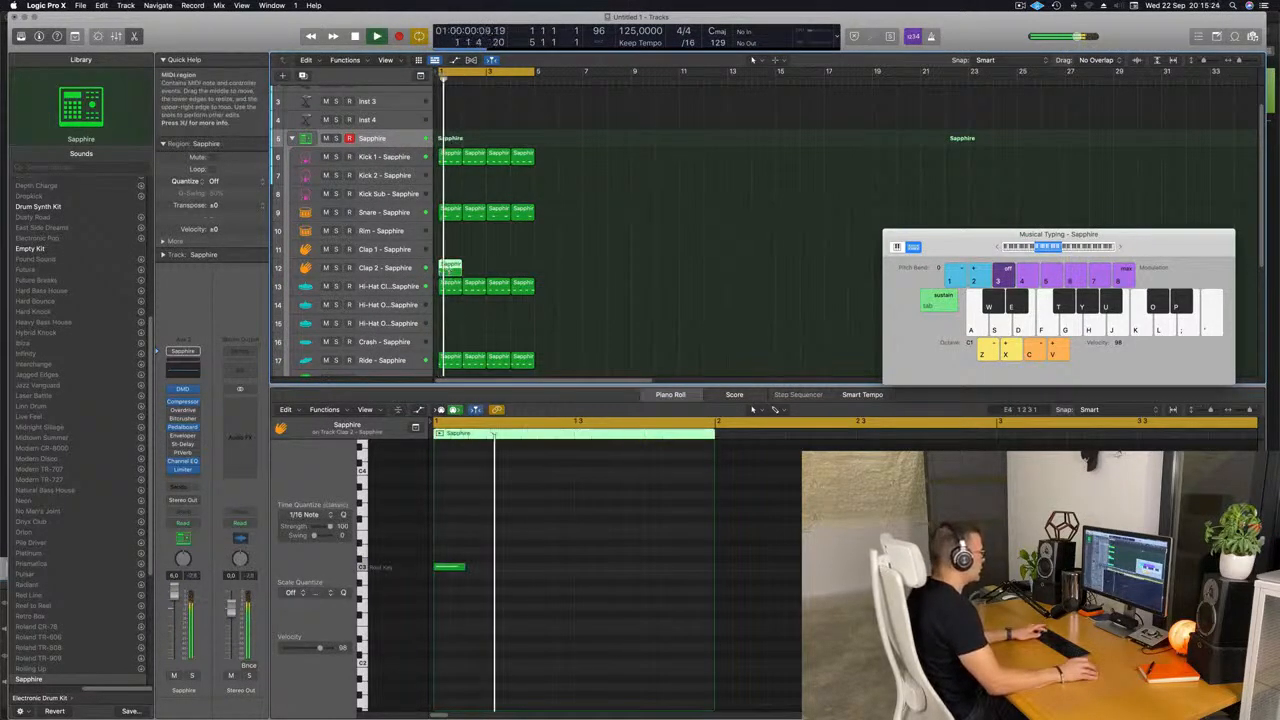
Repeat the one-bar Clap 2 region three times so that it fills four bars
{"action": "key", "text": "super+r"}
{"action": "key", "text": "super+r"}
{"action": "key", "text": "super+r"}
Play the loop with the Clap 2 track selected, adjust its reverb and delay sends and bypass SilverVerb
{"action": "left_click", "coordinate": [384, 268]}
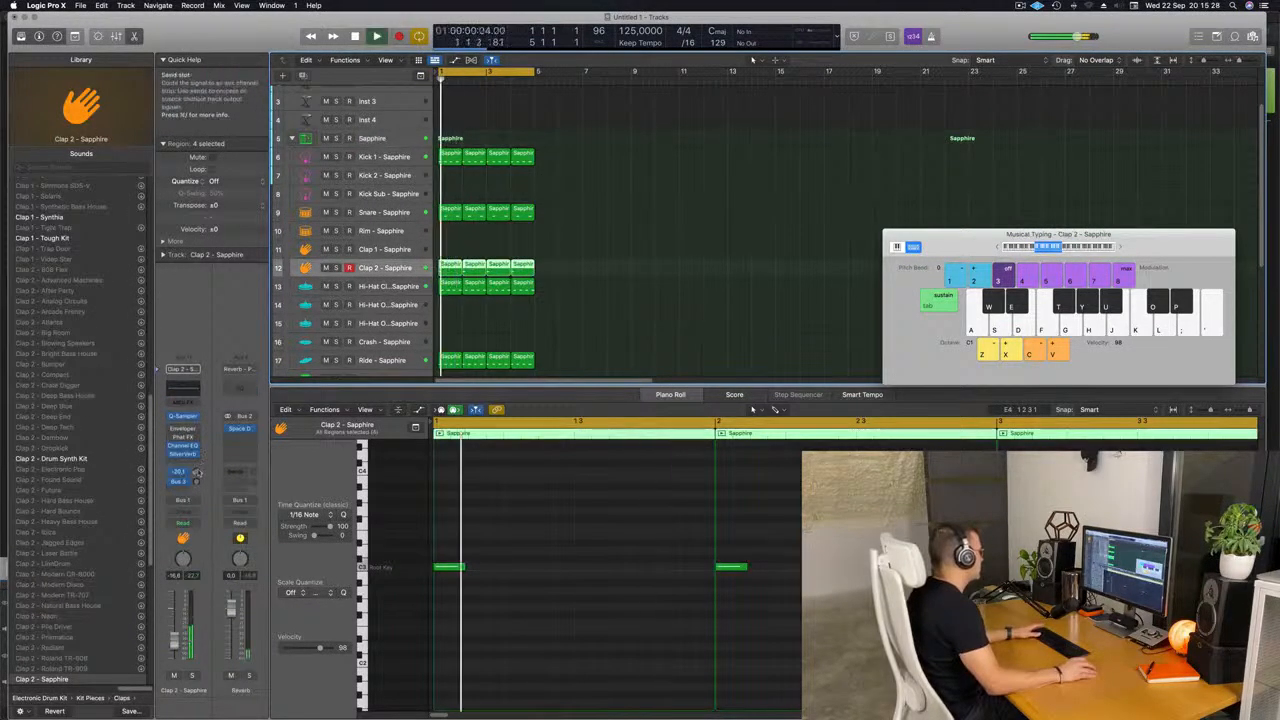
{"action": "key", "text": "space"}
{"action": "key", "text": "space"}
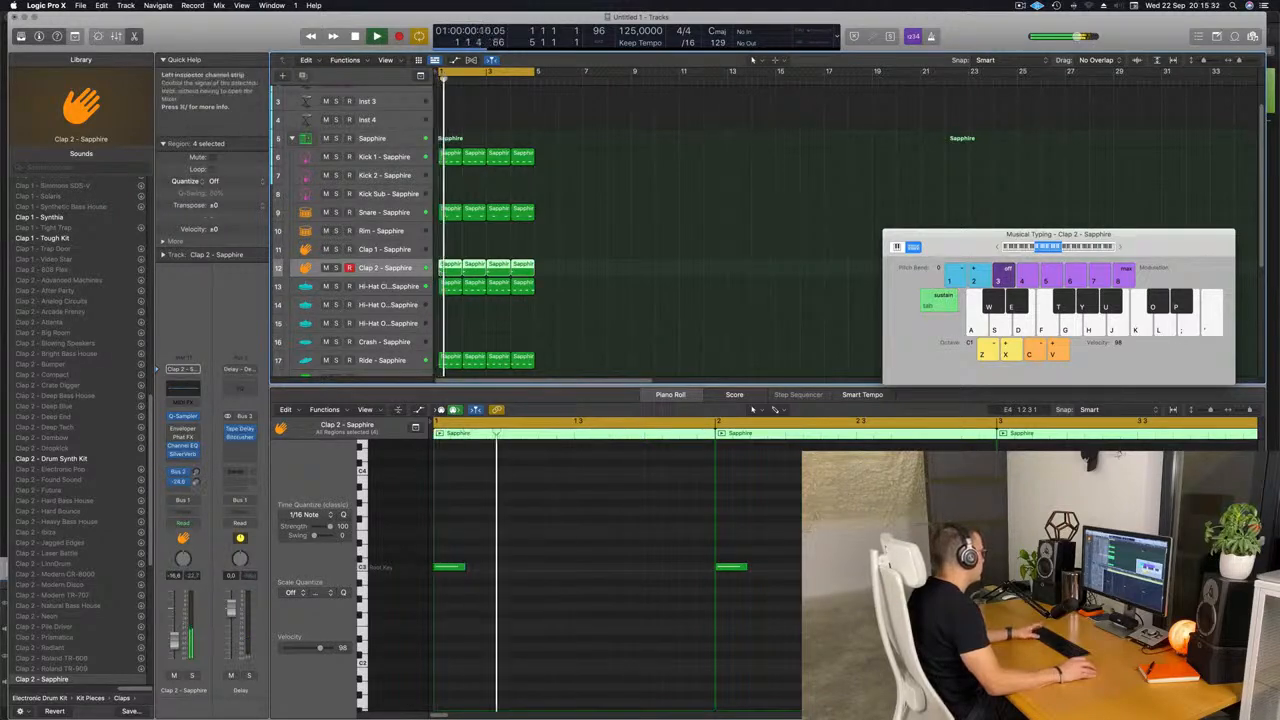
{"action": "key", "text": "space"}
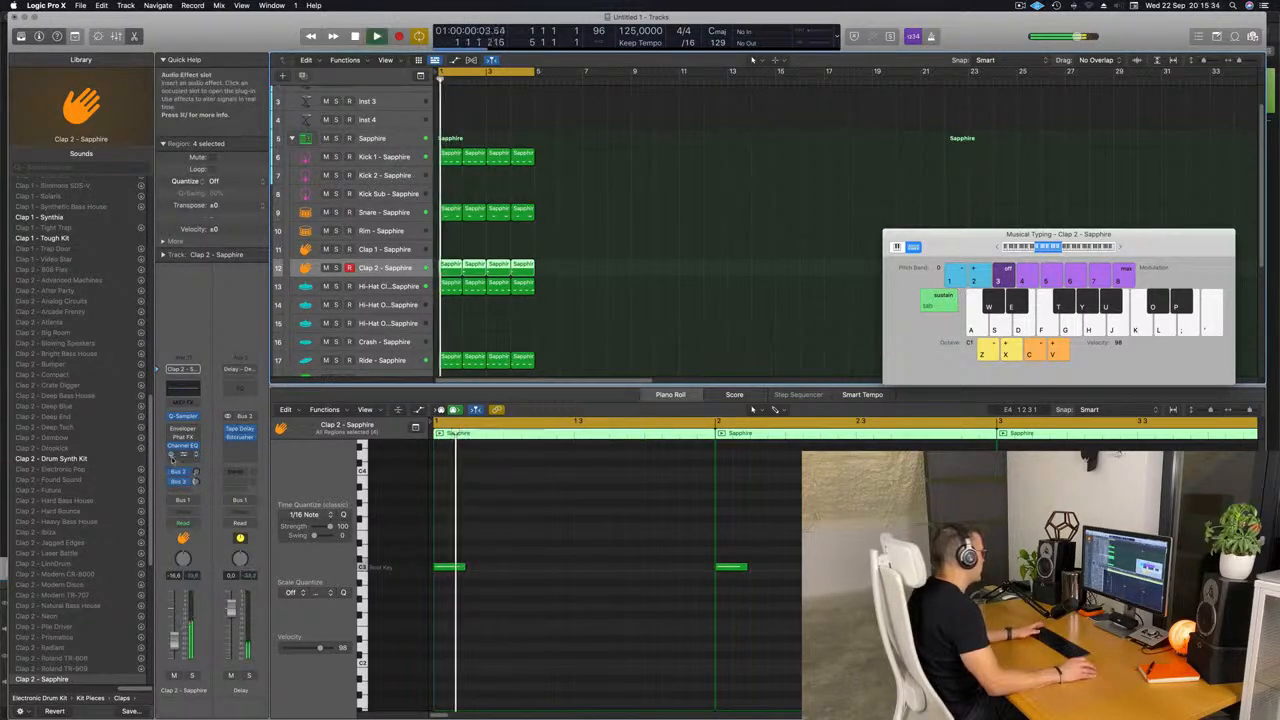
{"action": "key", "text": "Return"}
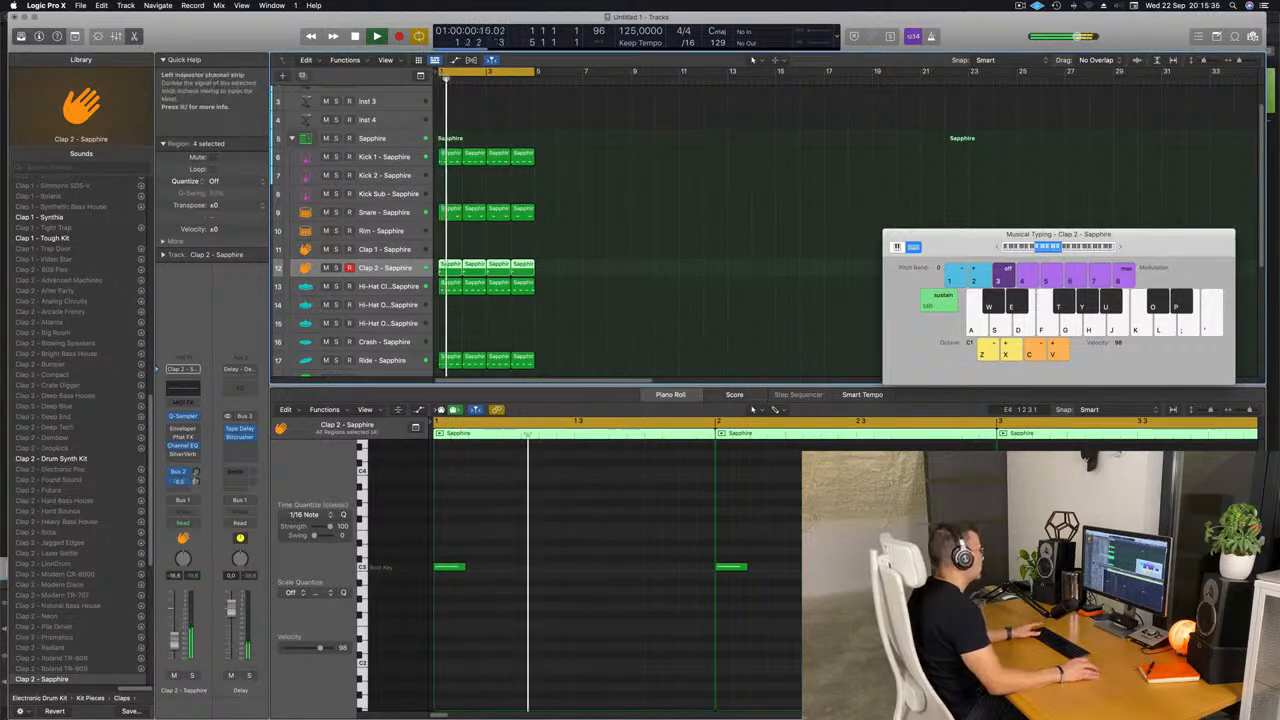
Delete the Clap 2 regions in bars 2 and 4, leaving the clap only in bars 1 and 3
{"action": "left_click", "coordinate": [523, 320]}
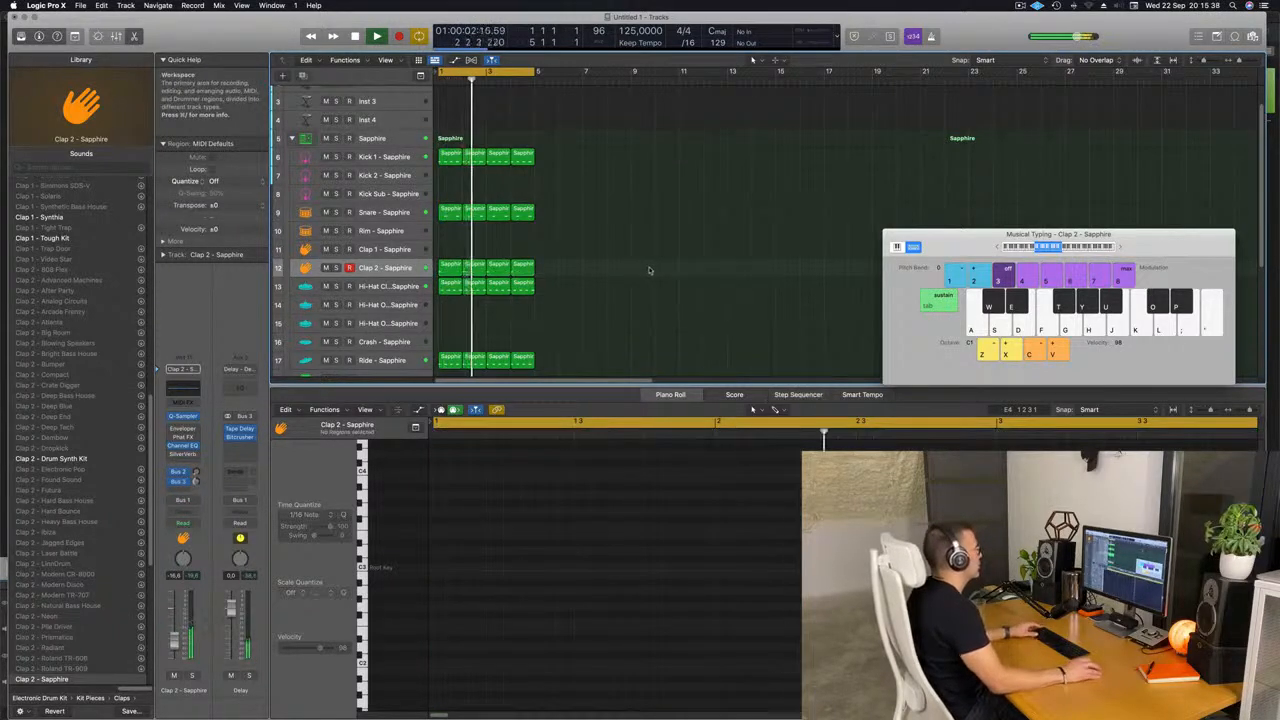
{"action": "scroll", "coordinate": [600, 260], "scroll_direction": "down", "scroll_amount": 2}
{"action": "key", "text": "space"}
{"action": "left_click", "coordinate": [472, 231]}
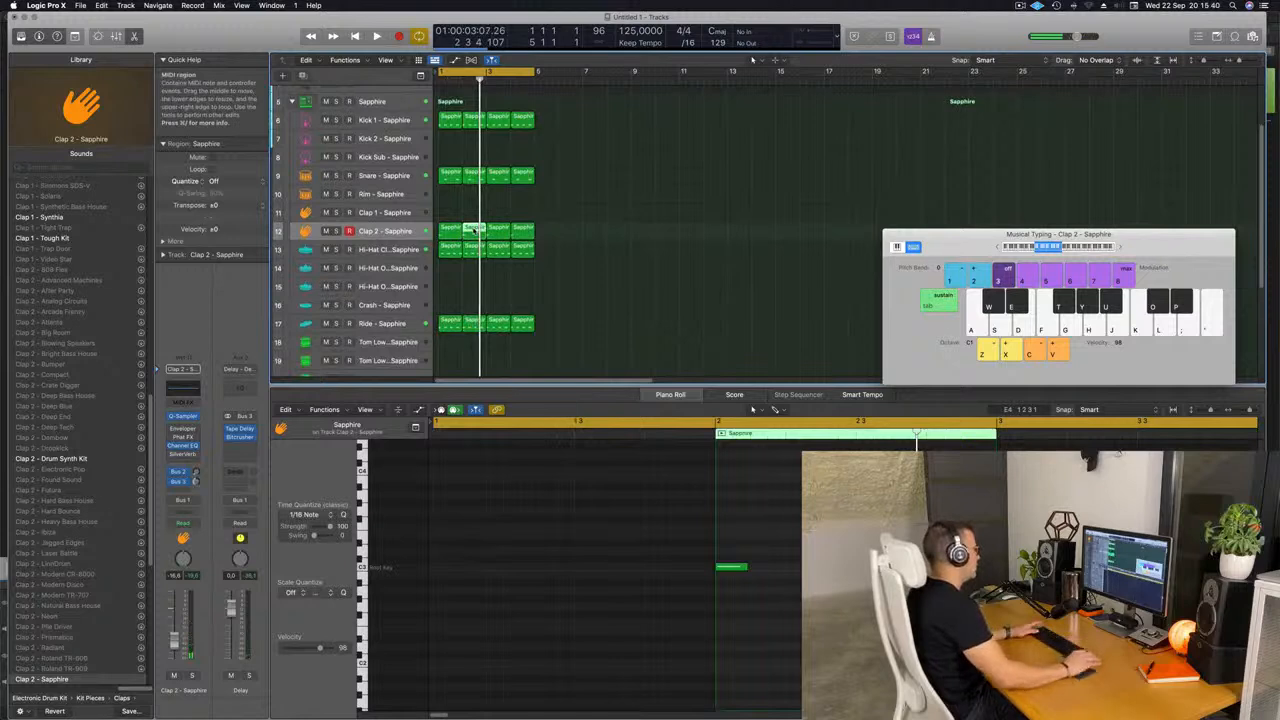
{"action": "key", "text": "Delete"}
{"action": "key", "text": "space"}
{"action": "left_click", "coordinate": [522, 230]}
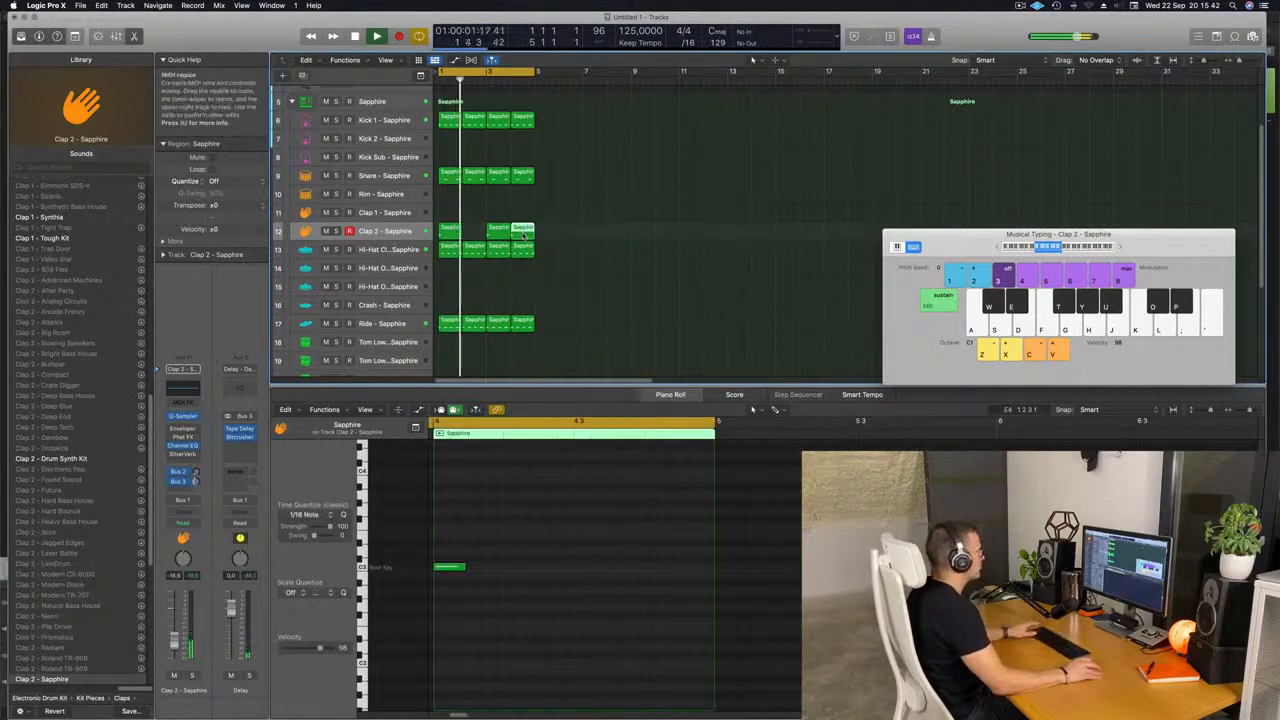
{"action": "key", "text": "Delete"}
Copy the first Clap 2 region to bar 1 of the Crash track and play the loop with its note selected
{"action": "scroll", "coordinate": [600, 240], "scroll_direction": "down", "scroll_amount": 1}
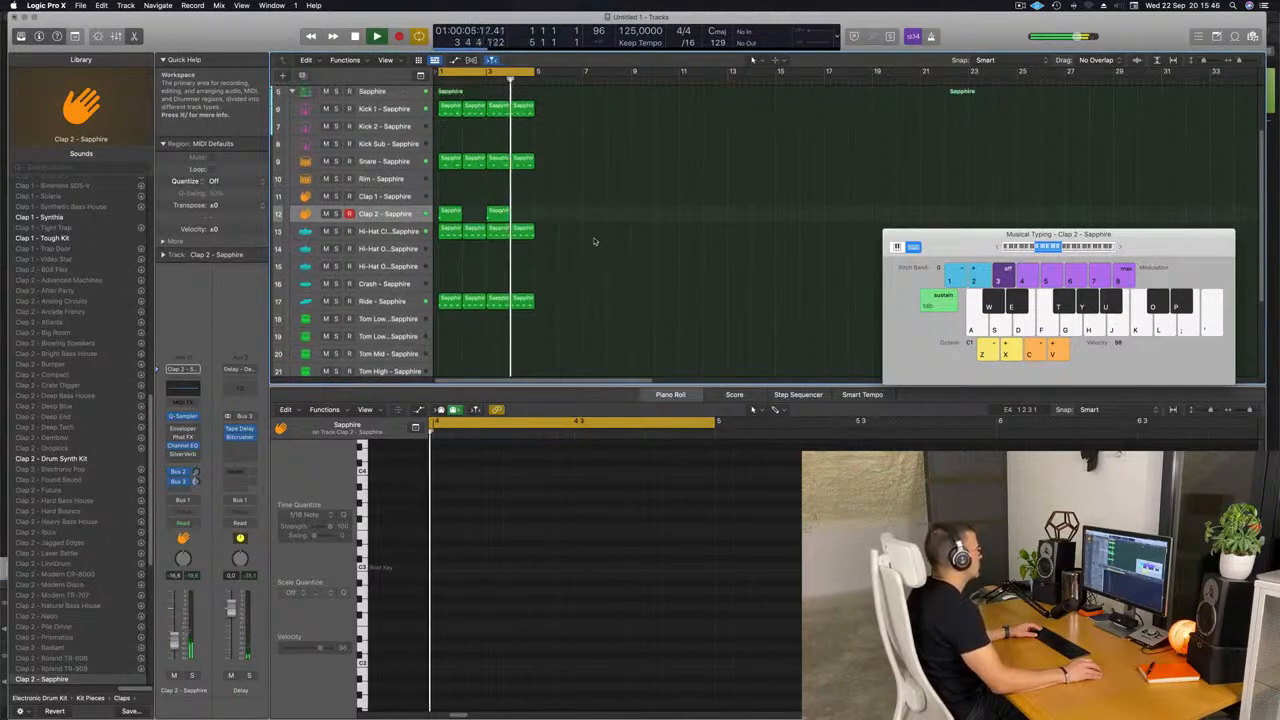
{"action": "scroll", "coordinate": [578, 241], "scroll_direction": "down", "scroll_amount": 1}
{"action": "key", "text": "space"}
{"action": "left_click", "coordinate": [449, 208]}
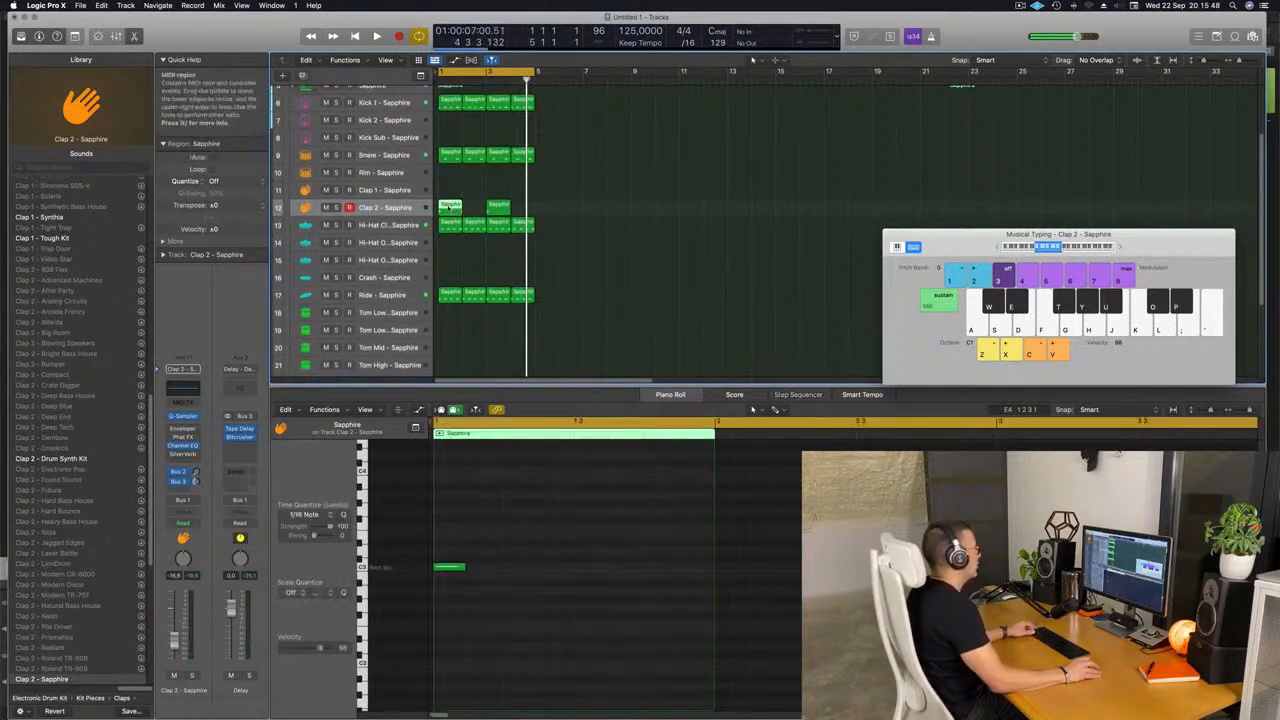
{"action": "left_click_drag", "start_coordinate": [449, 207], "coordinate": [500, 277]}
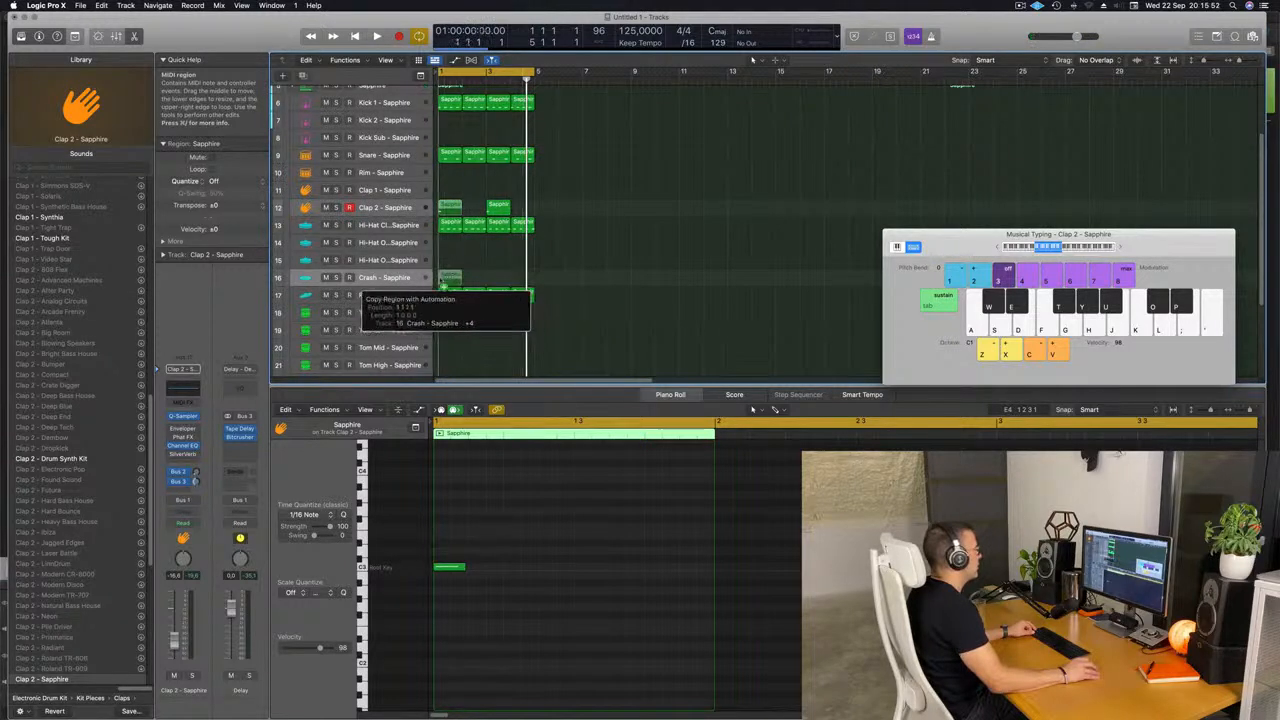
{"action": "left_click_drag", "start_coordinate": [444, 284], "coordinate": [448, 280]}
{"action": "key", "text": "space"}
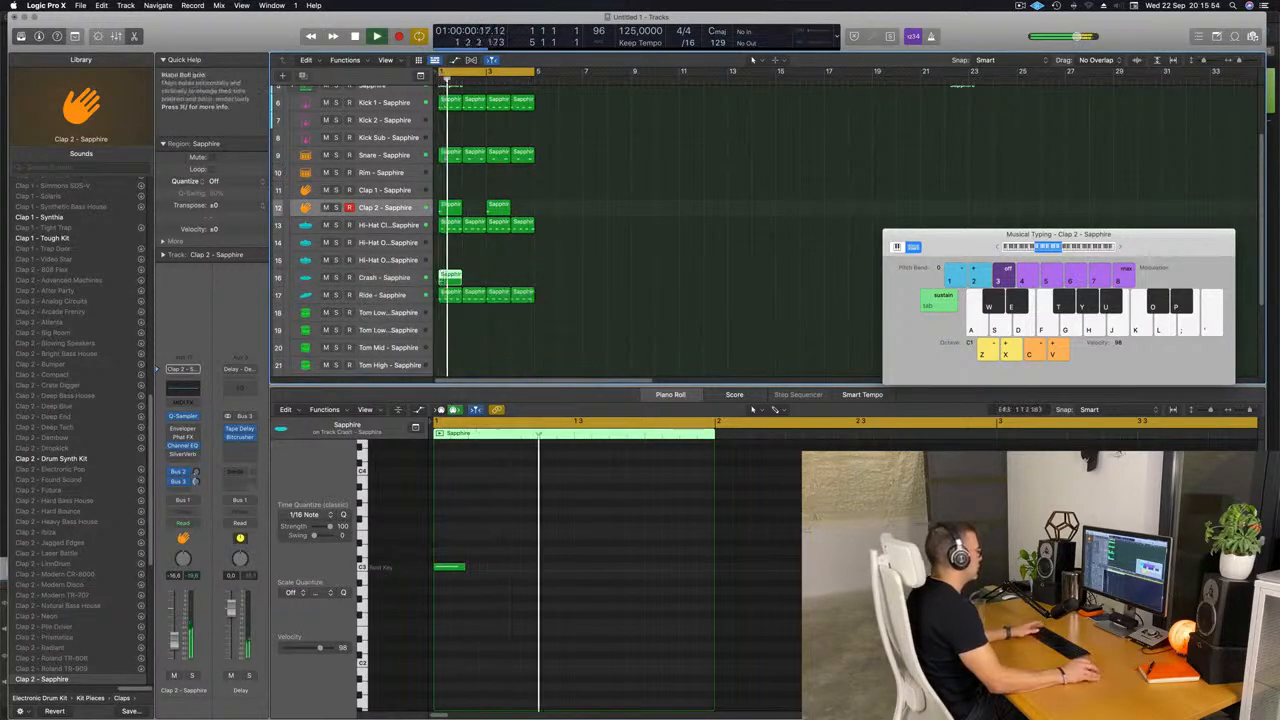
{"action": "left_click_drag", "start_coordinate": [452, 541], "coordinate": [479, 595]}
{"action": "key", "text": "alt+shift+Up"}
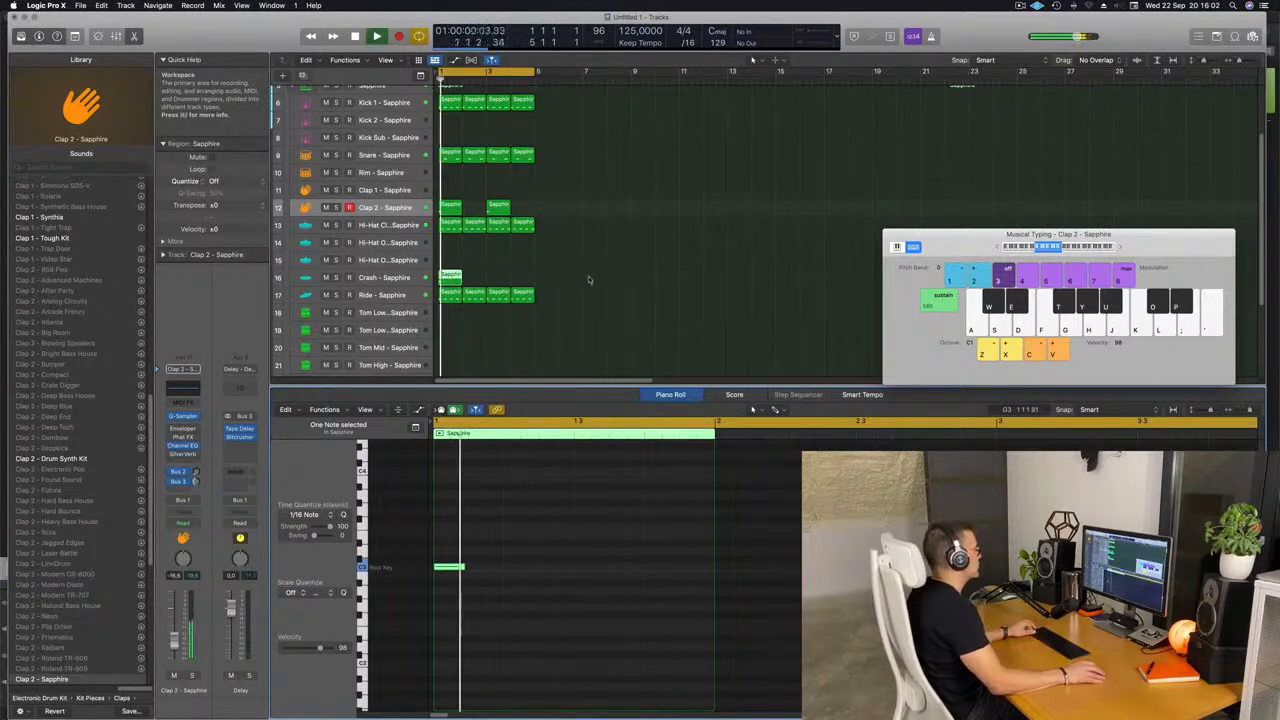
Copy the first Ride region to bar 1 of the Tom Low 1 track
{"action": "scroll", "coordinate": [577, 286], "scroll_direction": "down", "scroll_amount": 3}
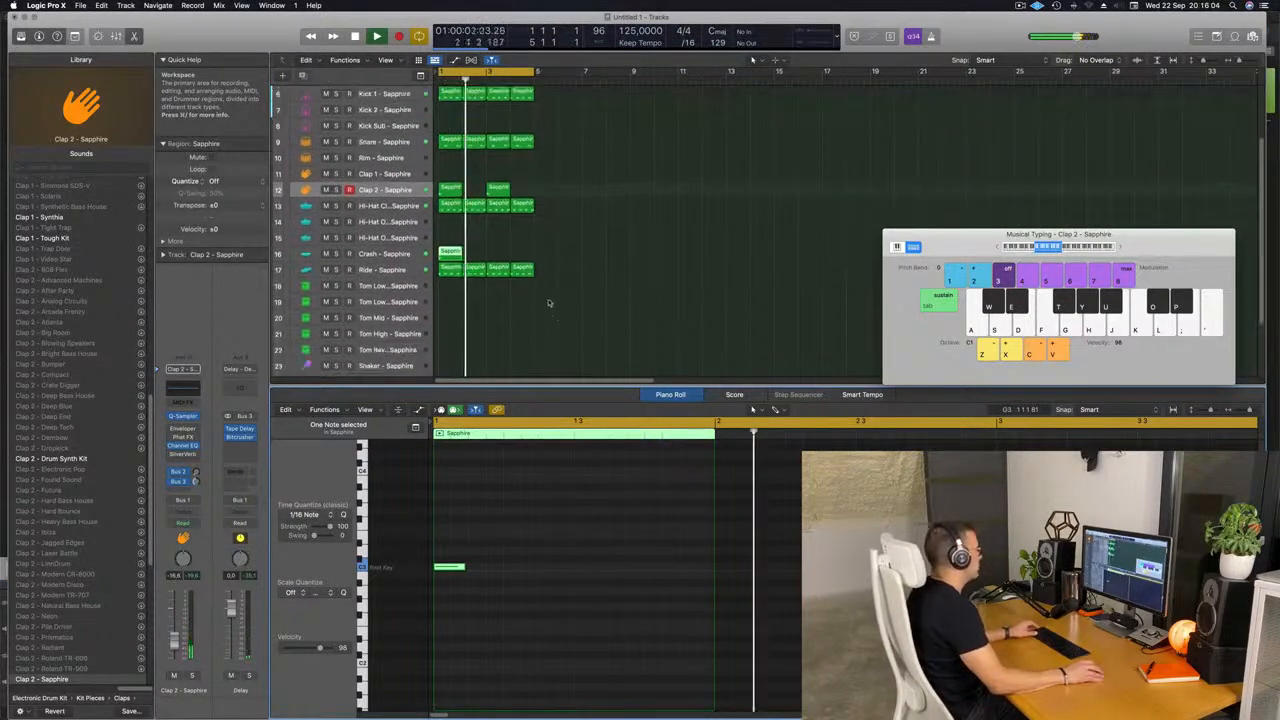
{"action": "scroll", "coordinate": [555, 307], "scroll_direction": "down", "scroll_amount": 2}
{"action": "left_click", "coordinate": [449, 248]}
{"action": "left_click_drag", "start_coordinate": [450, 248], "coordinate": [451, 260]}
Delete the first three notes of the Tom Low 1 region and move the remaining note half a beat later, to the bar's end
{"action": "left_click_drag", "start_coordinate": [440, 539], "coordinate": [619, 604]}
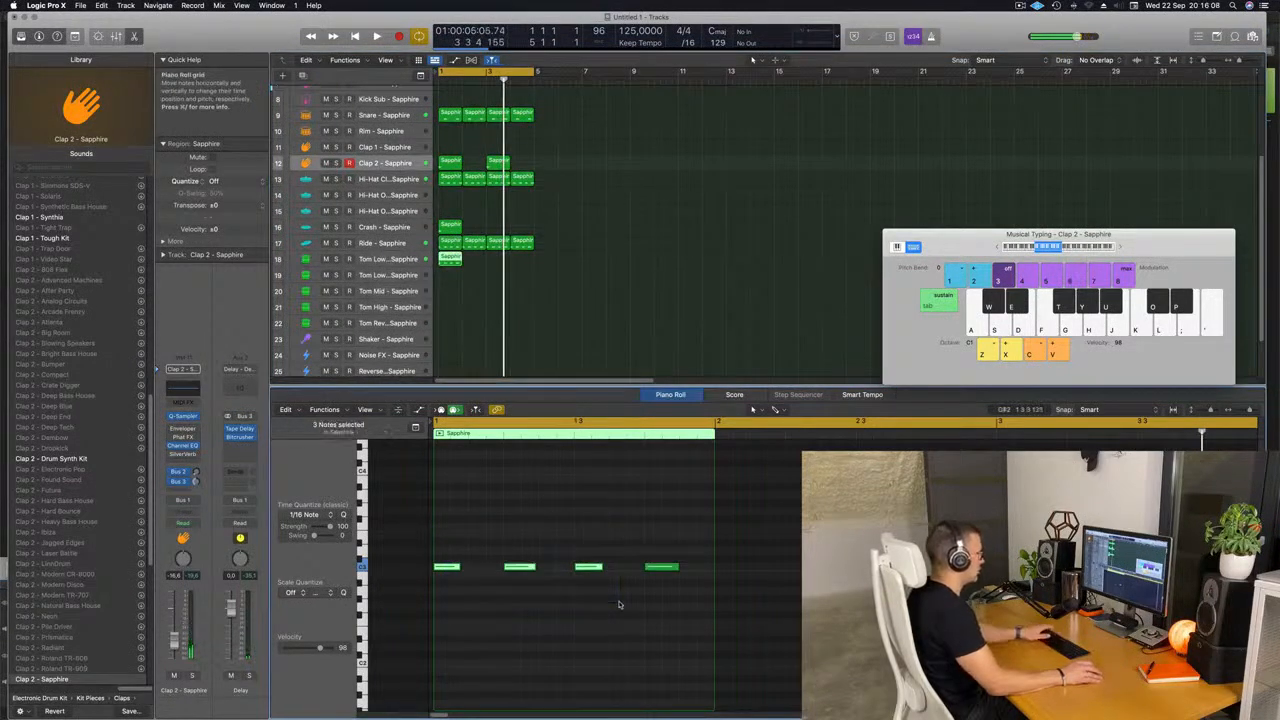
{"action": "scroll", "coordinate": [580, 562], "scroll_direction": "up", "scroll_amount": 1}
{"action": "scroll", "coordinate": [590, 563], "scroll_direction": "down", "scroll_amount": 3}
{"action": "left_click_drag", "start_coordinate": [640, 574], "coordinate": [604, 546]}
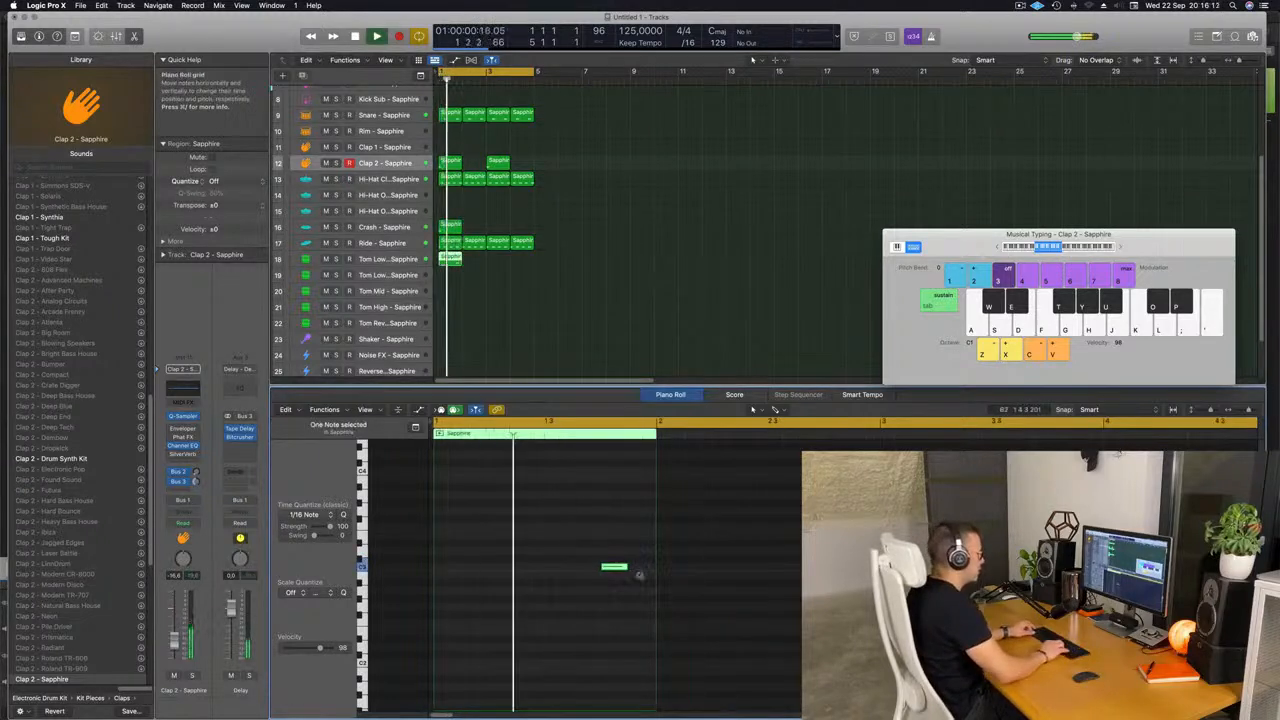
{"action": "scroll", "coordinate": [550, 569], "scroll_direction": "down", "scroll_amount": 3}
{"action": "scroll", "coordinate": [549, 567], "scroll_direction": "down", "scroll_amount": 3}
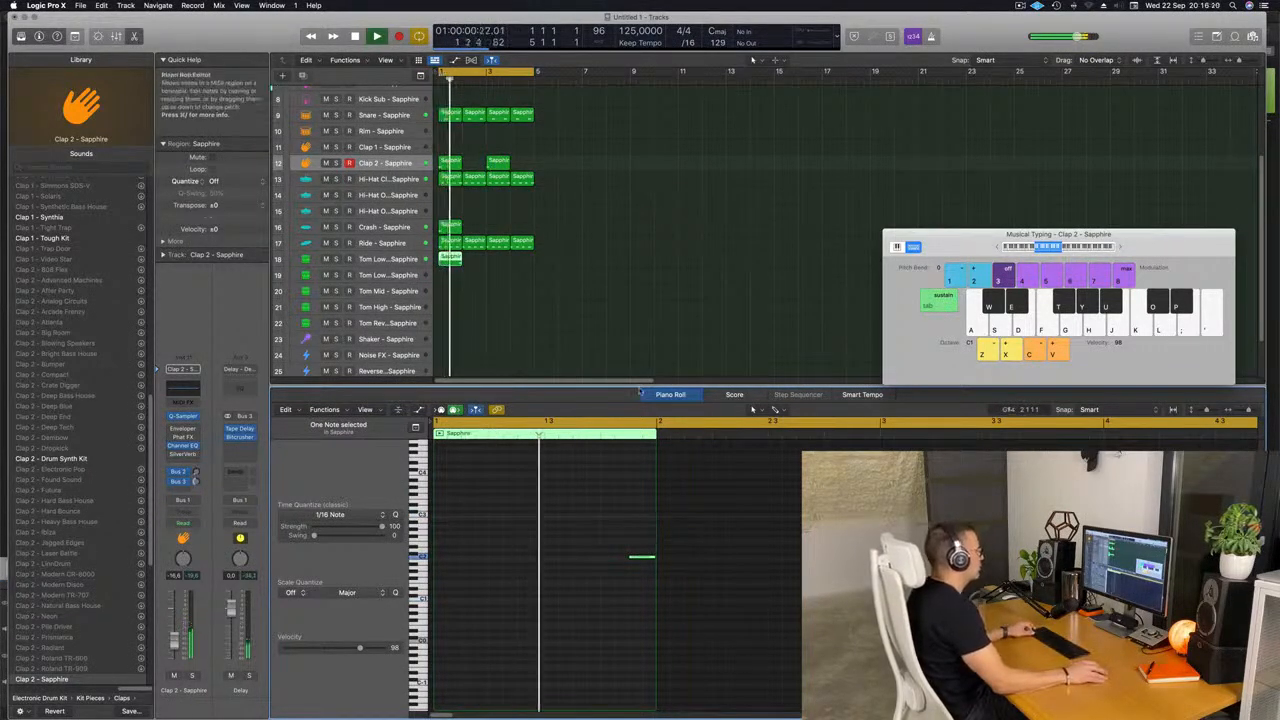
Repeat the one-bar Tom Low 1 region until it fills four bars, removing the surplus copy in bar 5
{"action": "scroll", "coordinate": [603, 325], "scroll_direction": "up", "scroll_amount": 2}
{"action": "key", "text": "space"}
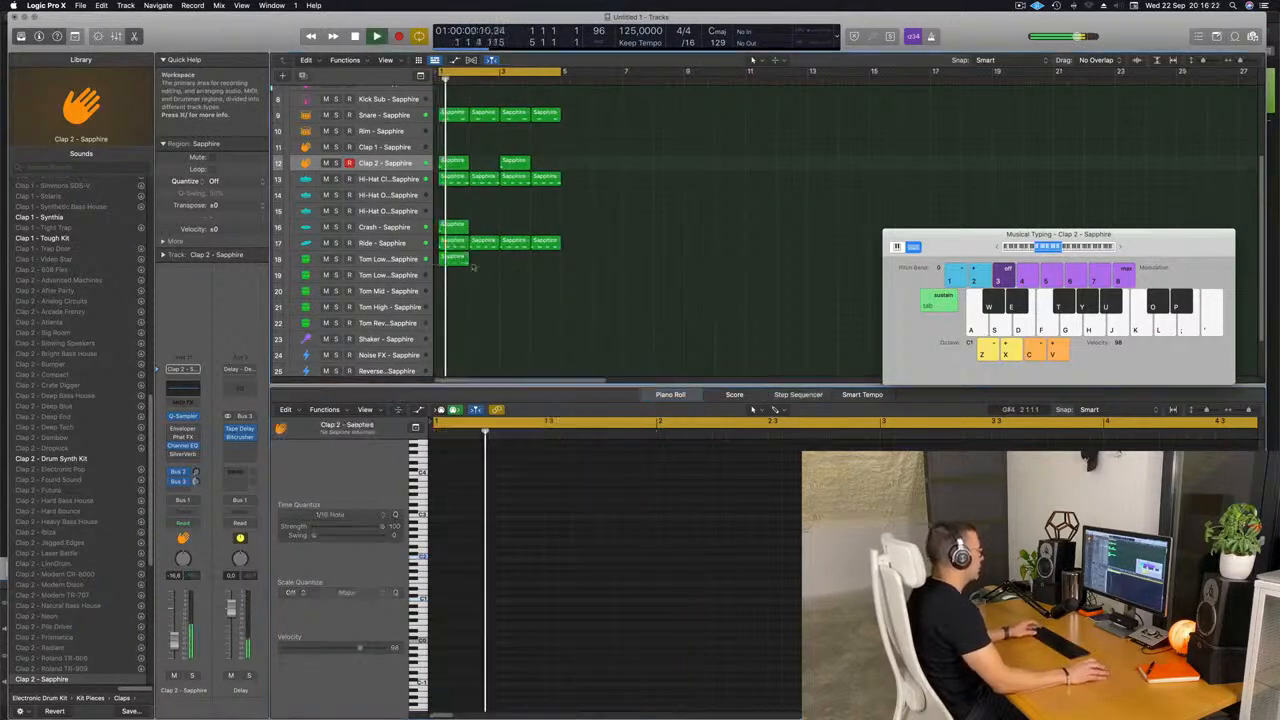
{"action": "left_click", "coordinate": [452, 263]}
{"action": "key", "text": "super+r"}
{"action": "key", "text": "super+r"}
{"action": "key", "text": "super+r"}
{"action": "key", "text": "super+r"}
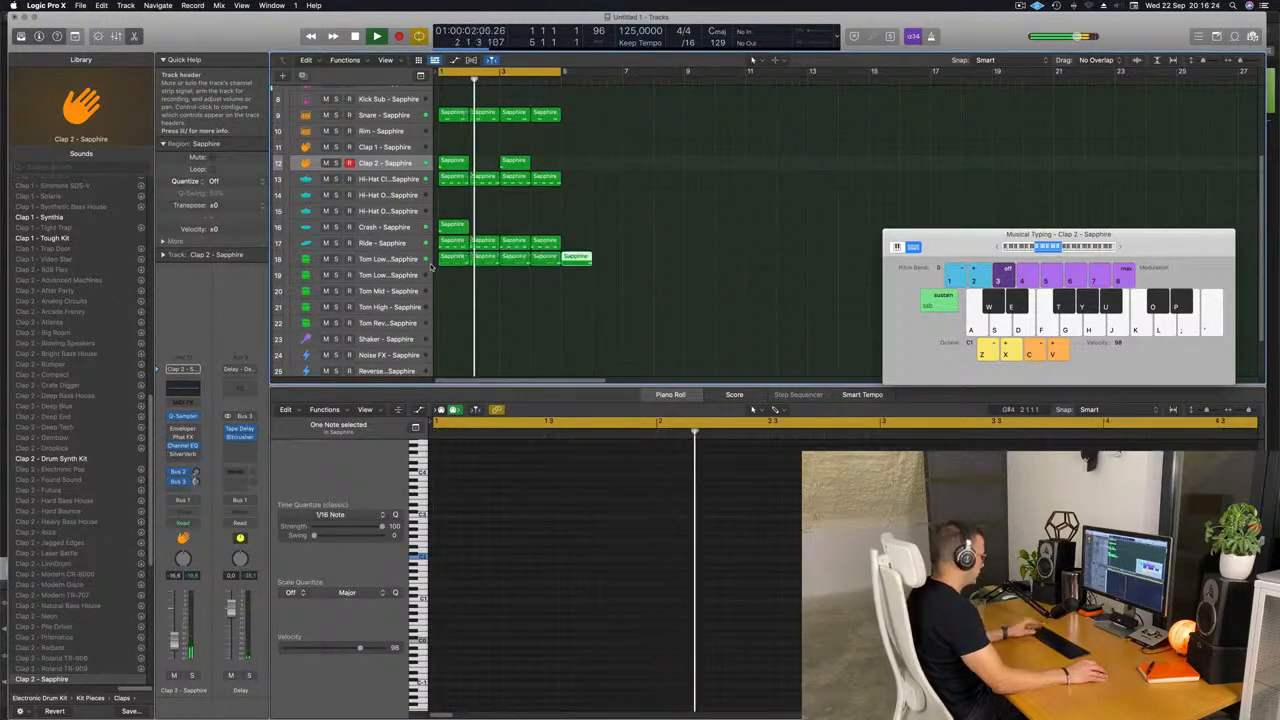
{"action": "key", "text": "Delete"}
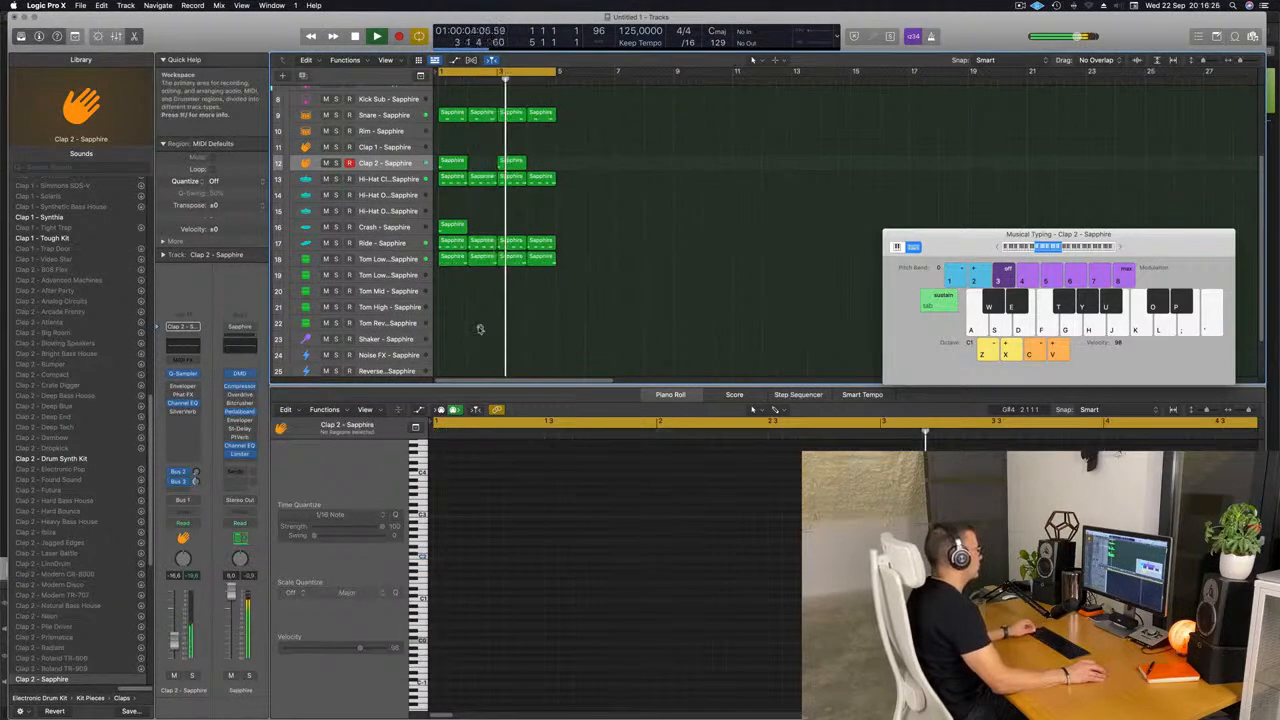
Select the Tom Low 1 track and lower its volume to about -11 dB
{"action": "key", "text": "super+Left"}
{"action": "key", "text": "super+Left"}
{"action": "left_click", "coordinate": [388, 259]}
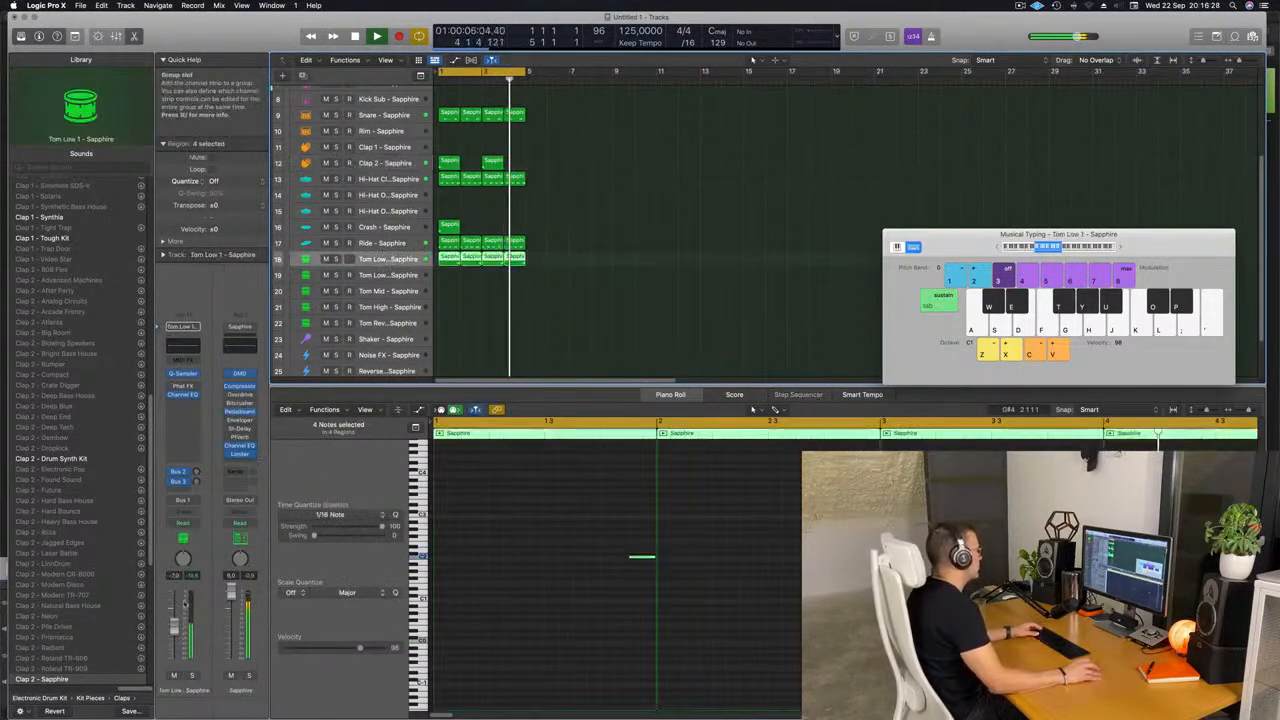
{"action": "left_click_drag", "start_coordinate": [174, 627], "coordinate": [176, 633]}
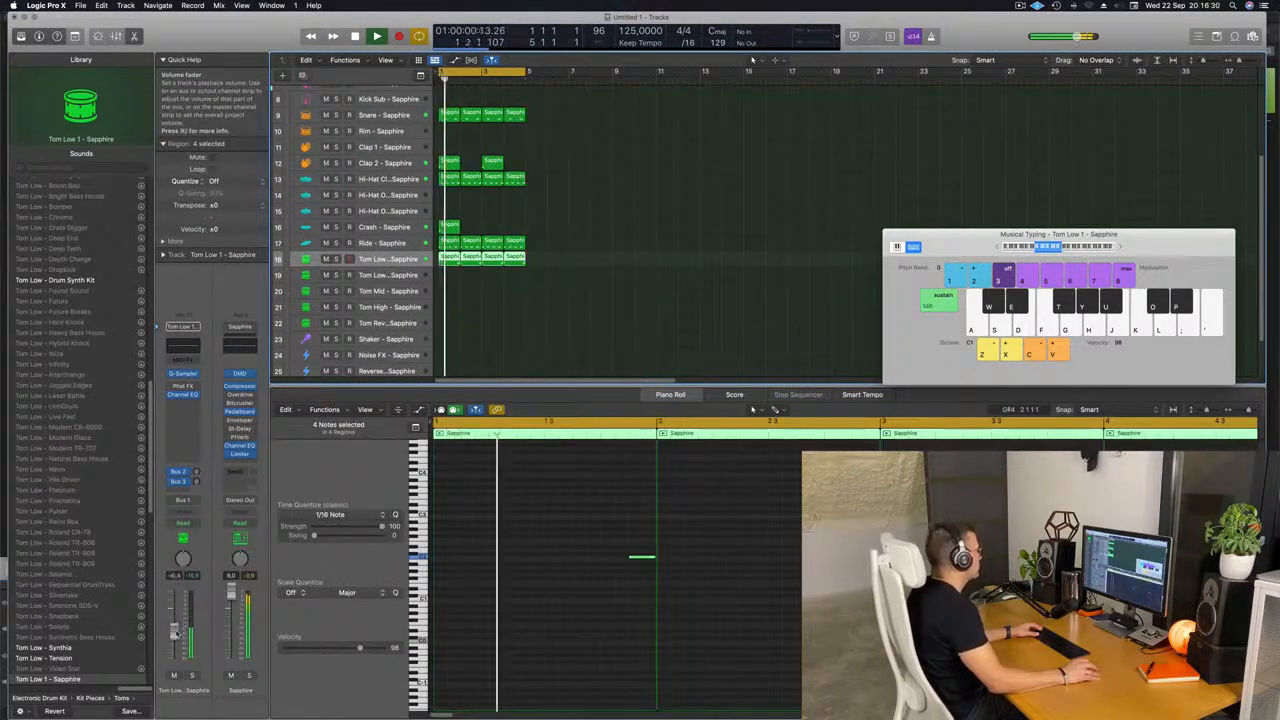
Hide the Library to give the arrangement more room
{"action": "key", "text": "y"}
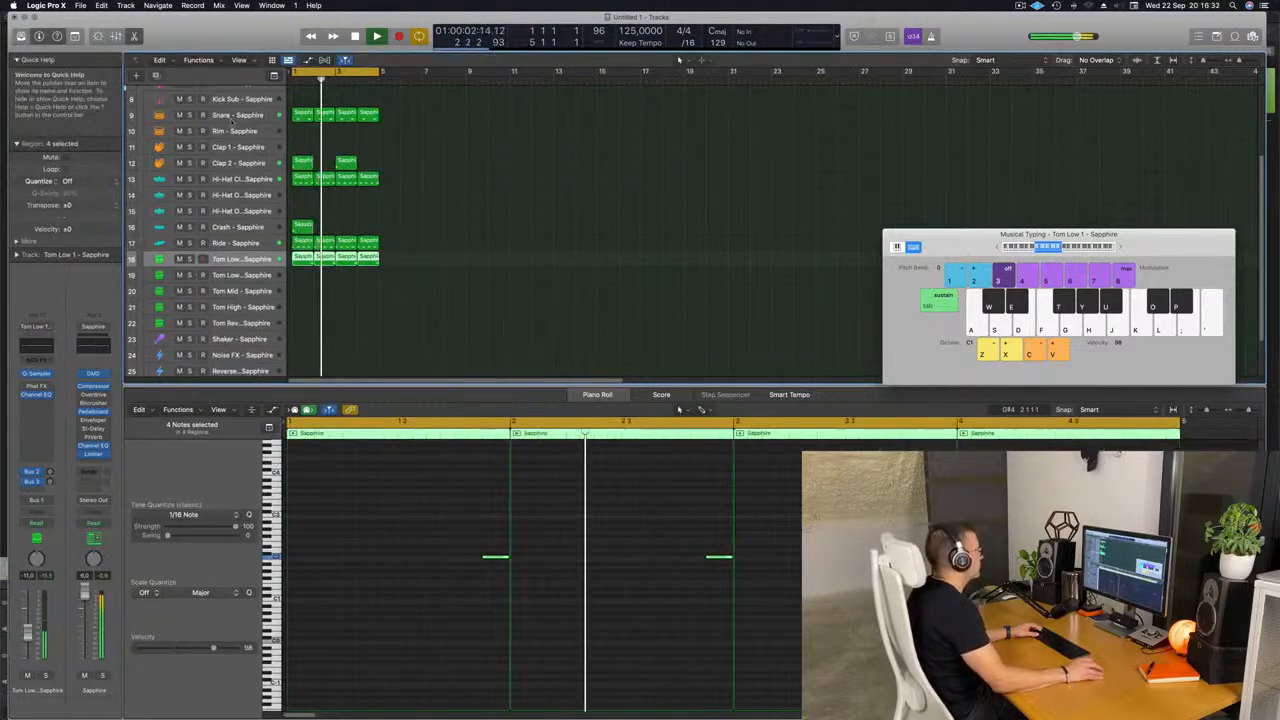
{"action": "scroll", "coordinate": [507, 224], "scroll_direction": "up", "scroll_amount": 5}
{"action": "scroll", "coordinate": [458, 177], "scroll_direction": "up", "scroll_amount": 3}
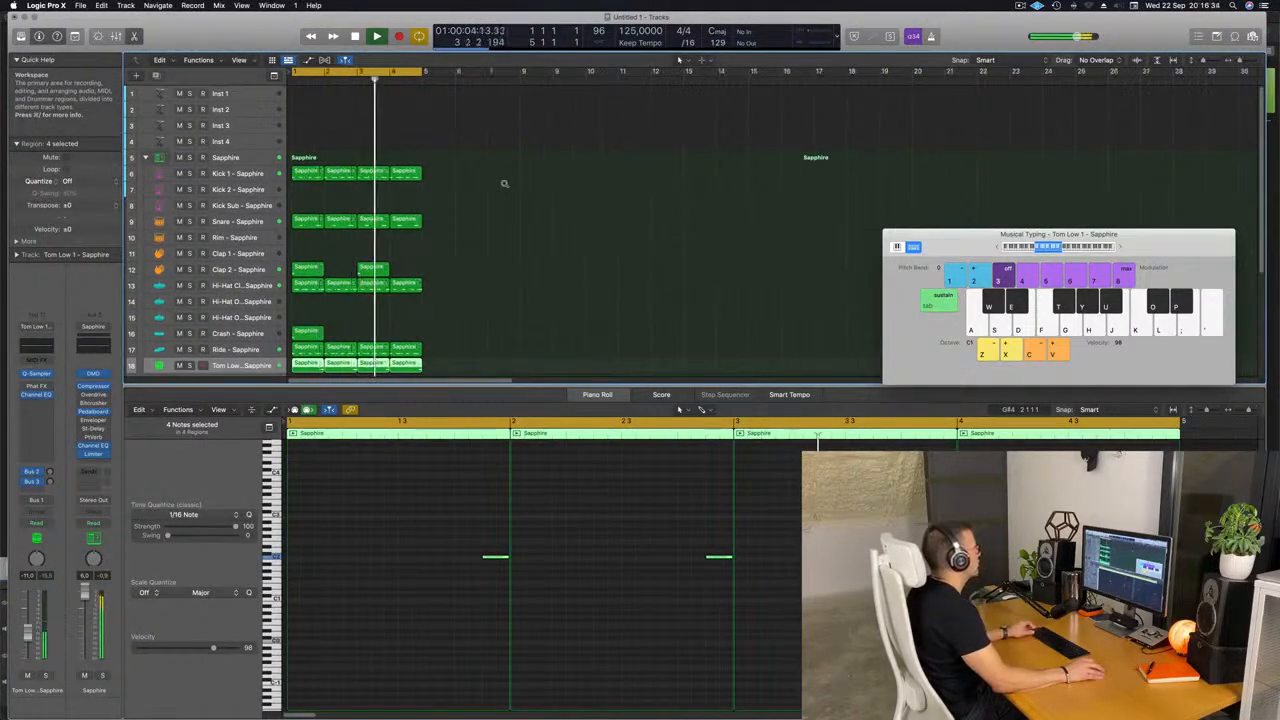
Increase the height of the Inst 1 track and open its Alchemy instrument
{"action": "scroll", "coordinate": [504, 184], "scroll_direction": "up", "scroll_amount": 2}
{"action": "left_click", "coordinate": [250, 97]}
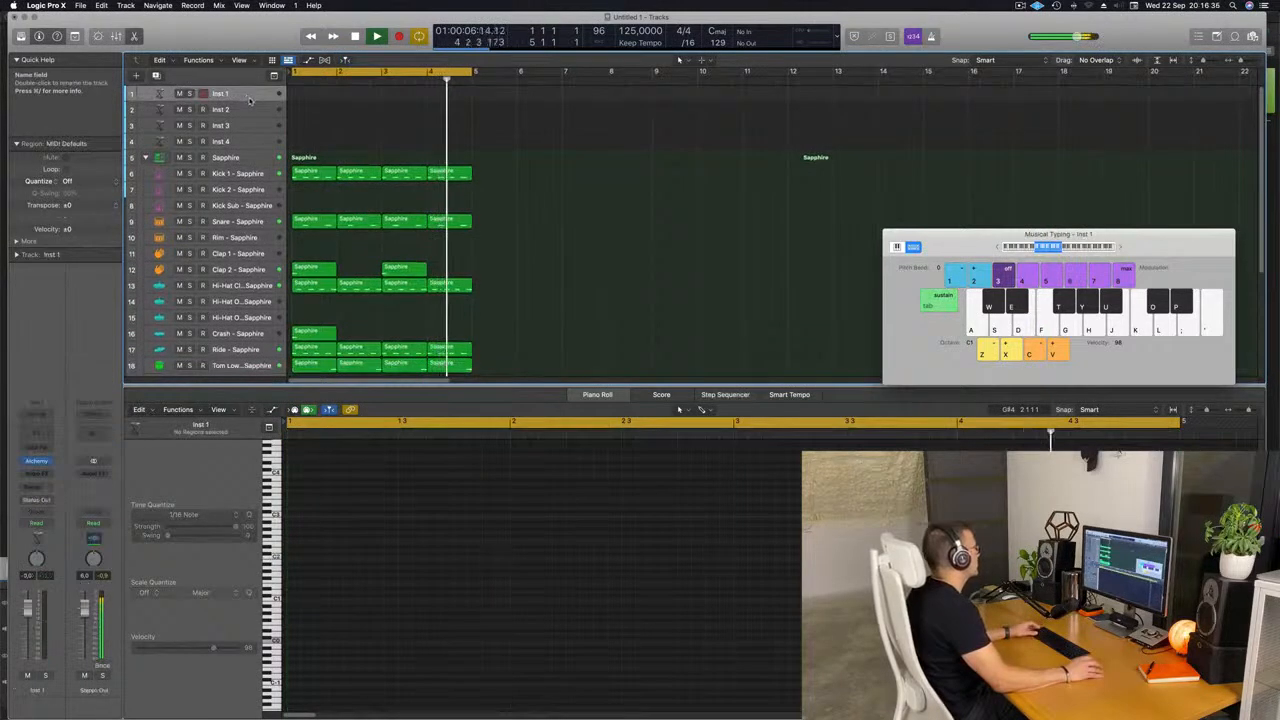
{"action": "left_click_drag", "start_coordinate": [250, 101], "coordinate": [252, 156]}
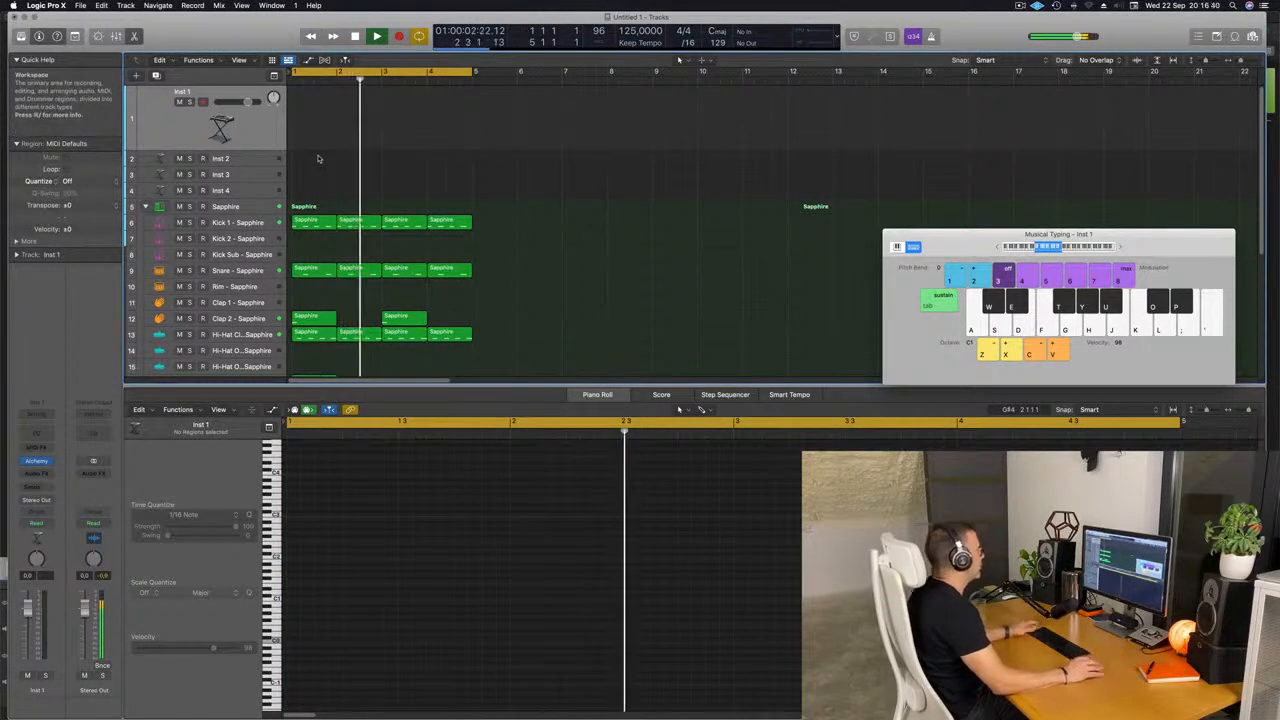
{"action": "left_click", "coordinate": [38, 463]}
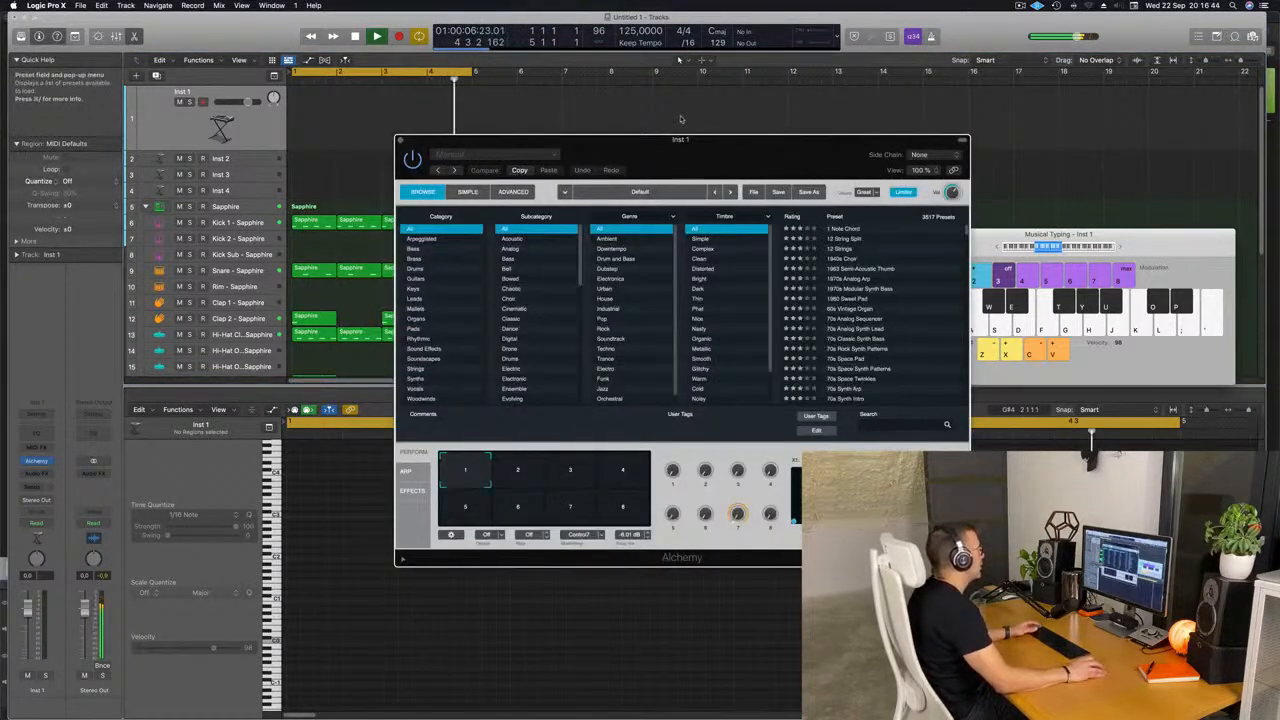
Search Alchemy's Bass presets for "acid" and load Classic Acid Patterns, rescanning the preset library
{"action": "left_click", "coordinate": [352, 209]}
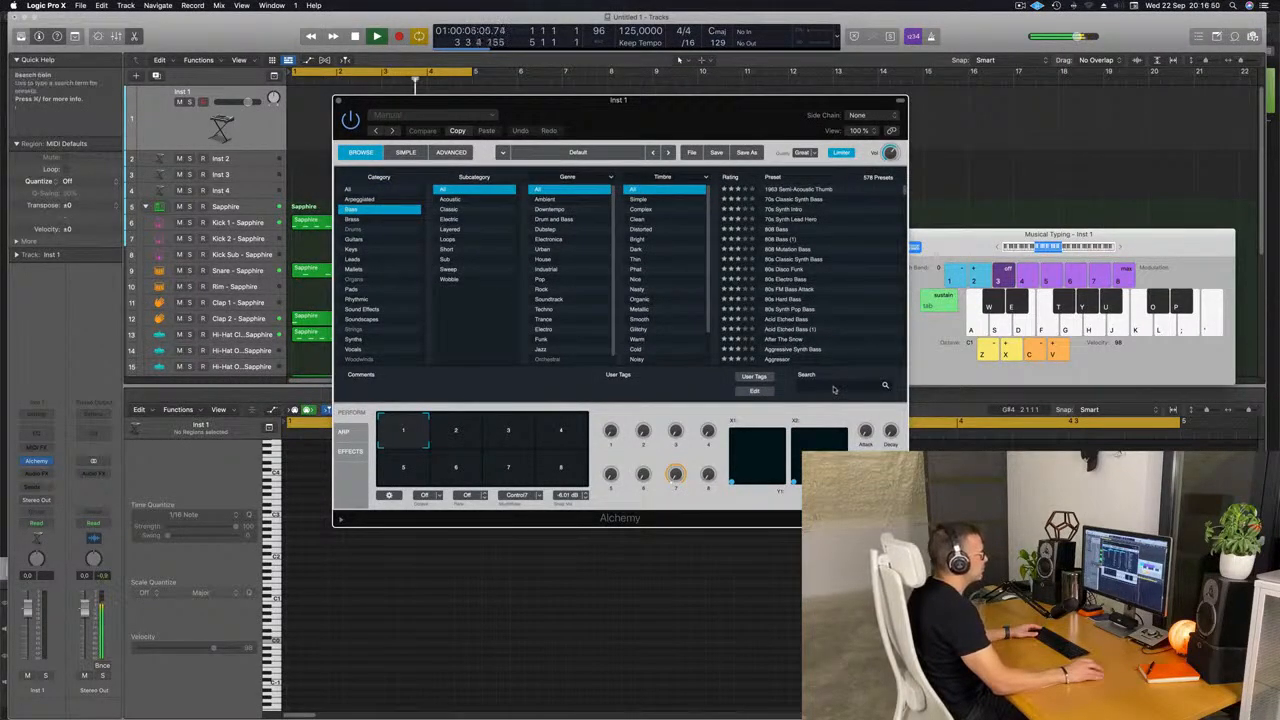
{"action": "type", "text": "ac"}
{"action": "type", "text": "id"}
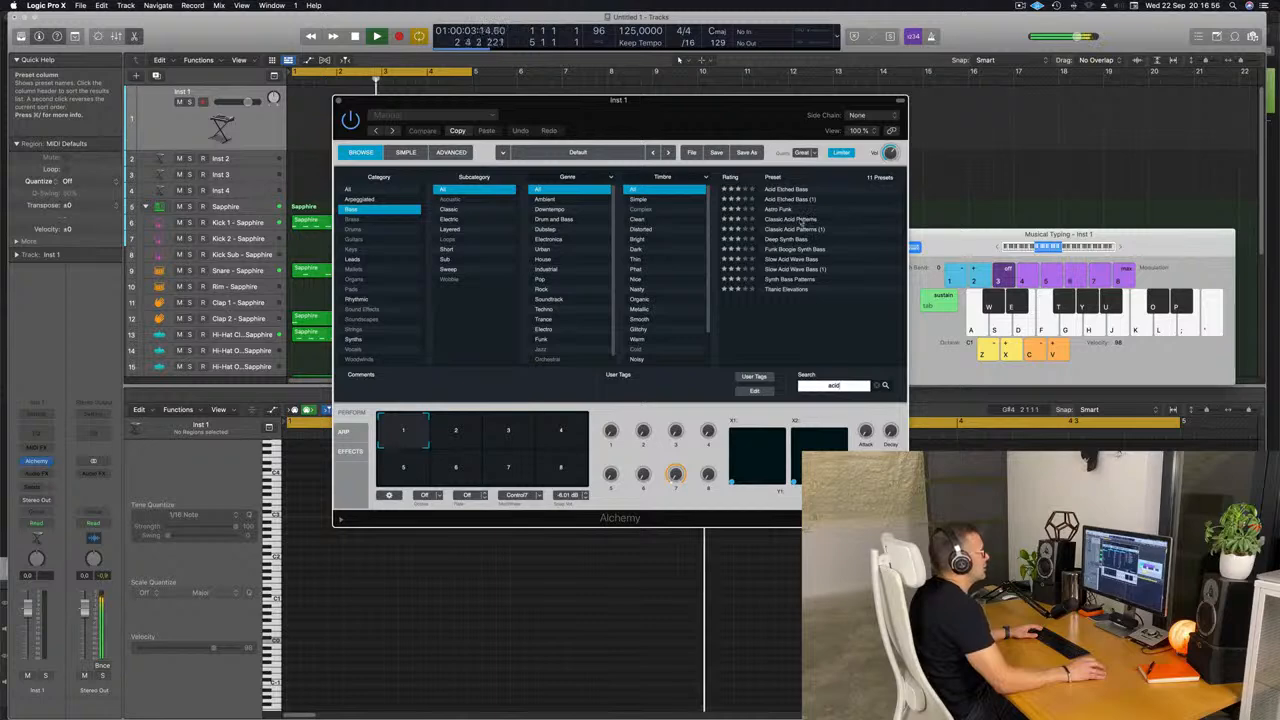
{"action": "left_click", "coordinate": [800, 220]}
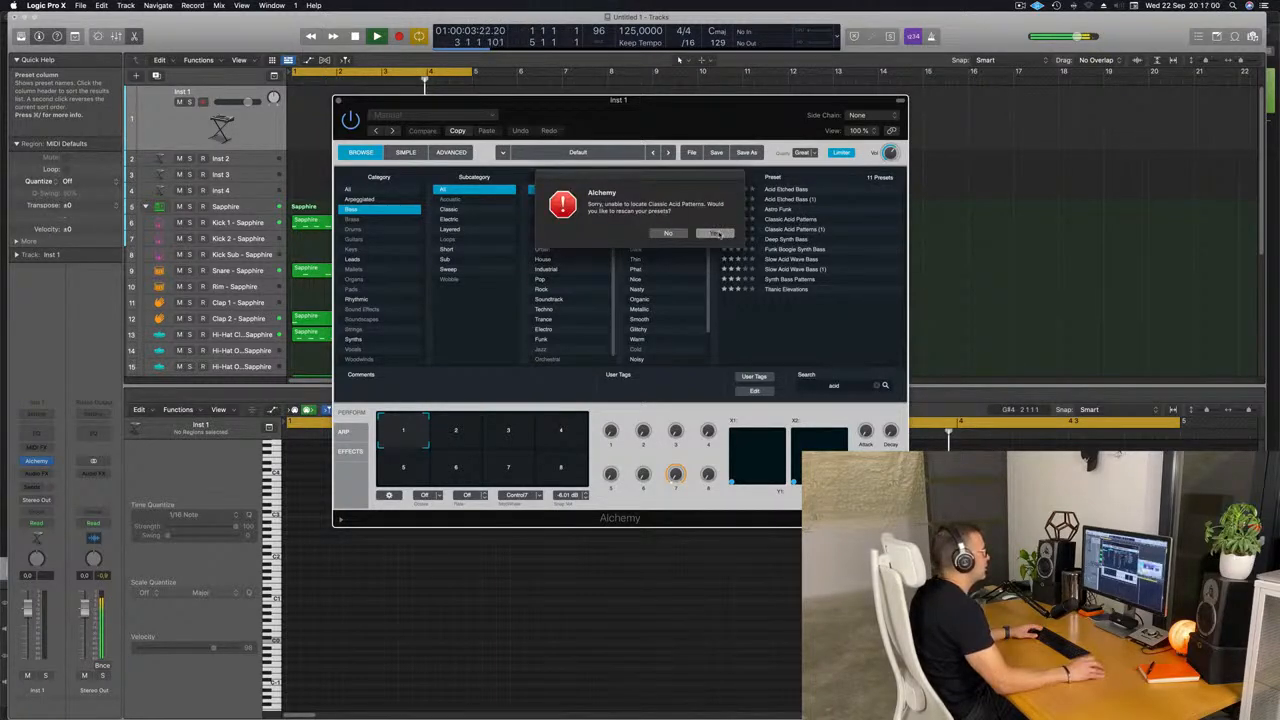
{"action": "left_click", "coordinate": [716, 234]}
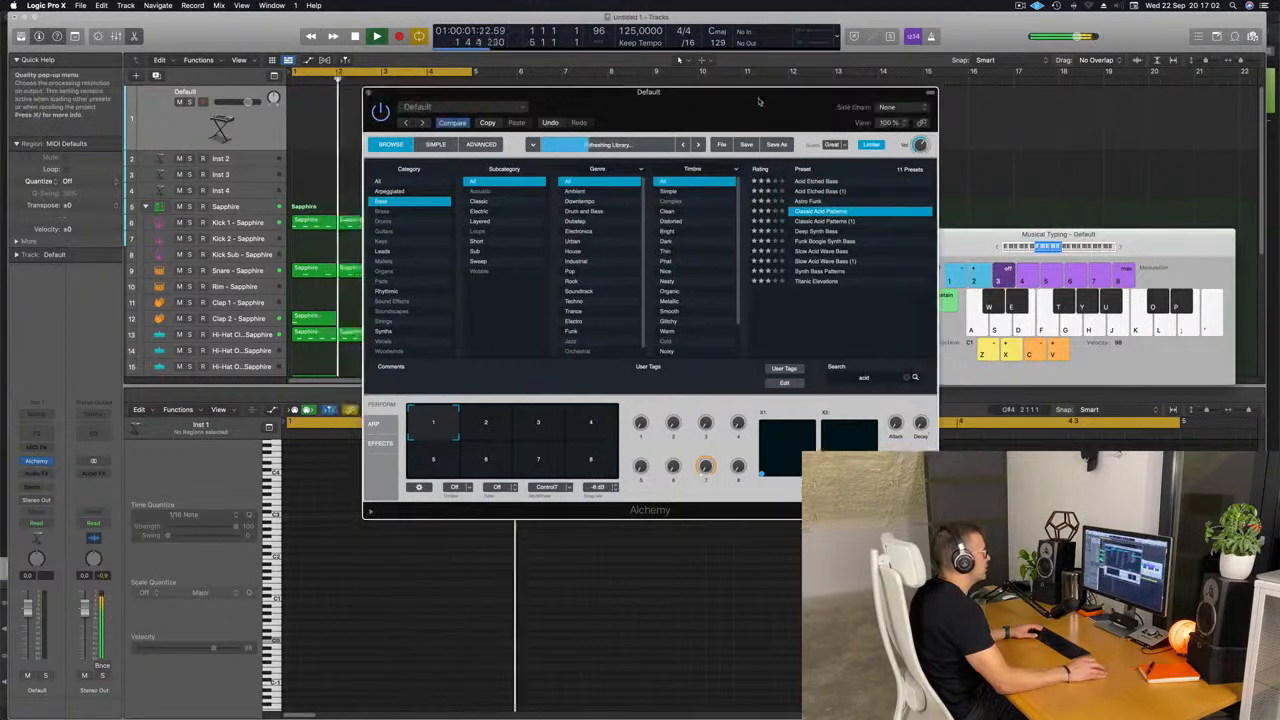
{"action": "left_click_drag", "start_coordinate": [759, 101], "coordinate": [775, 94]}
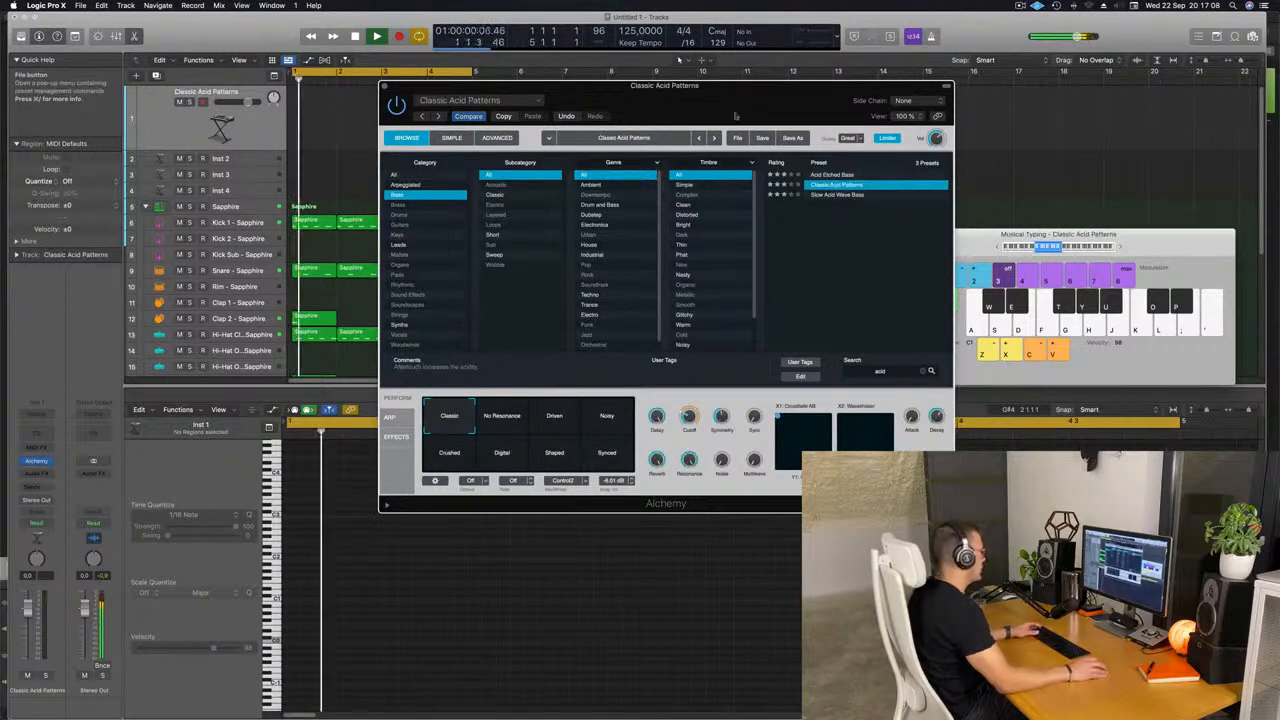
Reposition the Alchemy window and switch the Classic Acid Patterns sound to the Driven snapshot
{"action": "left_click_drag", "start_coordinate": [711, 110], "coordinate": [718, 113]}
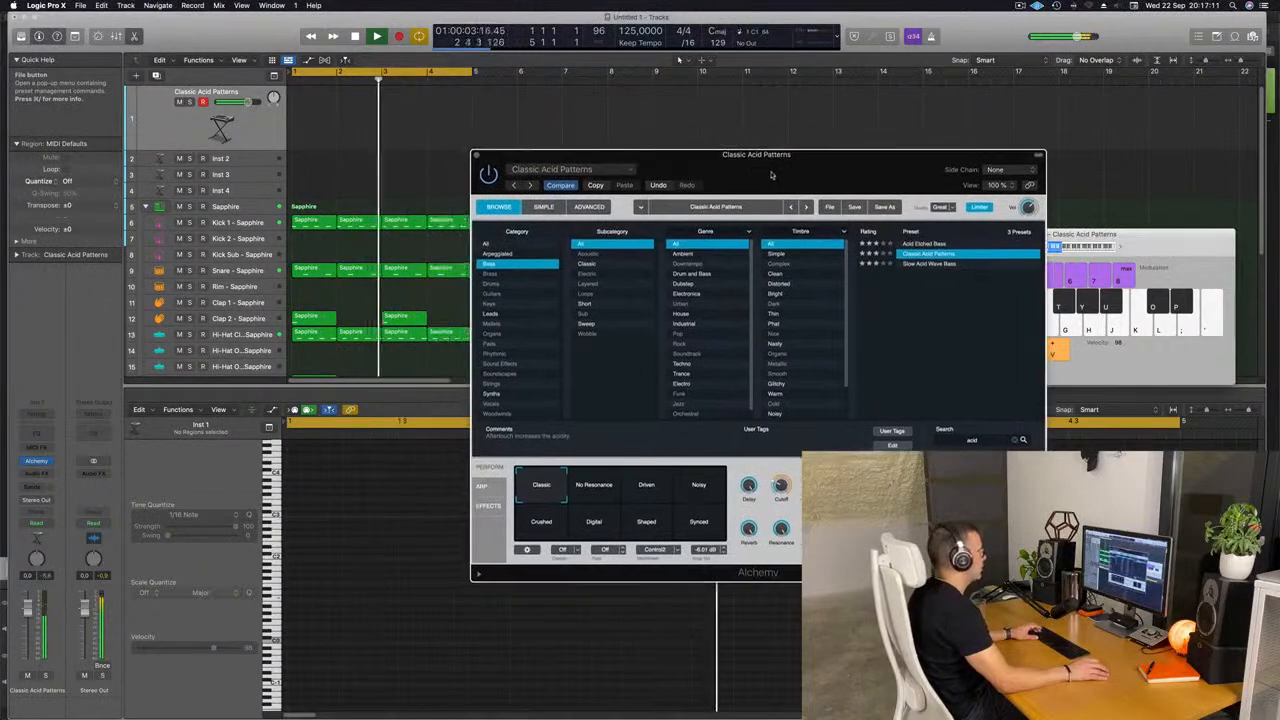
{"action": "mouse_move", "coordinate": [771, 175]}
{"action": "left_mouse_down"}
{"action": "mouse_move", "coordinate": [831, 188]}
{"action": "mouse_move", "coordinate": [779, 197]}
{"action": "left_mouse_up"}
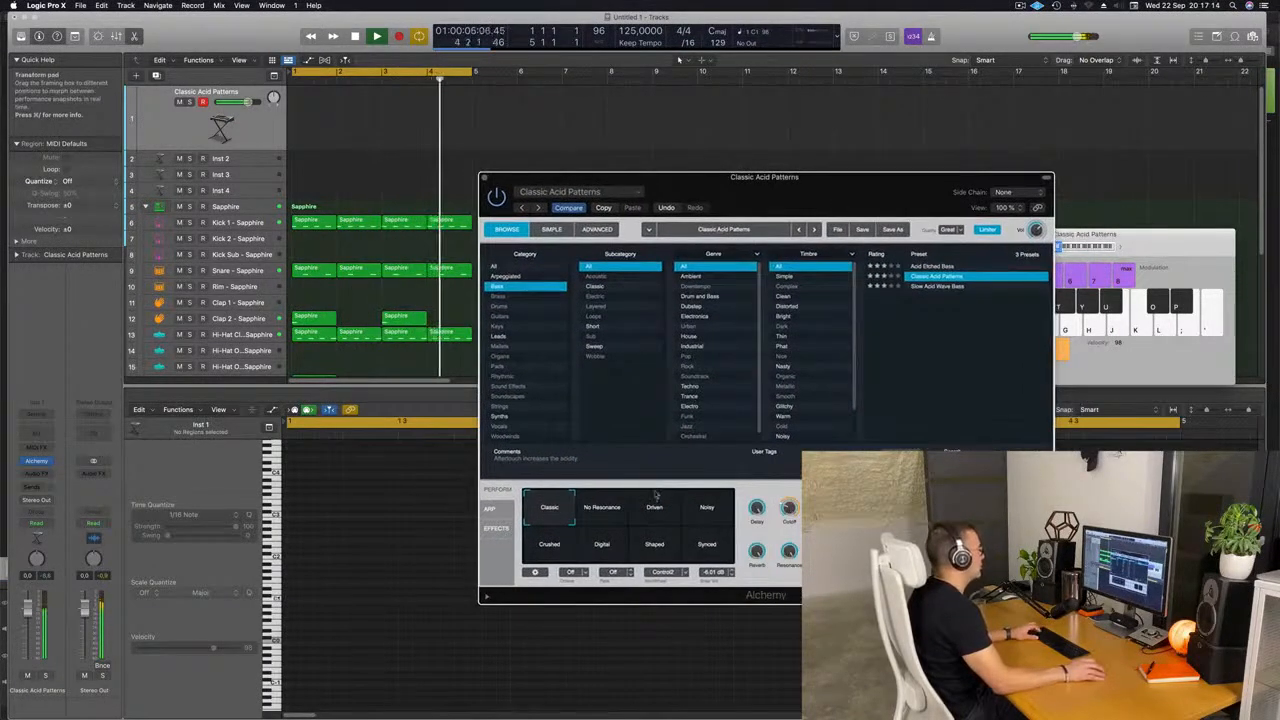
{"action": "left_click", "coordinate": [658, 512]}
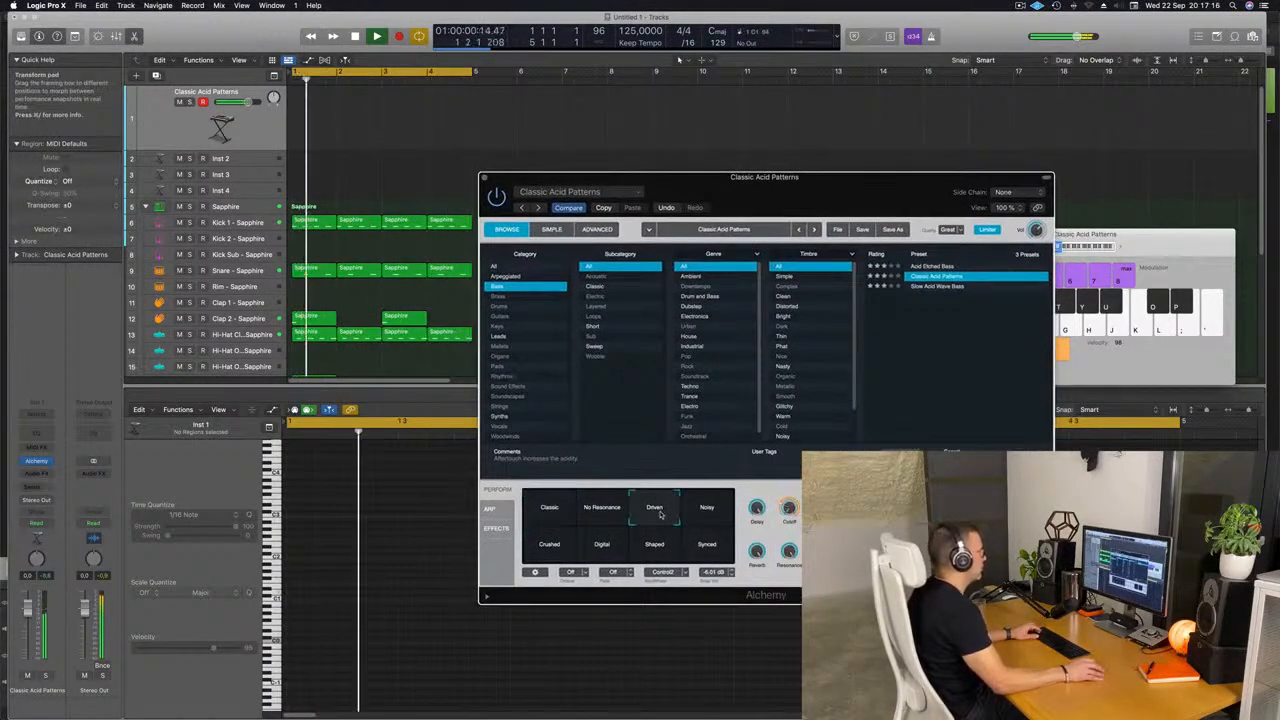
Record a one-bar bass pattern on the Classic Acid Patterns track in bar 2 and move the region to bar 1
{"action": "left_click", "coordinate": [250, 132]}
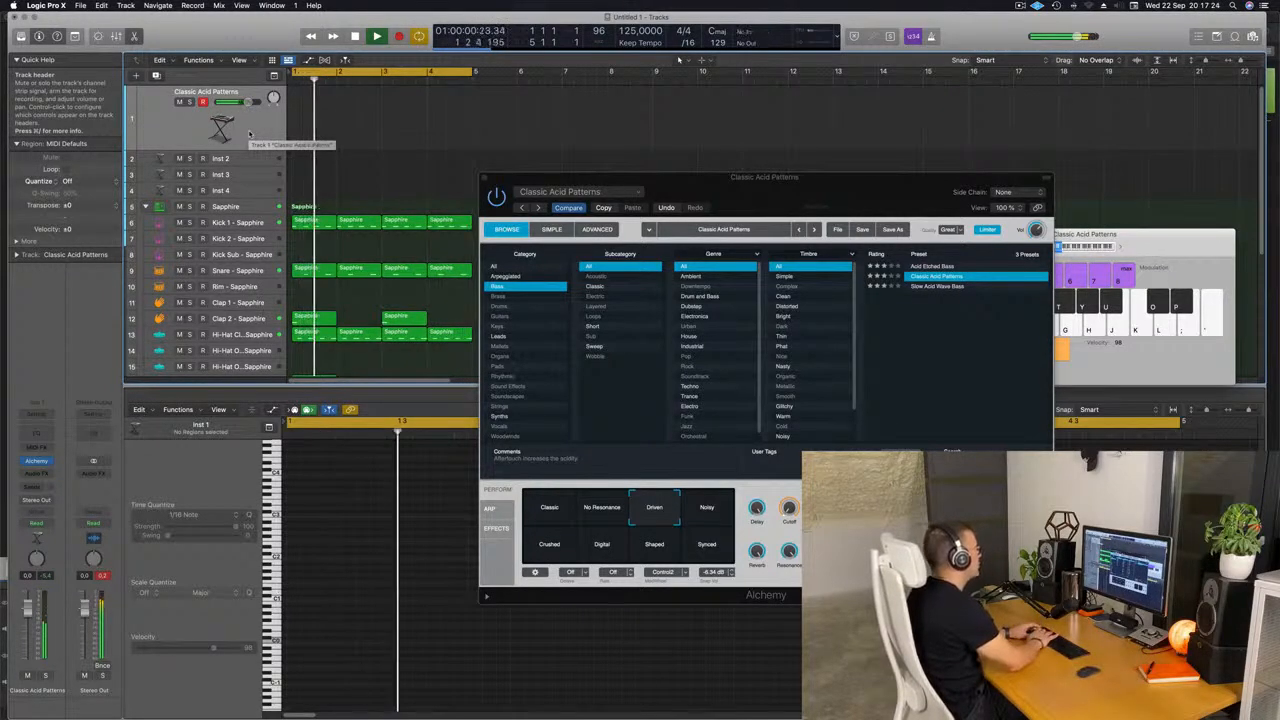
{"action": "key", "text": "r"}
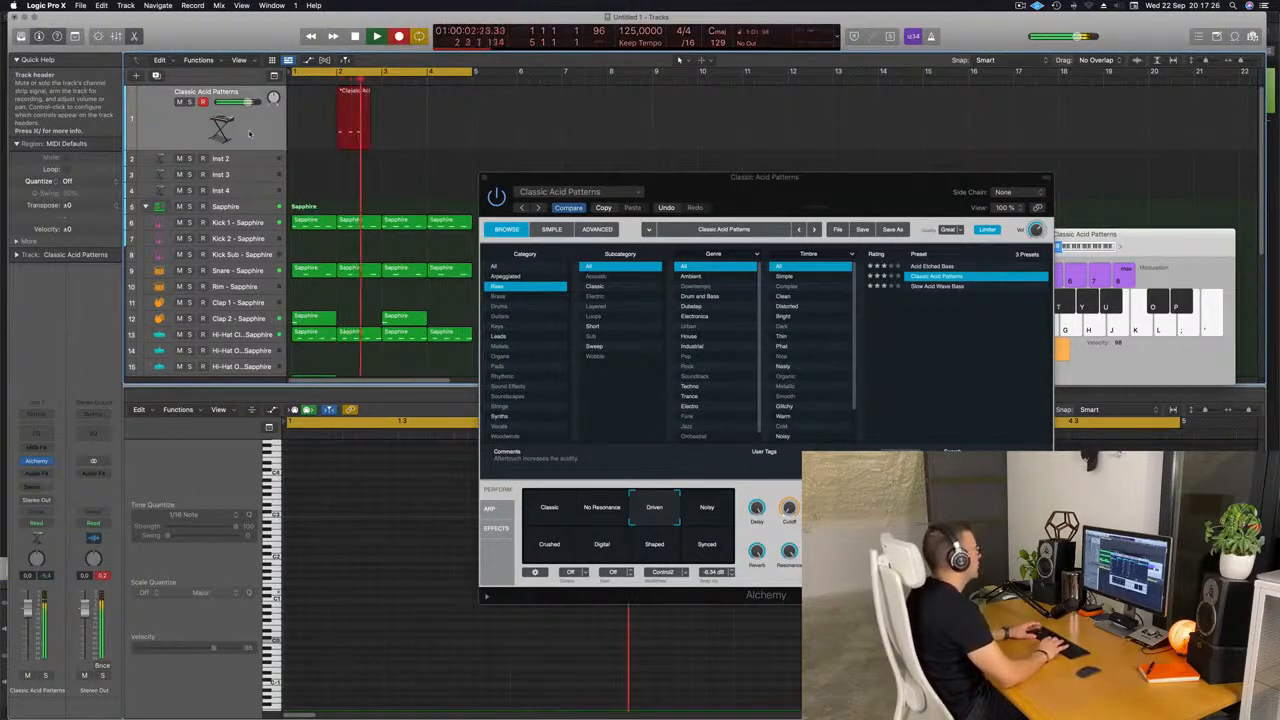
{"action": "key", "text": "space"}
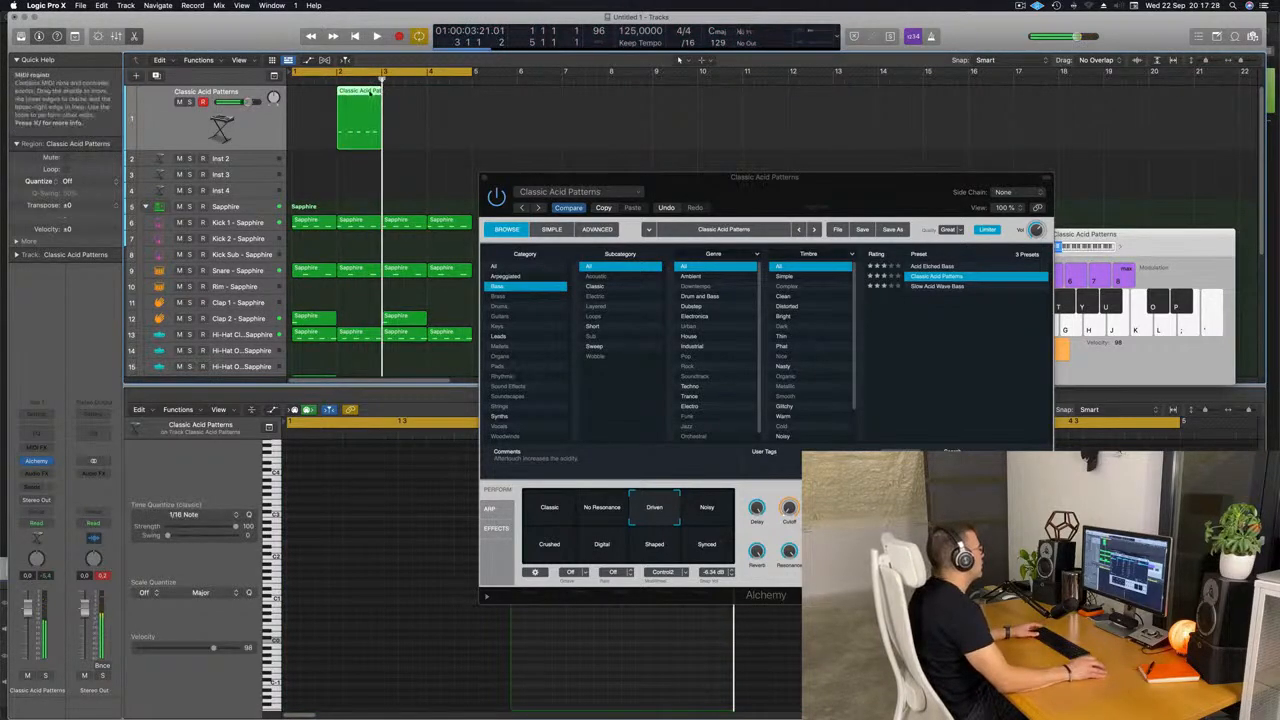
{"action": "left_click_drag", "start_coordinate": [360, 94], "coordinate": [313, 94]}
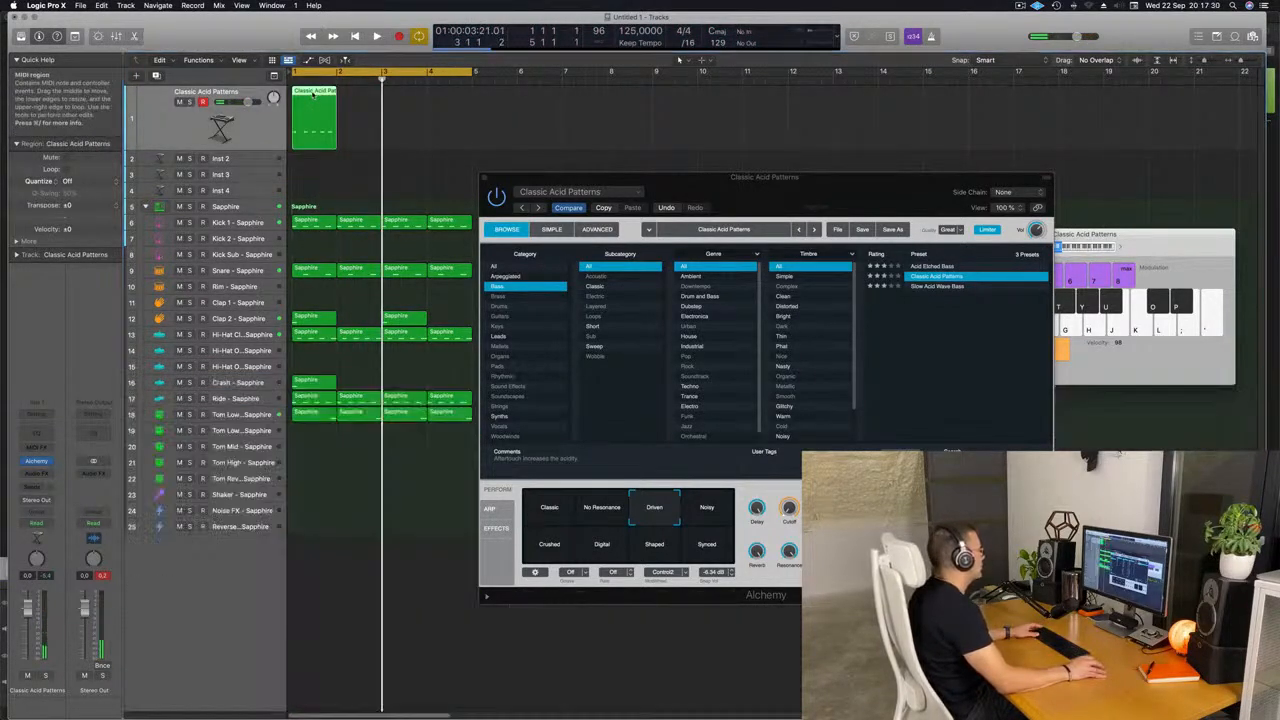
Quantize the five bass notes to 1/16 Note and repeat the region to fill four bars
{"action": "double_click", "coordinate": [312, 94]}
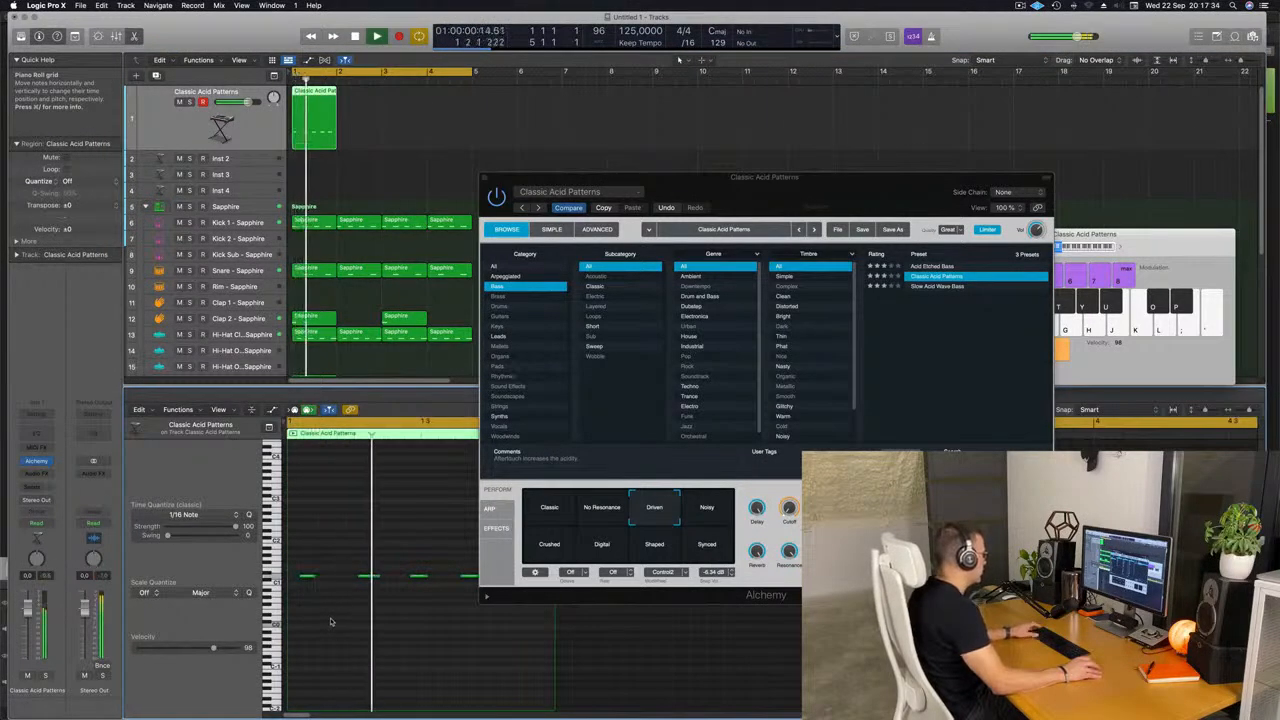
{"action": "left_click", "coordinate": [310, 576]}
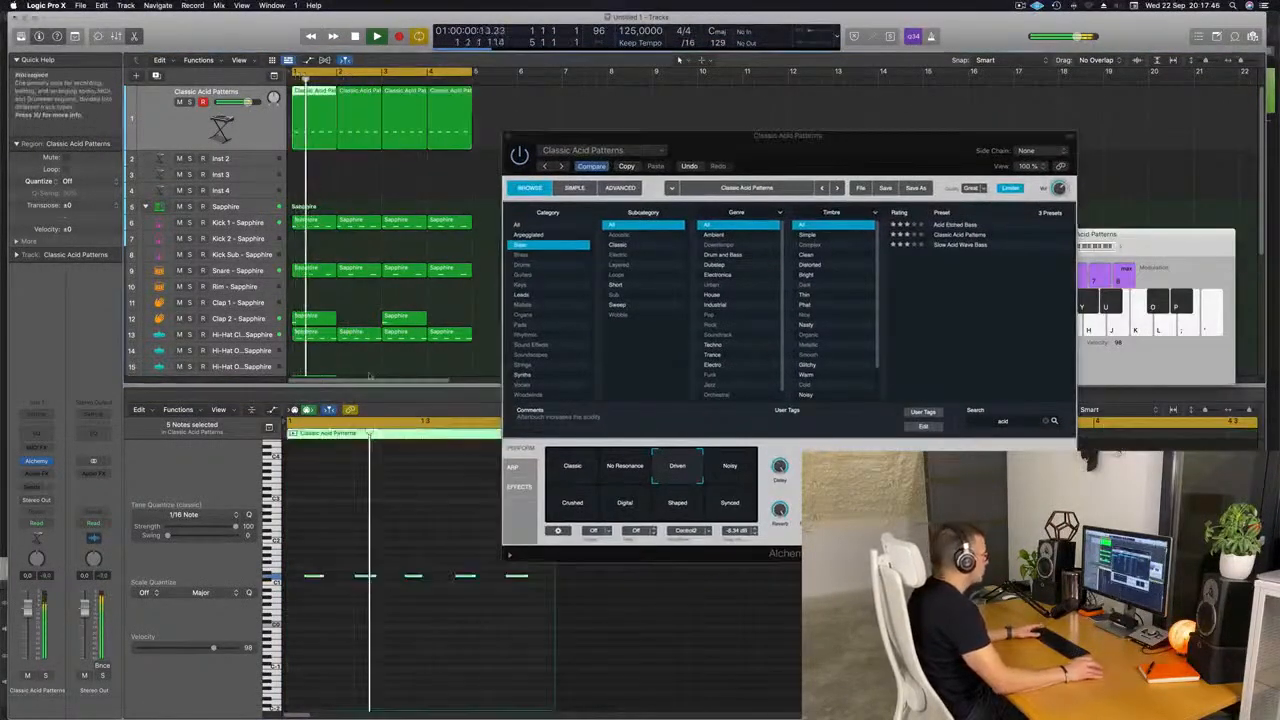
Lengthen the last note in the first Classic Acid Patterns region to the end of the bar
{"action": "left_click", "coordinate": [532, 588]}
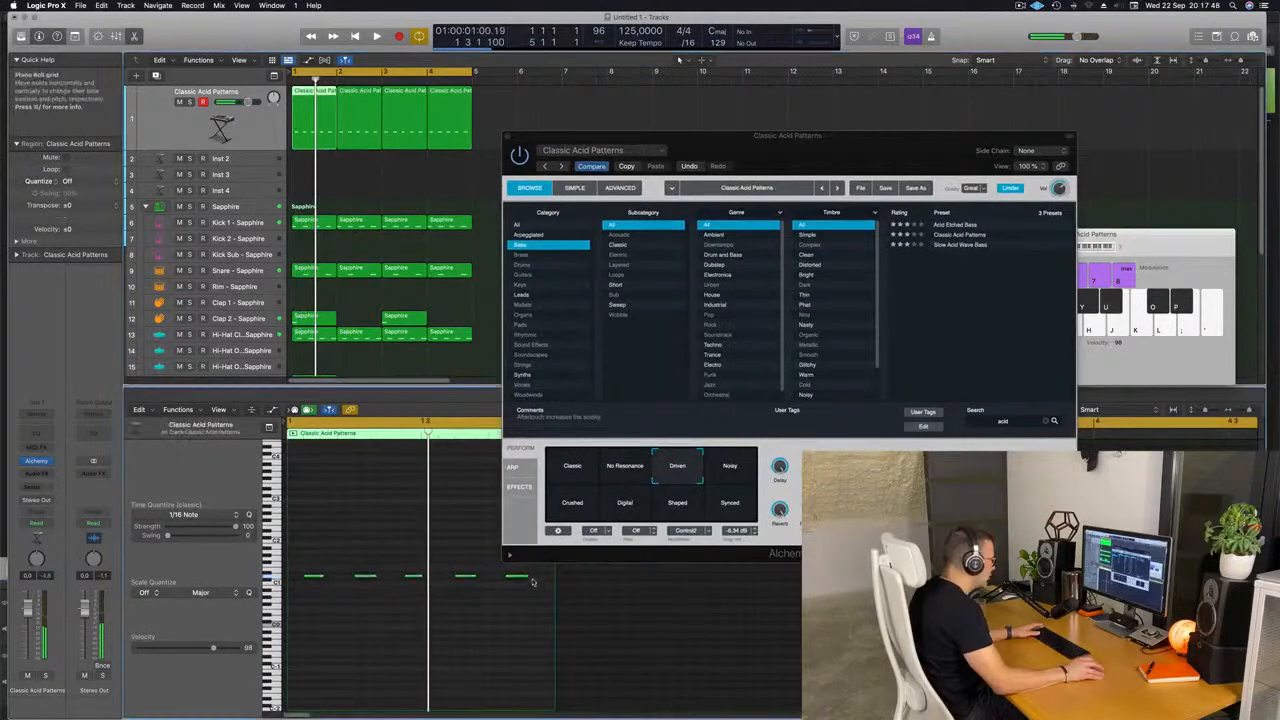
{"action": "left_click_drag", "start_coordinate": [530, 576], "coordinate": [482, 578]}
{"action": "scroll", "coordinate": [507, 606], "scroll_direction": "left", "scroll_amount": 3}
{"action": "scroll", "coordinate": [447, 599], "scroll_direction": "left", "scroll_amount": 1}
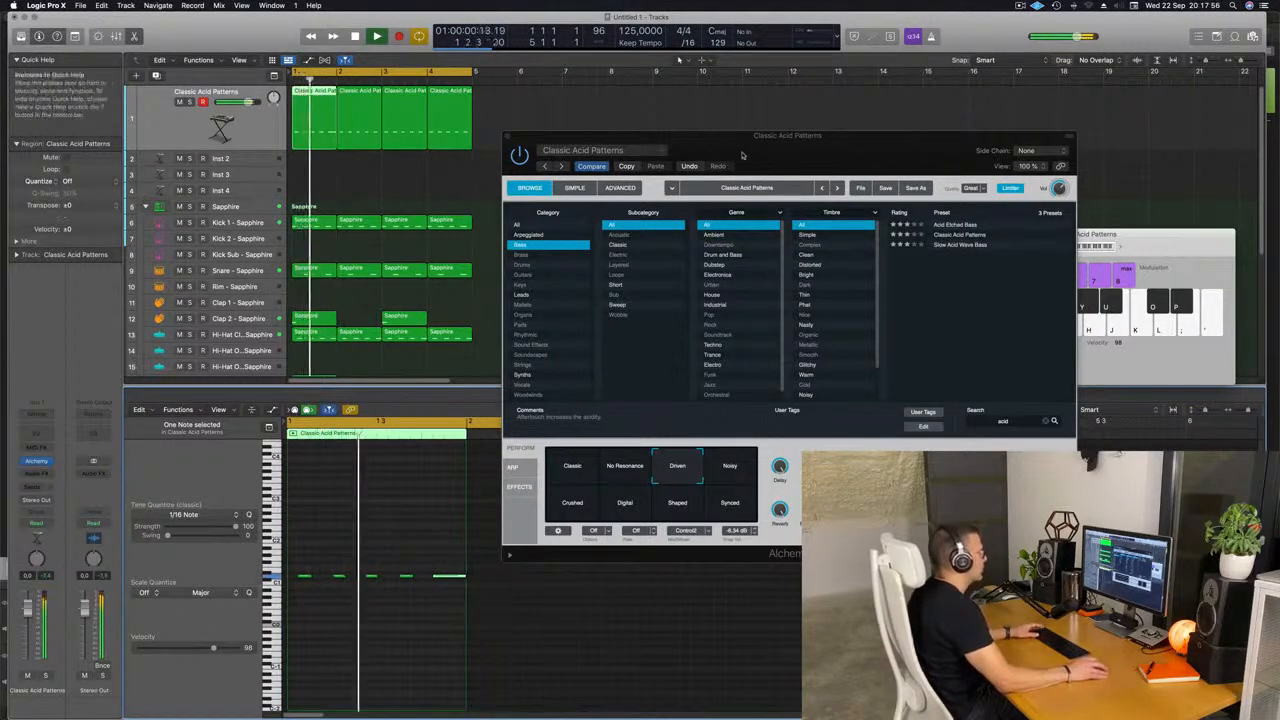
Close the Alchemy window and delete the three Classic Acid Patterns copies in bars 2 to 4
{"action": "left_click_drag", "start_coordinate": [517, 136], "coordinate": [545, 131]}
{"action": "left_click", "coordinate": [535, 131]}
{"action": "left_click_drag", "start_coordinate": [520, 84], "coordinate": [366, 158]}
{"action": "key", "text": "Delete"}
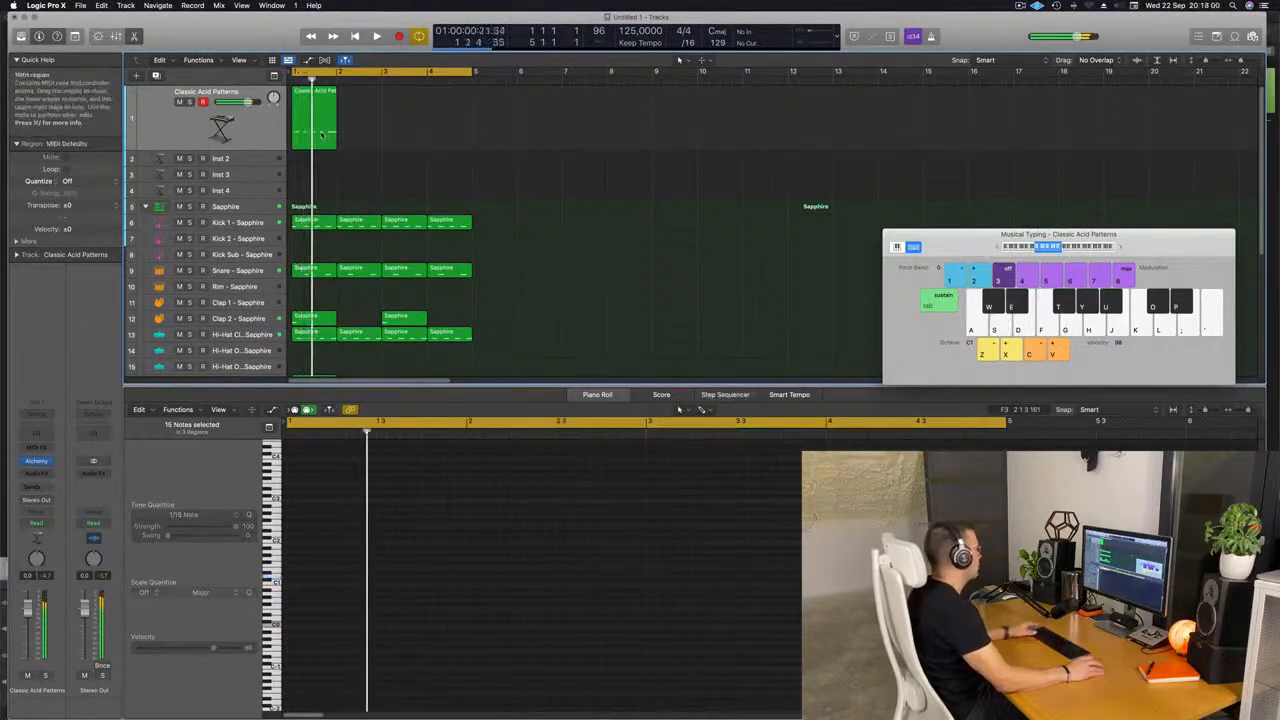
Repeat the edited Classic Acid Patterns region three times to fill four bars and lower the track's volume
{"action": "left_click", "coordinate": [321, 132]}
{"action": "key", "text": "super+r"}
{"action": "key", "text": "super+r"}
{"action": "key", "text": "super+r"}
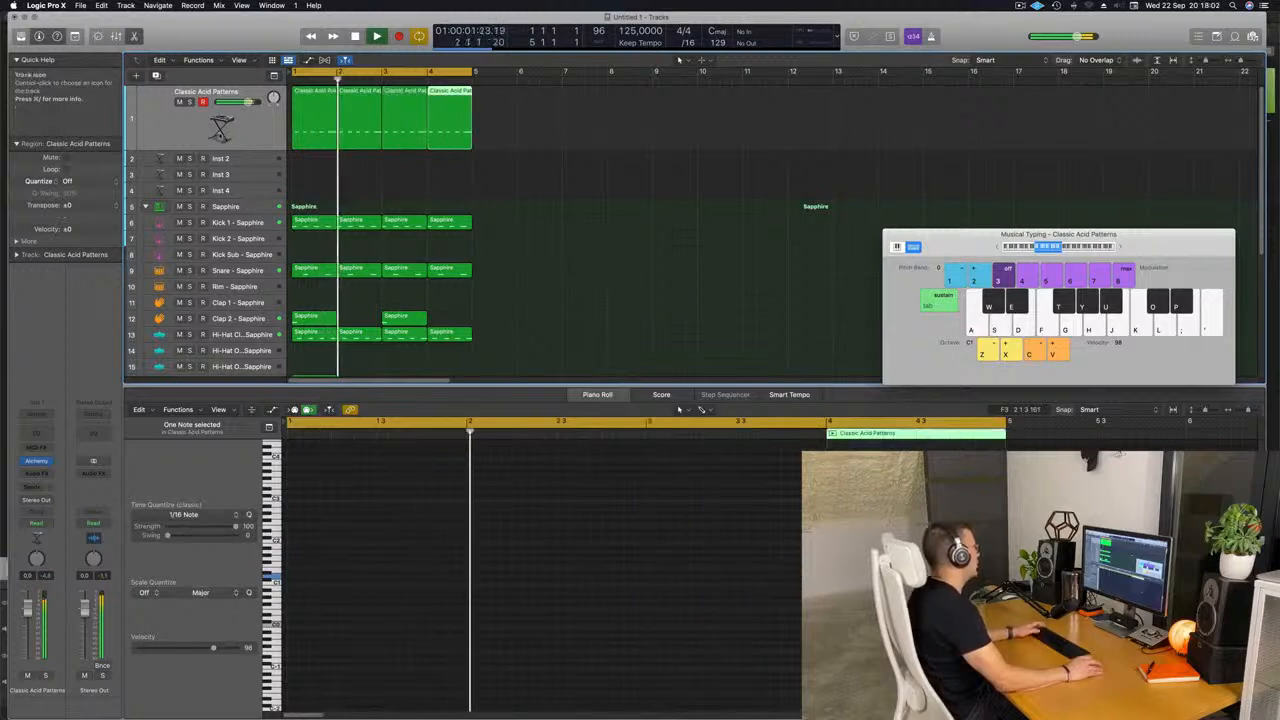
{"action": "key", "text": "super+a"}
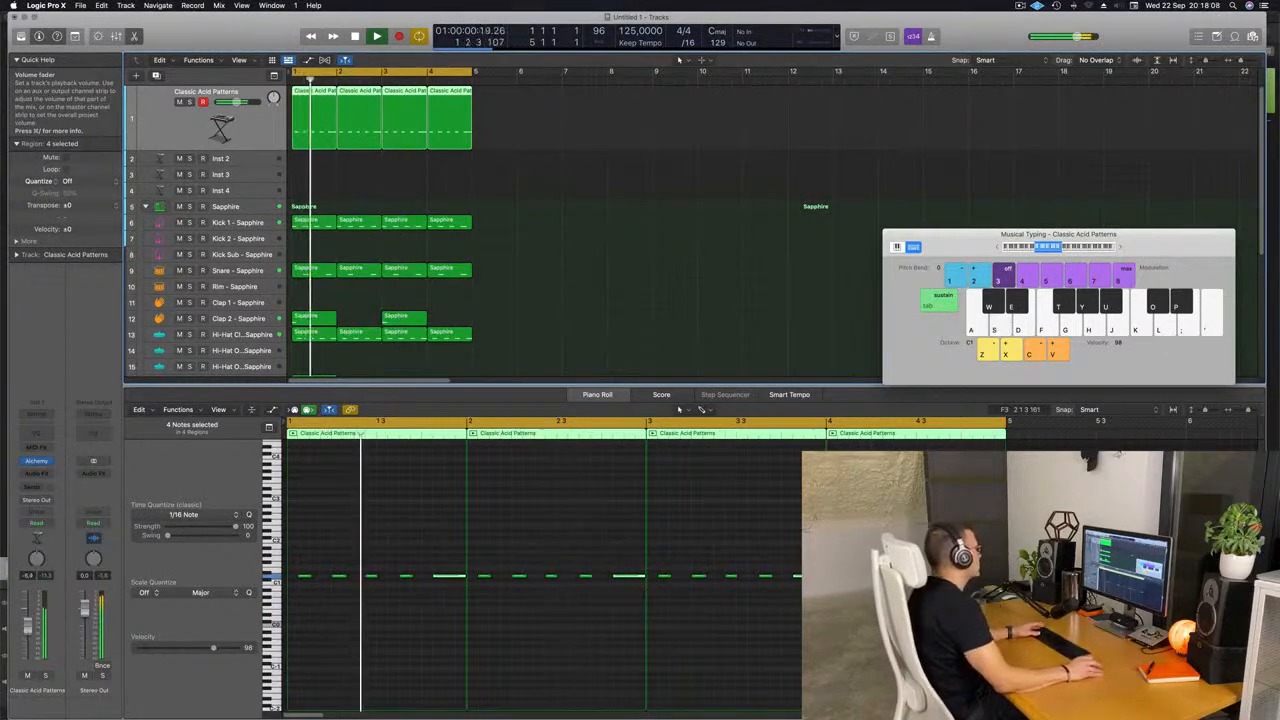
Fine-tune the Snare track's volume and check the Clap 2 and closed Hi-Hat channels
{"action": "scroll", "coordinate": [262, 217], "scroll_direction": "down", "scroll_amount": 3}
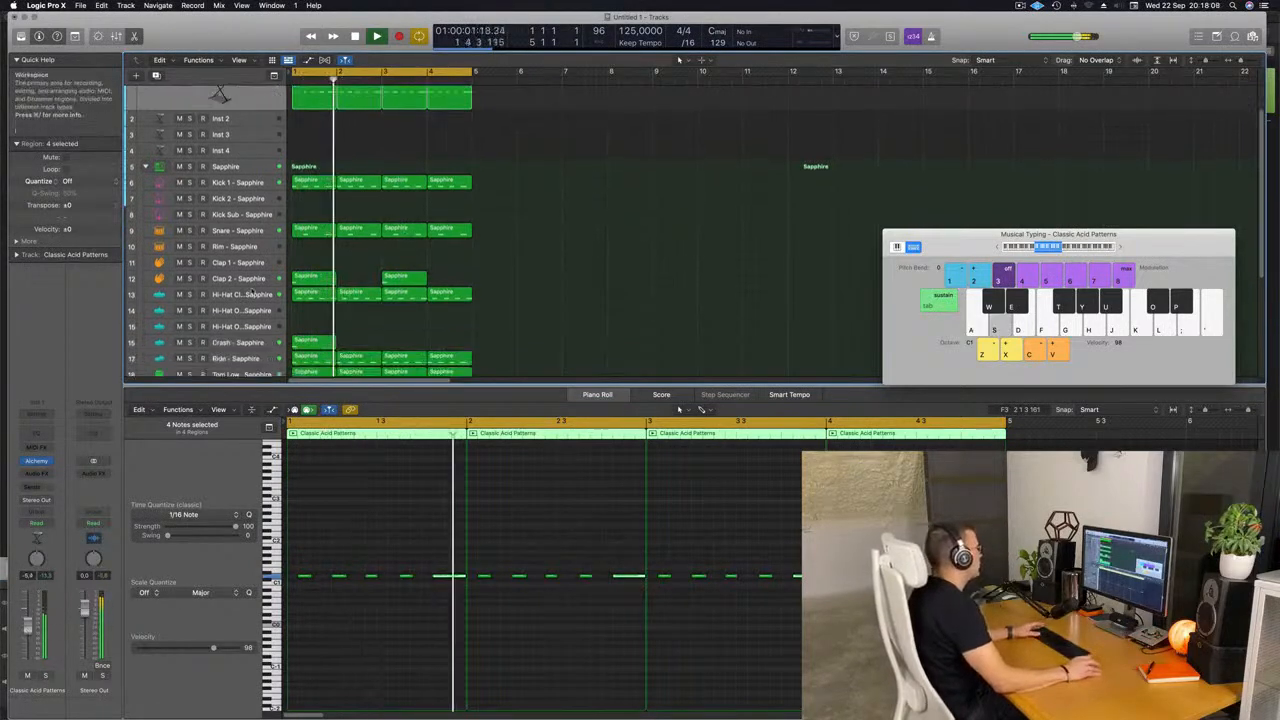
{"action": "left_click", "coordinate": [262, 217]}
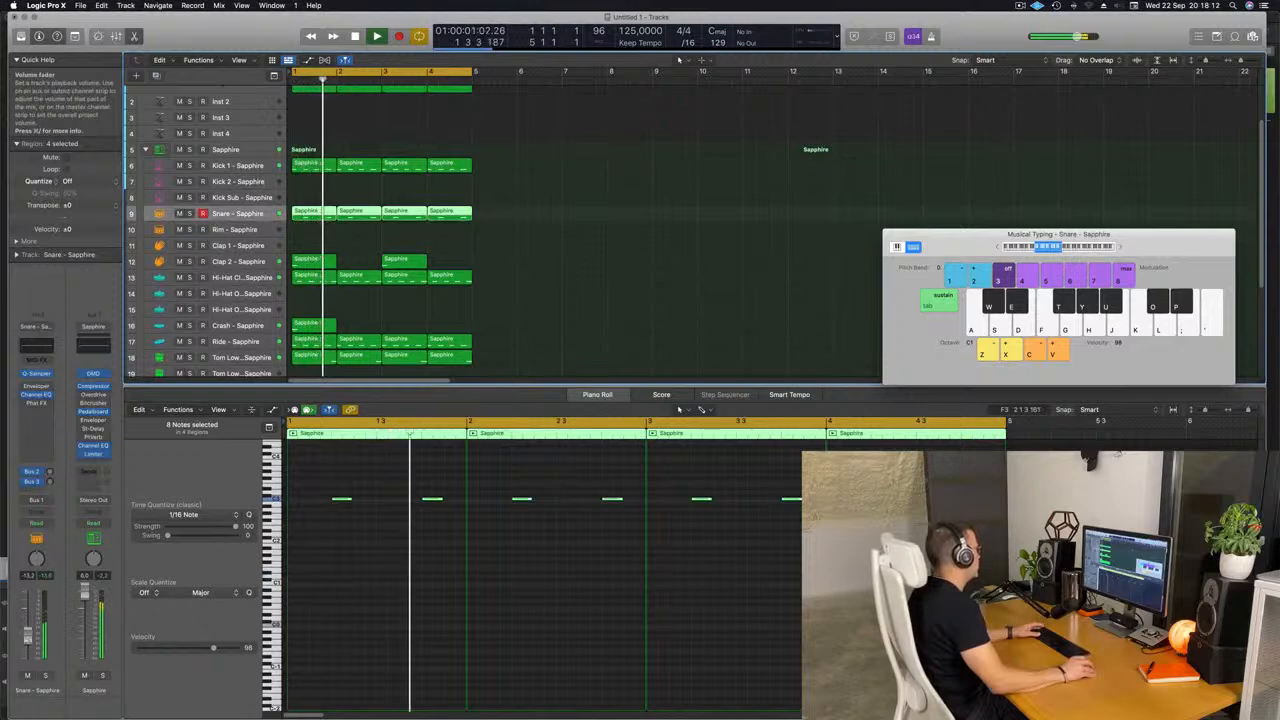
{"action": "left_click", "coordinate": [240, 262]}
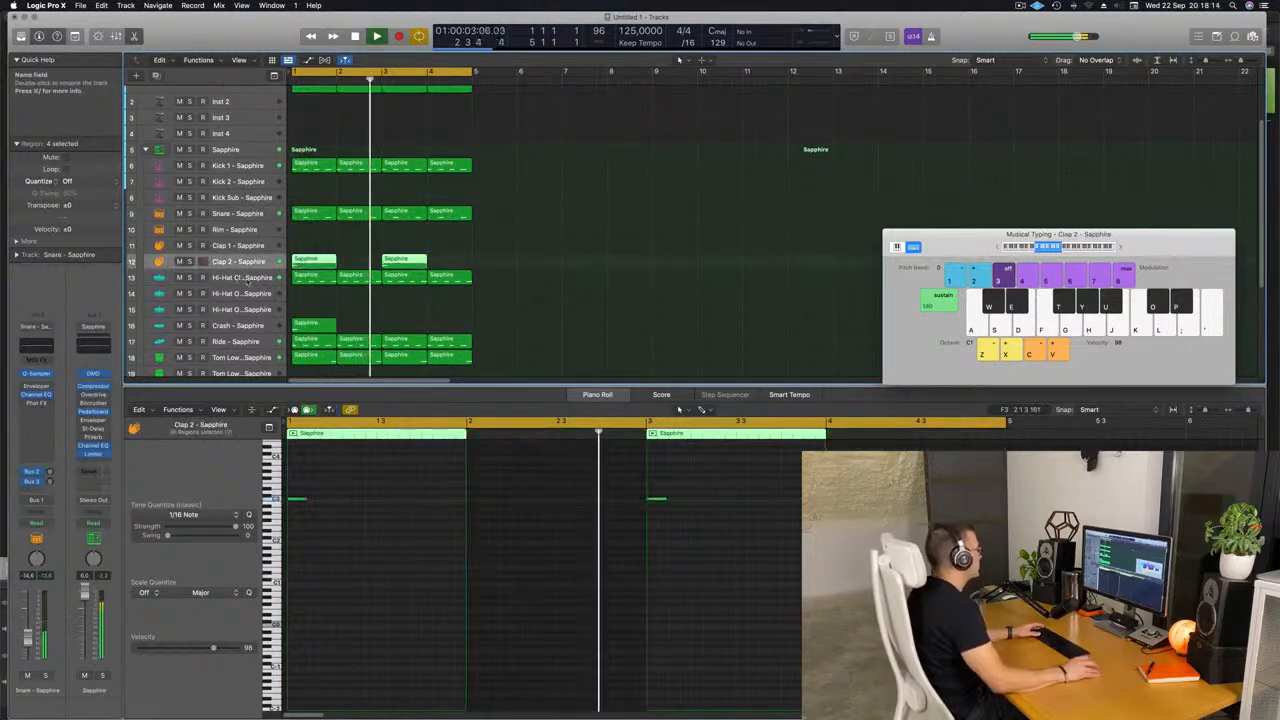
{"action": "left_click", "coordinate": [245, 280]}
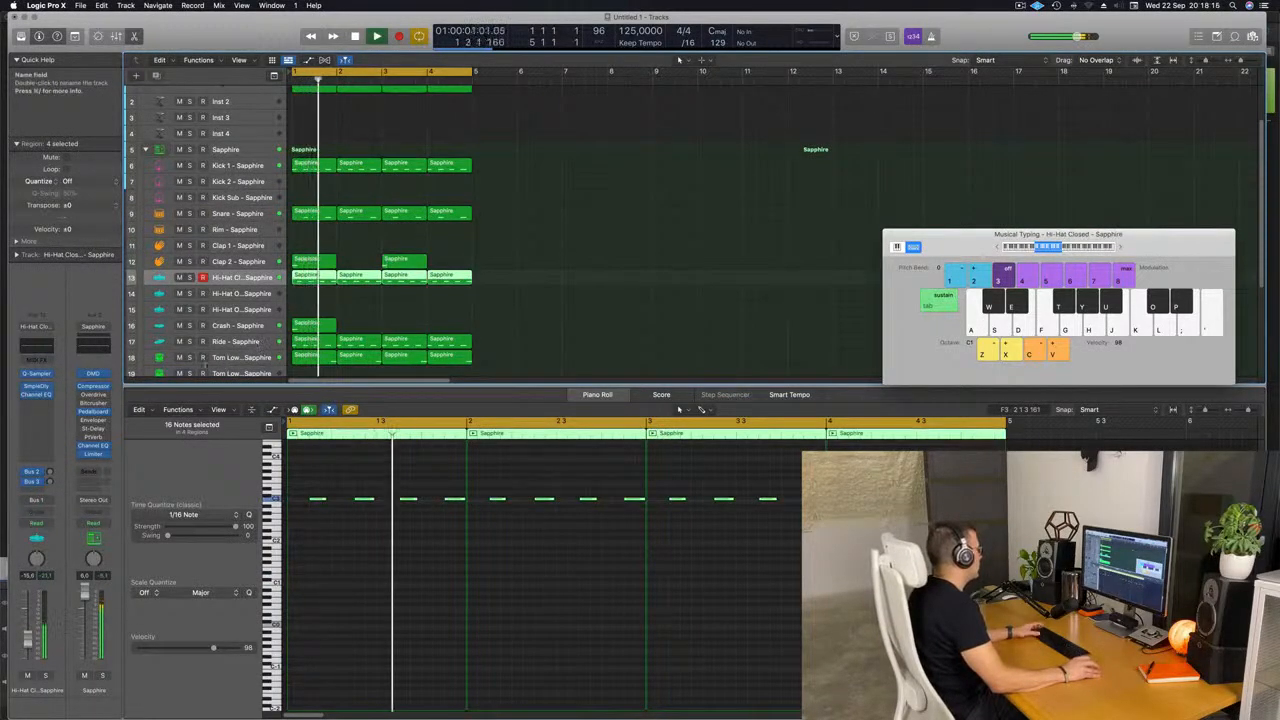
Adjust the Ride track's Bus 2 reverb send and lower the track's volume
{"action": "left_click", "coordinate": [261, 346]}
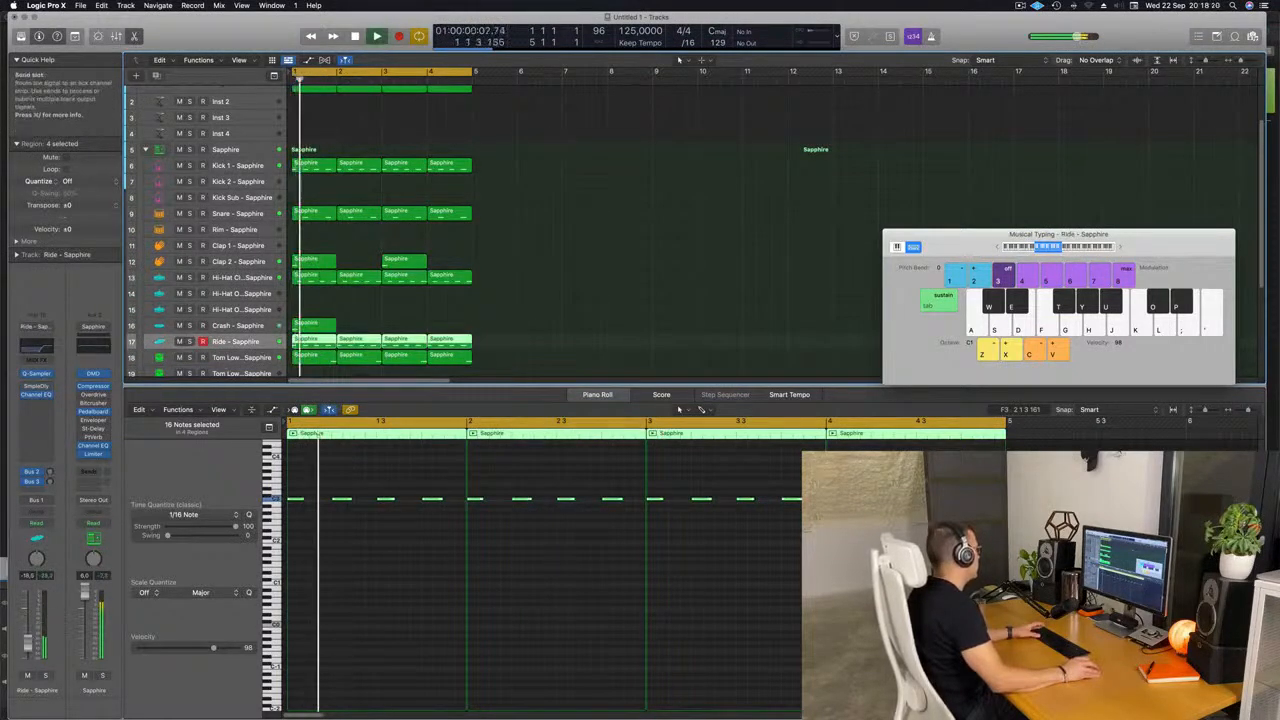
{"action": "left_click", "coordinate": [48, 472]}
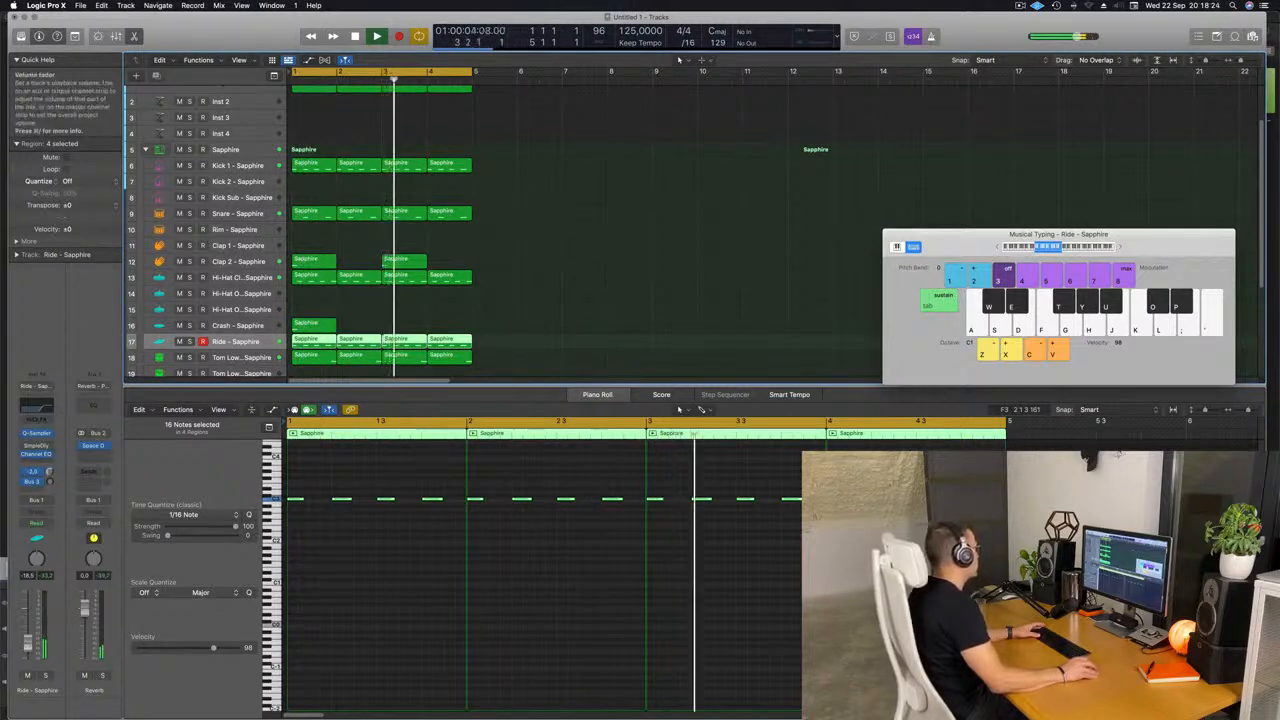
Reopen Alchemy on the Classic Acid Patterns track and morph its transform pad to a blend of Classic, No Resonance, Crushed and Digital
{"action": "scroll", "coordinate": [243, 122], "scroll_direction": "up", "scroll_amount": 3}
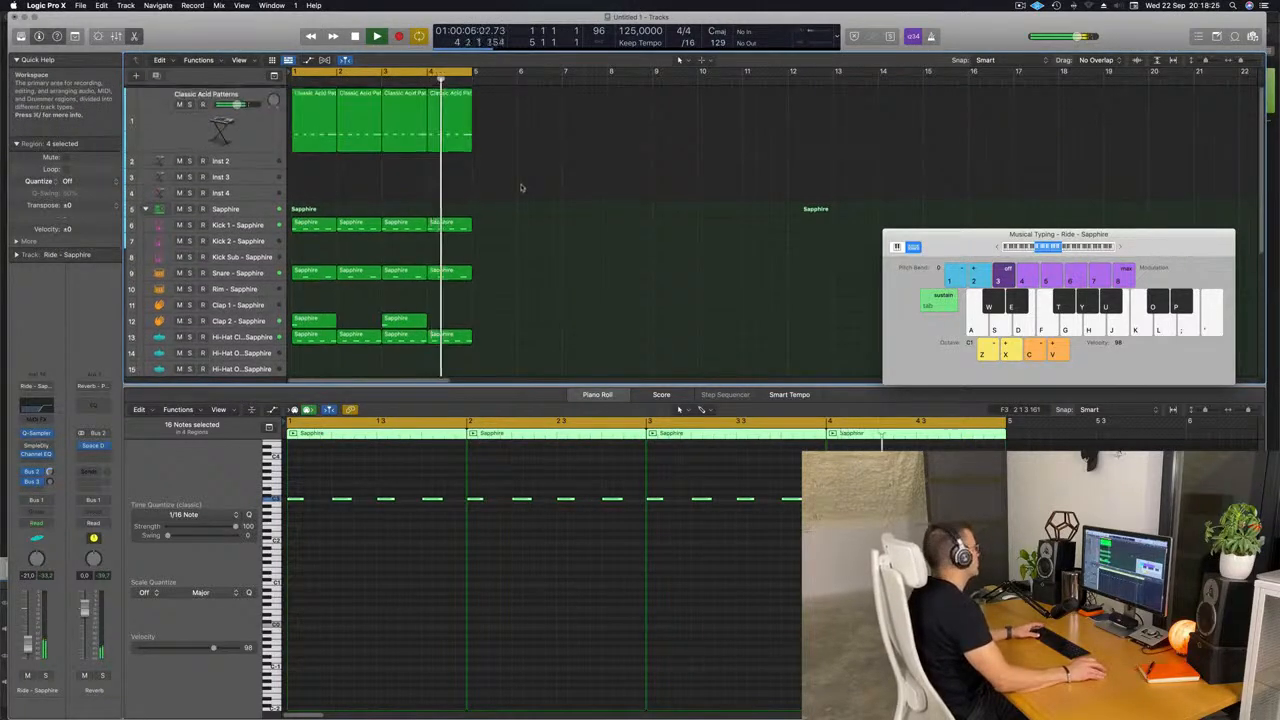
{"action": "left_click", "coordinate": [248, 132]}
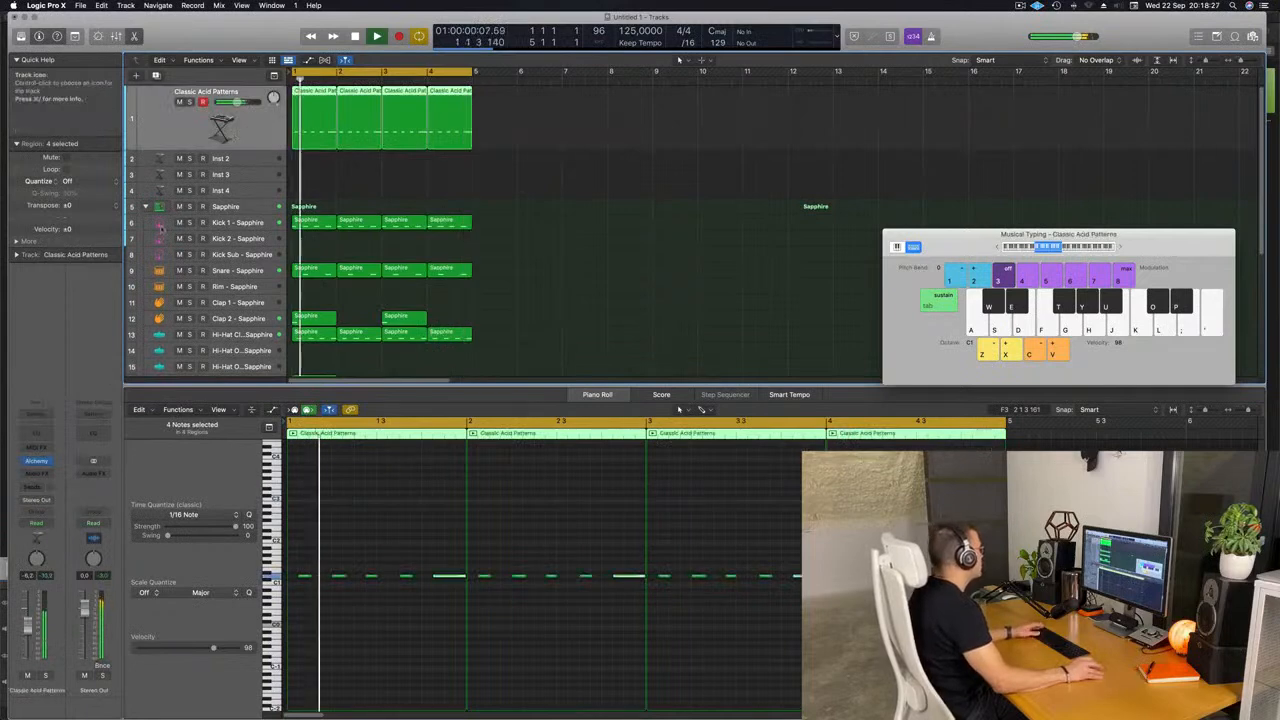
{"action": "left_click", "coordinate": [40, 461]}
{"action": "left_click_drag", "start_coordinate": [783, 163], "coordinate": [615, 166]}
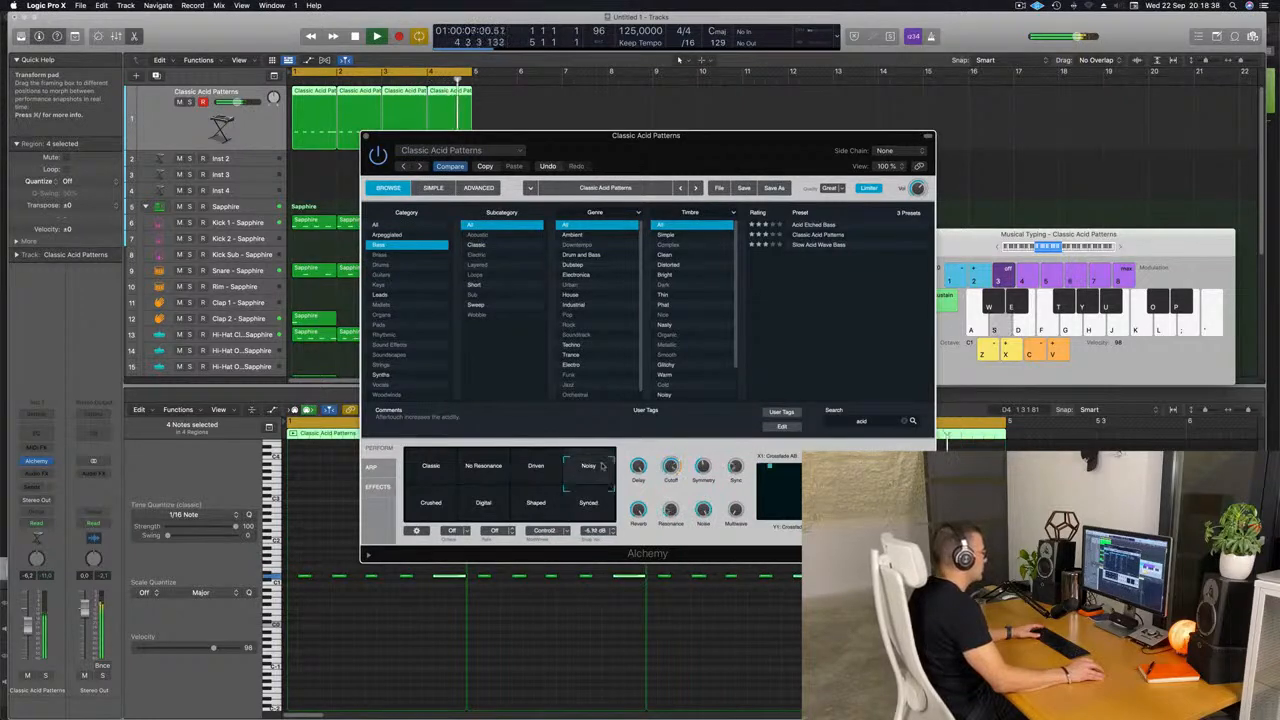
{"action": "left_click", "coordinate": [433, 484]}
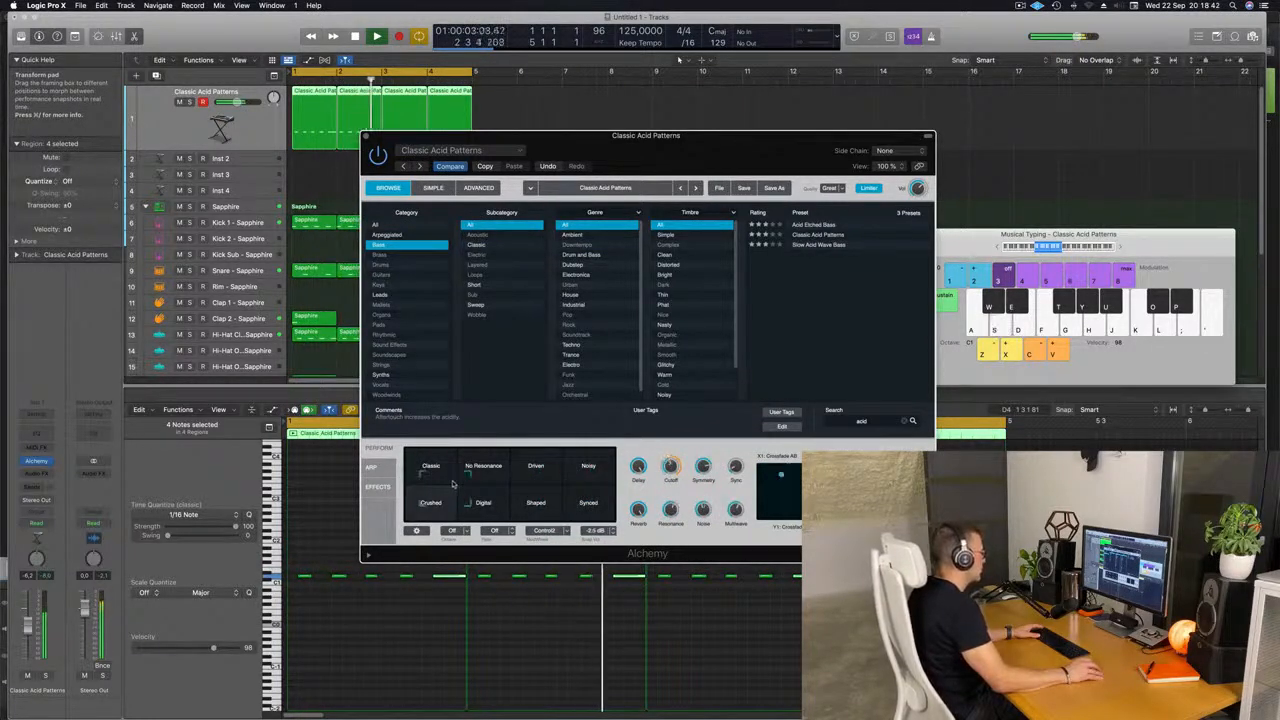
{"action": "left_click_drag", "start_coordinate": [460, 484], "coordinate": [514, 484]}
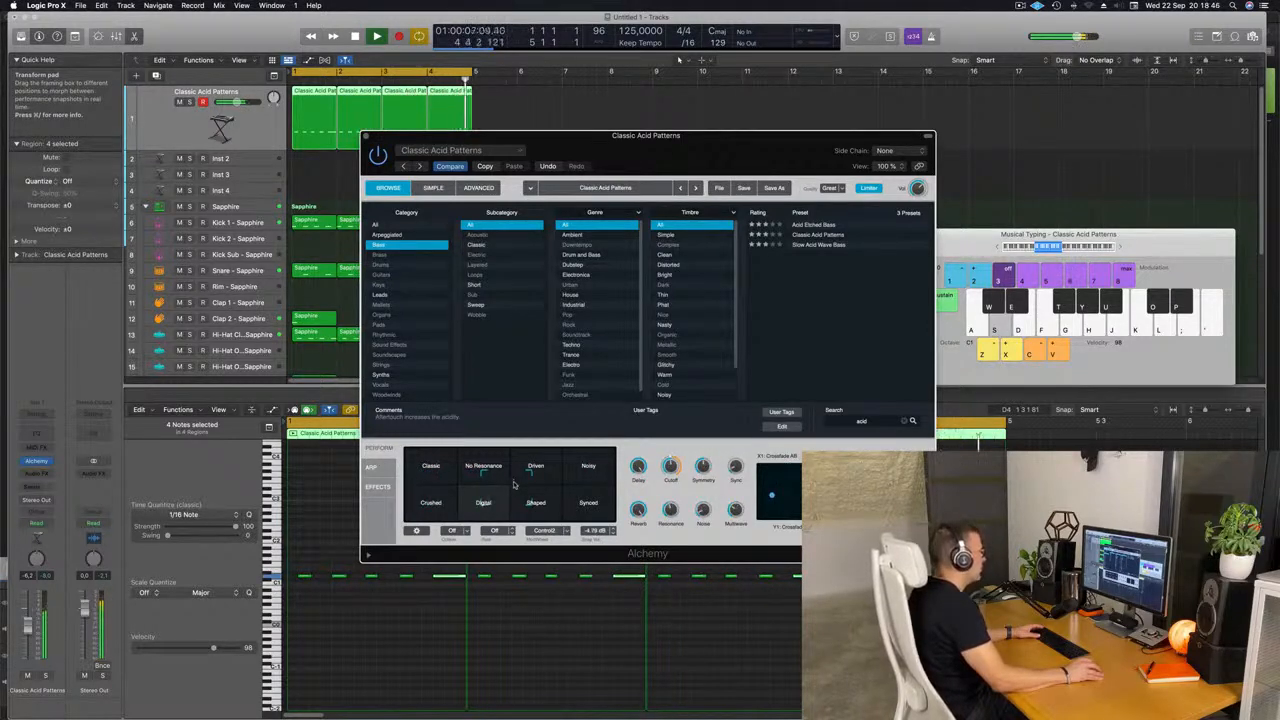
{"action": "left_click", "coordinate": [424, 455]}
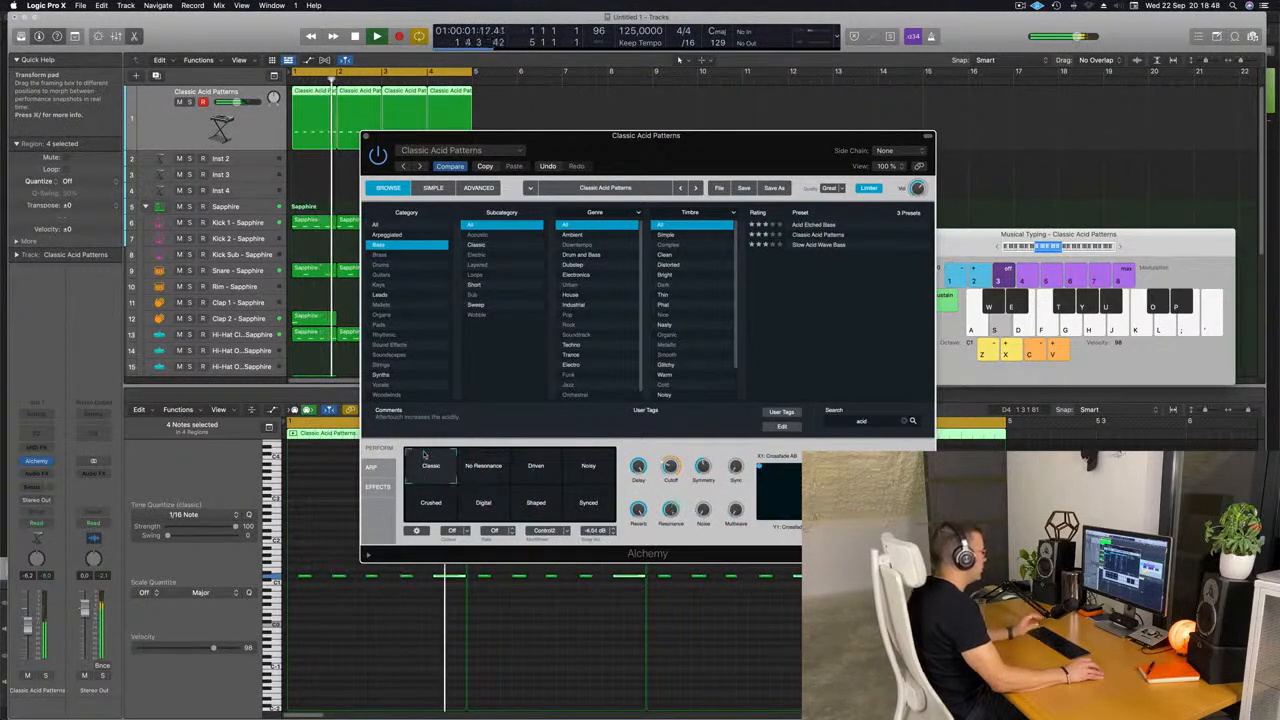
{"action": "left_click_drag", "start_coordinate": [424, 455], "coordinate": [457, 481]}
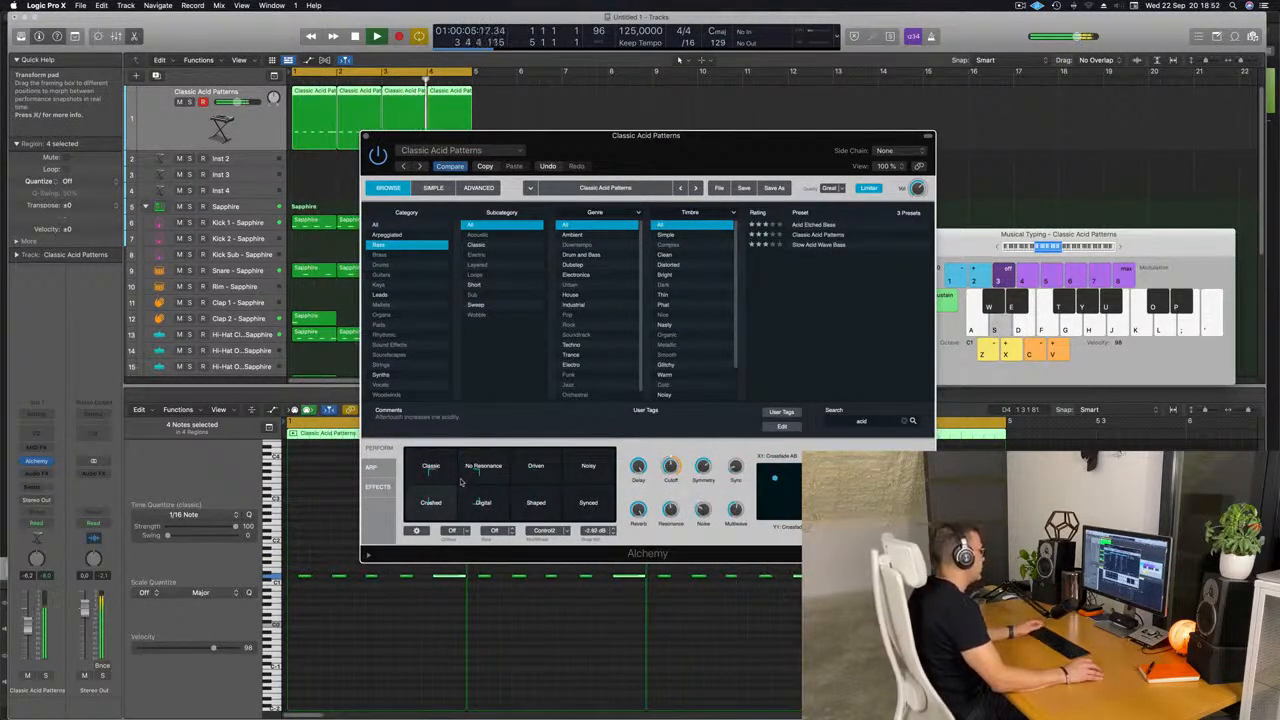
Morph the Classic Acid Patterns transform pad towards Driven, Noisy, Shaped and Synced, and move the Alchemy window aside
{"action": "left_click_drag", "start_coordinate": [464, 490], "coordinate": [565, 485]}
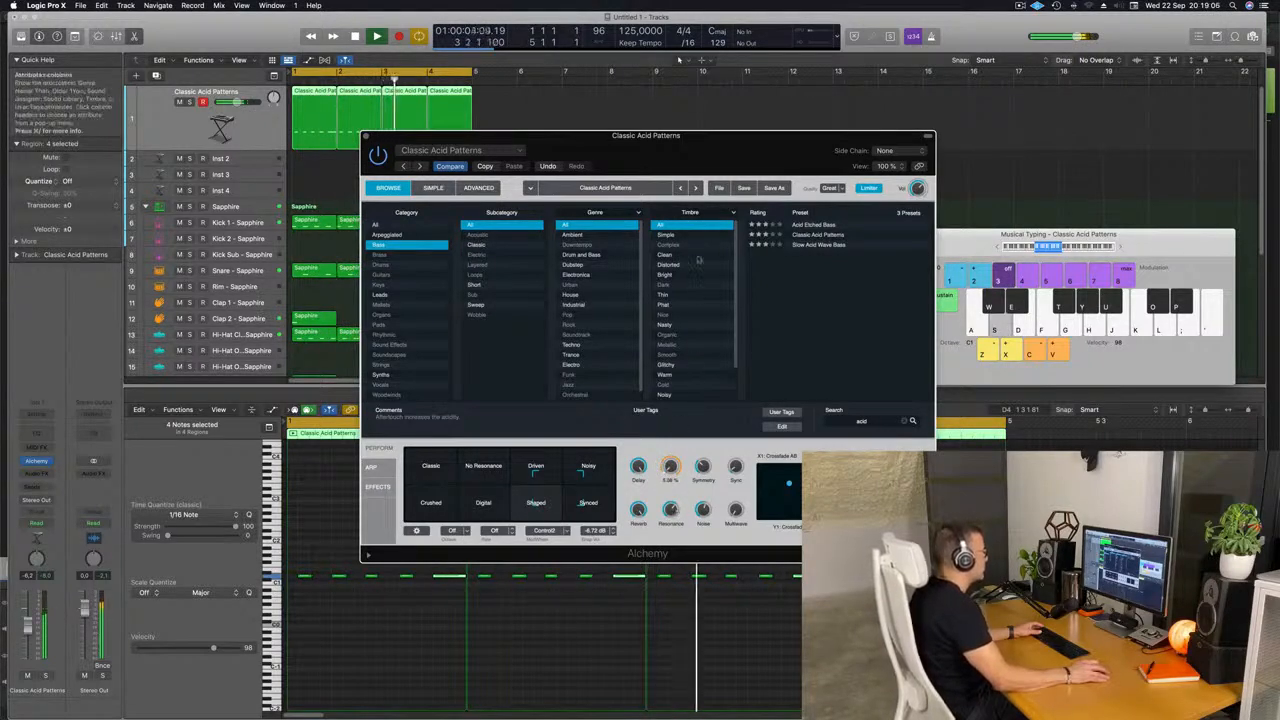
{"action": "left_click_drag", "start_coordinate": [479, 135], "coordinate": [620, 207]}
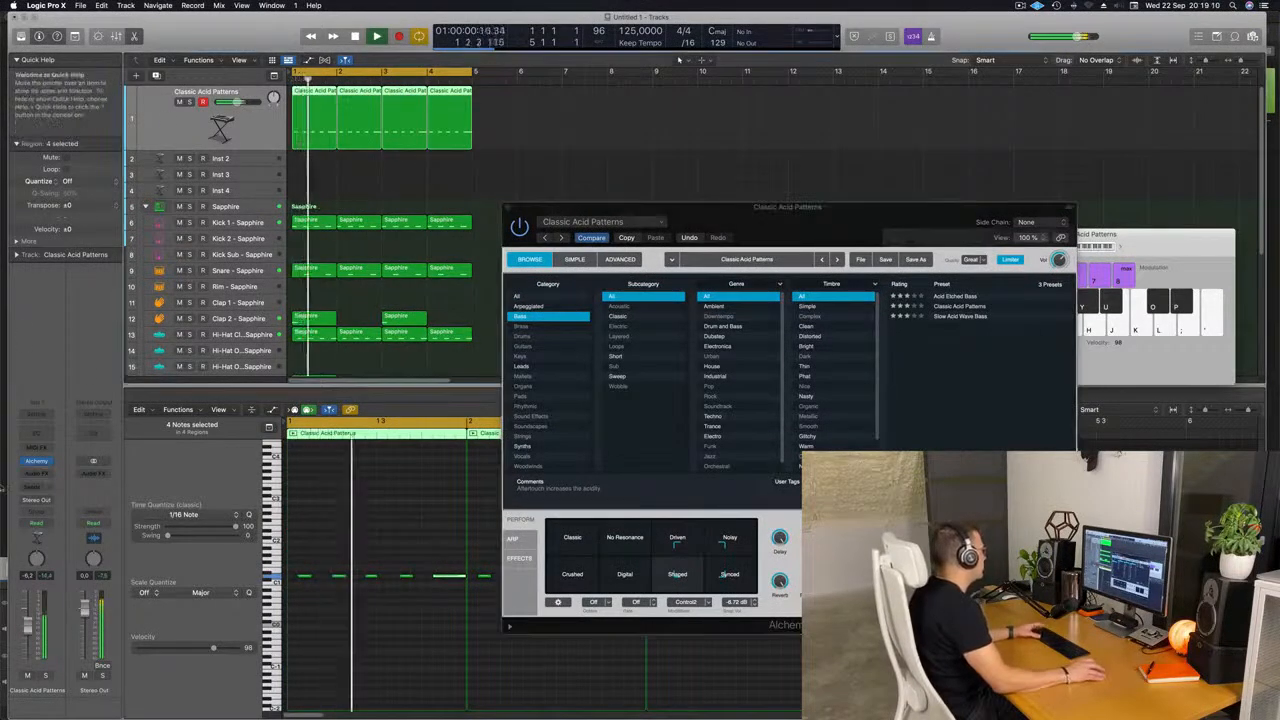
Insert a Compressor on the Classic Acid Patterns track with Kick 1 - Sapphire (Inst 5) as its side chain source
{"action": "left_click", "coordinate": [36, 473]}
{"action": "mouse_move", "coordinate": [46, 524]}
{"action": "left_click", "coordinate": [129, 524]}
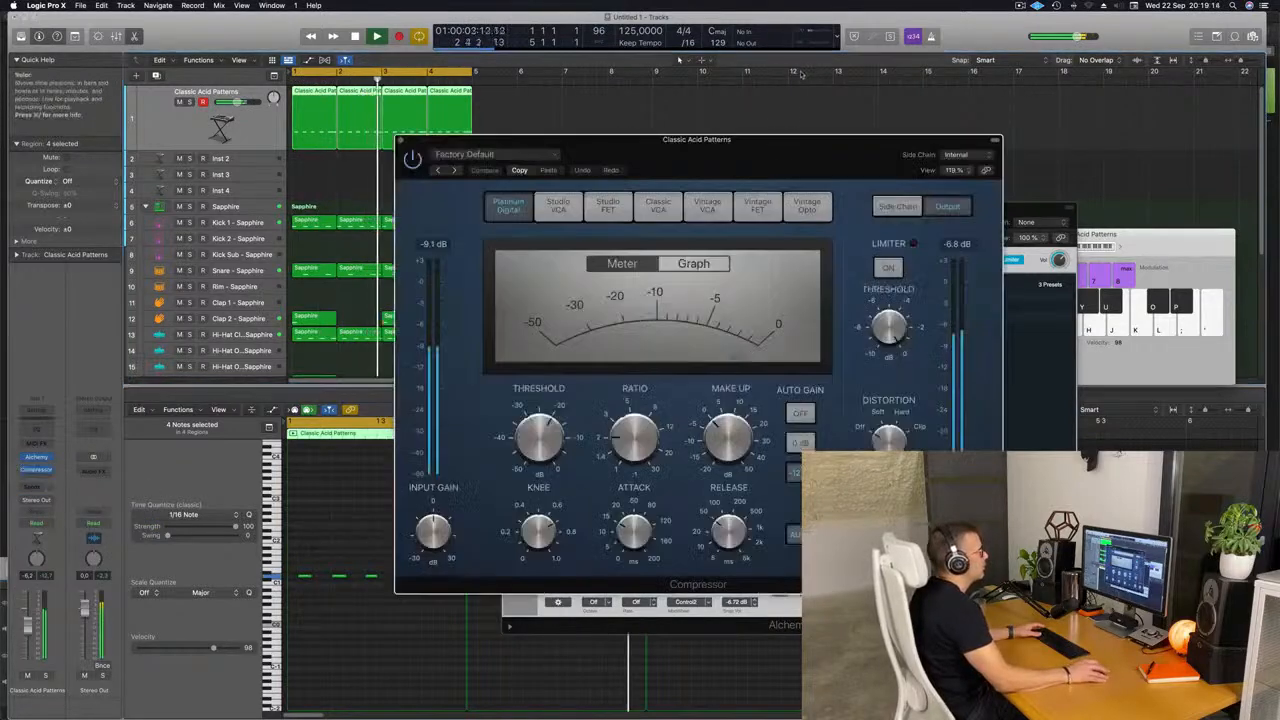
{"action": "left_click", "coordinate": [916, 146]}
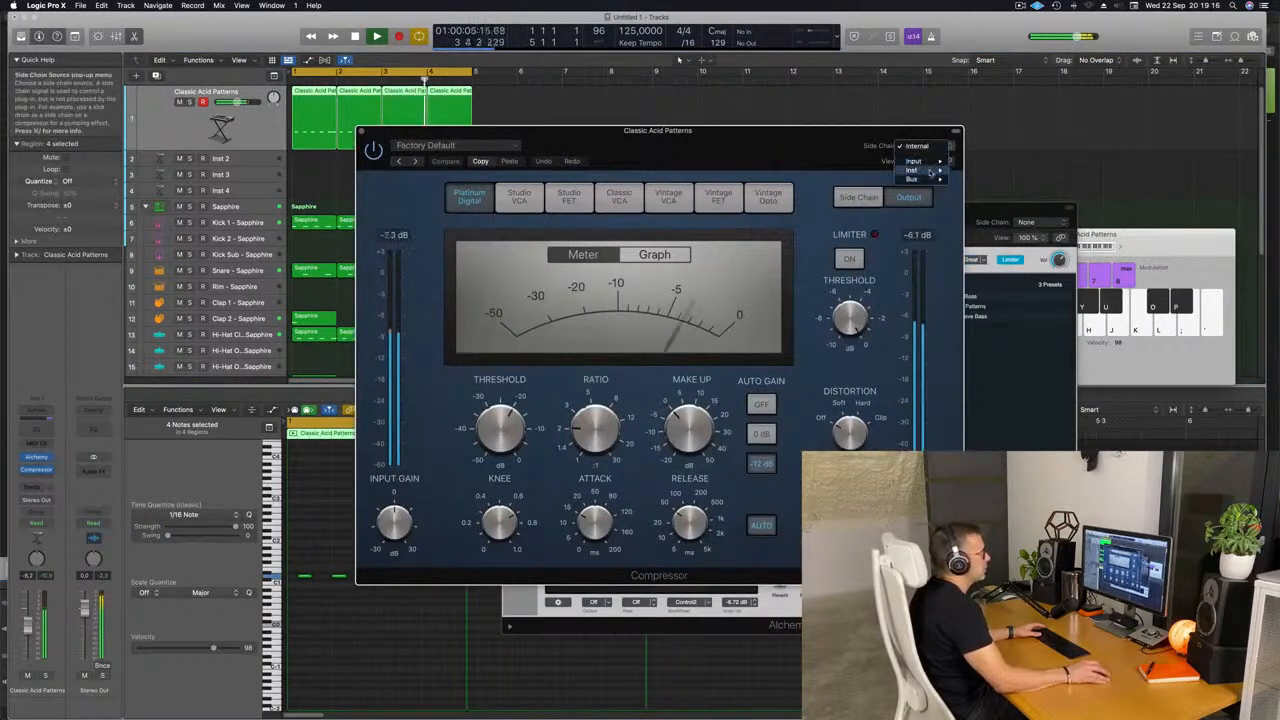
{"action": "mouse_move", "coordinate": [933, 171]}
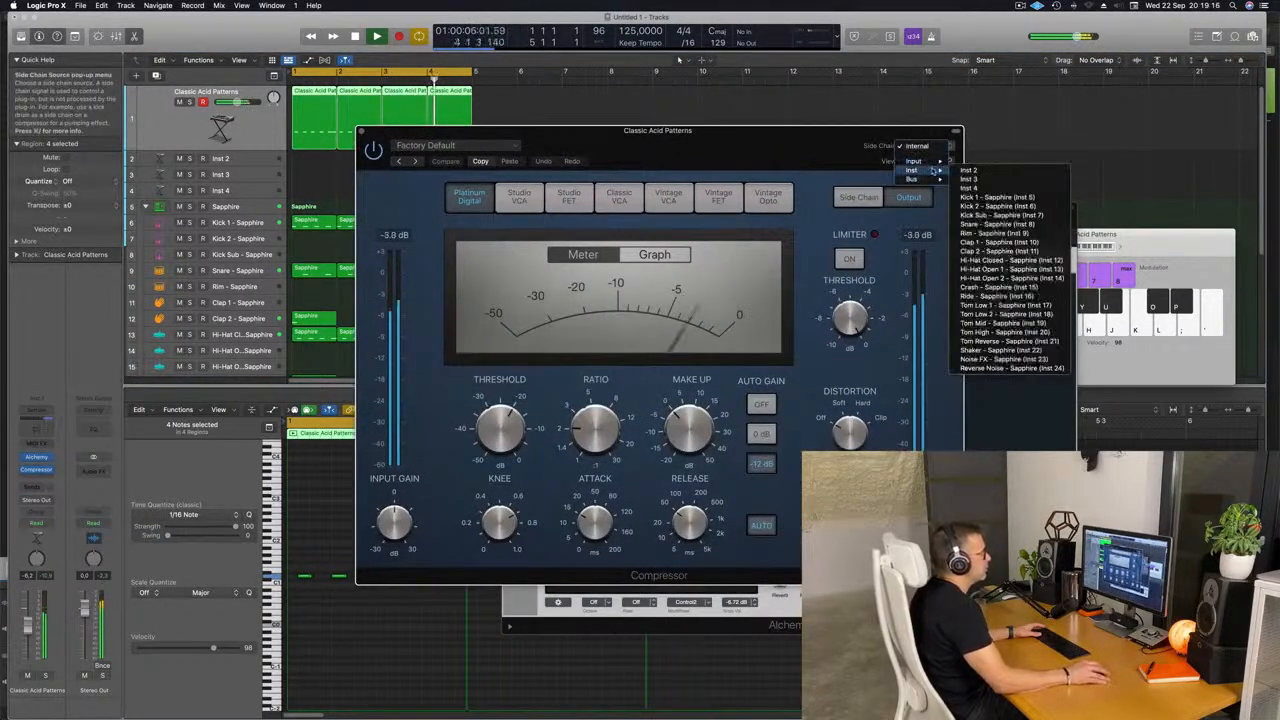
{"action": "left_click", "coordinate": [997, 197]}
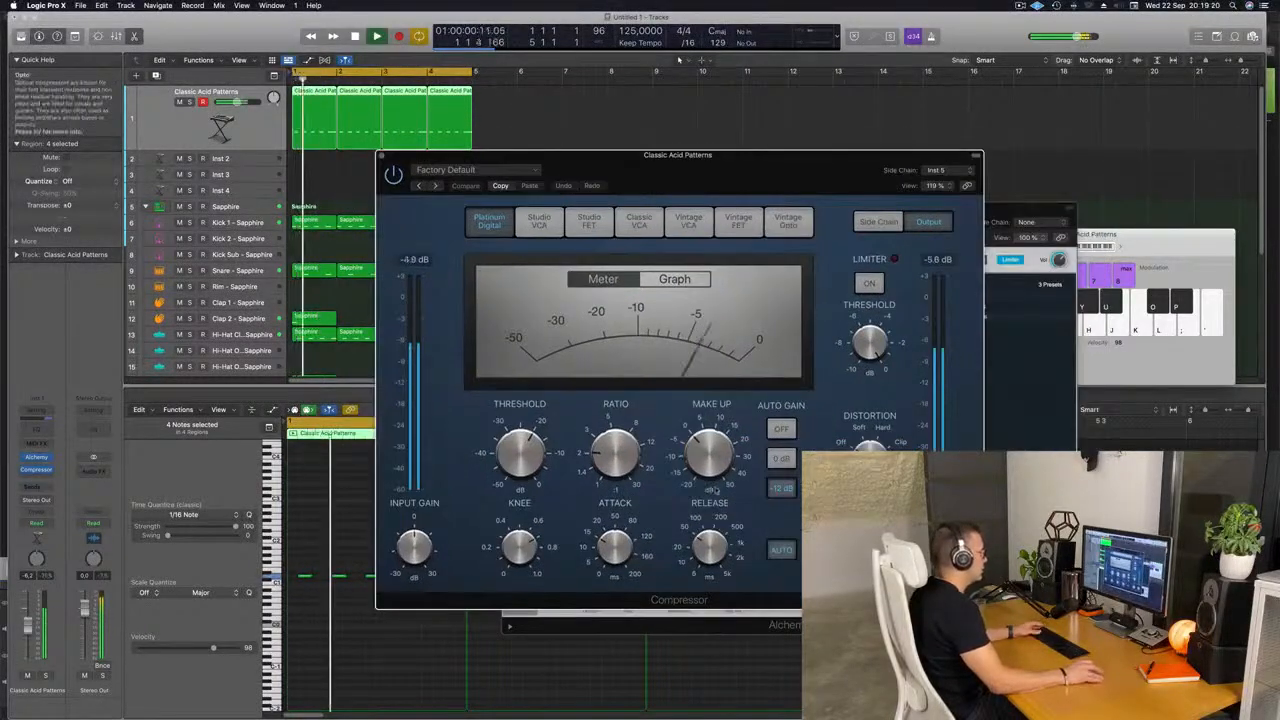
Adjust the Compressor's attack and ratio, set its threshold to -17.5 dB, and close the plug-in
{"action": "left_click_drag", "start_coordinate": [614, 547], "coordinate": [614, 580]}
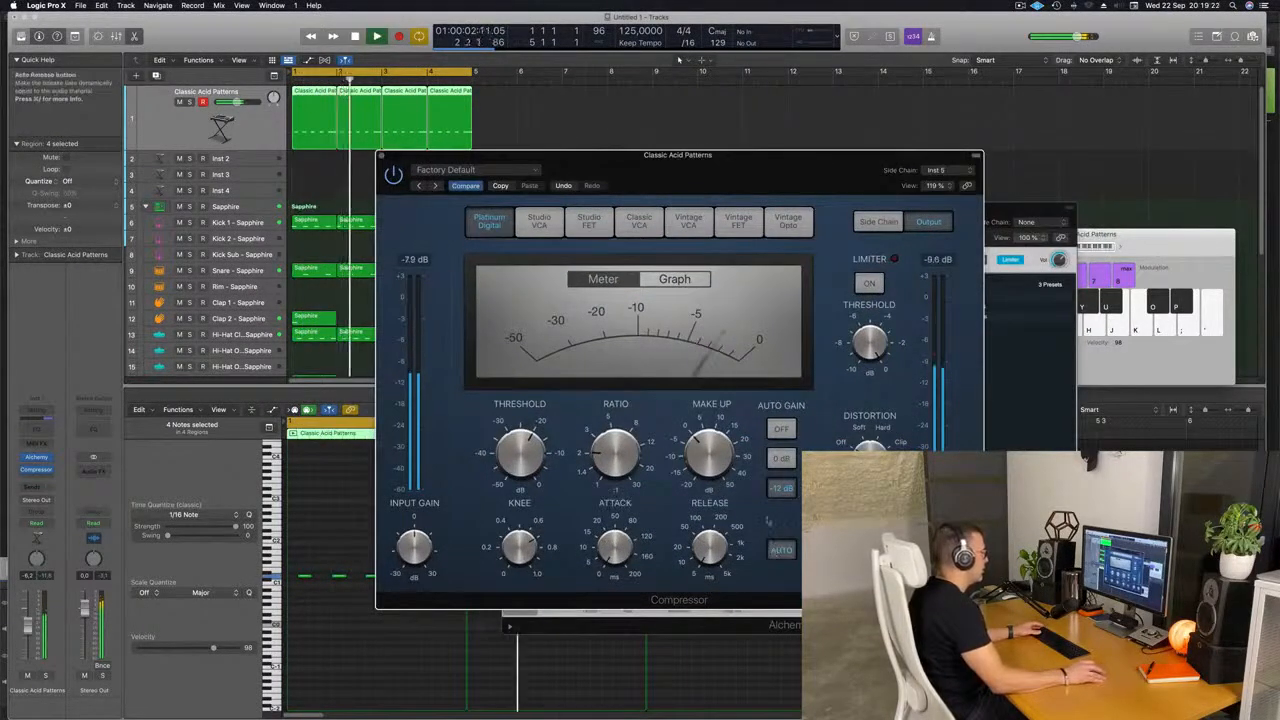
{"action": "left_click_drag", "start_coordinate": [628, 409], "coordinate": [627, 417]}
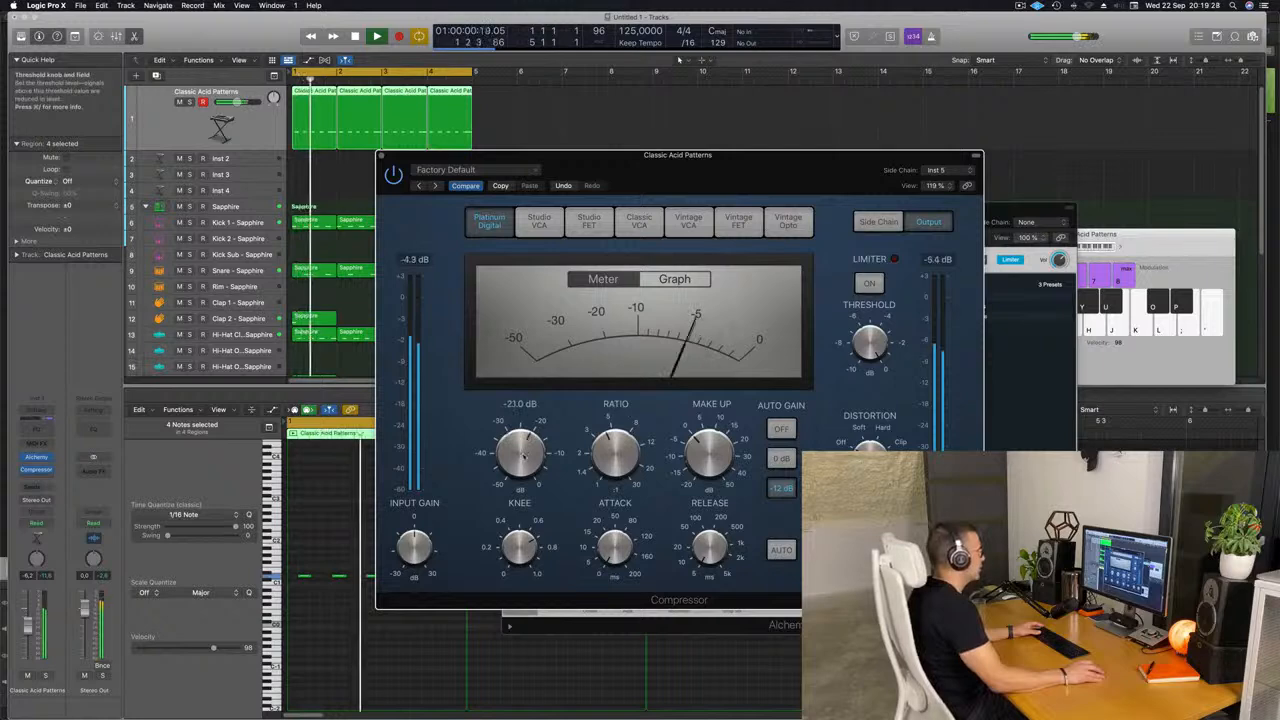
{"action": "left_click_drag", "start_coordinate": [531, 427], "coordinate": [532, 443]}
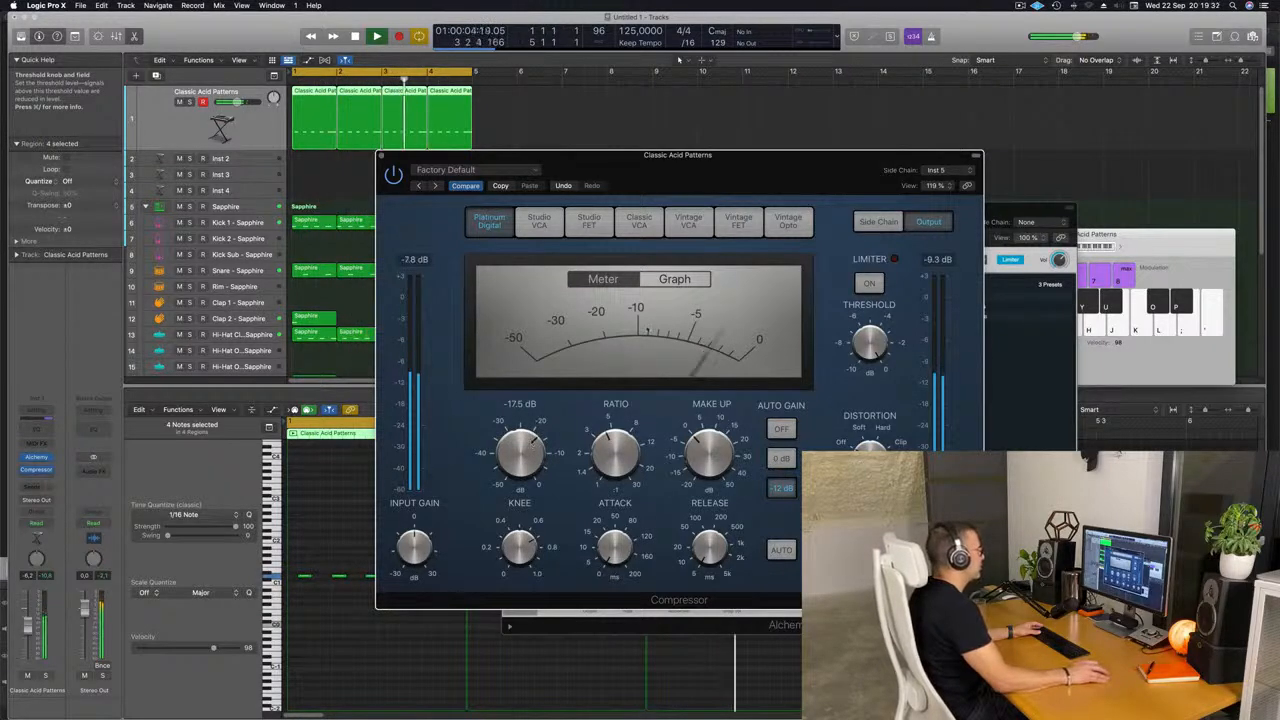
{"action": "left_click_drag", "start_coordinate": [589, 173], "coordinate": [546, 199]}
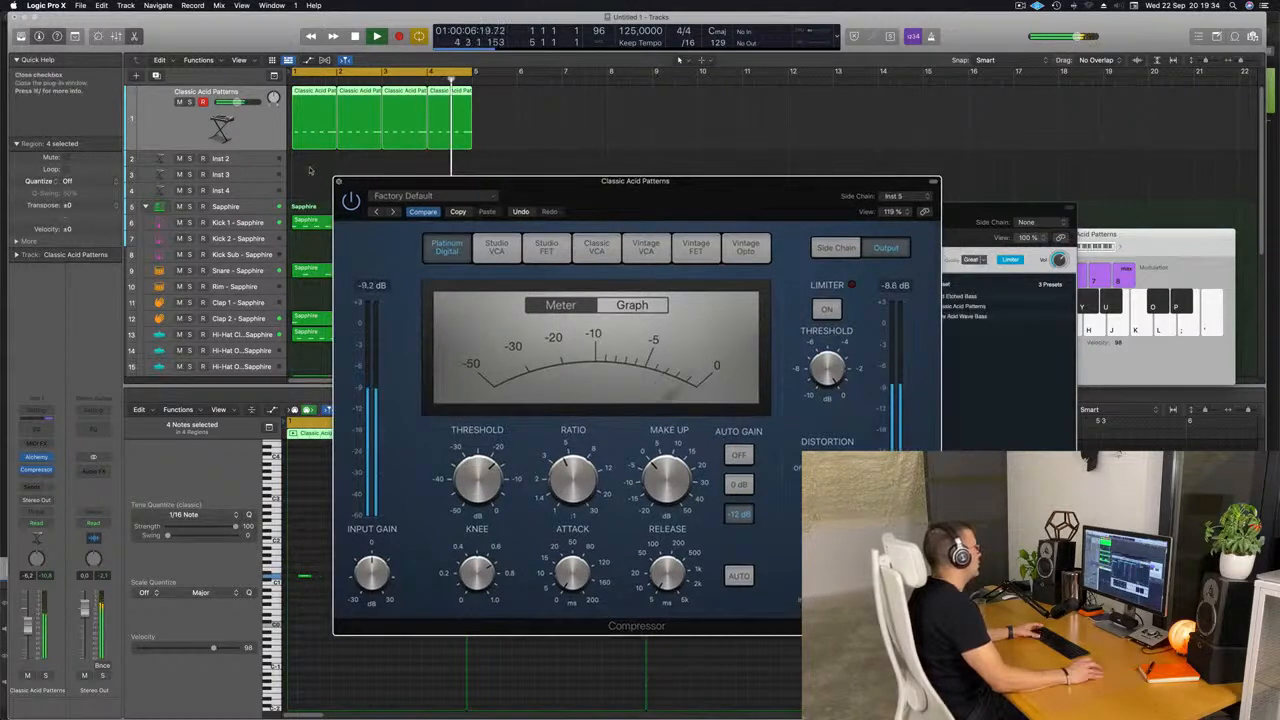
{"action": "left_click", "coordinate": [340, 183]}
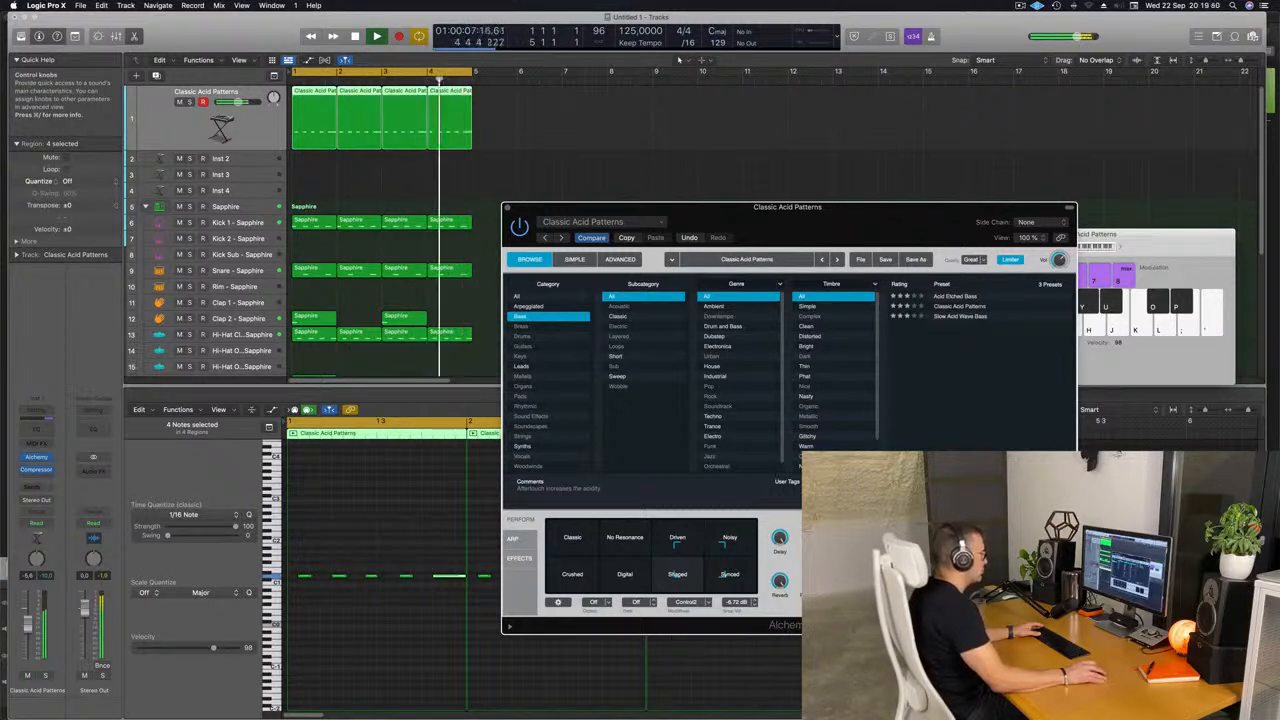
Refine the acid bass transform pad to a blend of Driven, Noisy, Shaped and Synced, and close Alchemy
{"action": "left_click", "coordinate": [572, 545]}
{"action": "left_click_drag", "start_coordinate": [538, 583], "coordinate": [692, 556]}
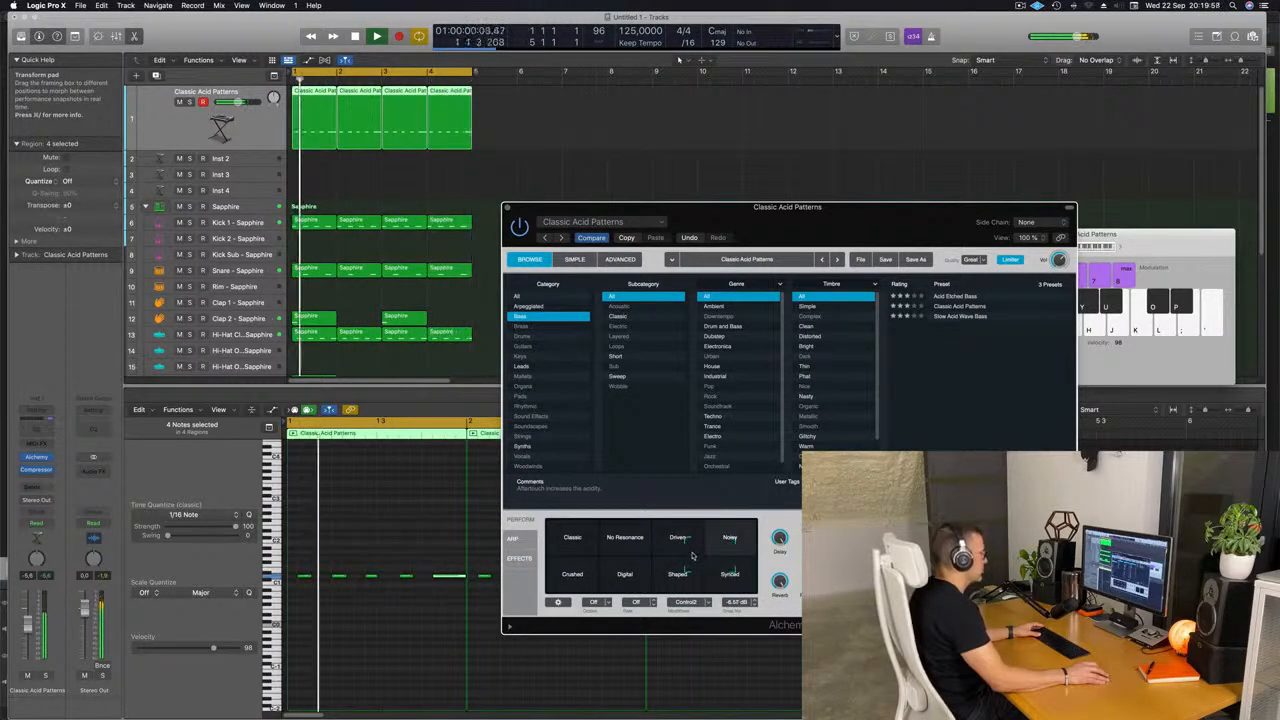
{"action": "mouse_move", "coordinate": [690, 554]}
{"action": "left_mouse_down"}
{"action": "mouse_move", "coordinate": [687, 583]}
{"action": "mouse_move", "coordinate": [686, 566]}
{"action": "left_mouse_up"}
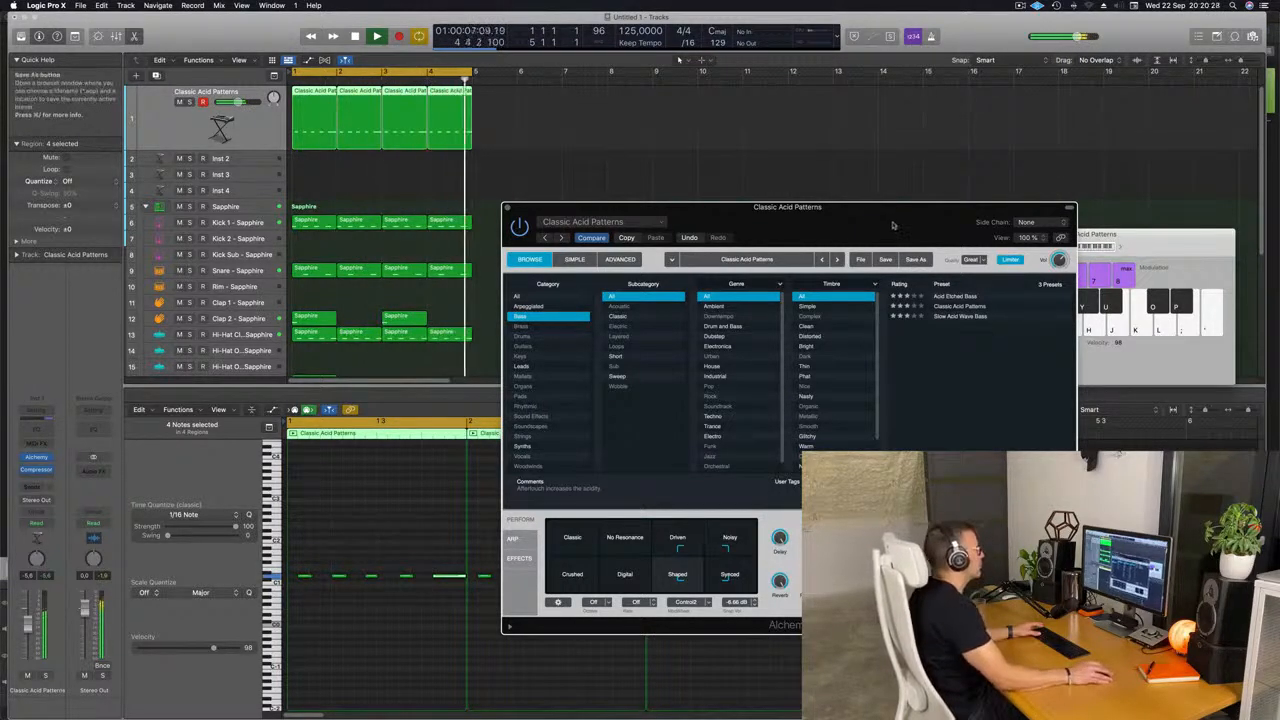
{"action": "left_click_drag", "start_coordinate": [894, 228], "coordinate": [886, 237]}
{"action": "left_click", "coordinate": [500, 218]}
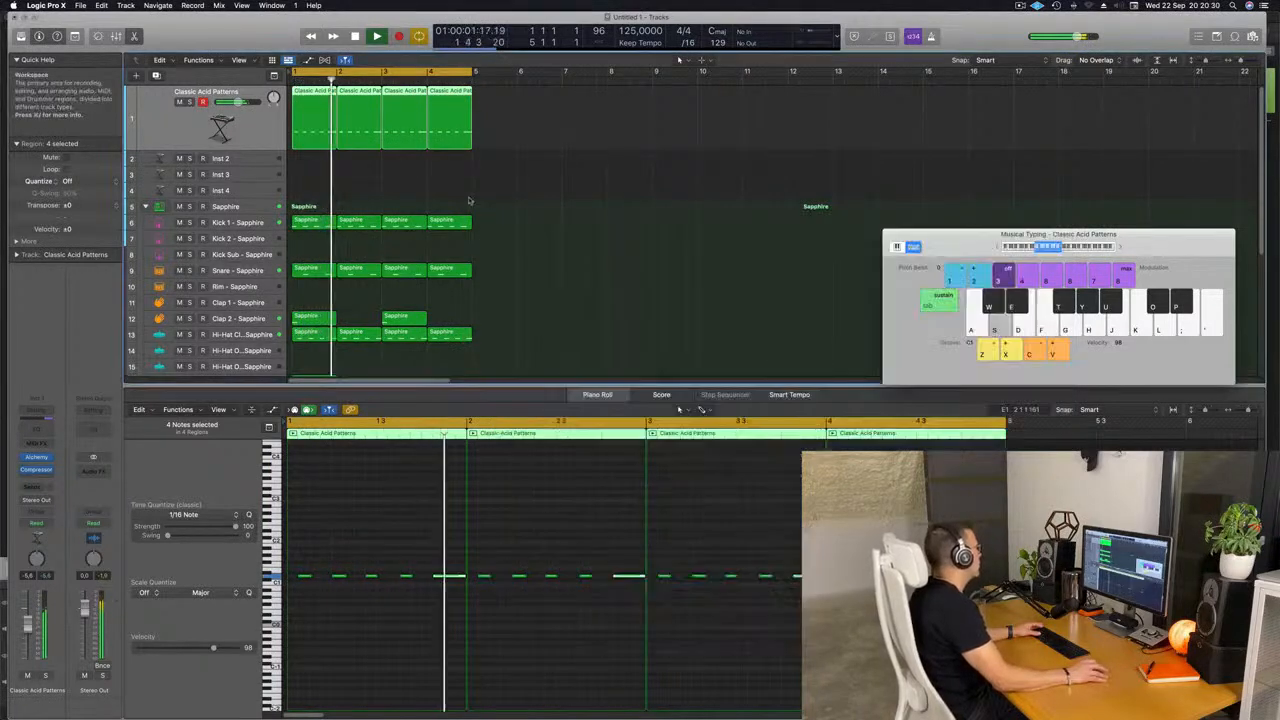
Repeat all regions of the four-bar loop three times to fill 16 bars
{"action": "left_click", "coordinate": [246, 162]}
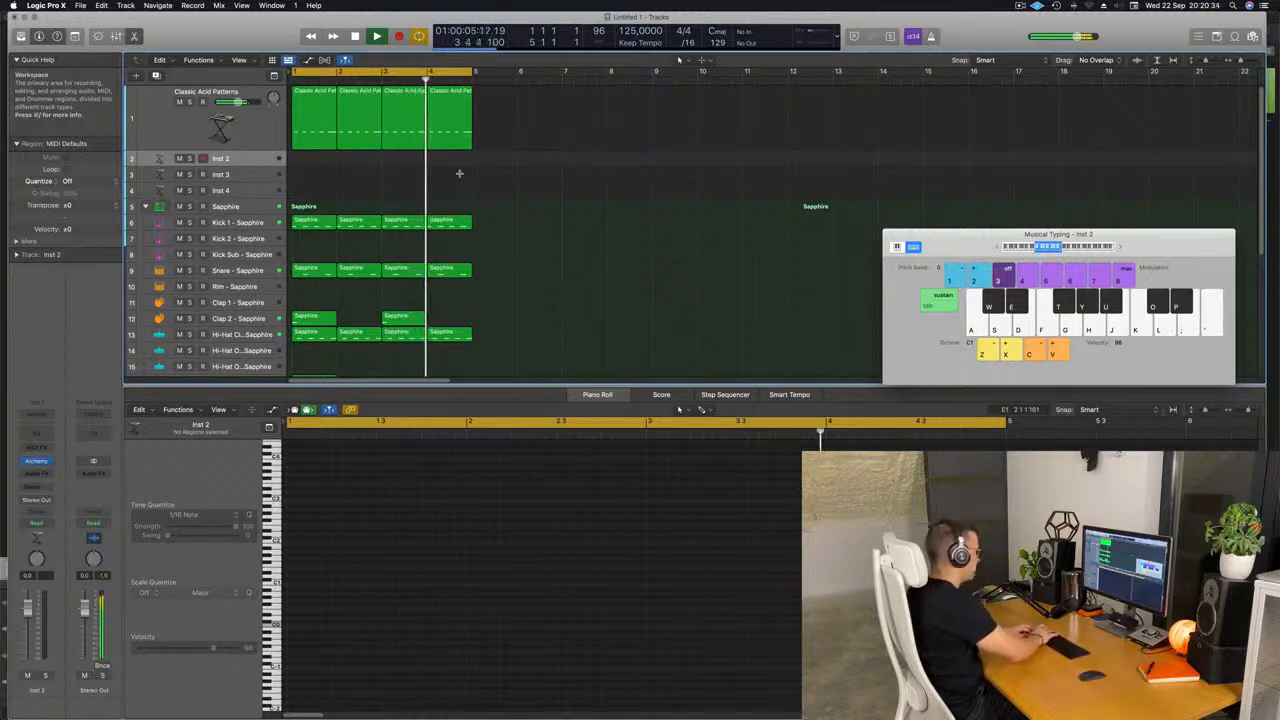
{"action": "key", "text": "super+a"}
{"action": "key", "text": "super+r"}
{"action": "key", "text": "super+r"}
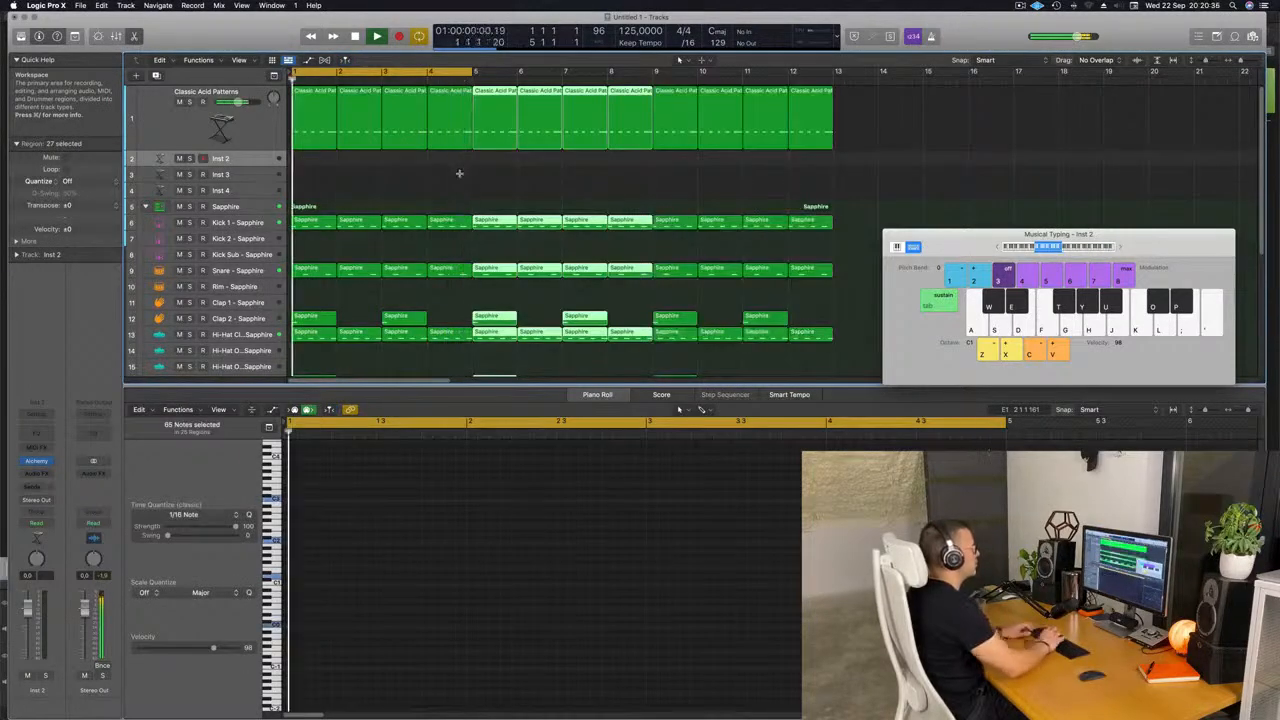
{"action": "key", "text": "super+r"}
{"action": "key", "text": "super+Left"}
{"action": "key", "text": "super+Left"}
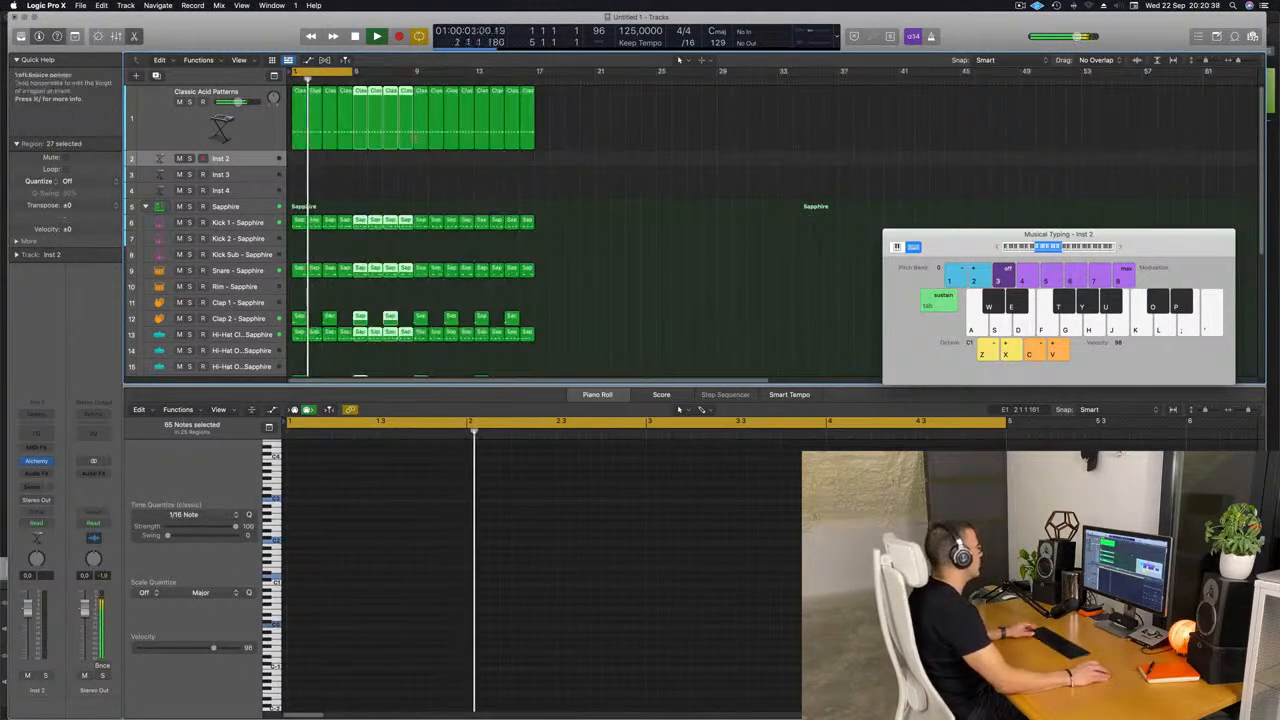
Extend the cycle range to bar 17 and show the secondary ruler, leaving all regions deselected
{"action": "left_click_drag", "start_coordinate": [351, 72], "coordinate": [534, 73]}
{"action": "key", "text": "space"}
{"action": "key", "text": "space"}
{"action": "left_click", "coordinate": [239, 60]}
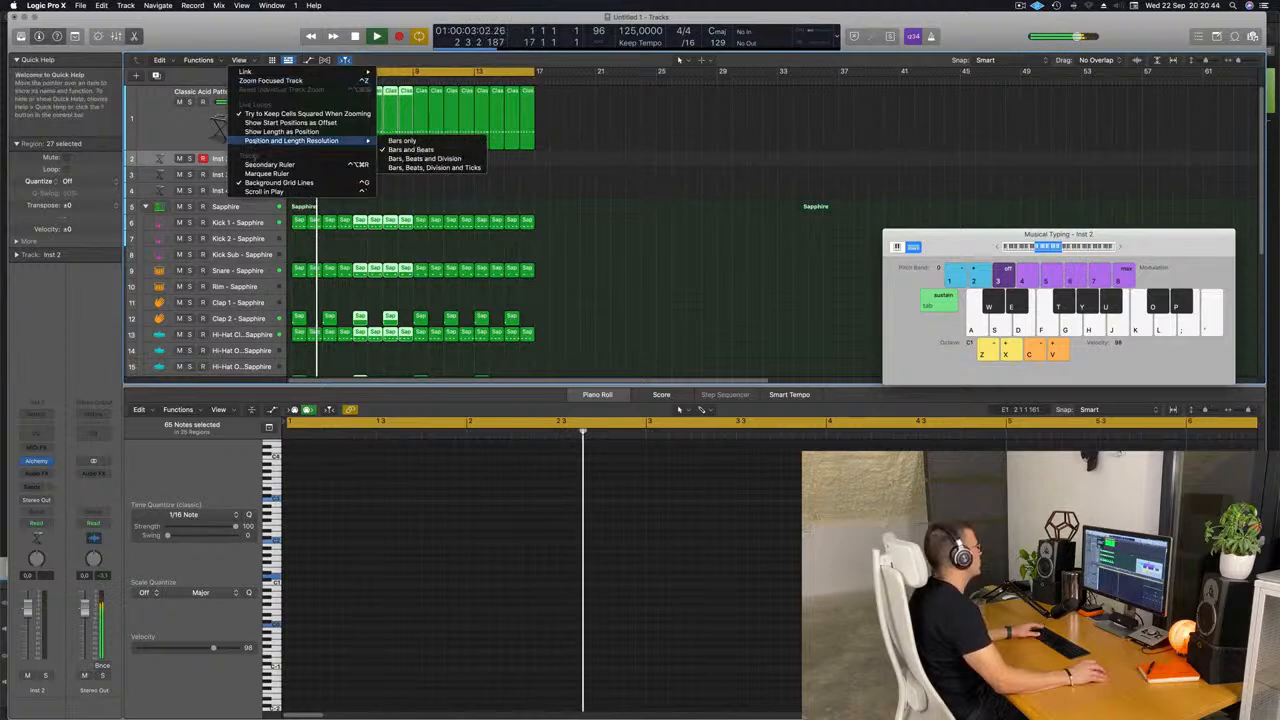
{"action": "left_click", "coordinate": [270, 164]}
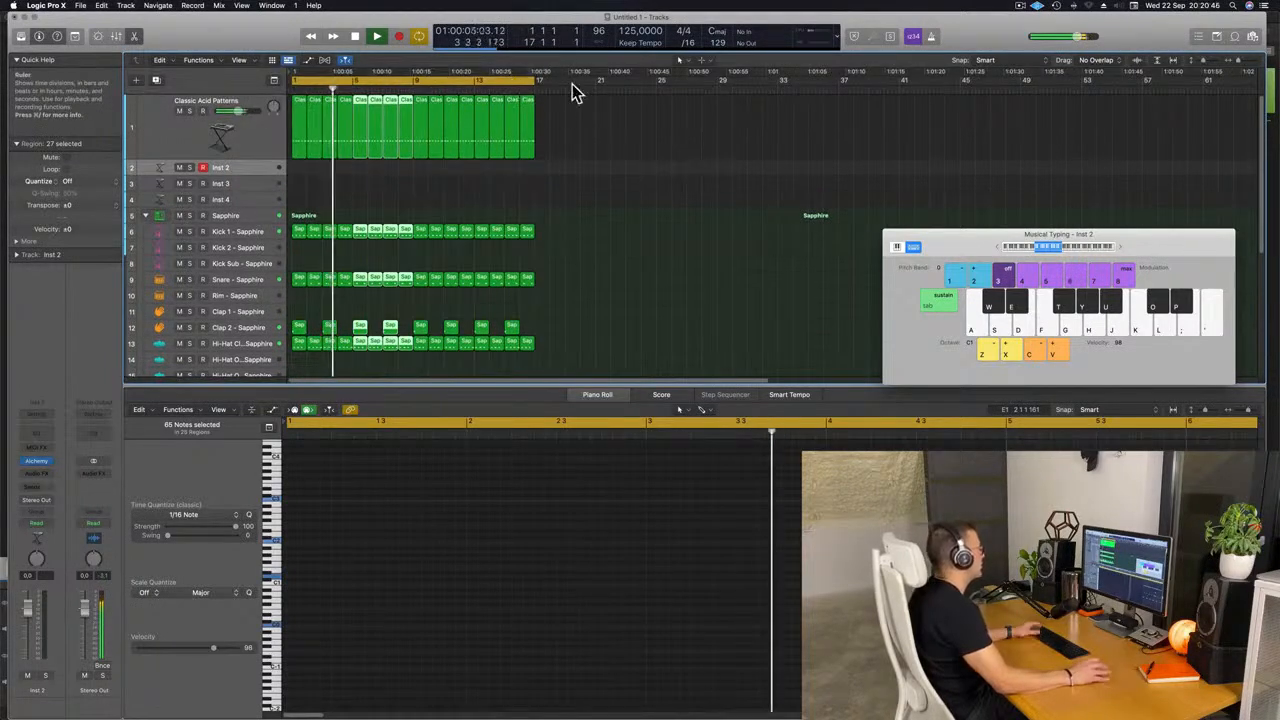
{"action": "left_click", "coordinate": [589, 177]}
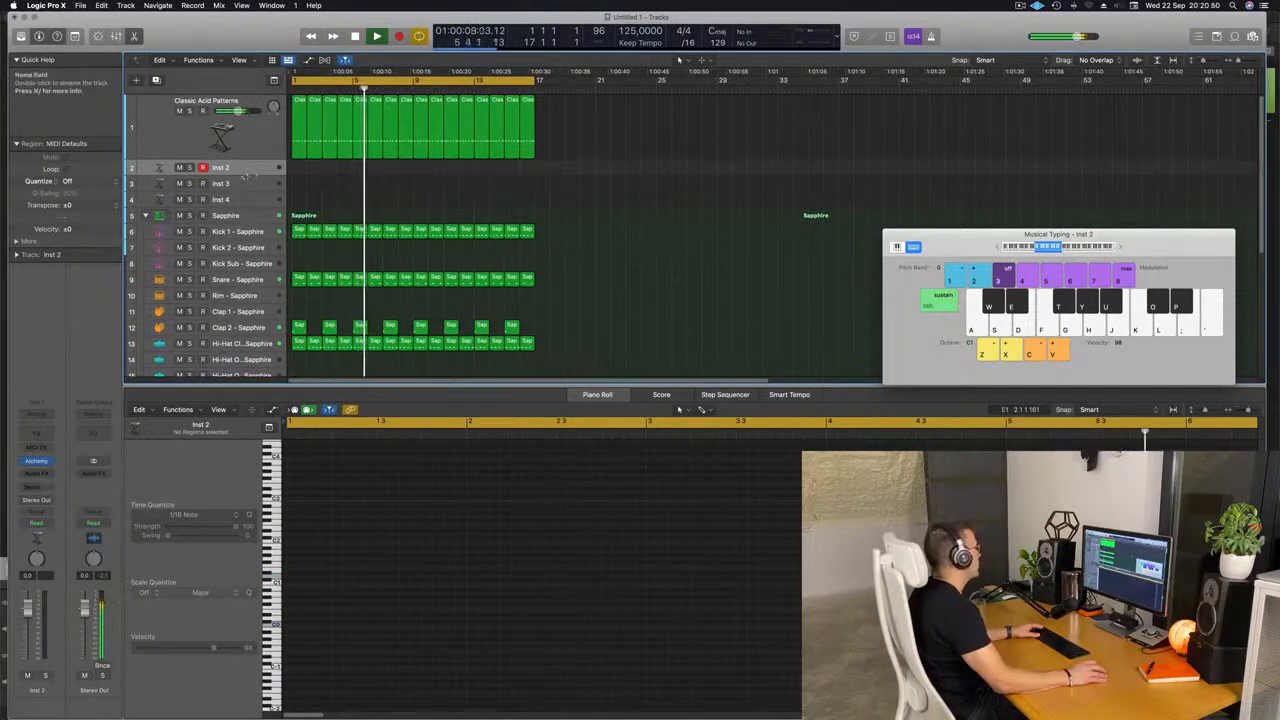
Enlarge the Inst 2 track, restart playback from the beginning, and open the track's Alchemy instrument
{"action": "left_click_drag", "start_coordinate": [245, 200], "coordinate": [245, 213]}
{"action": "key", "text": "Return"}
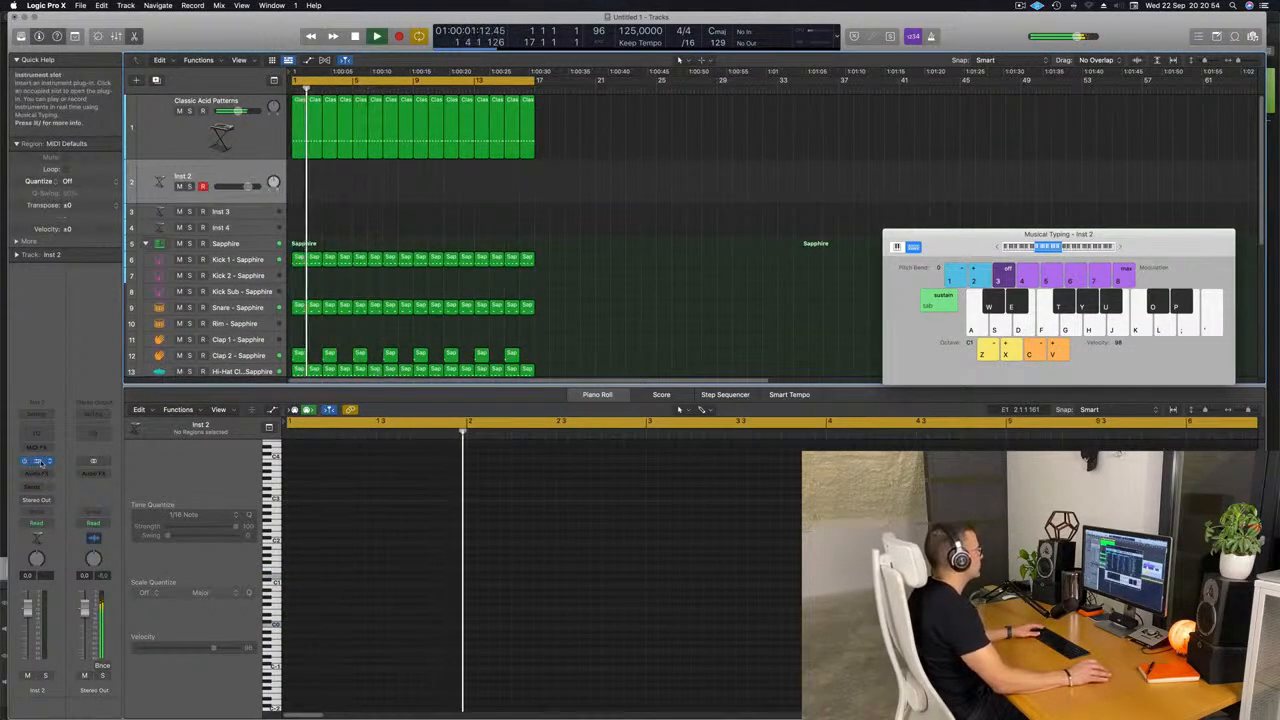
{"action": "left_click", "coordinate": [36, 461]}
{"action": "left_click_drag", "start_coordinate": [727, 155], "coordinate": [608, 165]}
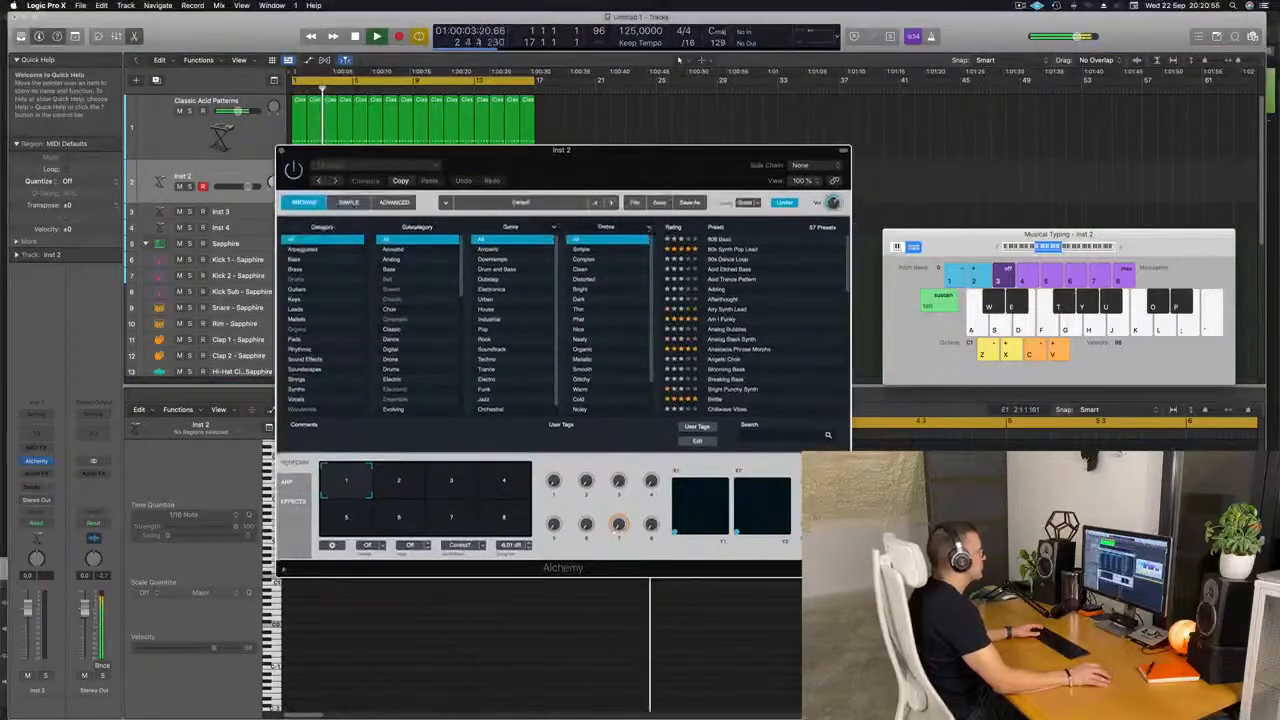
Load the Good Boy preset in Alchemy and lower the track's volume while auditioning it
{"action": "scroll", "coordinate": [760, 305], "scroll_direction": "down", "scroll_amount": 5}
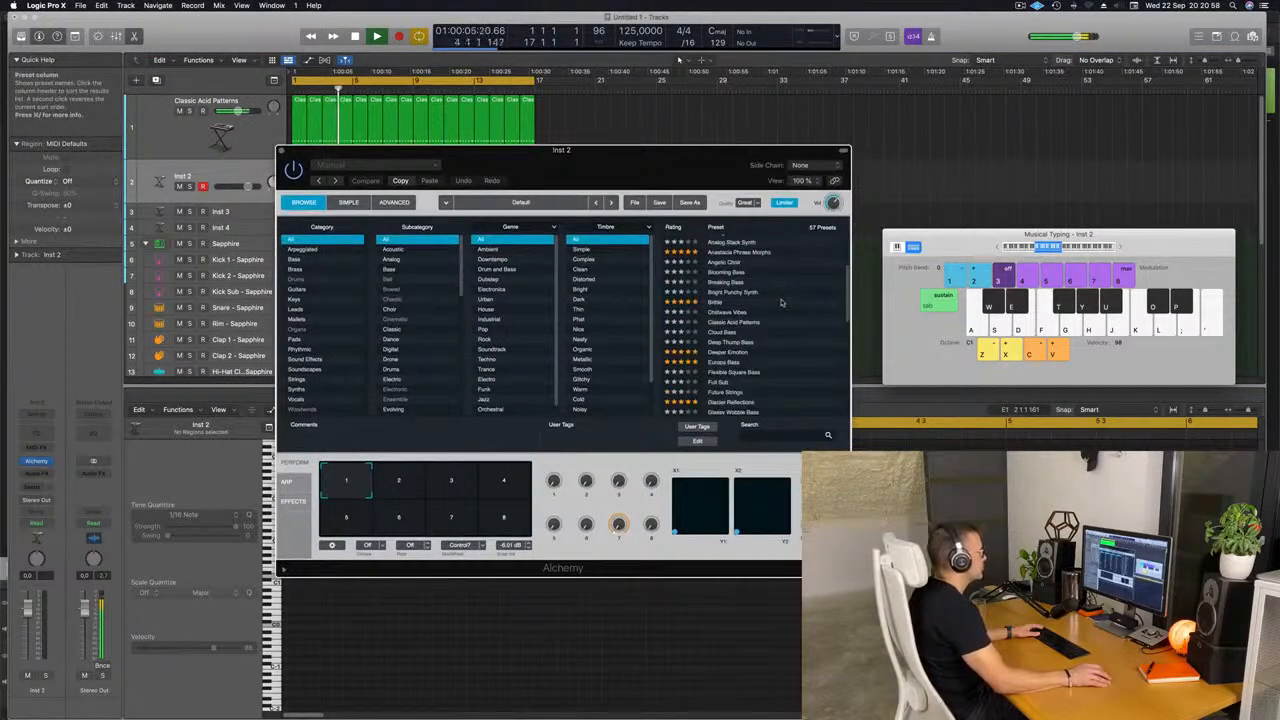
{"action": "scroll", "coordinate": [781, 303], "scroll_direction": "down", "scroll_amount": 3}
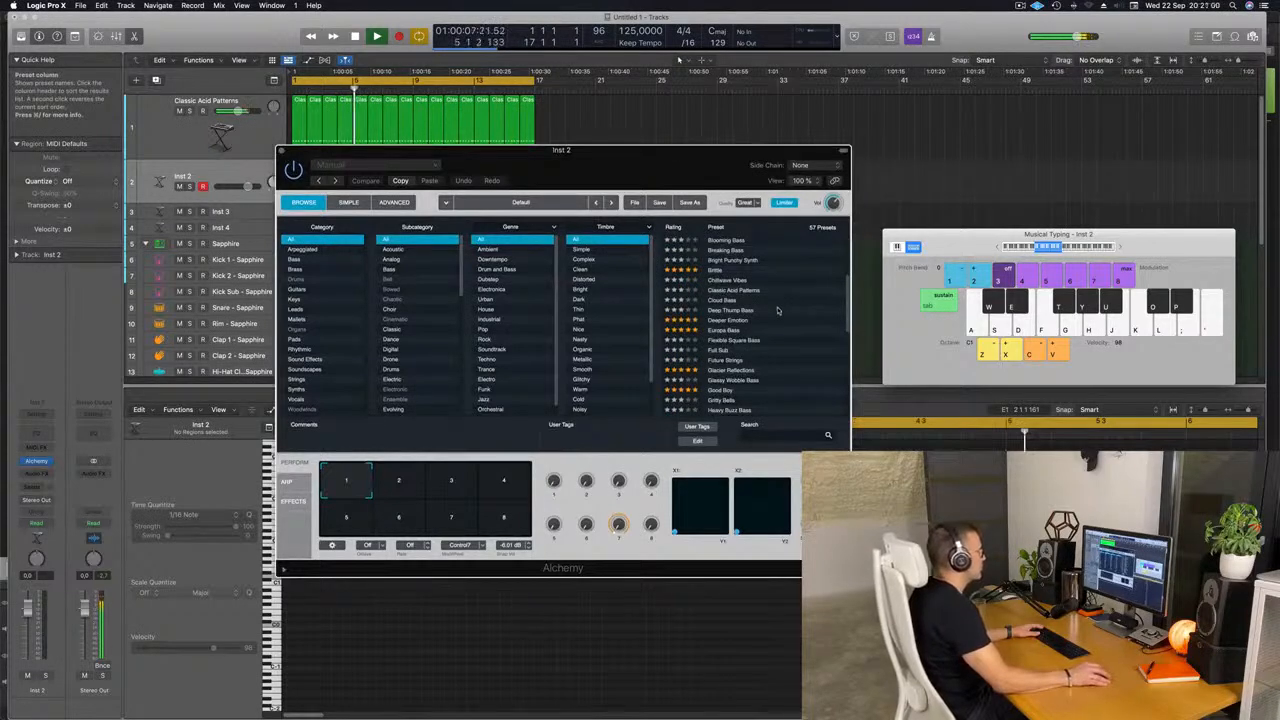
{"action": "scroll", "coordinate": [781, 312], "scroll_direction": "down", "scroll_amount": 1}
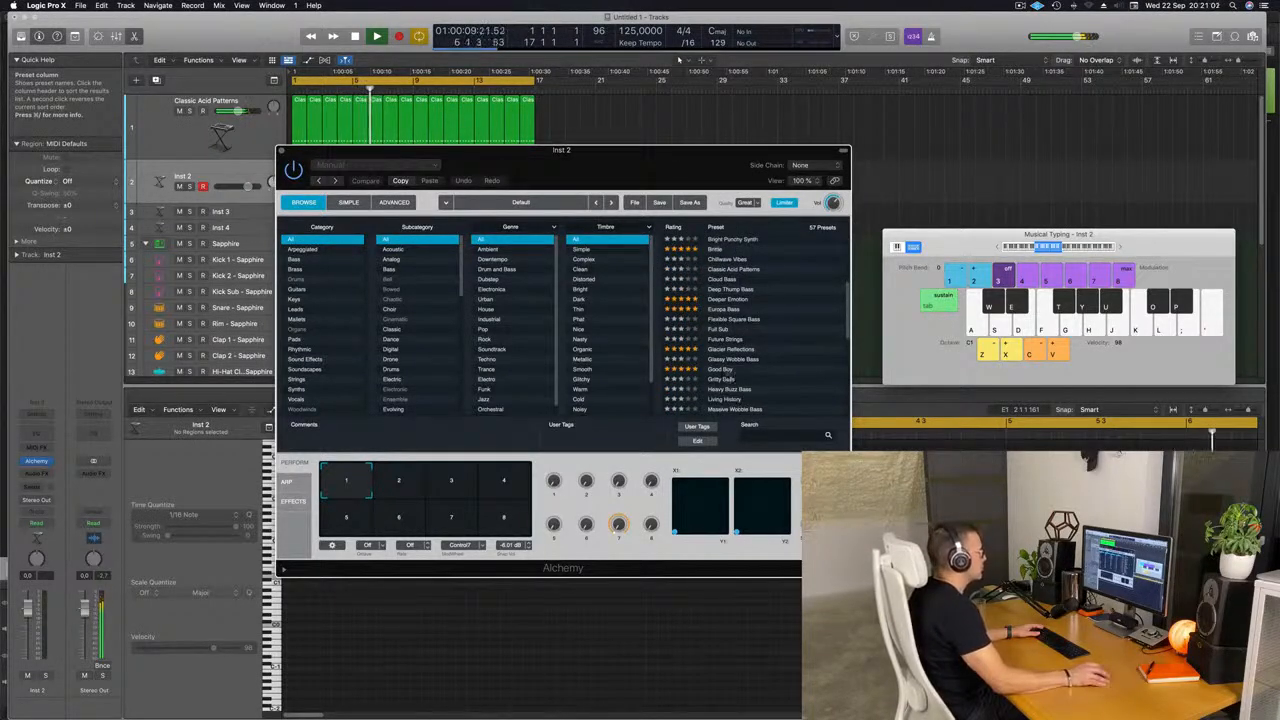
{"action": "left_click", "coordinate": [723, 370]}
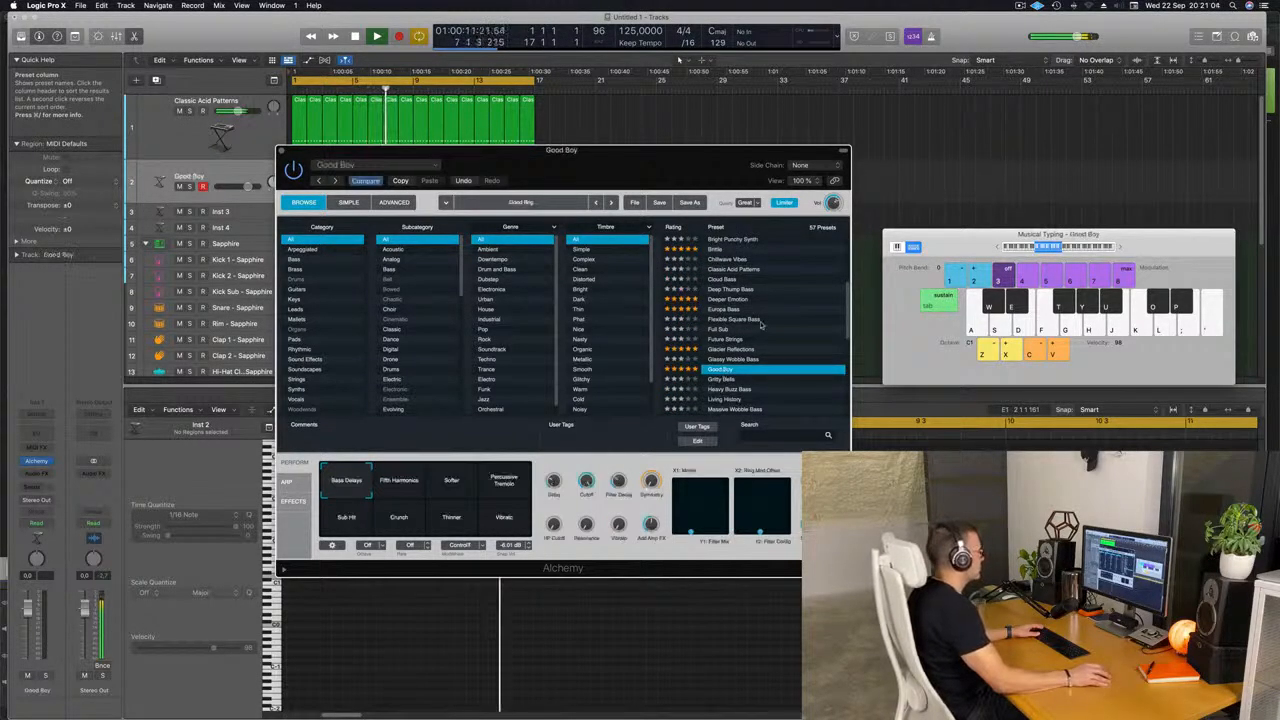
{"action": "left_click_drag", "start_coordinate": [942, 237], "coordinate": [787, 215]}
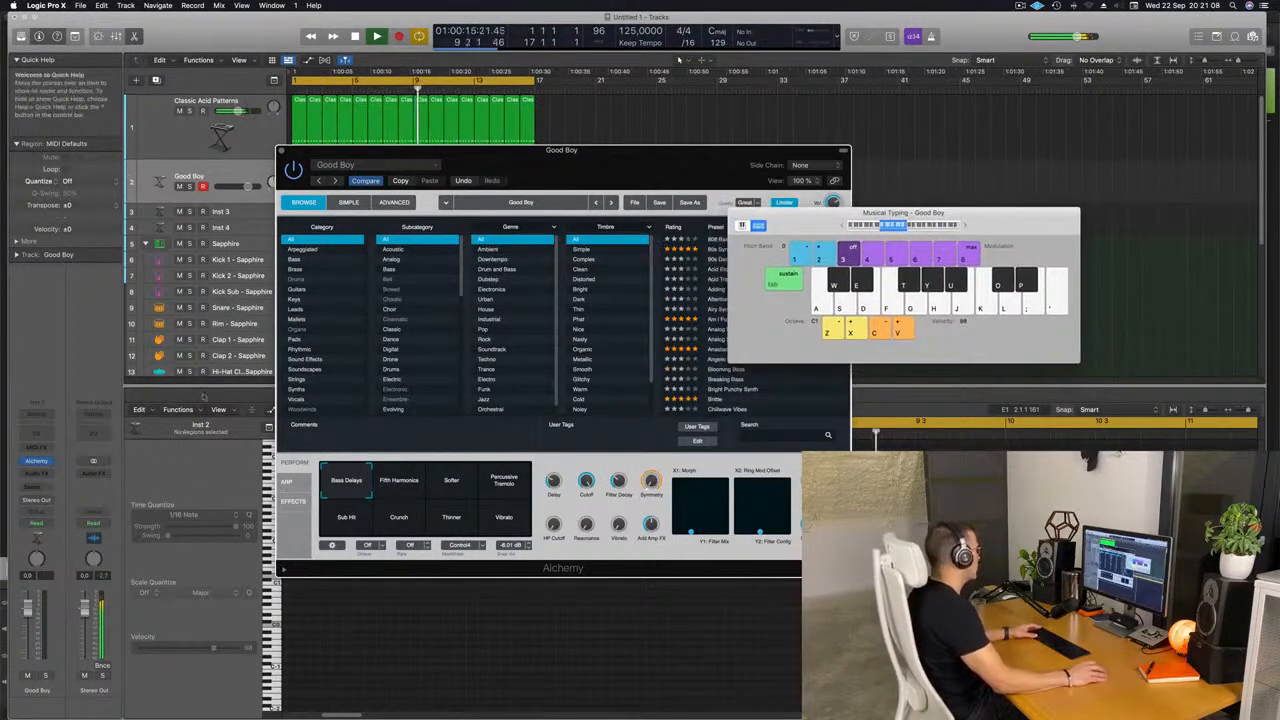
{"action": "left_click", "coordinate": [28, 610]}
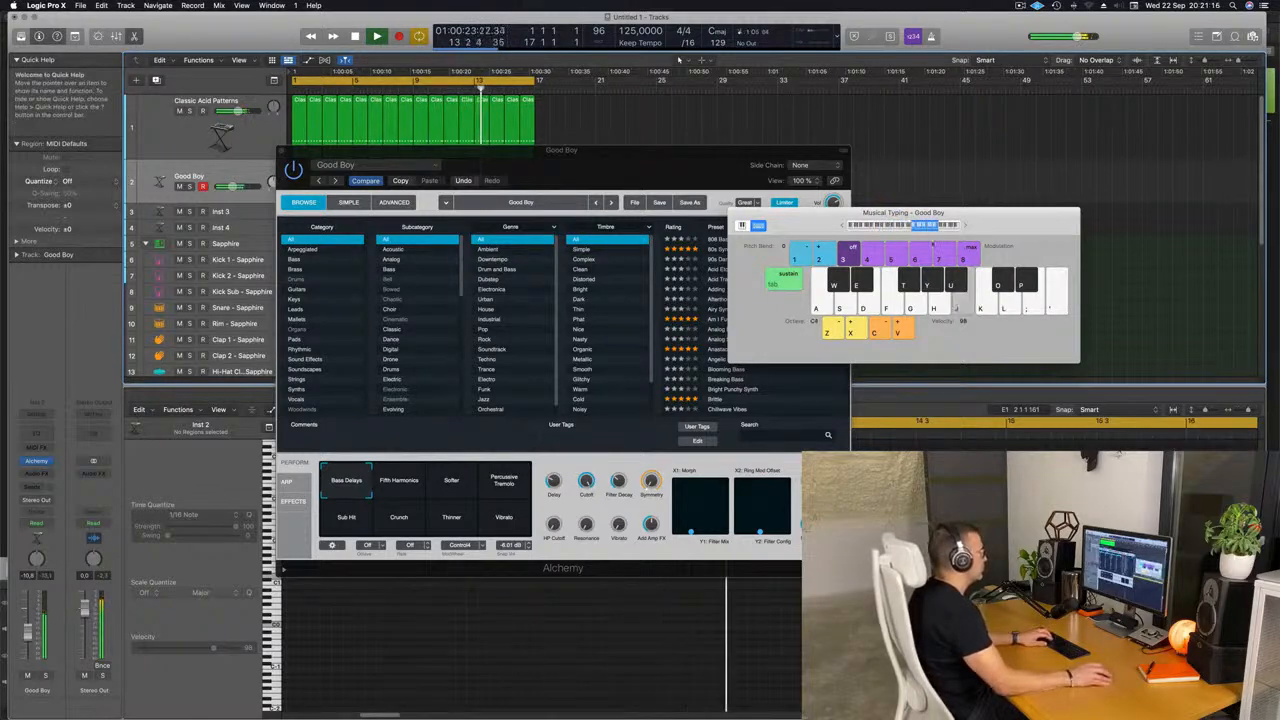
{"action": "left_click_drag", "start_coordinate": [966, 228], "coordinate": [1118, 252]}
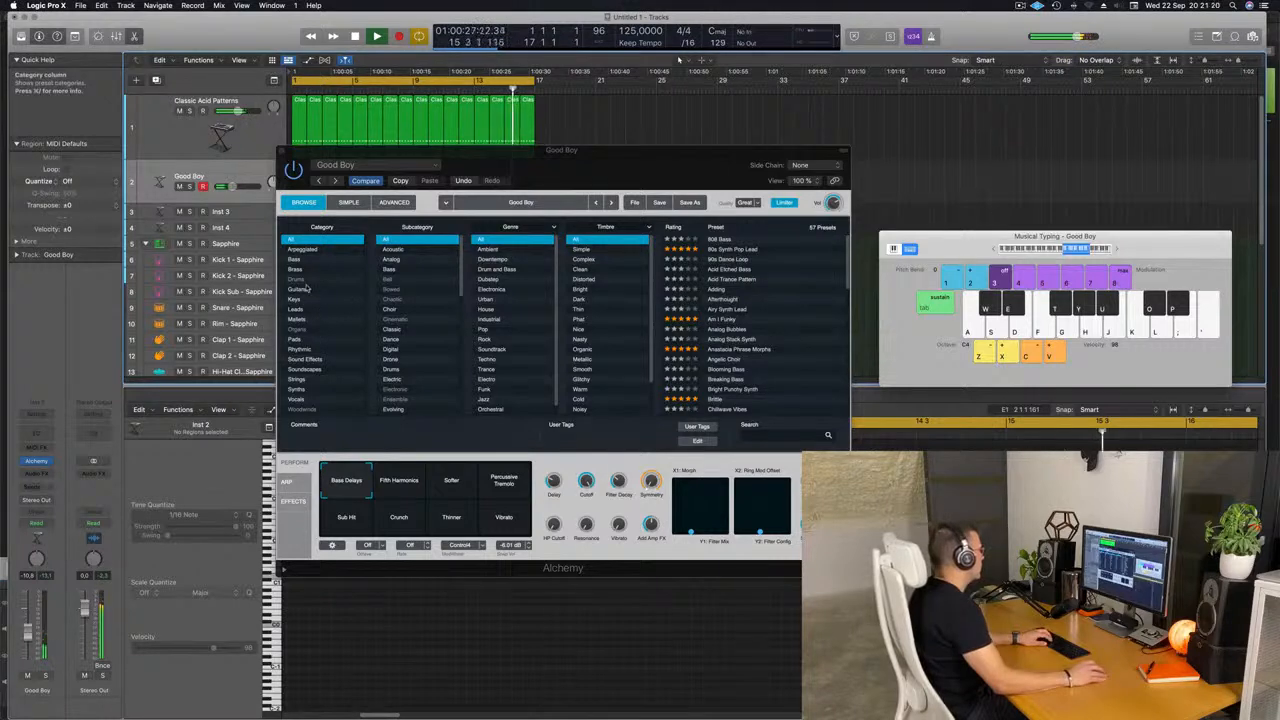
Filter Alchemy's presets to Pads, load Deeper Emotion, and raise the track's volume
{"action": "left_click", "coordinate": [293, 339]}
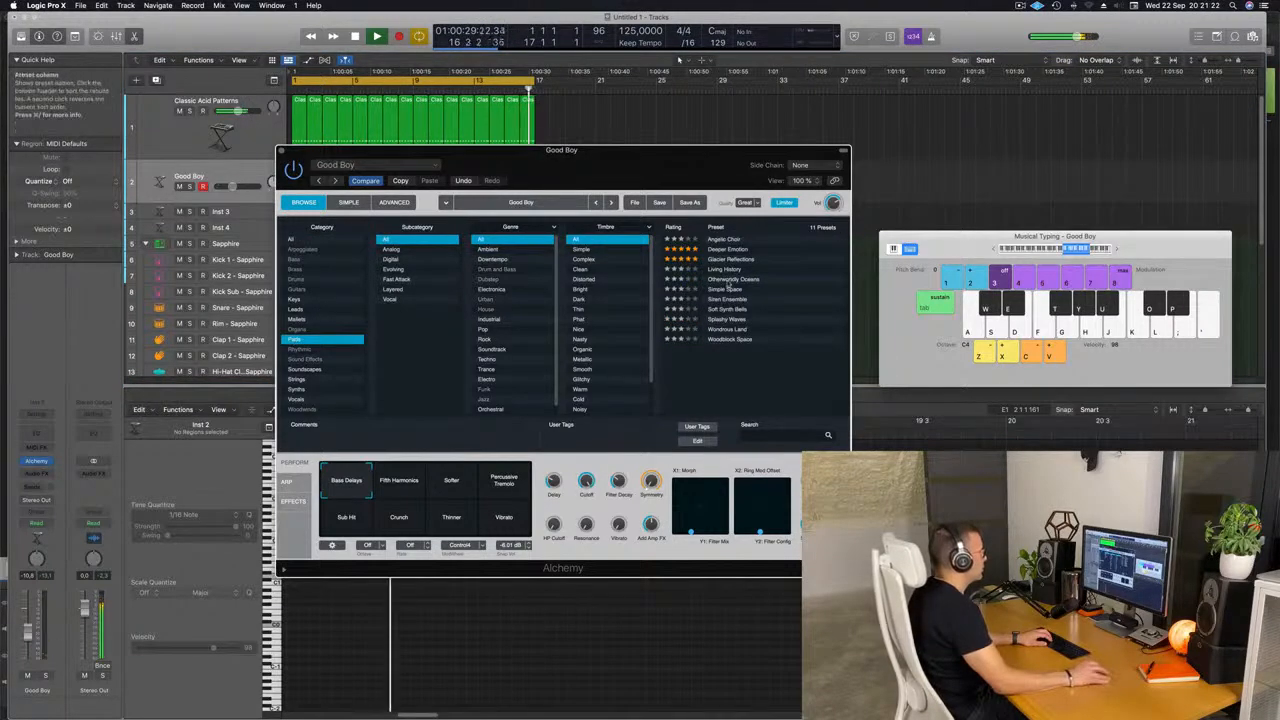
{"action": "left_click", "coordinate": [724, 249]}
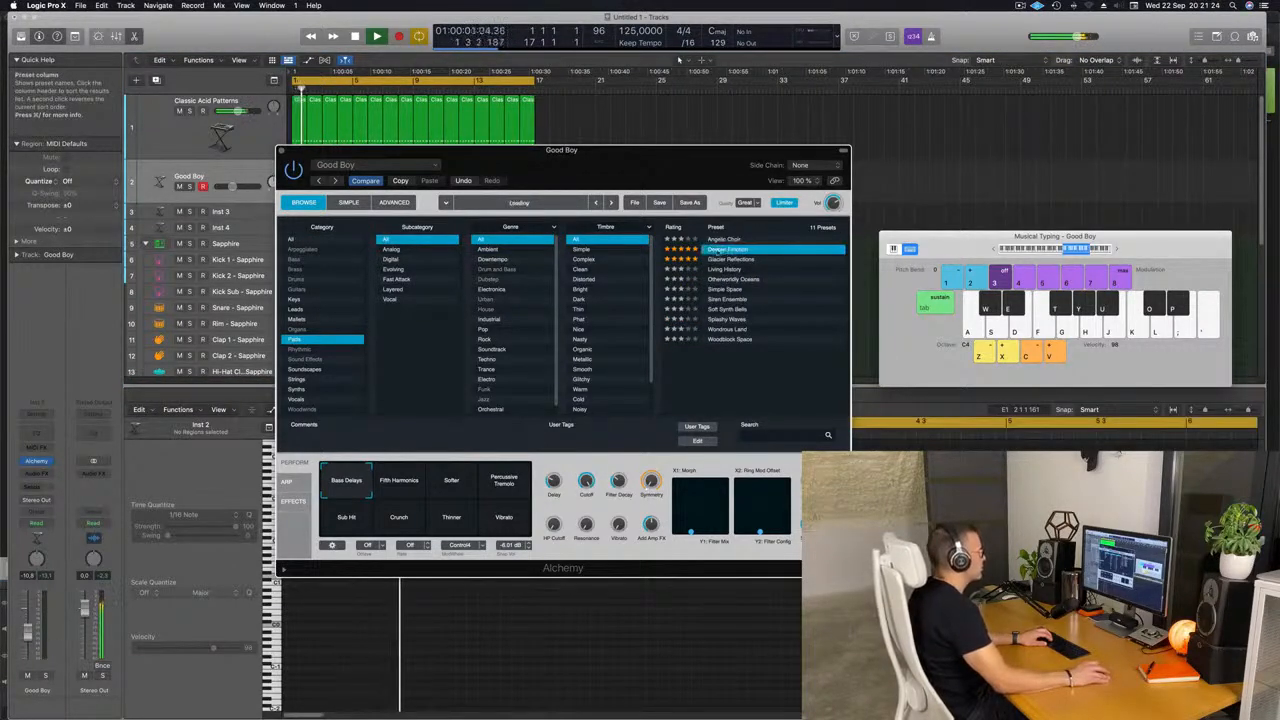
{"action": "left_click_drag", "start_coordinate": [679, 162], "coordinate": [827, 269]}
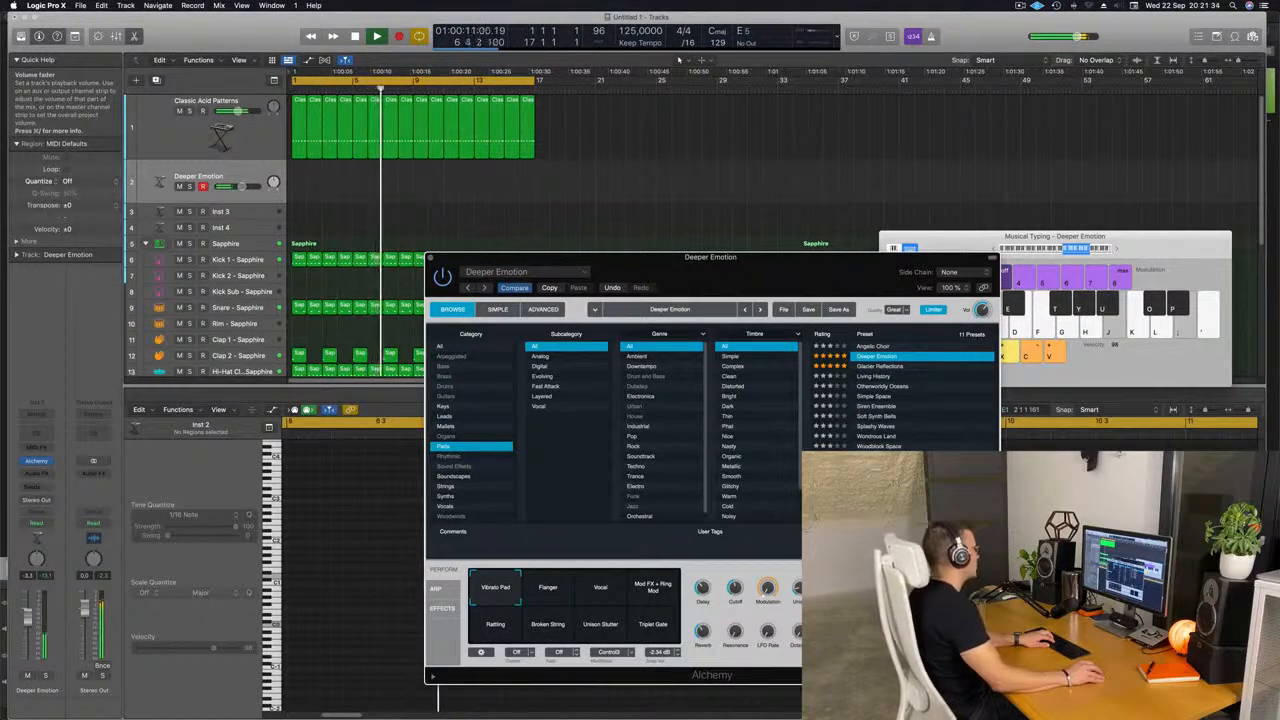
{"action": "left_click_drag", "start_coordinate": [28, 615], "coordinate": [28, 611]}
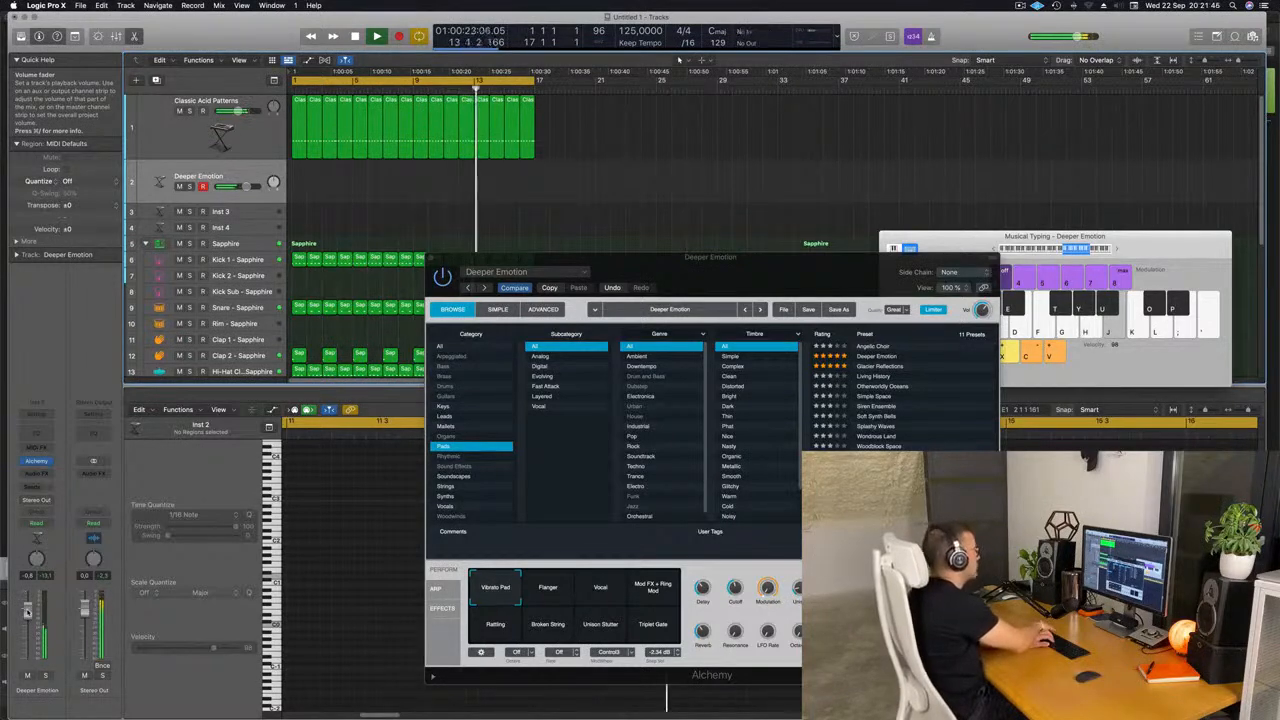
Record a melody on the Deeper Emotion track over the looping arrangement, and stop playback
{"action": "key", "text": "r"}
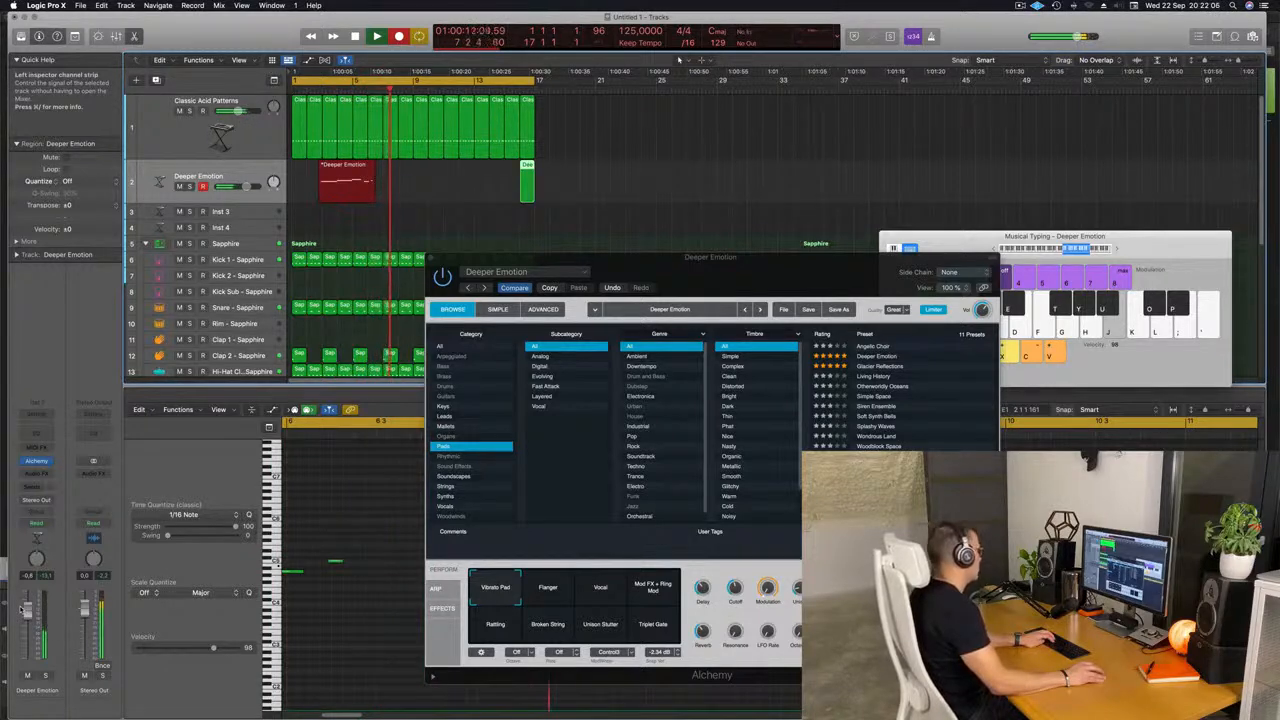
{"action": "key", "text": "space"}
{"action": "key", "text": "space"}
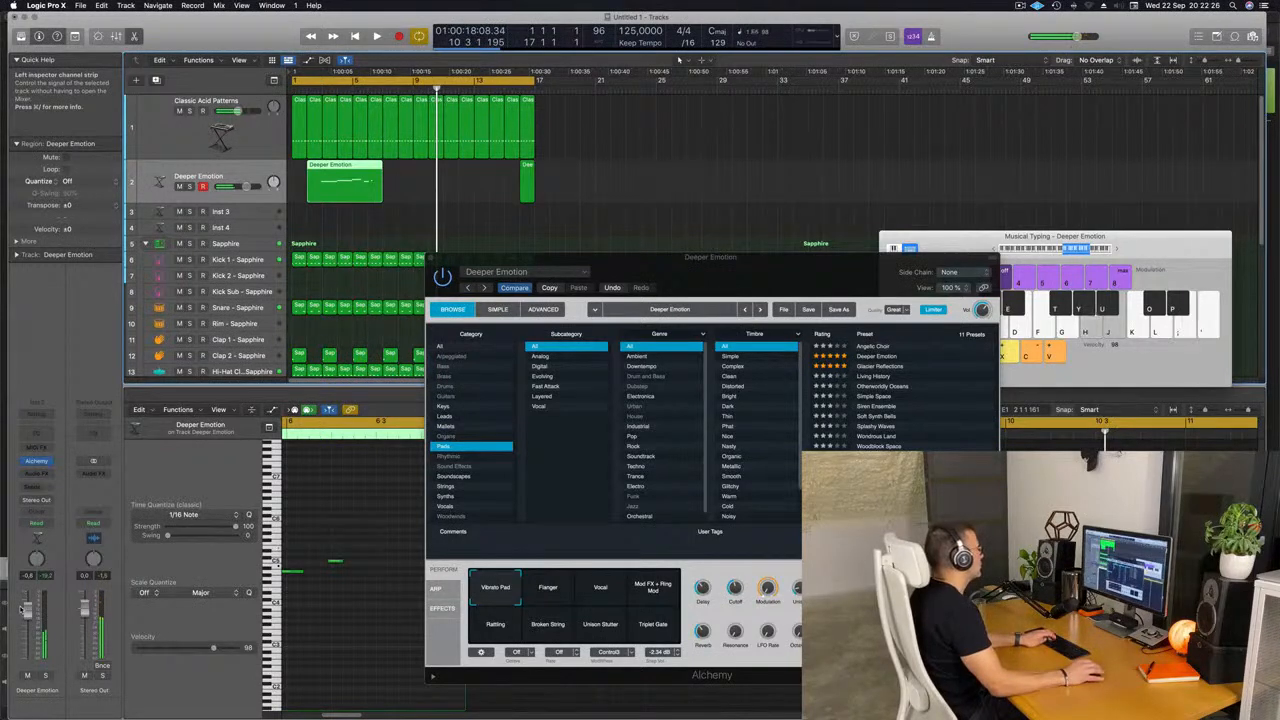
Play the arrangement and try out Deeper Emotion melody notes over it in different octaves
{"action": "key", "text": "space"}
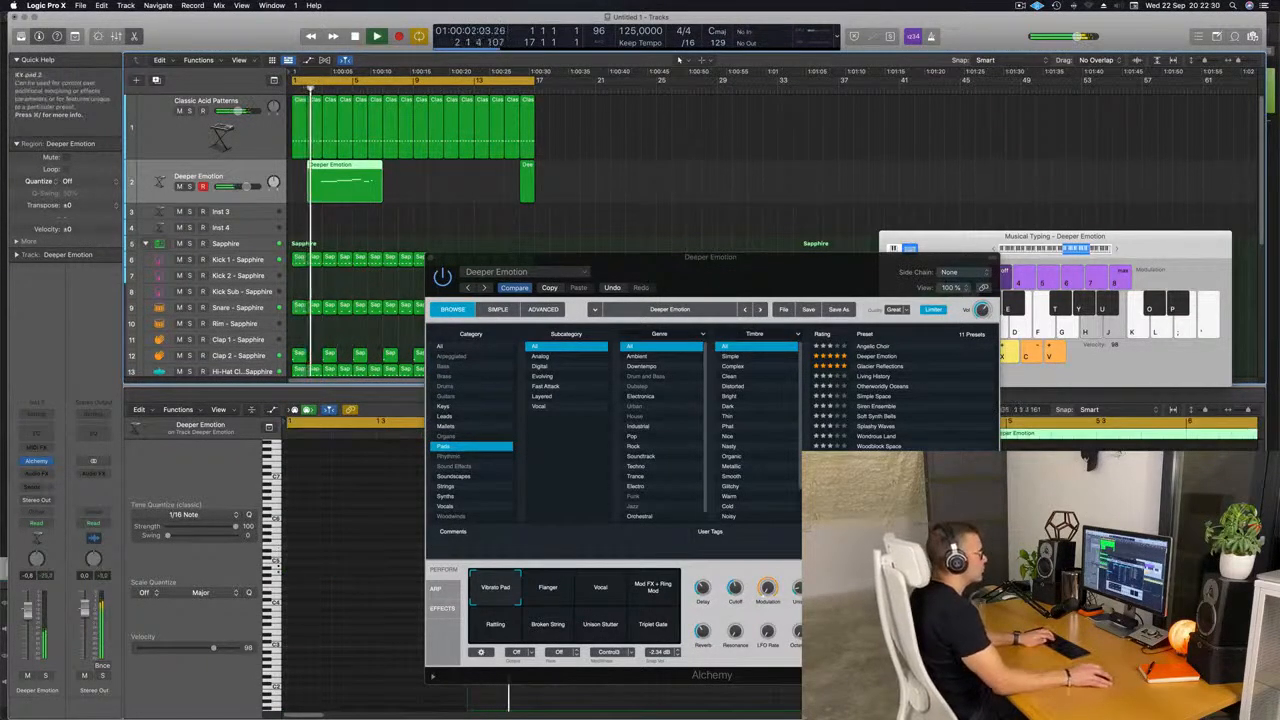
{"action": "left_click", "coordinate": [1117, 252]}
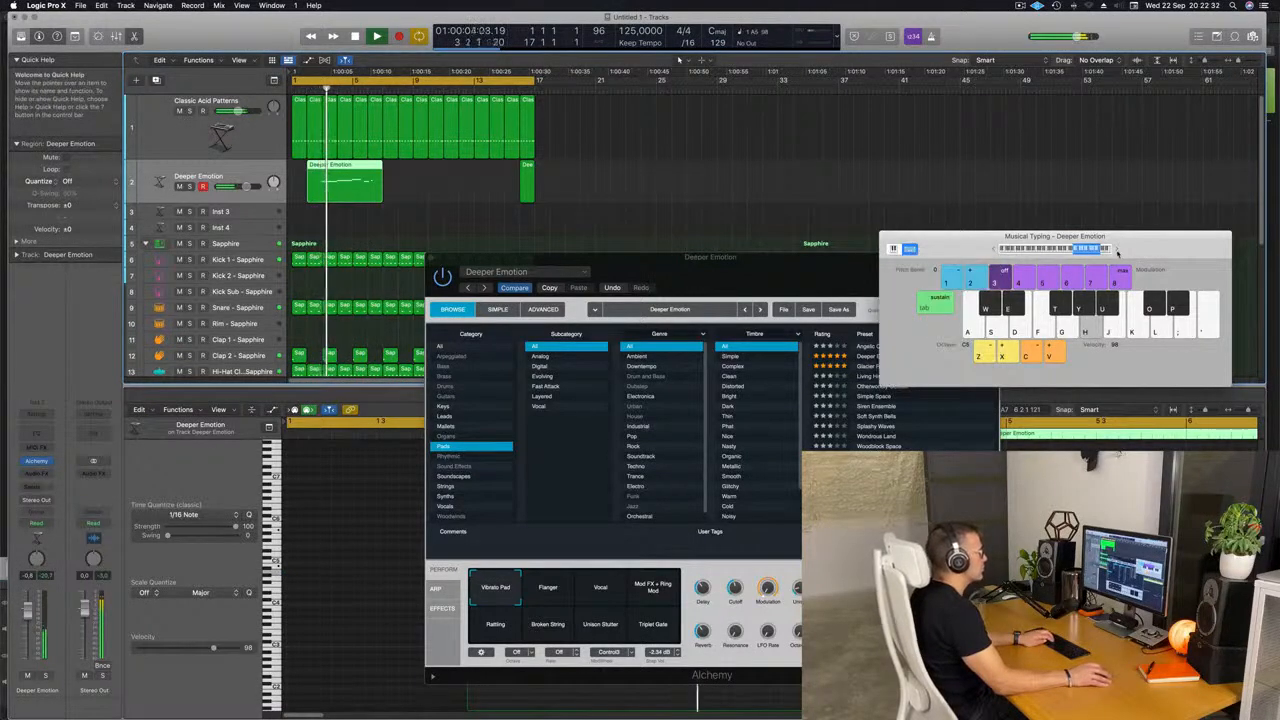
{"action": "key", "text": "k"}
{"action": "key", "text": "a"}
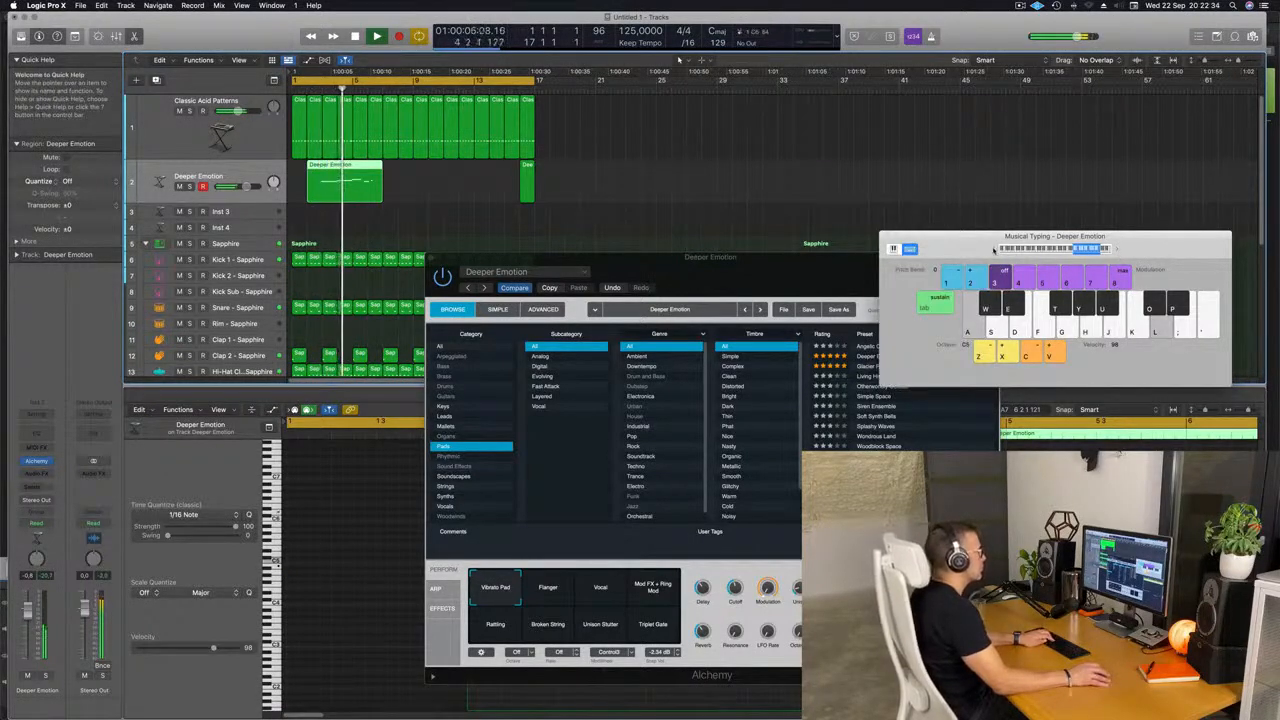
{"action": "left_click", "coordinate": [994, 251]}
{"action": "left_click", "coordinate": [1116, 251]}
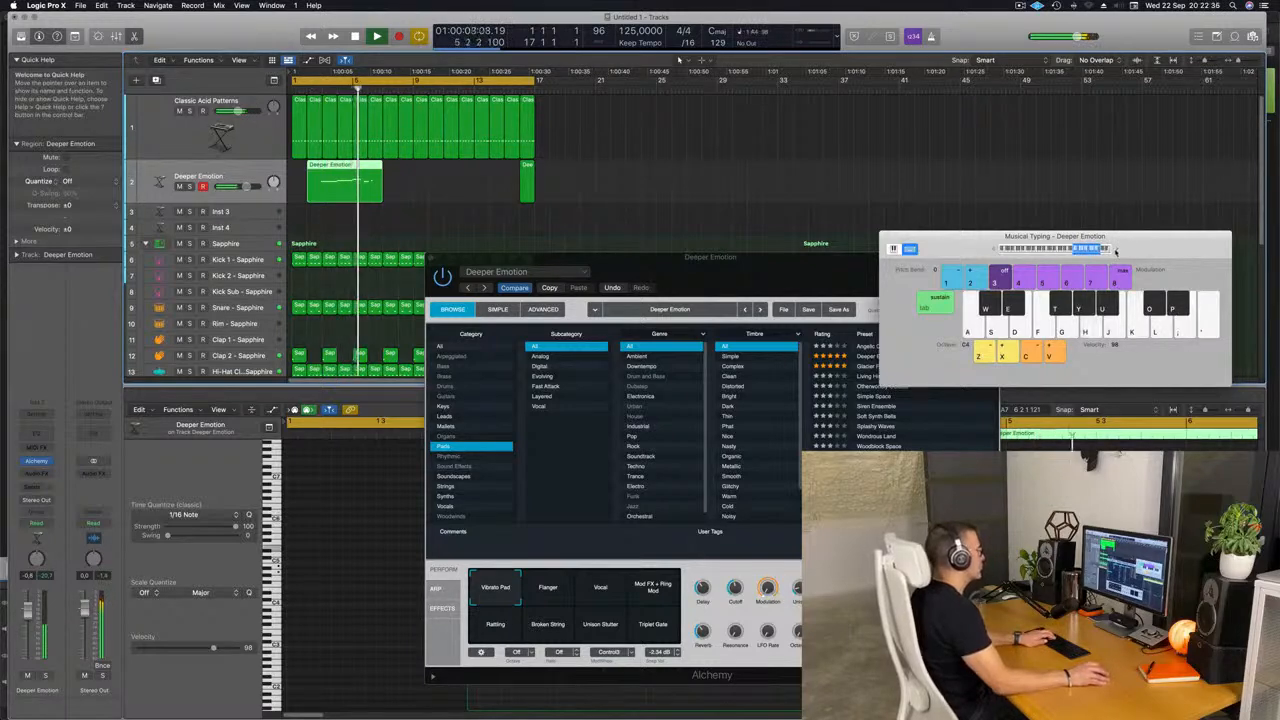
Delete the recorded Deeper Emotion region, raise the track's volume to about 2.2 dB, and boost Alchemy's output volume
{"action": "left_click_drag", "start_coordinate": [807, 275], "coordinate": [822, 258]}
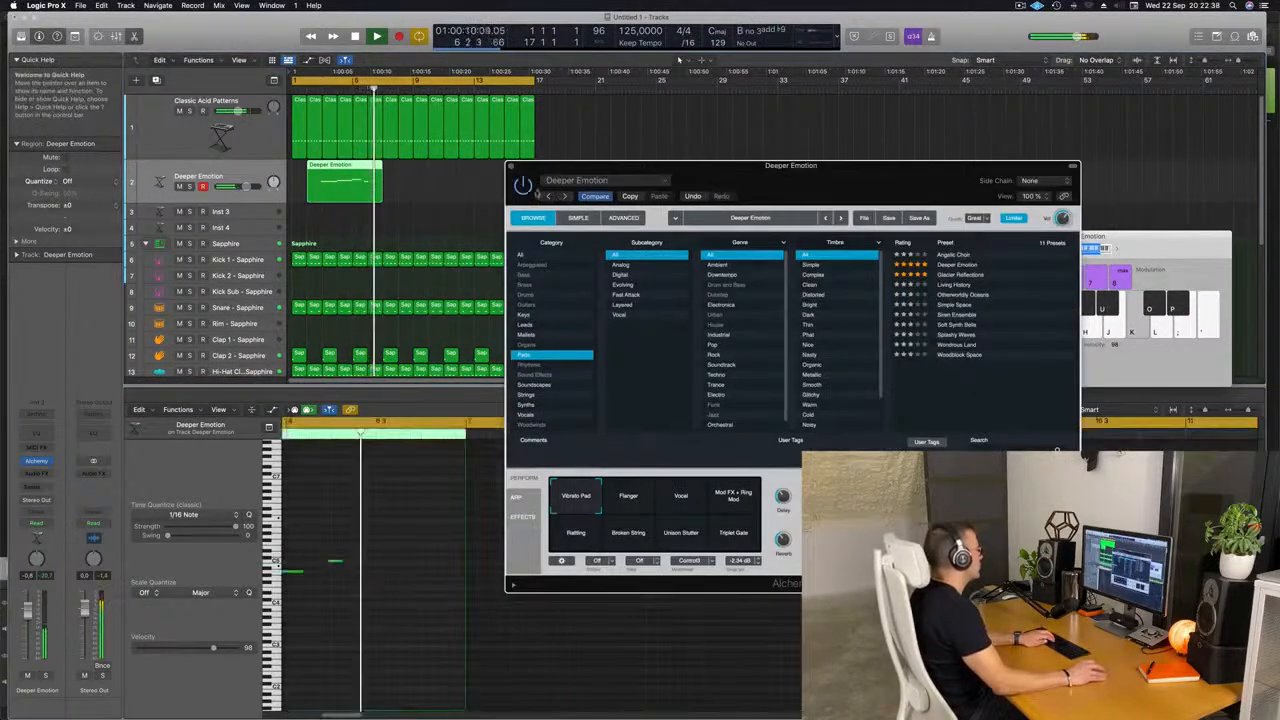
{"action": "left_click", "coordinate": [341, 188]}
{"action": "key", "text": "Delete"}
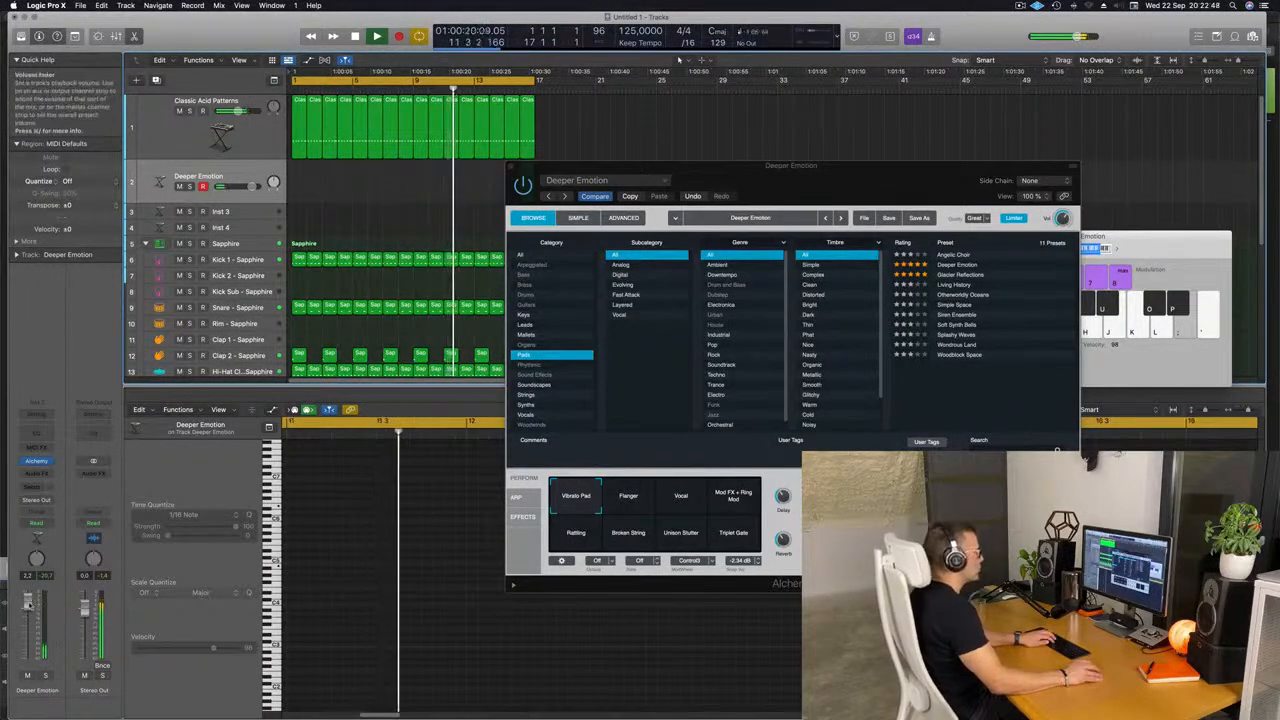
{"action": "left_click", "coordinate": [1063, 219]}
{"action": "key", "text": "semicolon"}
{"action": "left_click_drag", "start_coordinate": [912, 181], "coordinate": [901, 219]}
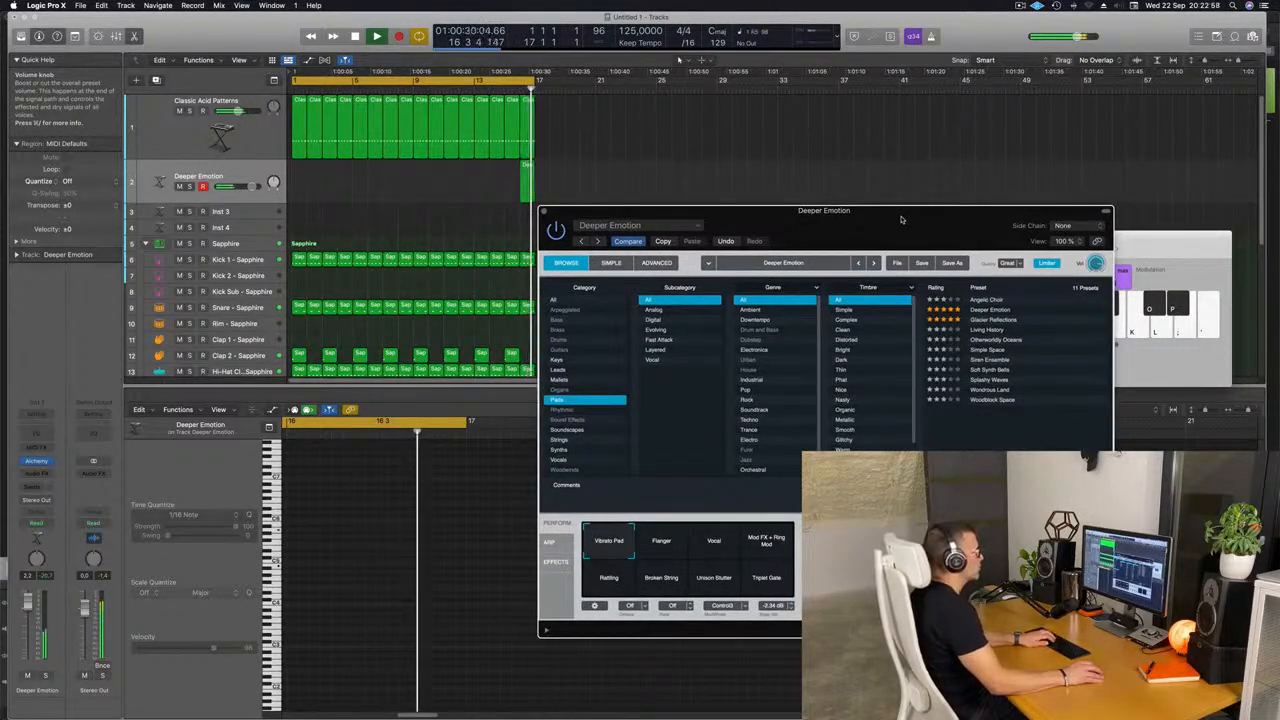
Try the Glacier Reflections preset with its Droplets and Calving variations, and the Living History preset, playing notes over the loop
{"action": "left_click", "coordinate": [988, 319]}
{"action": "left_click_drag", "start_coordinate": [941, 214], "coordinate": [1011, 222]}
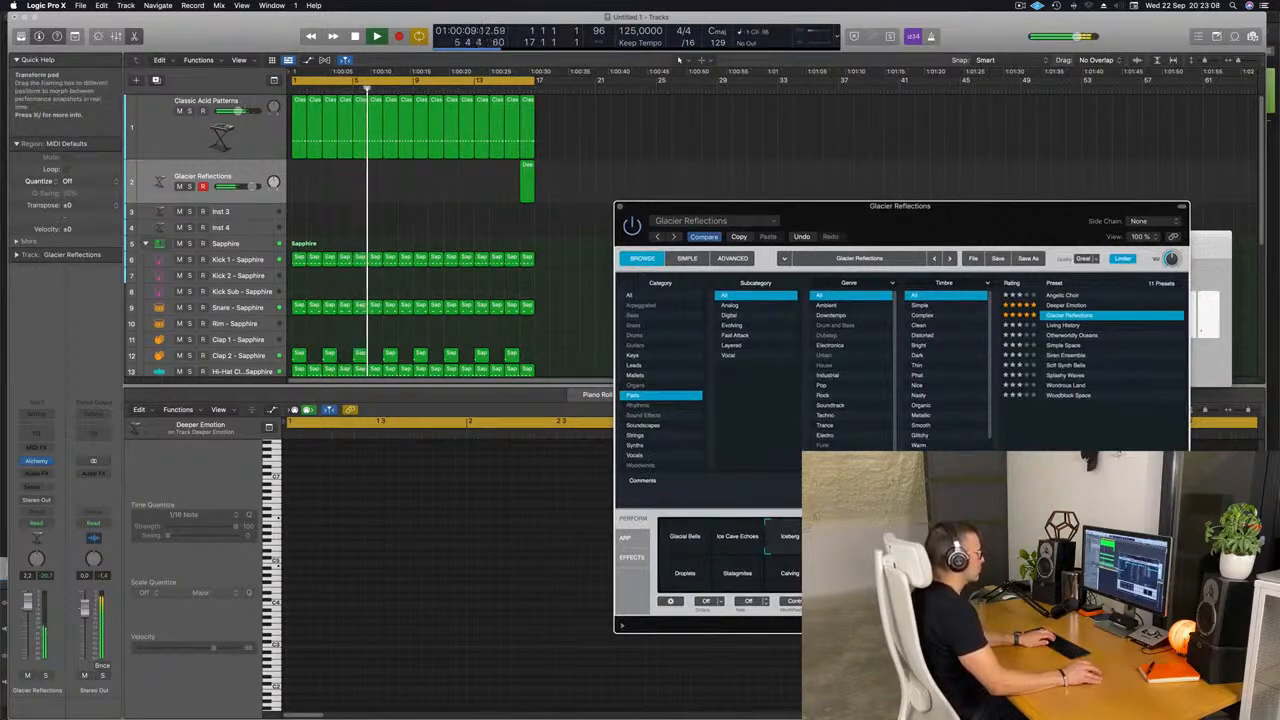
{"action": "left_click", "coordinate": [696, 577]}
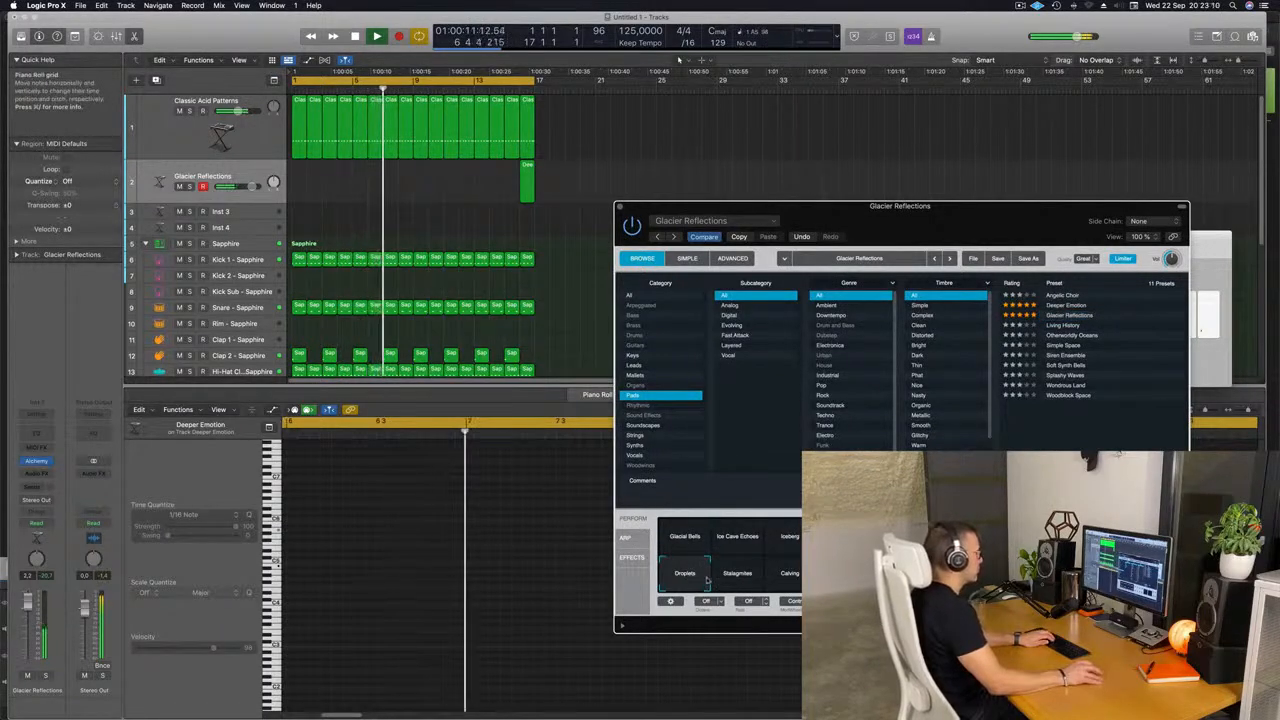
{"action": "left_click", "coordinate": [787, 577]}
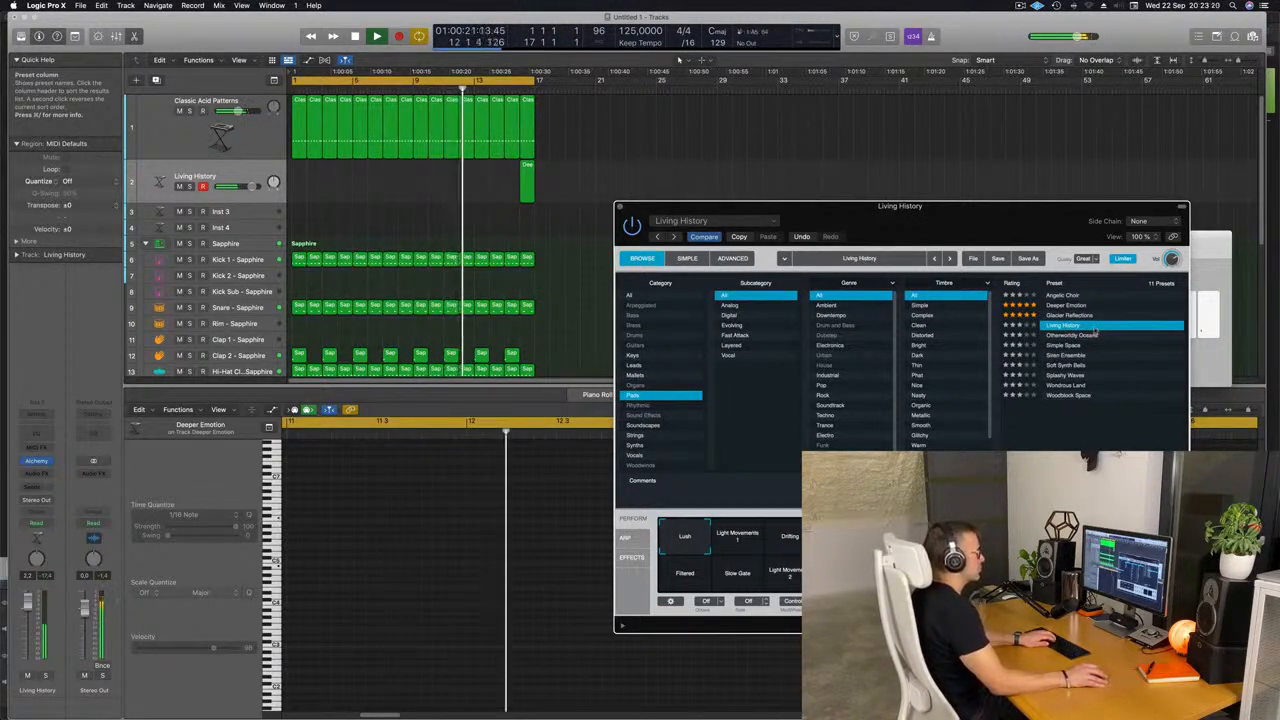
{"action": "key", "text": "super+k"}
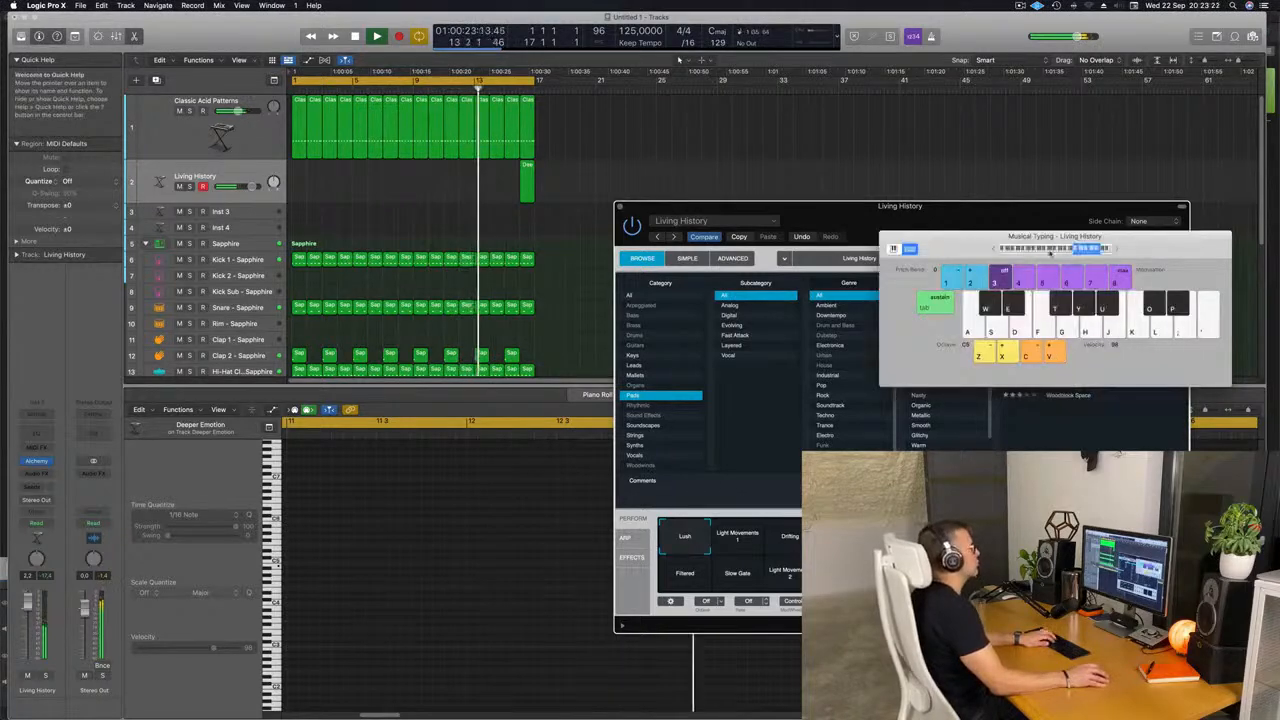
{"action": "left_click_drag", "start_coordinate": [994, 249], "coordinate": [663, 201]}
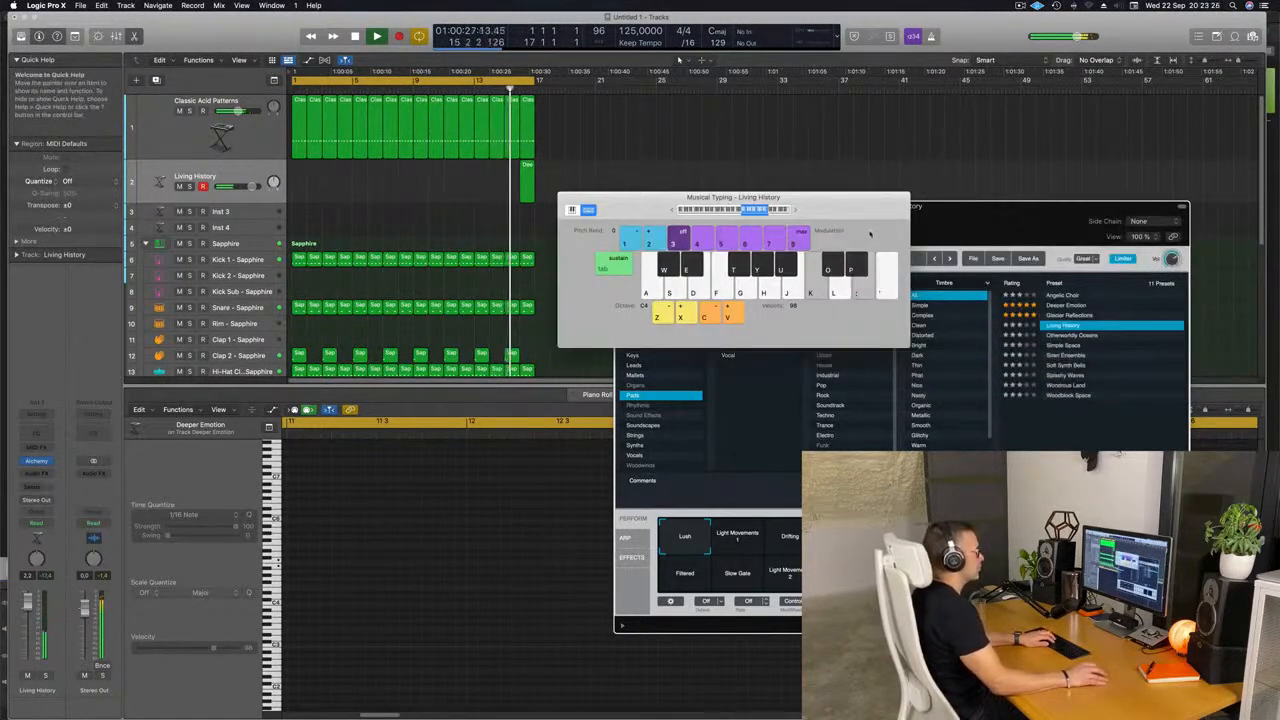
Load the Simple Space preset, lower the track's volume to about -2.0 dB, and raise the Musical Typing octave to C5
{"action": "left_click", "coordinate": [1068, 345]}
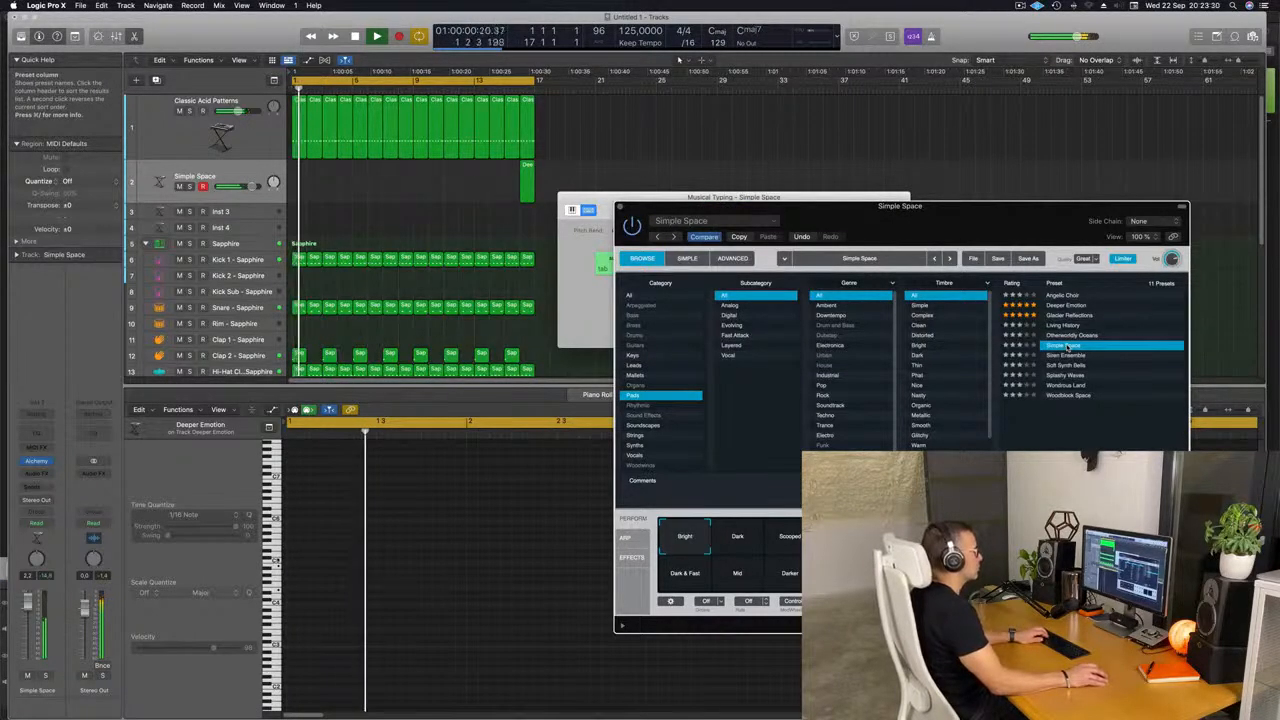
{"action": "left_click_drag", "start_coordinate": [940, 207], "coordinate": [1086, 191]}
{"action": "left_click", "coordinate": [624, 210]}
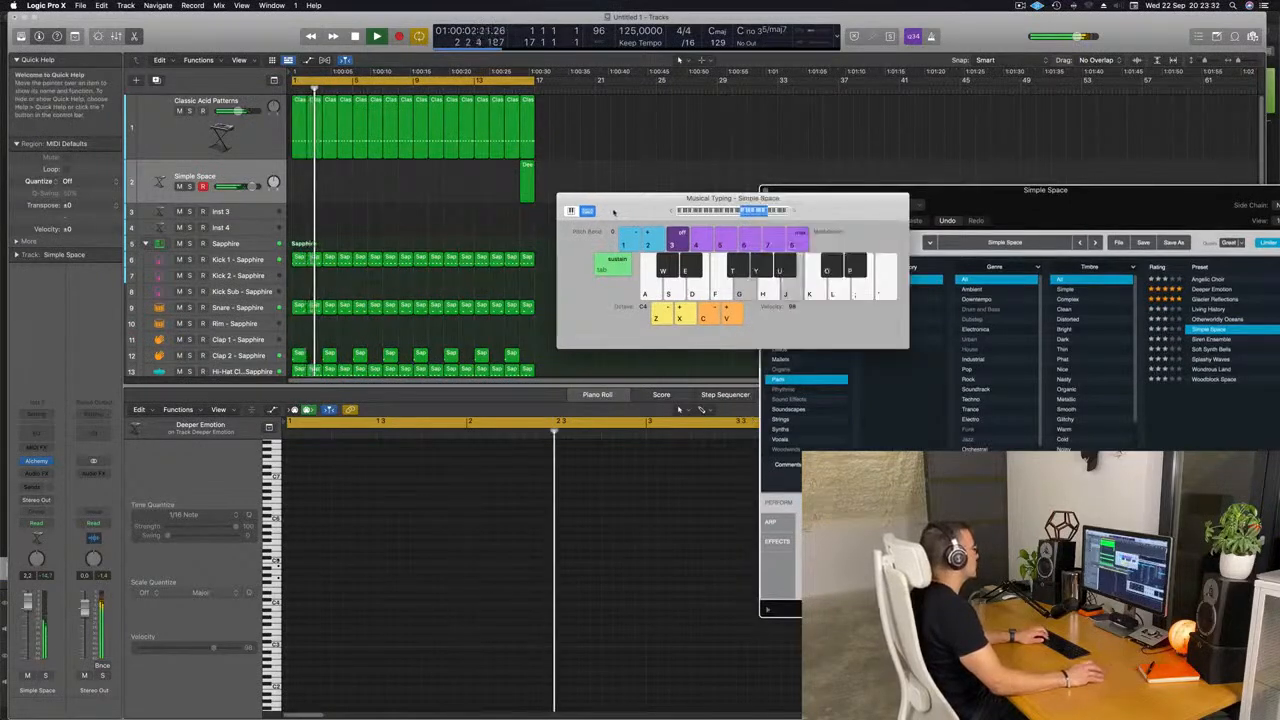
{"action": "left_click_drag", "start_coordinate": [31, 606], "coordinate": [30, 616]}
{"action": "left_click_drag", "start_coordinate": [1114, 206], "coordinate": [953, 240]}
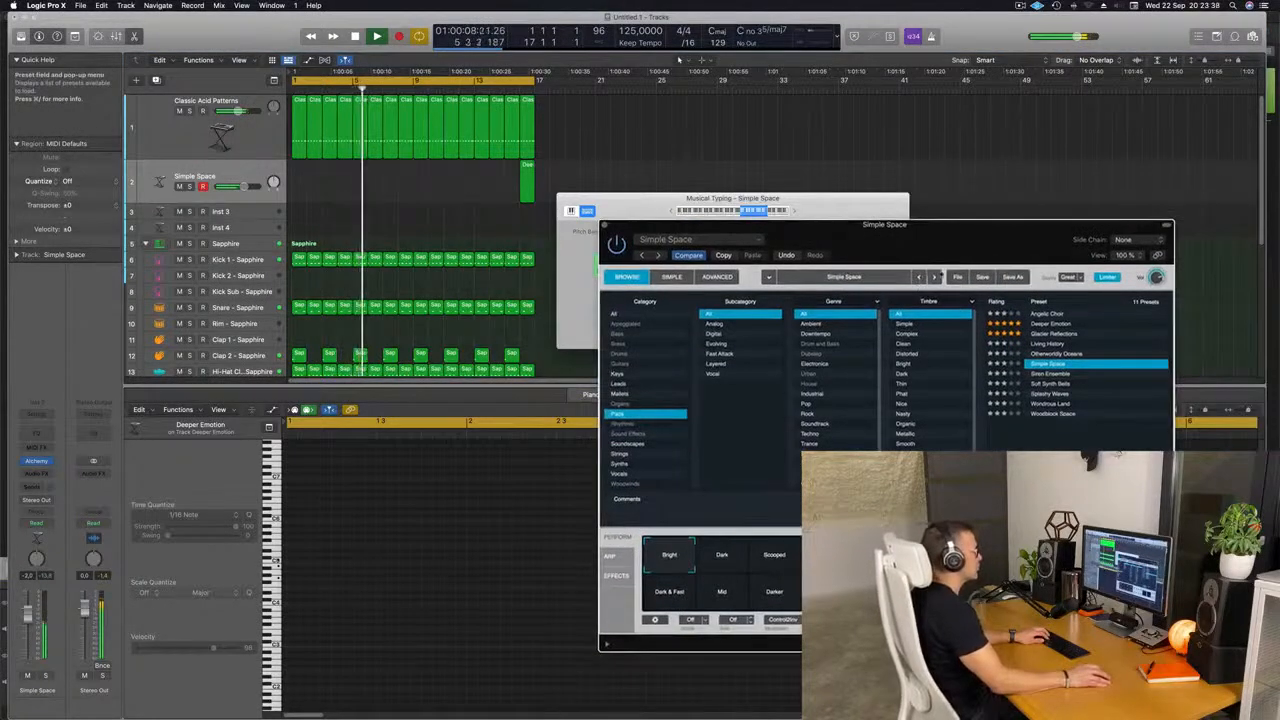
{"action": "left_click", "coordinate": [813, 214]}
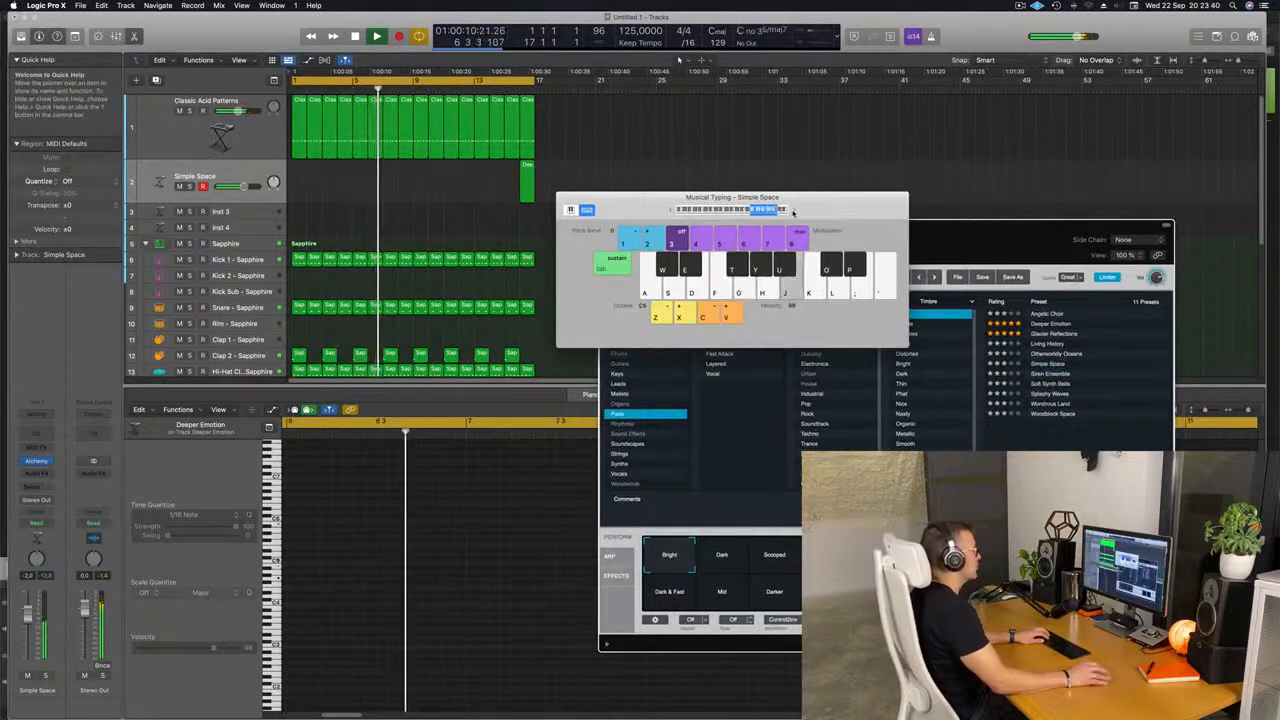
{"action": "left_click_drag", "start_coordinate": [793, 212], "coordinate": [972, 224]}
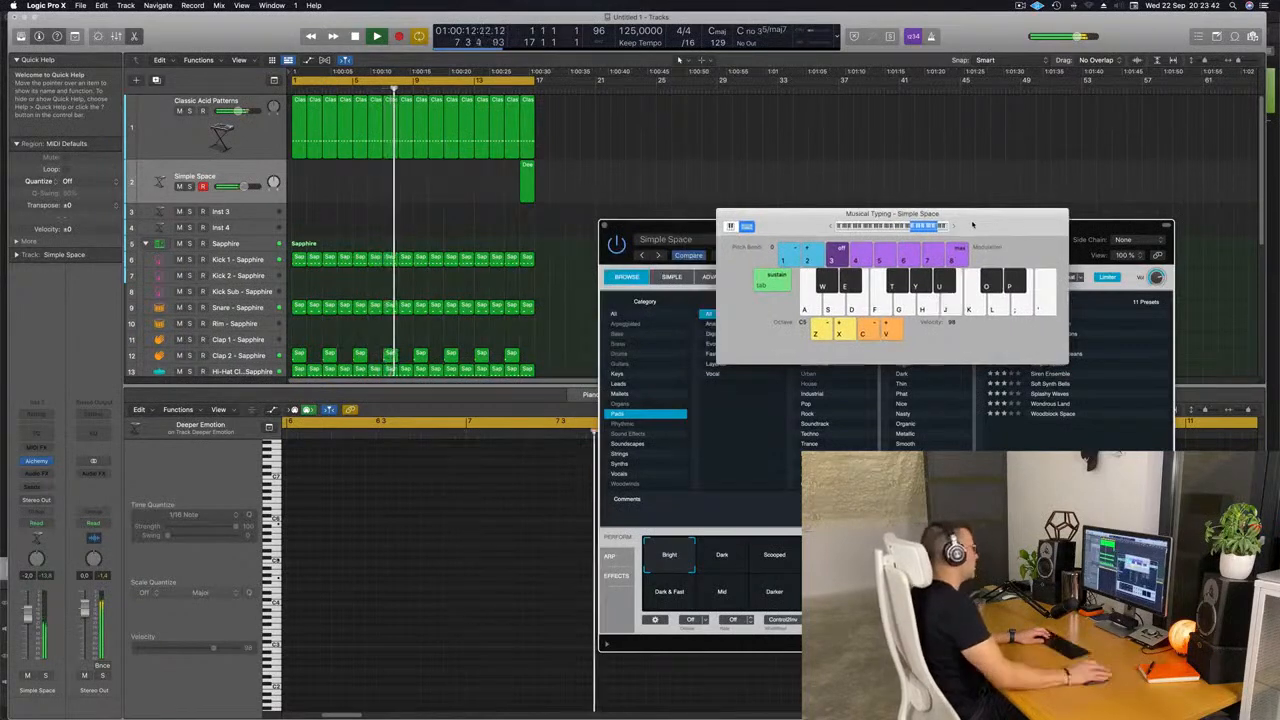
Delete the leftover region at bar 16 and record one long held note on the Simple Space track
{"action": "left_click_drag", "start_coordinate": [562, 190], "coordinate": [470, 183]}
{"action": "key", "text": "Delete"}
{"action": "key", "text": "r"}
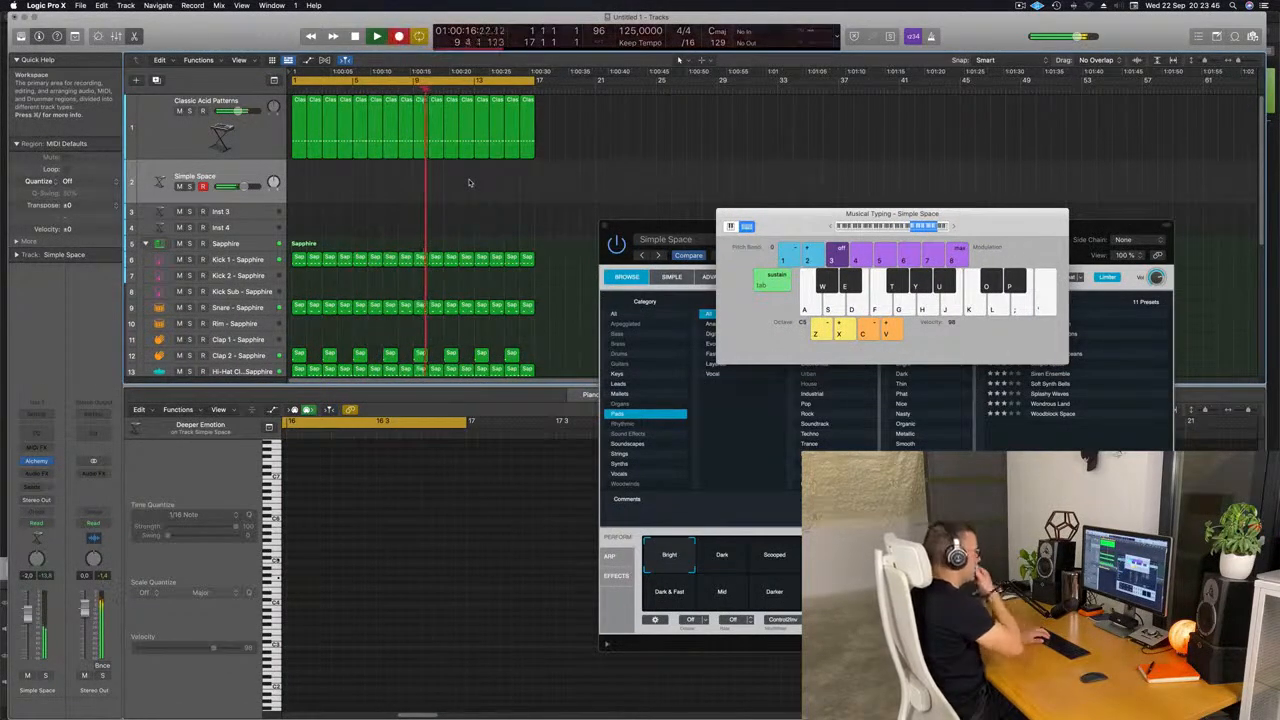
{"action": "key", "text": "Return"}
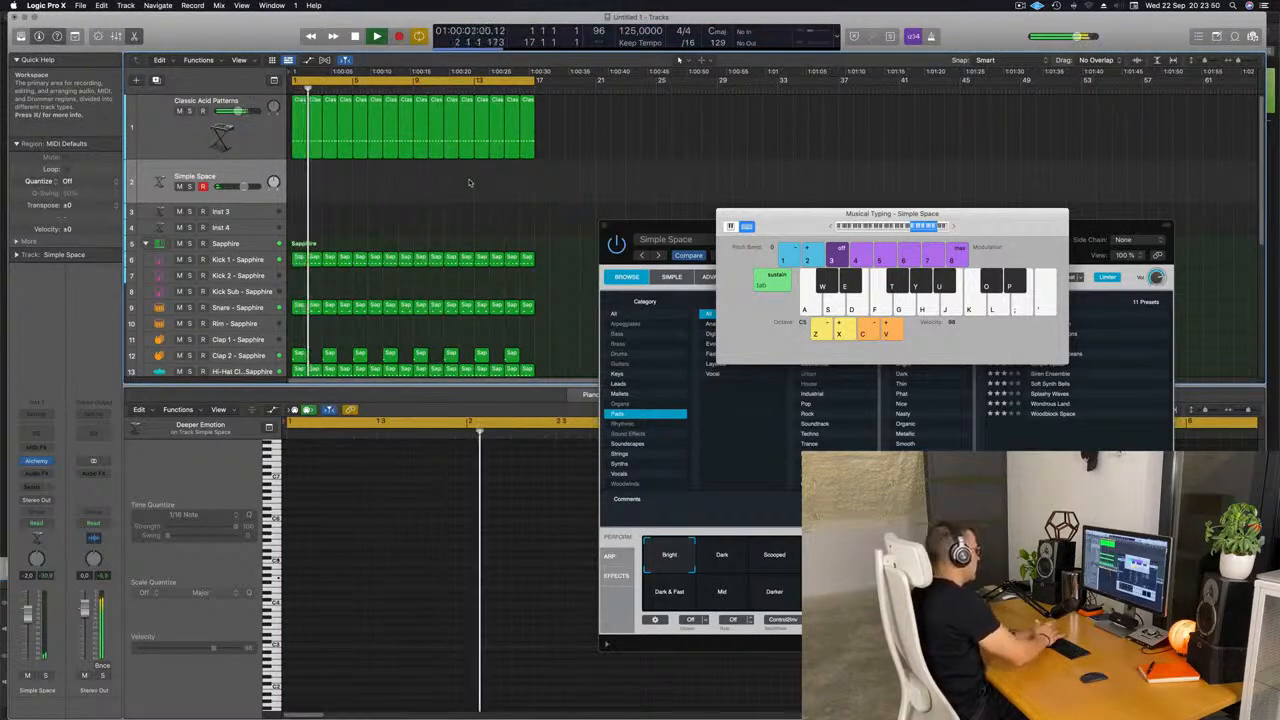
{"action": "key", "text": "r"}
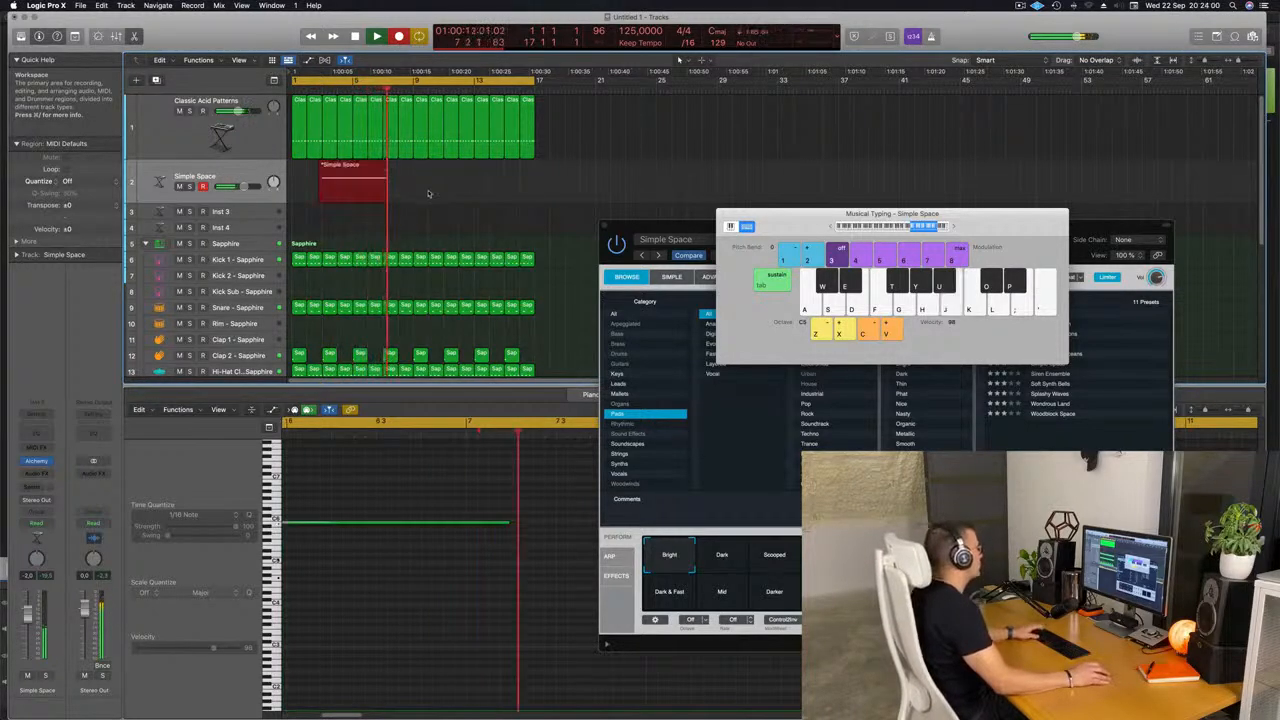
{"action": "key", "text": "space"}
Cut the Simple Space region to four bars, splitting the crossing note, and move it to start at bar 1
{"action": "scroll", "coordinate": [502, 582], "scroll_direction": "left", "scroll_amount": 3}
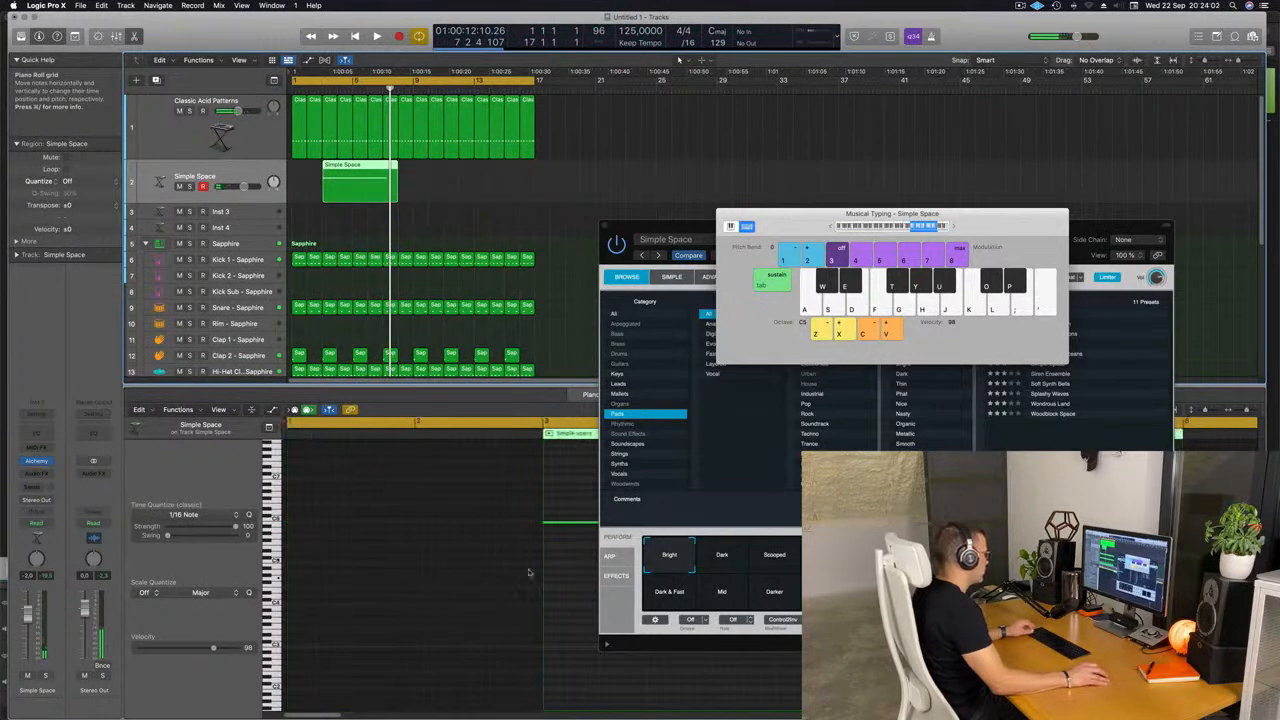
{"action": "scroll", "coordinate": [530, 570], "scroll_direction": "right", "scroll_amount": 5}
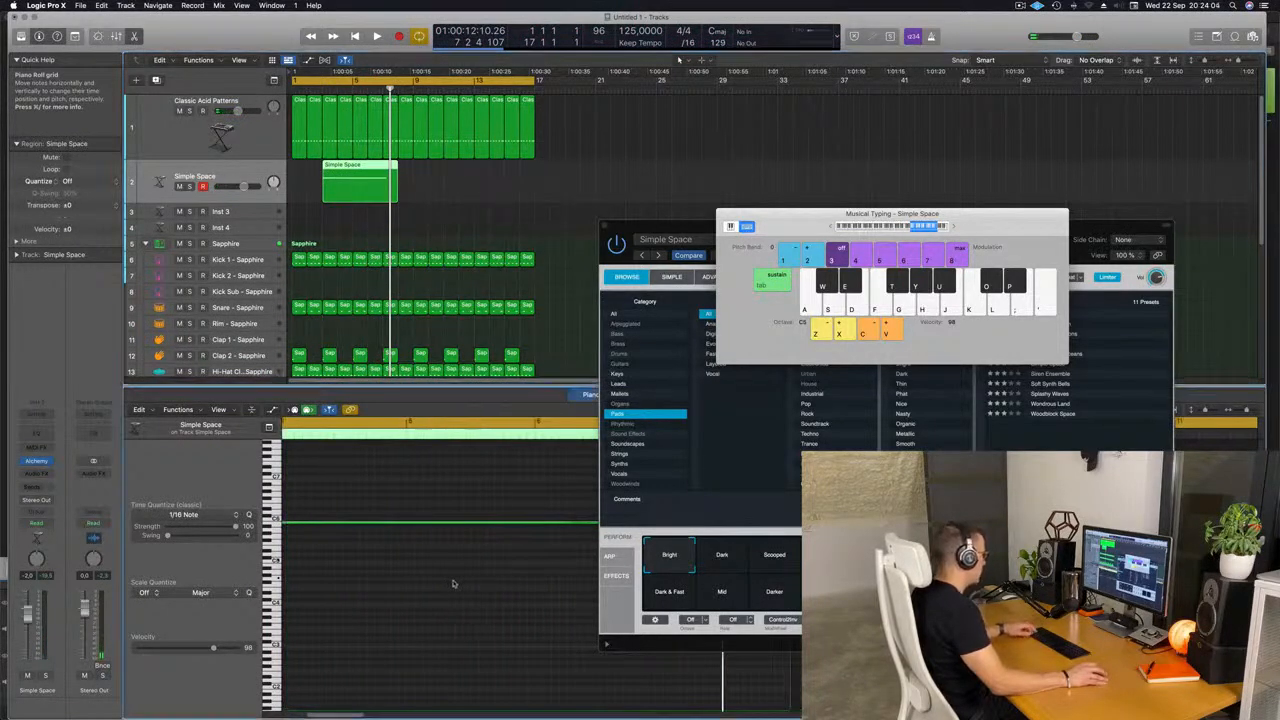
{"action": "scroll", "coordinate": [432, 551], "scroll_direction": "left", "scroll_amount": 3}
{"action": "scroll", "coordinate": [435, 550], "scroll_direction": "down", "scroll_amount": 3}
{"action": "key", "text": "space"}
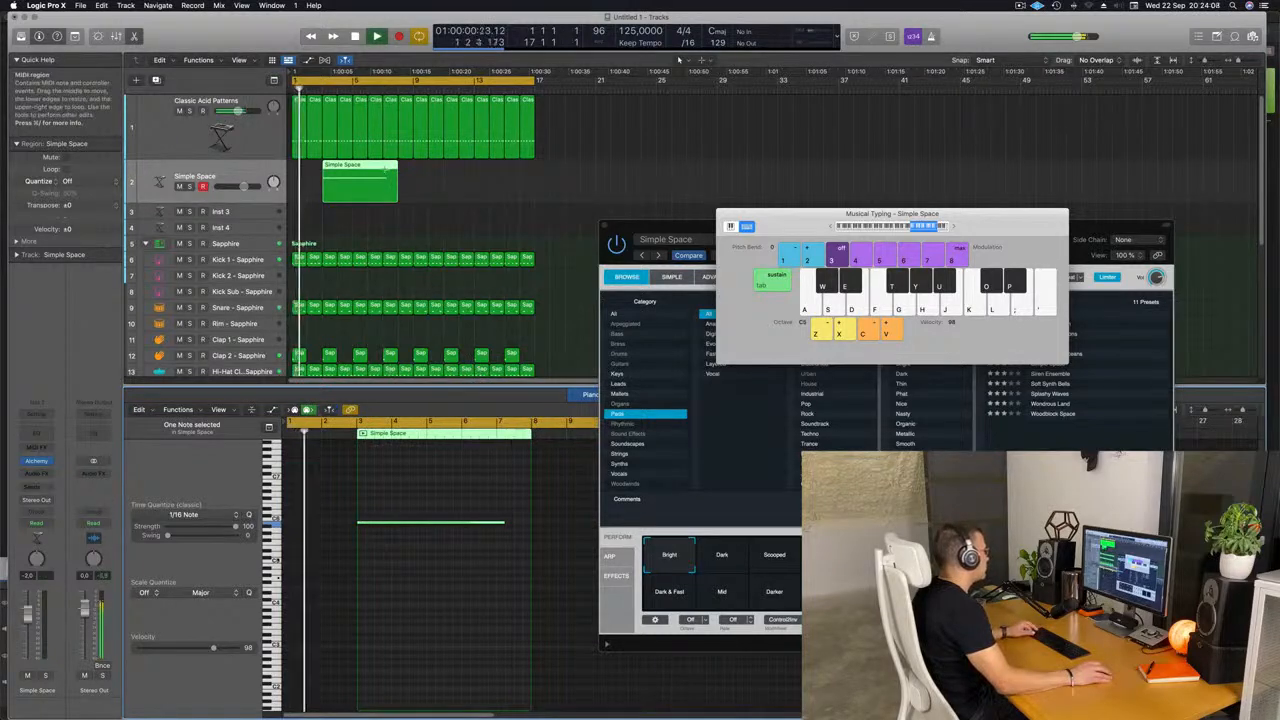
{"action": "left_click", "coordinate": [358, 179]}
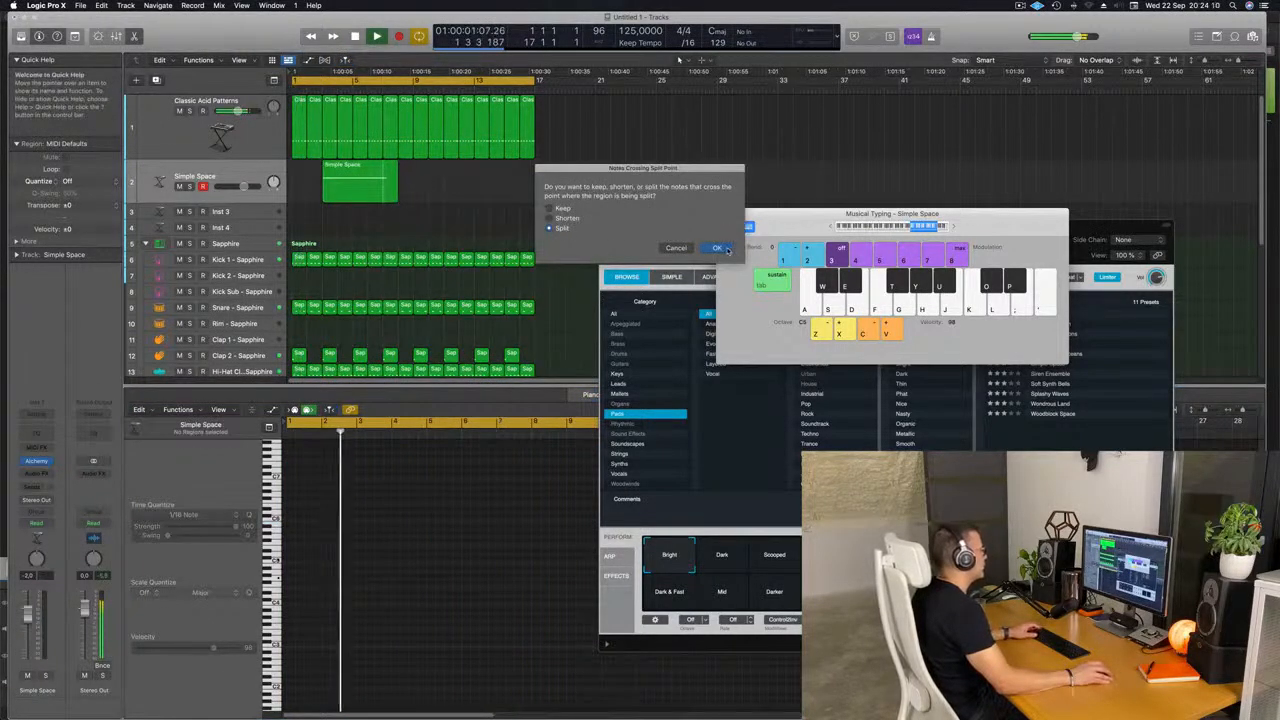
{"action": "left_click", "coordinate": [719, 248]}
{"action": "left_click_drag", "start_coordinate": [362, 173], "coordinate": [332, 175]}
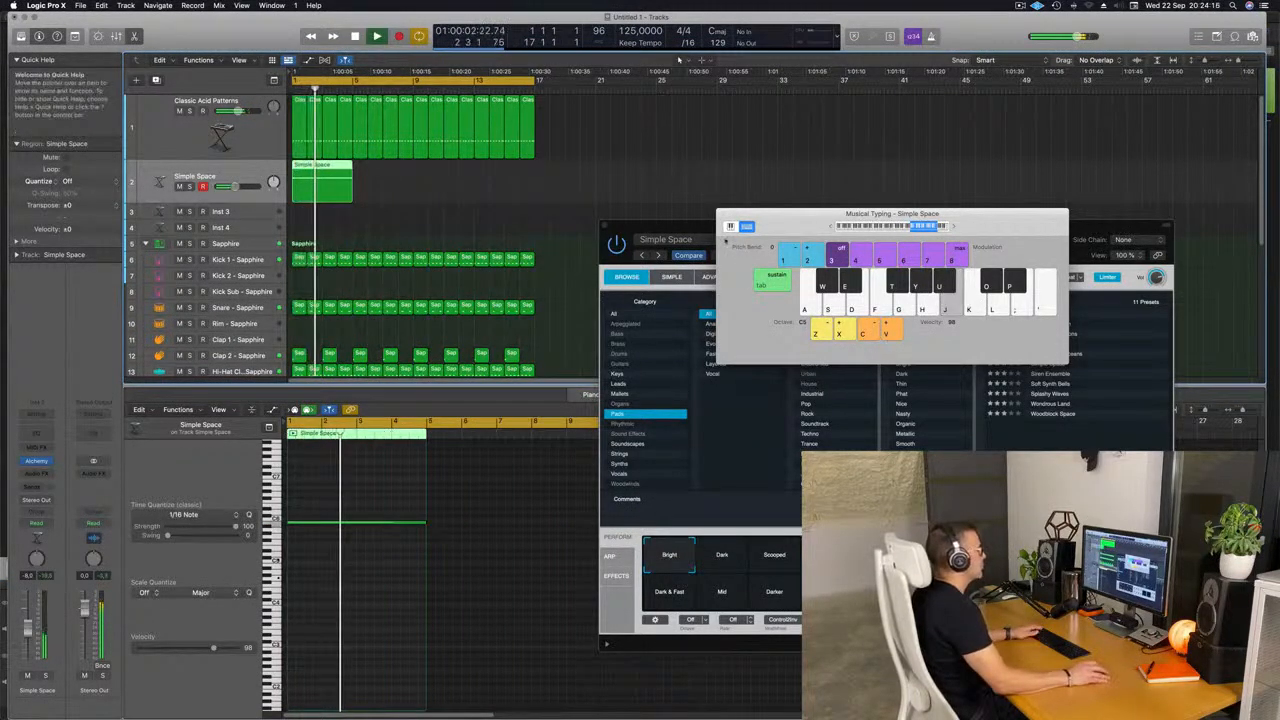
Audition Simple Space's Scooped, Dark, Resonant and Dark & Fast variations during playback and raise the track's volume
{"action": "left_click_drag", "start_coordinate": [652, 225], "coordinate": [470, 144]}
{"action": "key", "text": "space"}
{"action": "key", "text": "space"}
{"action": "left_click", "coordinate": [593, 476]}
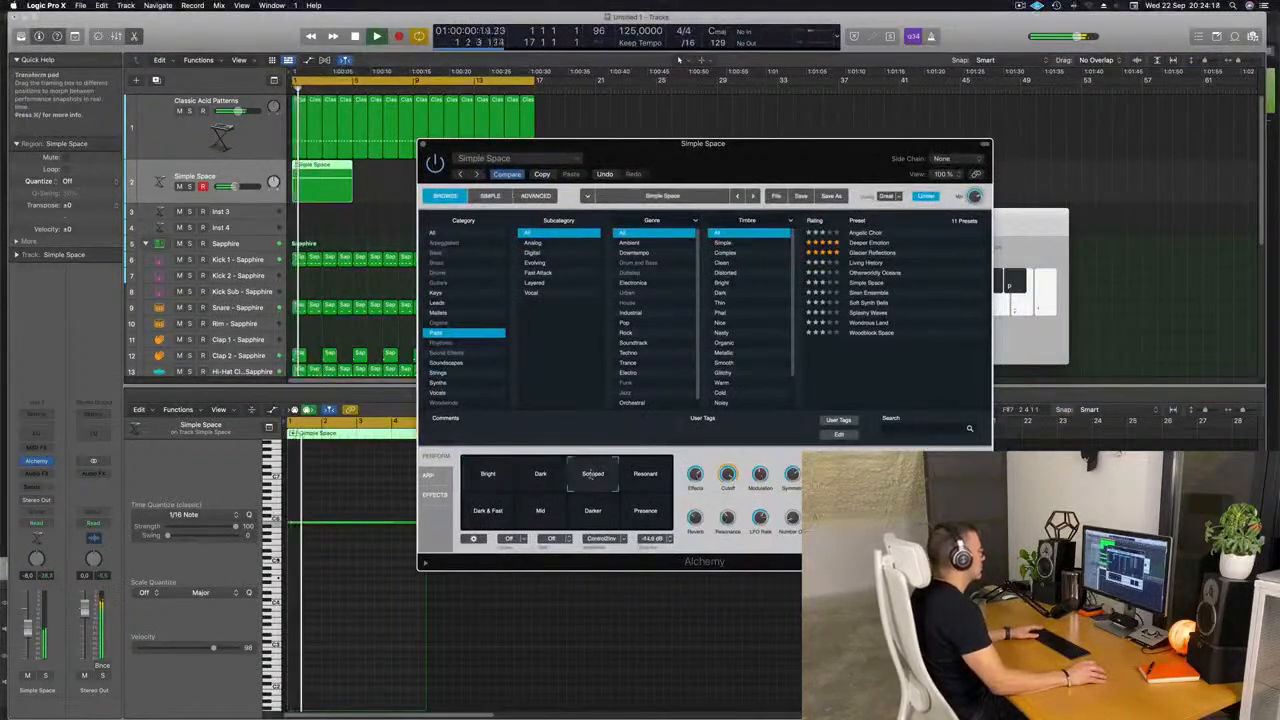
{"action": "left_click", "coordinate": [541, 475]}
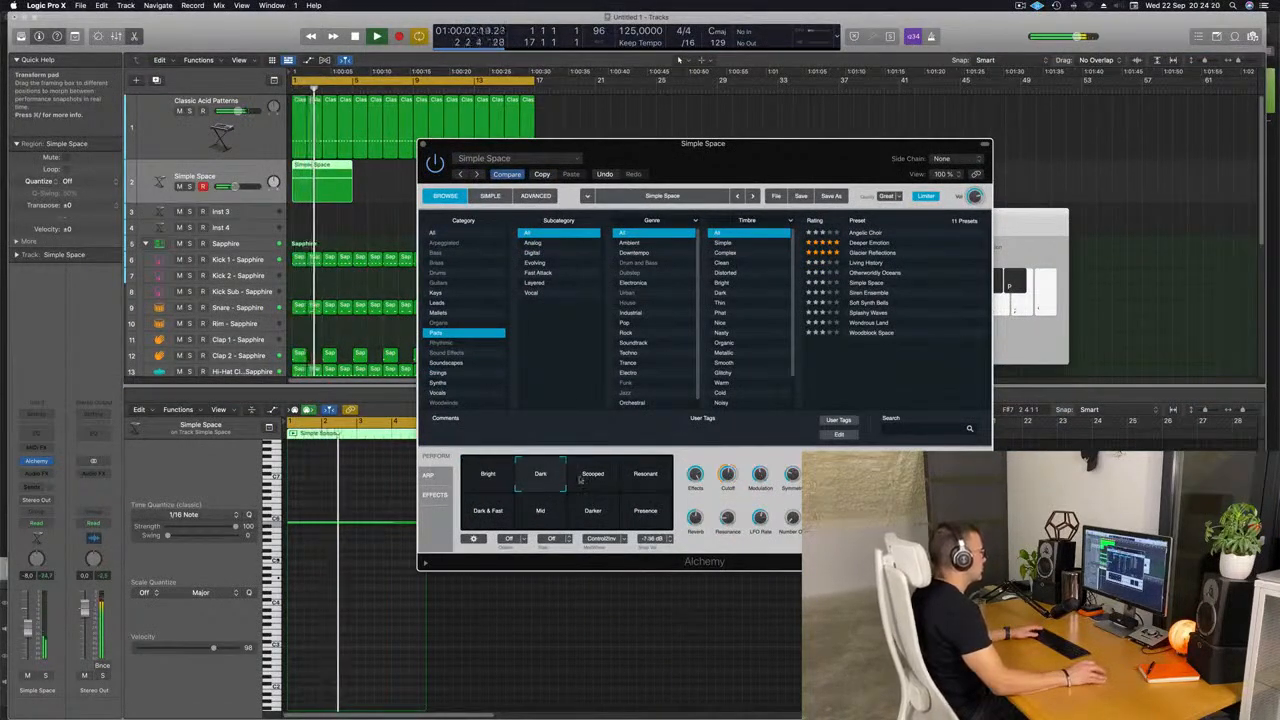
{"action": "left_click", "coordinate": [657, 478]}
{"action": "left_click", "coordinate": [498, 512]}
{"action": "left_click_drag", "start_coordinate": [29, 629], "coordinate": [30, 621]}
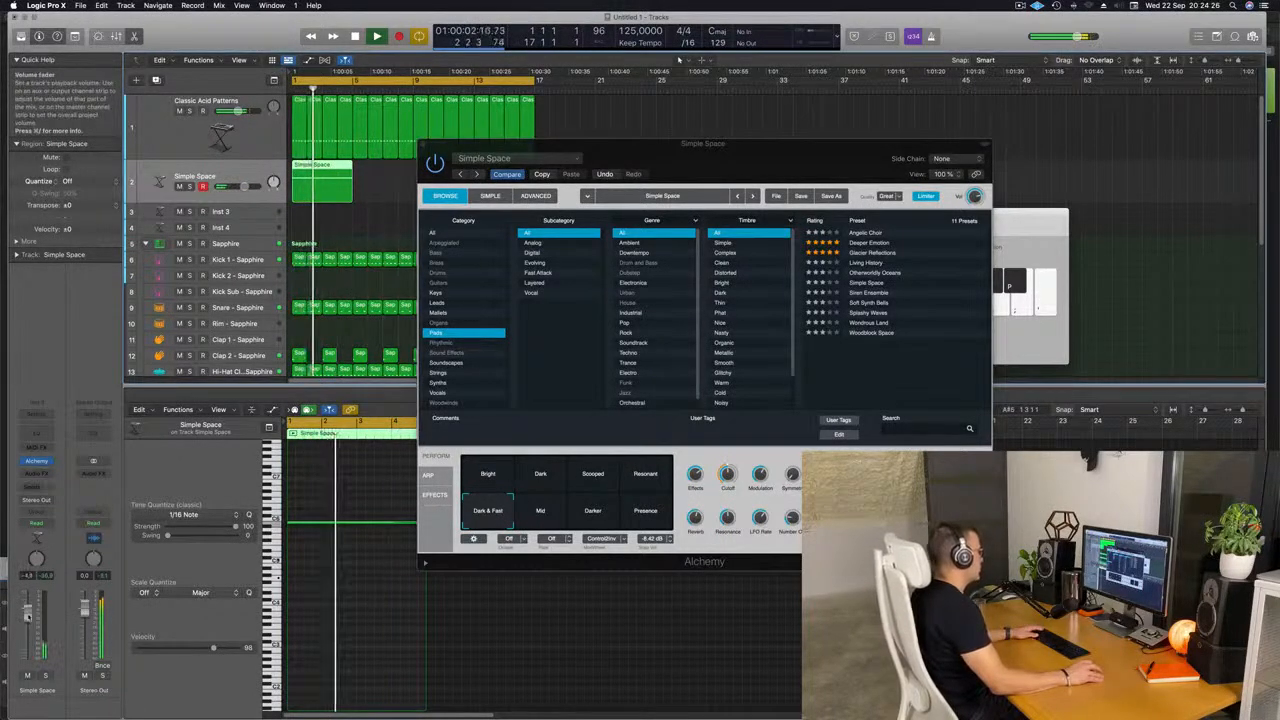
Compare the Mid, Darker and Presence variations of Simple Space and choose Darker
{"action": "left_click", "coordinate": [546, 517]}
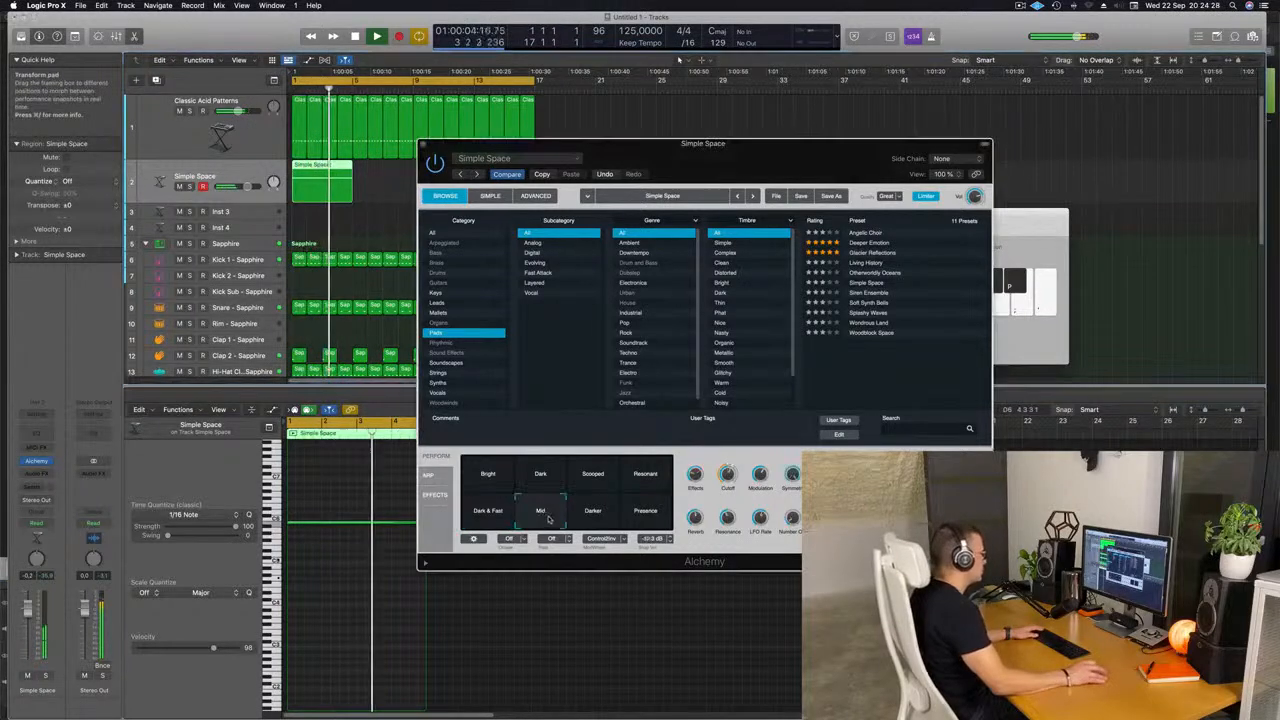
{"action": "left_click", "coordinate": [591, 514]}
{"action": "left_click", "coordinate": [634, 512]}
{"action": "left_click", "coordinate": [537, 514]}
{"action": "left_click", "coordinate": [591, 512]}
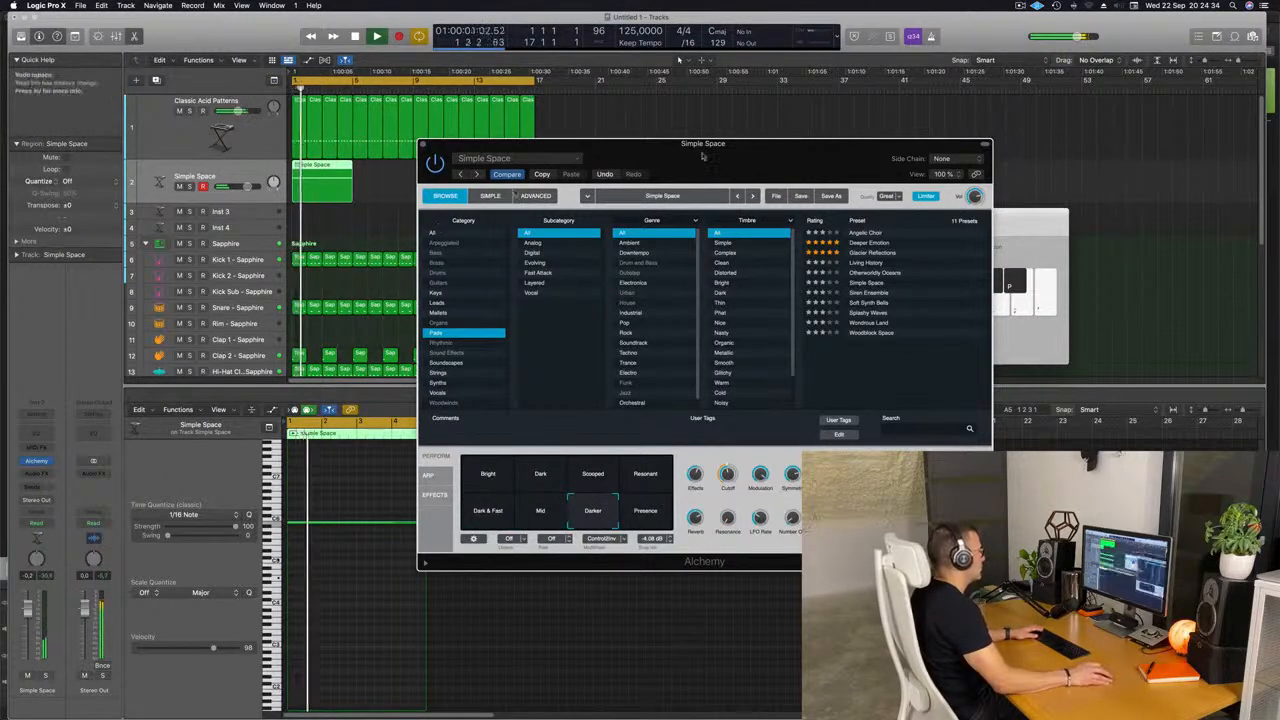
Repeat the four-bar Simple Space region three times to fill 16 bars, and adjust Alchemy's output volume
{"action": "left_click_drag", "start_coordinate": [703, 149], "coordinate": [1188, 165]}
{"action": "left_click_drag", "start_coordinate": [415, 186], "coordinate": [300, 188]}
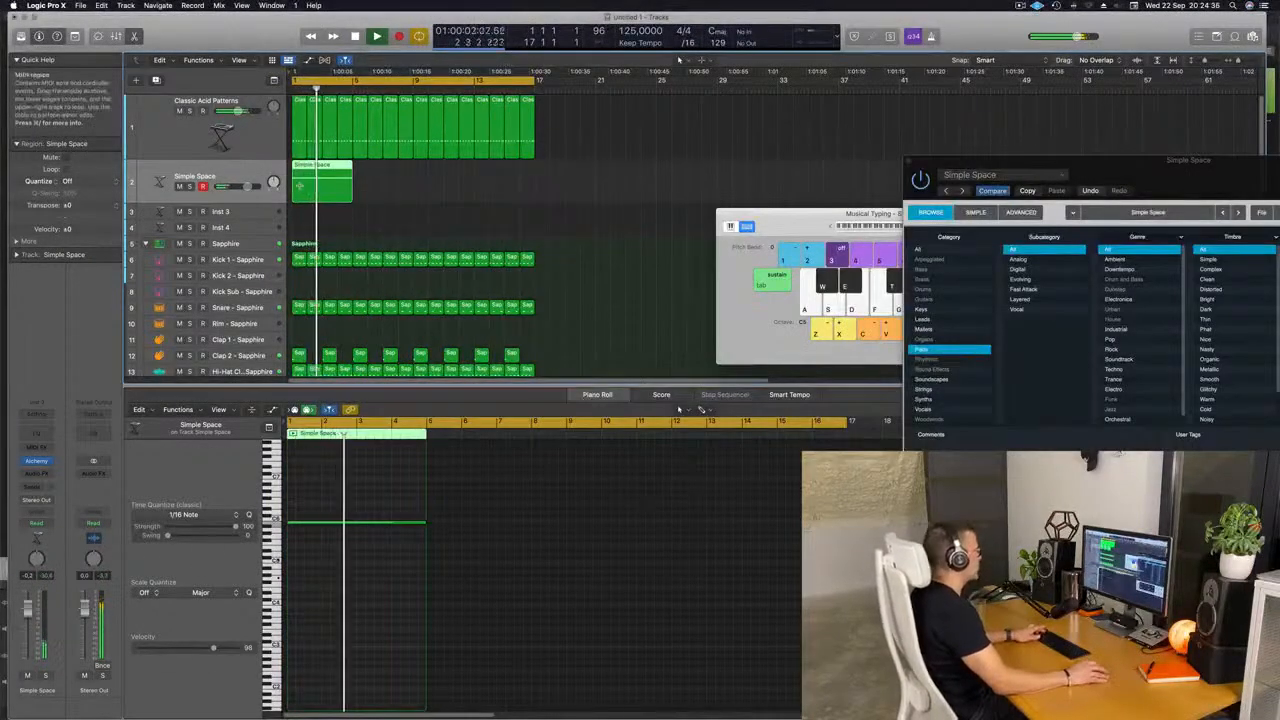
{"action": "key", "text": "super+r"}
{"action": "key", "text": "super+r"}
{"action": "key", "text": "super+r"}
{"action": "left_click_drag", "start_coordinate": [1125, 158], "coordinate": [779, 75]}
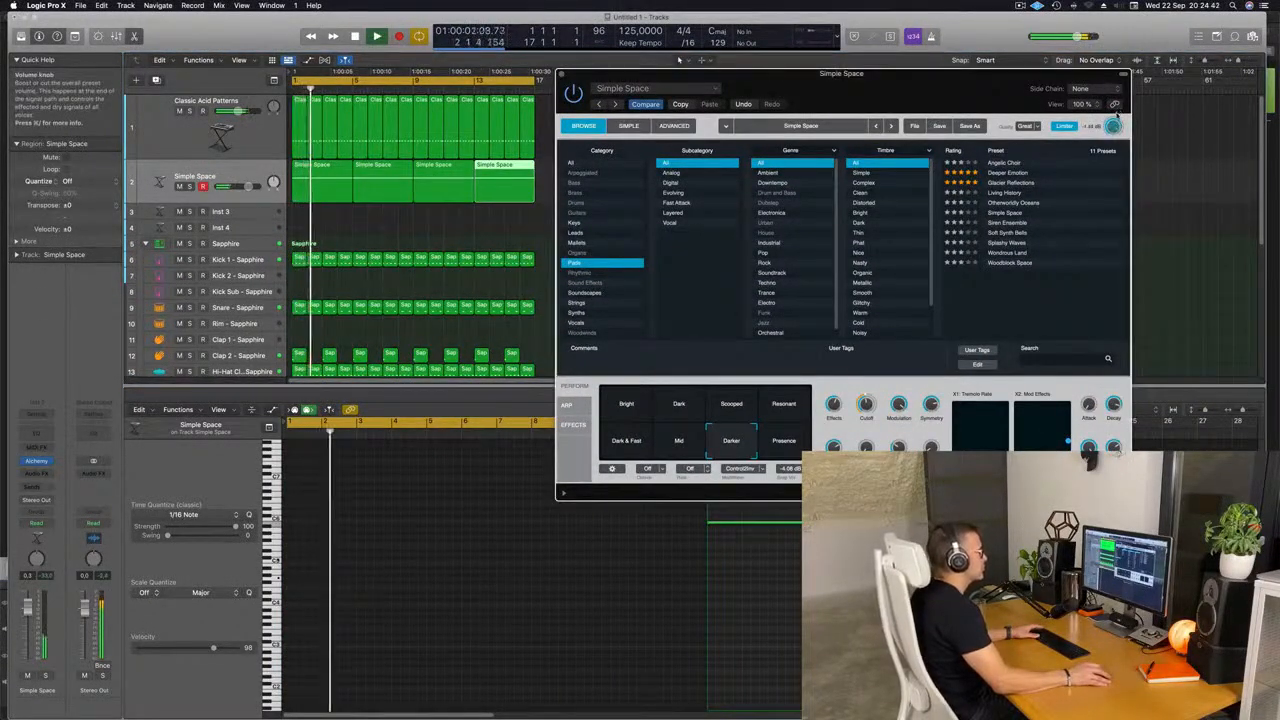
{"action": "left_click_drag", "start_coordinate": [779, 75], "coordinate": [802, 79]}
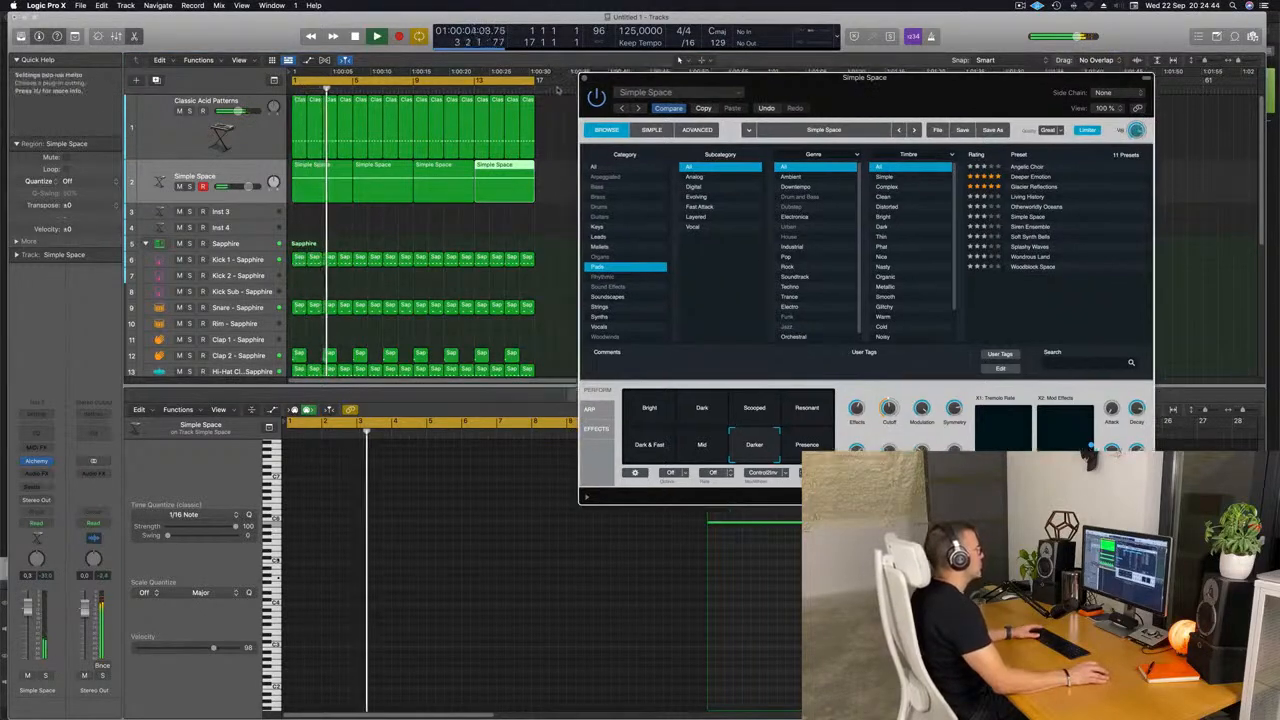
Close the Alchemy window and insert the Step FX multi-effect on the Simple Space track
{"action": "left_click", "coordinate": [585, 78]}
{"action": "key", "text": "Return"}
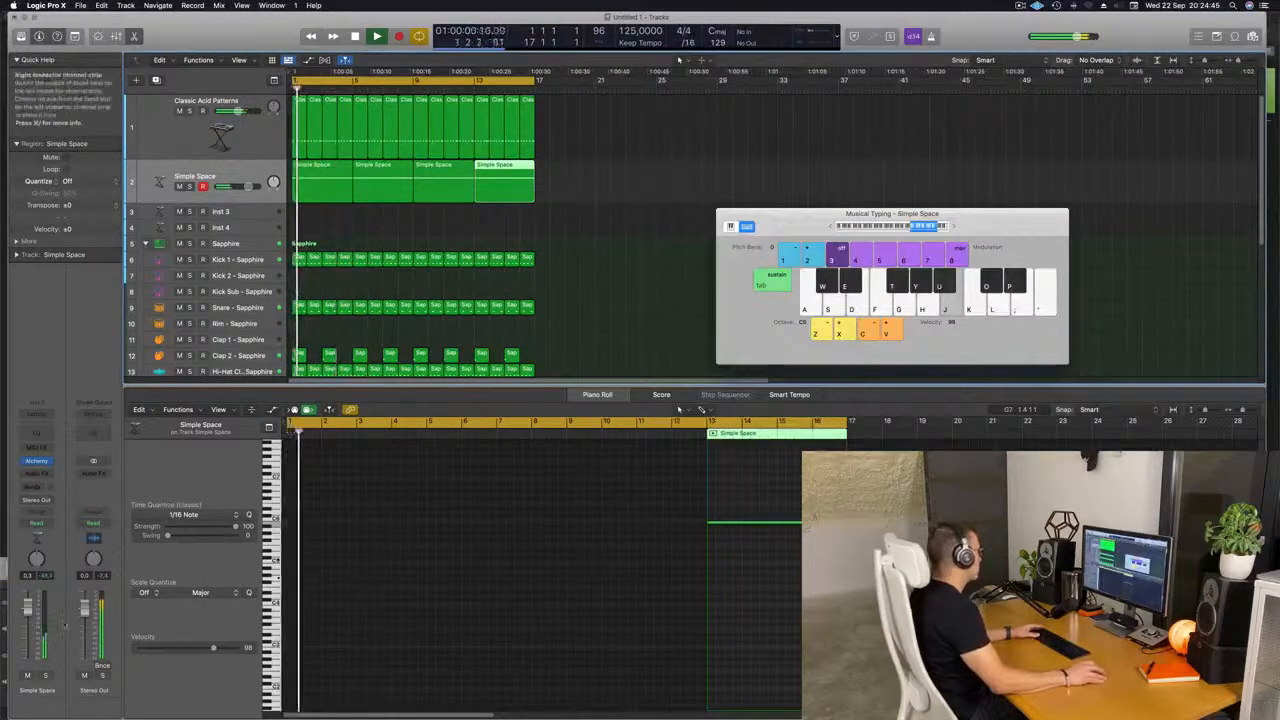
{"action": "left_click", "coordinate": [40, 472]}
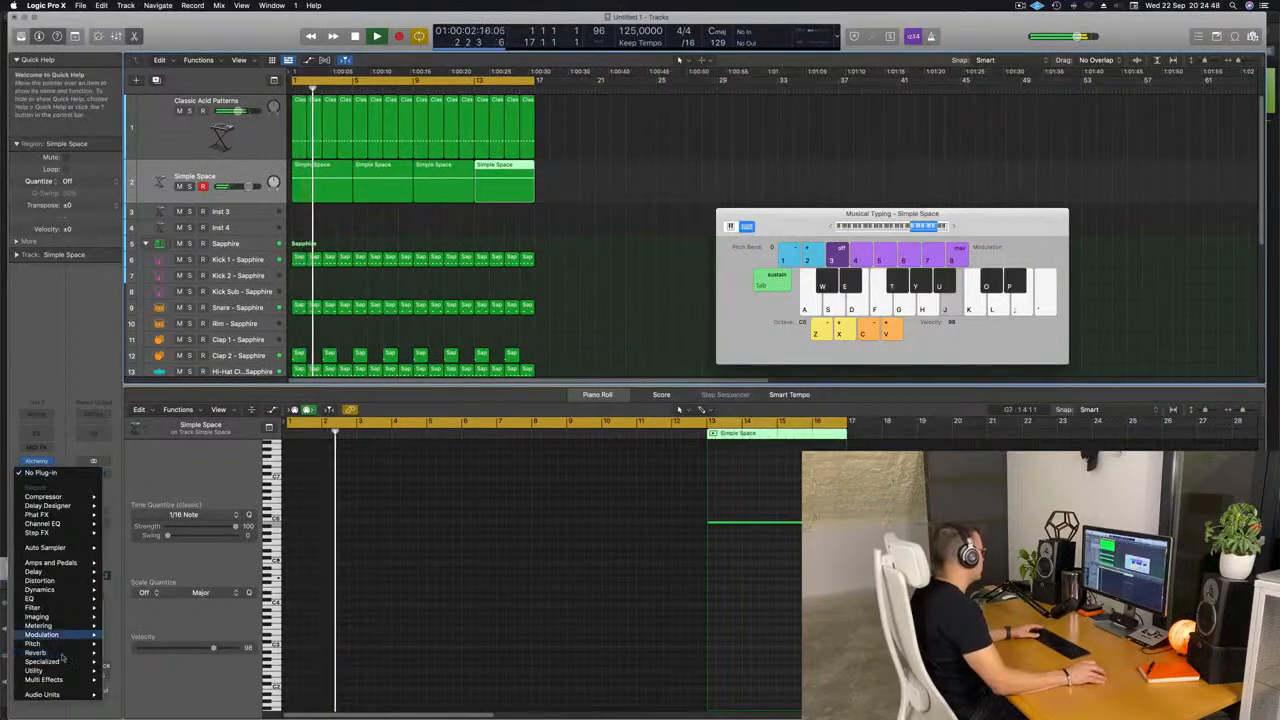
{"action": "mouse_move", "coordinate": [68, 679]}
{"action": "left_click", "coordinate": [185, 688]}
{"action": "left_click_drag", "start_coordinate": [714, 150], "coordinate": [864, 143]}
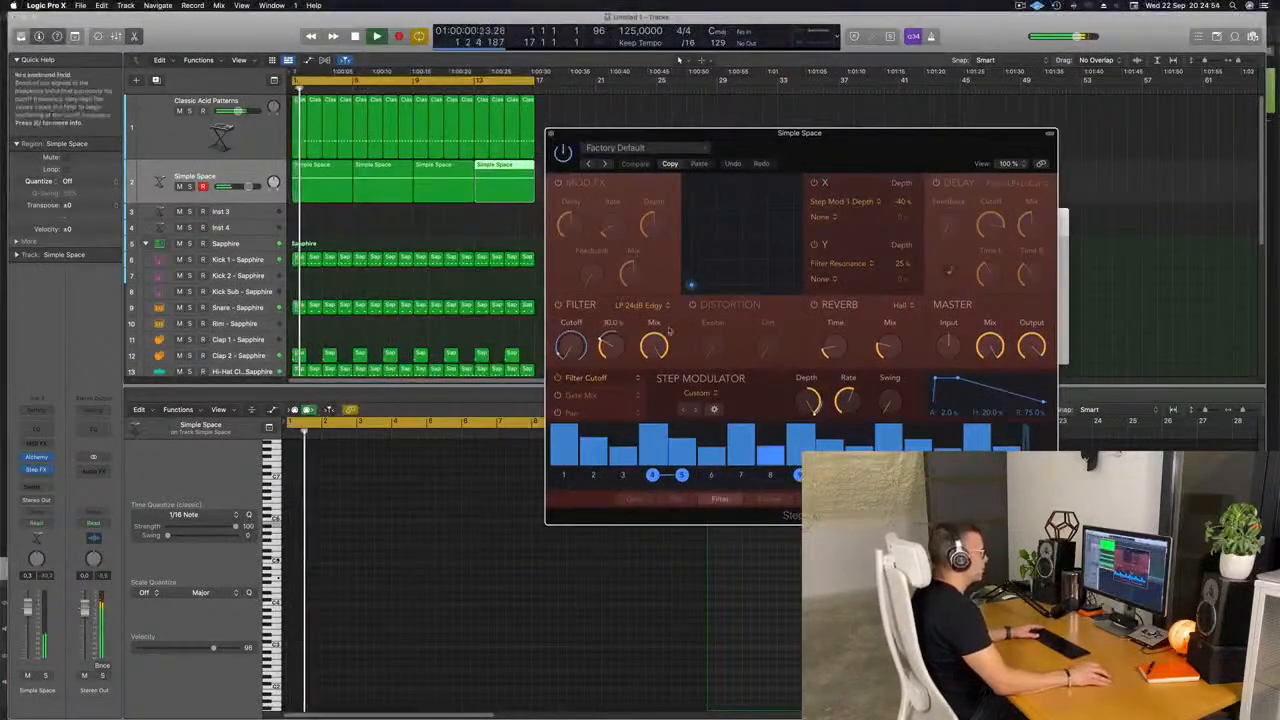
Raise the Simple Space track's volume and load the Broken Echoes preset in Step FX
{"action": "left_click_drag", "start_coordinate": [248, 186], "coordinate": [253, 186]}
{"action": "left_click_drag", "start_coordinate": [814, 146], "coordinate": [672, 165]}
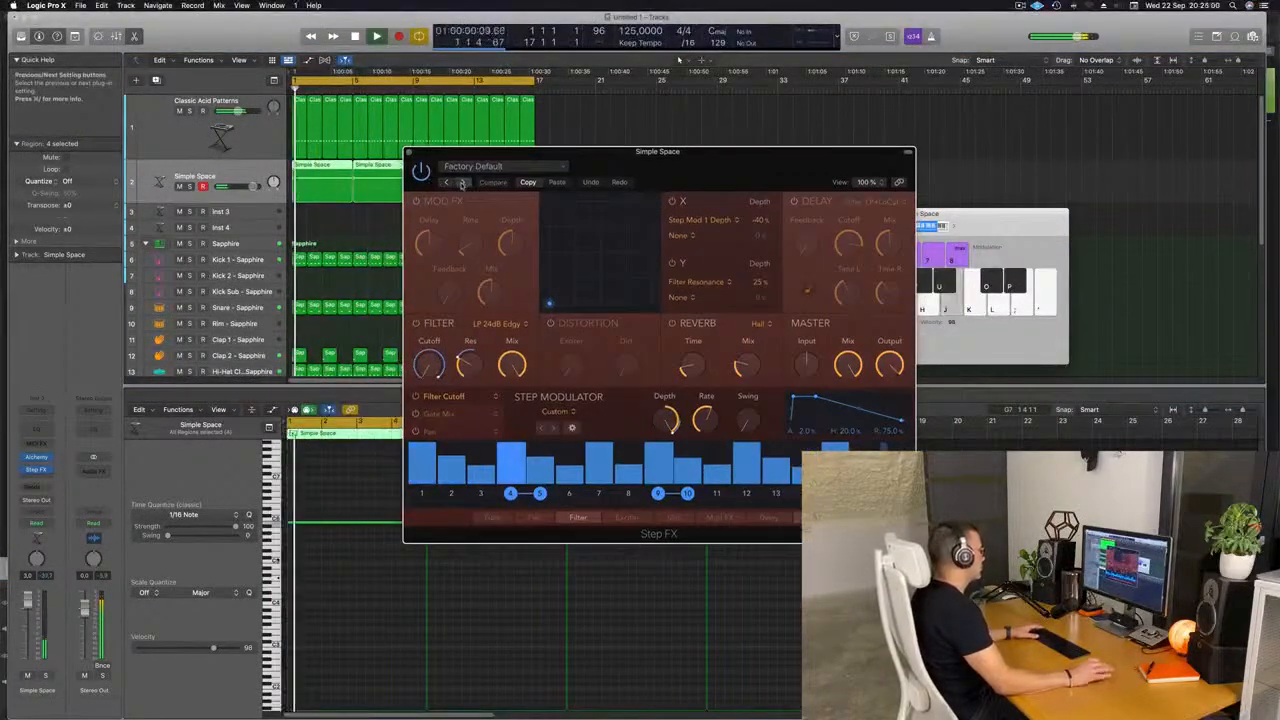
{"action": "left_click", "coordinate": [462, 182]}
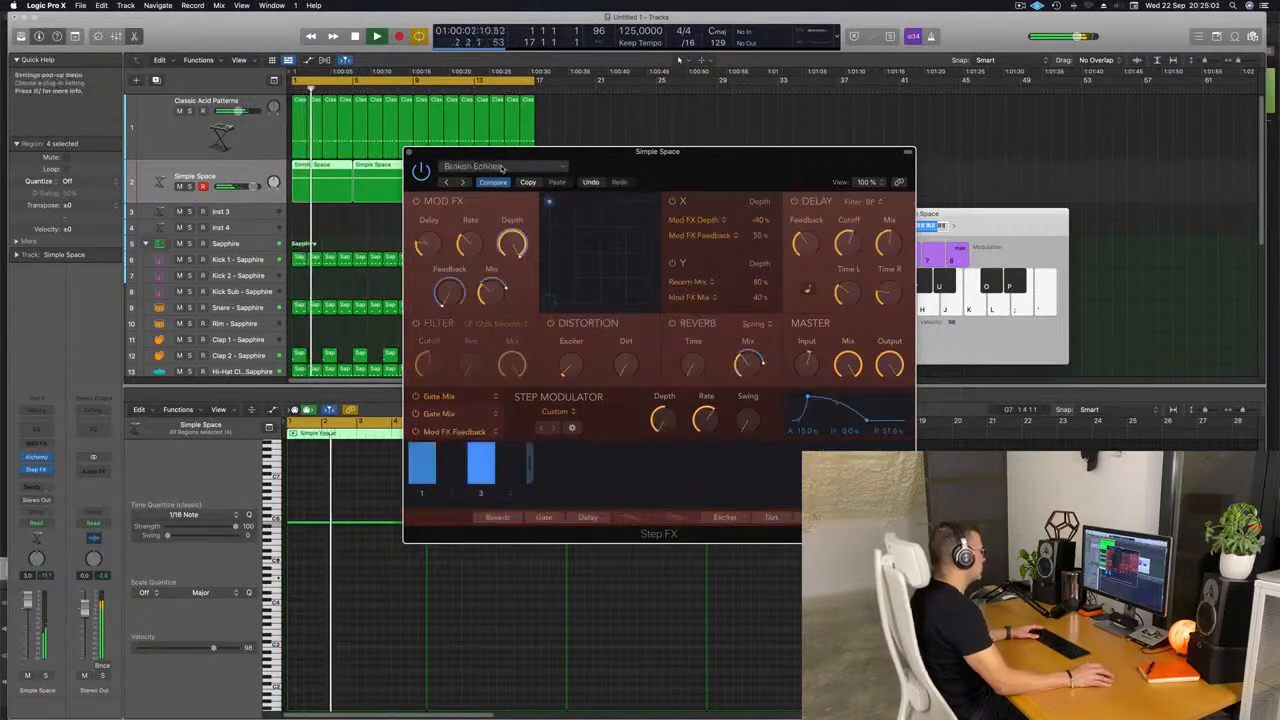
{"action": "left_click", "coordinate": [502, 168]}
{"action": "left_click", "coordinate": [690, 162]}
{"action": "left_click_drag", "start_coordinate": [690, 162], "coordinate": [714, 216]}
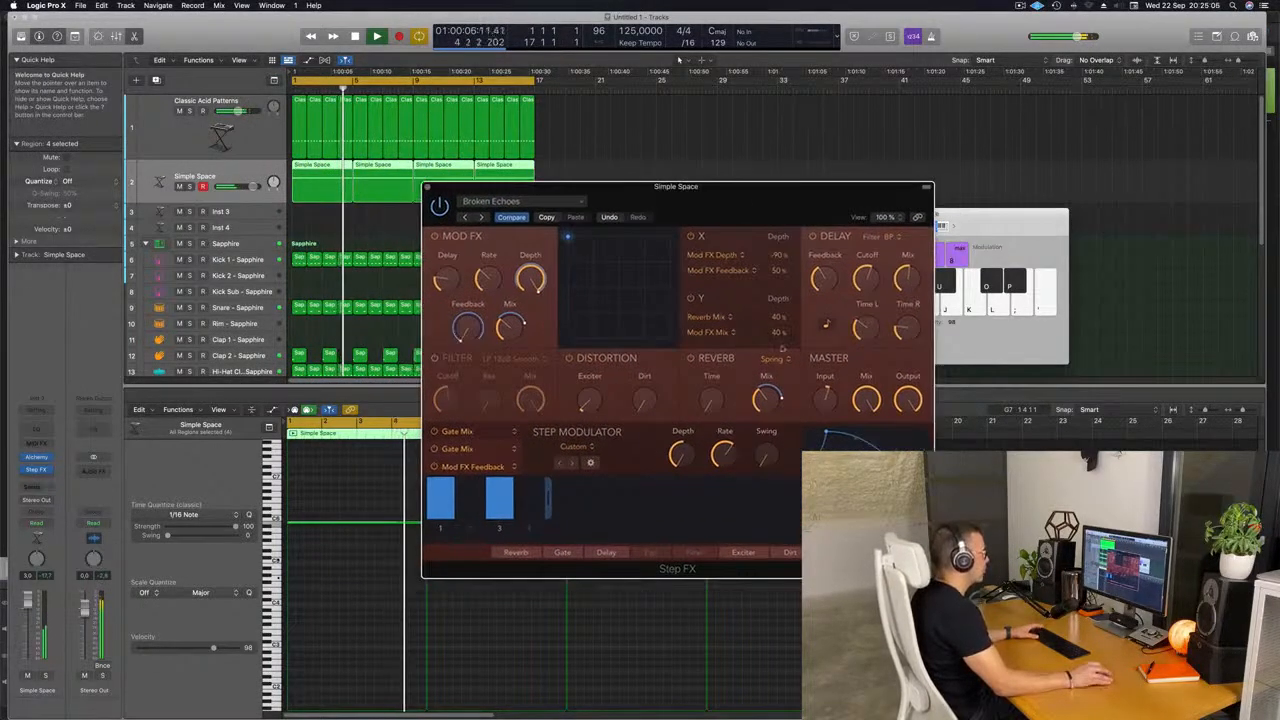
Lower the Step FX master mix to about 51.5% while the loop plays and close the plug-in window
{"action": "mouse_move", "coordinate": [870, 398]}
{"action": "left_mouse_down"}
{"action": "mouse_move", "coordinate": [870, 418]}
{"action": "mouse_move", "coordinate": [872, 400]}
{"action": "left_mouse_up"}
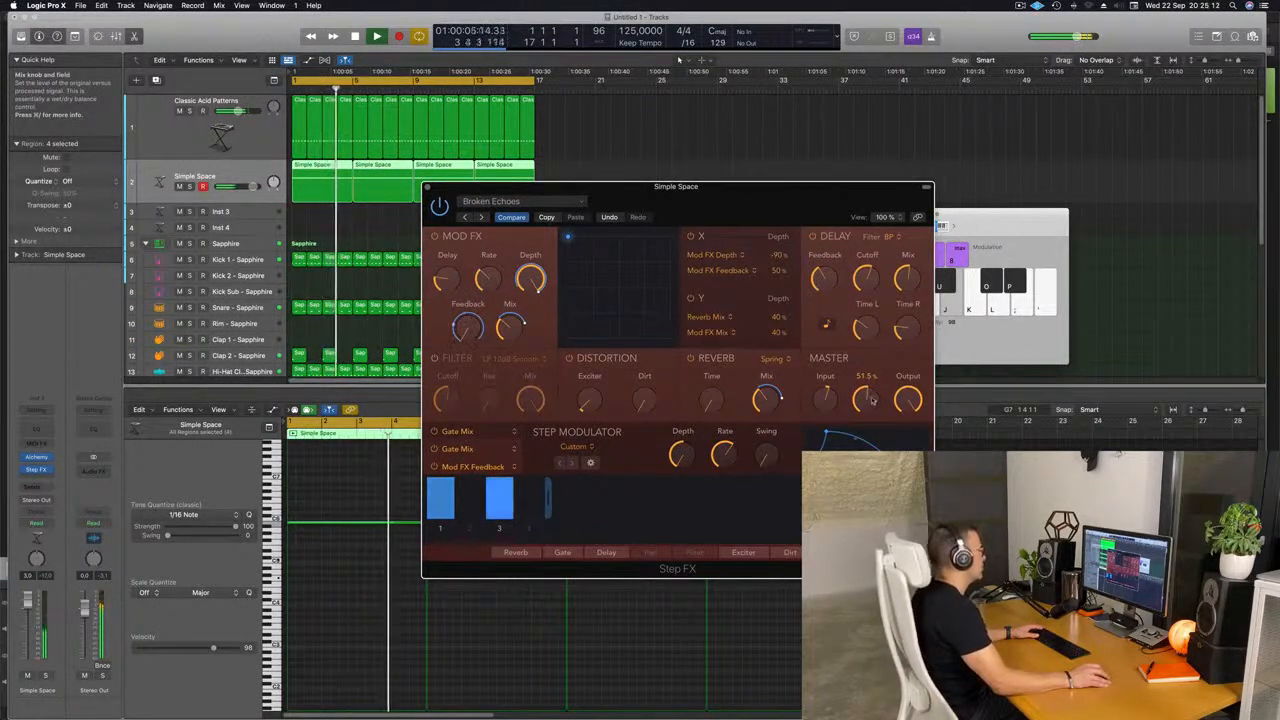
{"action": "mouse_move", "coordinate": [729, 456]}
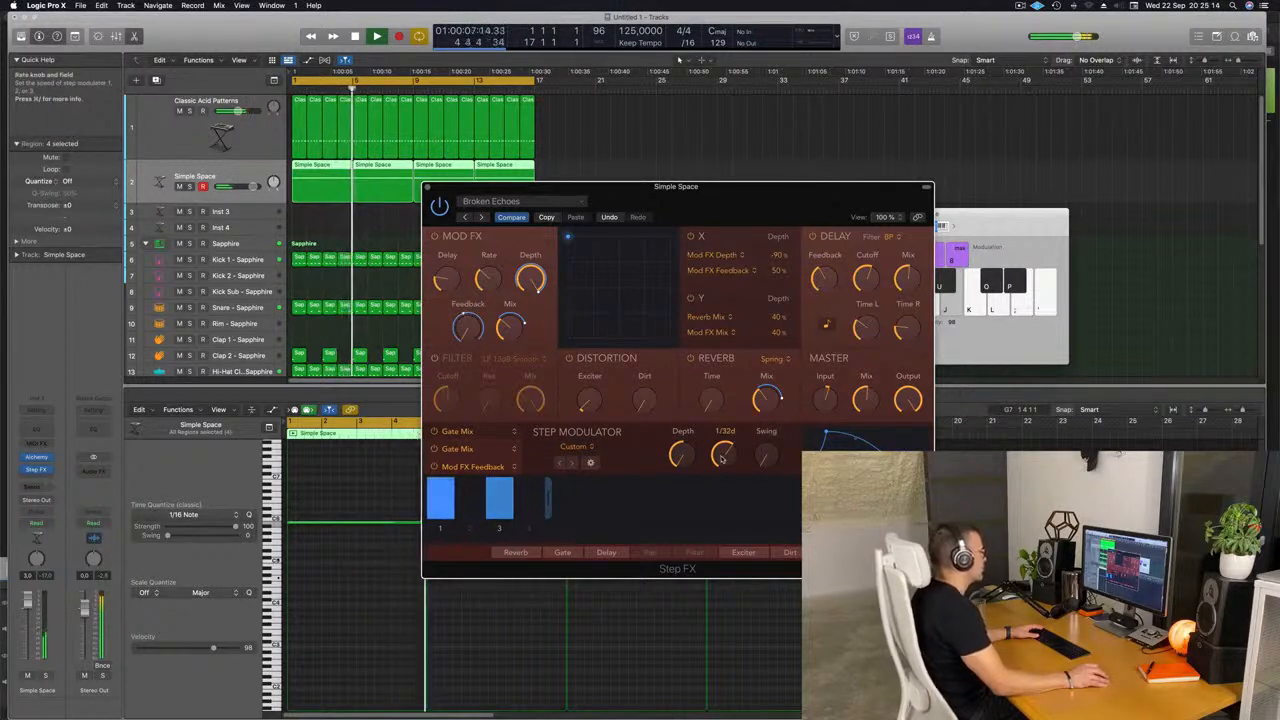
{"action": "mouse_move", "coordinate": [868, 399]}
{"action": "left_click_drag", "start_coordinate": [868, 399], "coordinate": [868, 400]}
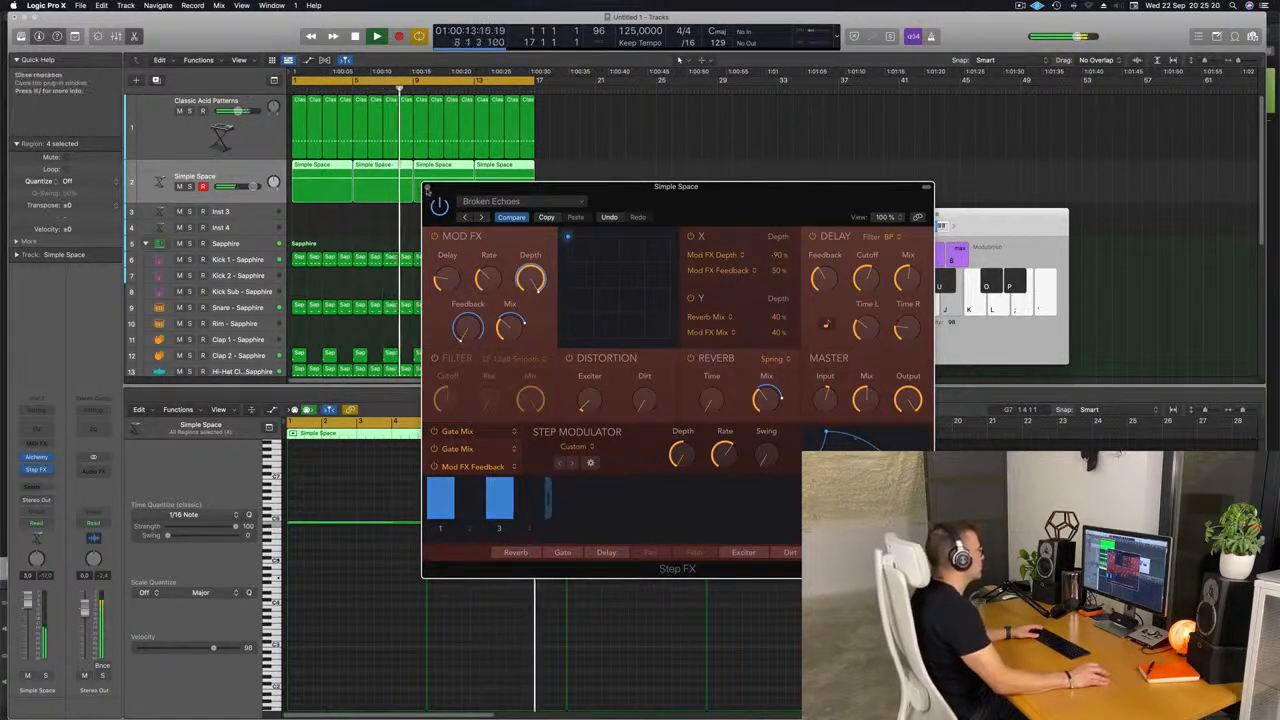
{"action": "left_click", "coordinate": [427, 187]}
Copy the first one-bar Classic Acid Patterns region to the start of the empty Inst 3 track
{"action": "scroll", "coordinate": [351, 235], "scroll_direction": "down", "scroll_amount": 5}
{"action": "key", "text": "Return"}
{"action": "left_click", "coordinate": [243, 215]}
{"action": "scroll", "coordinate": [459, 251], "scroll_direction": "down", "scroll_amount": 5}
{"action": "key", "text": "space"}
{"action": "scroll", "coordinate": [469, 251], "scroll_direction": "up", "scroll_amount": 5}
{"action": "key", "text": "space"}
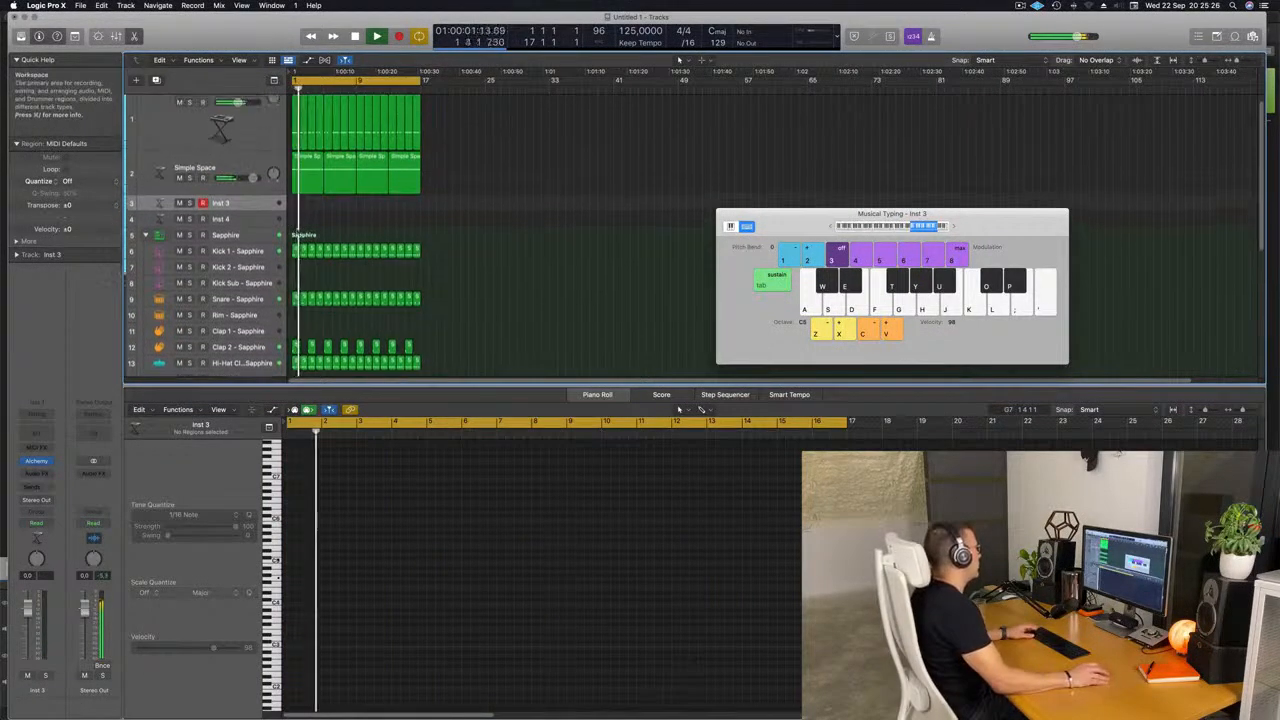
{"action": "left_click", "coordinate": [294, 130]}
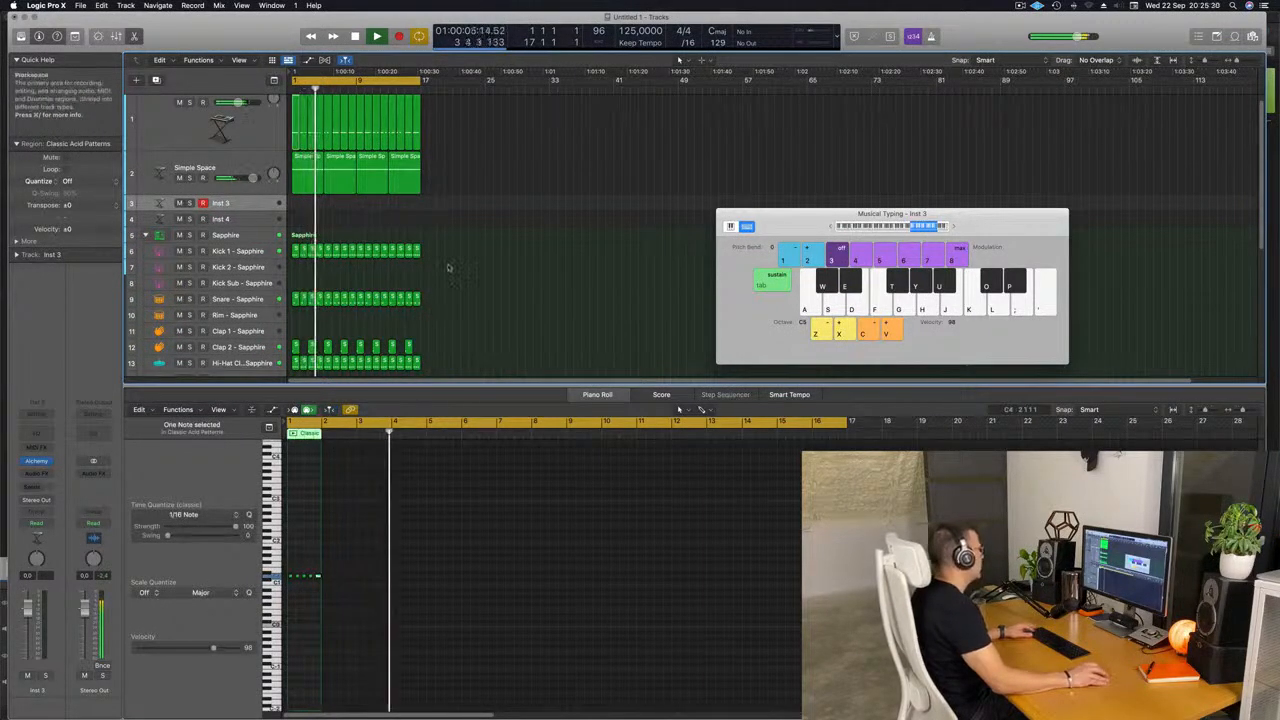
{"action": "scroll", "coordinate": [440, 266], "scroll_direction": "down", "scroll_amount": 1}
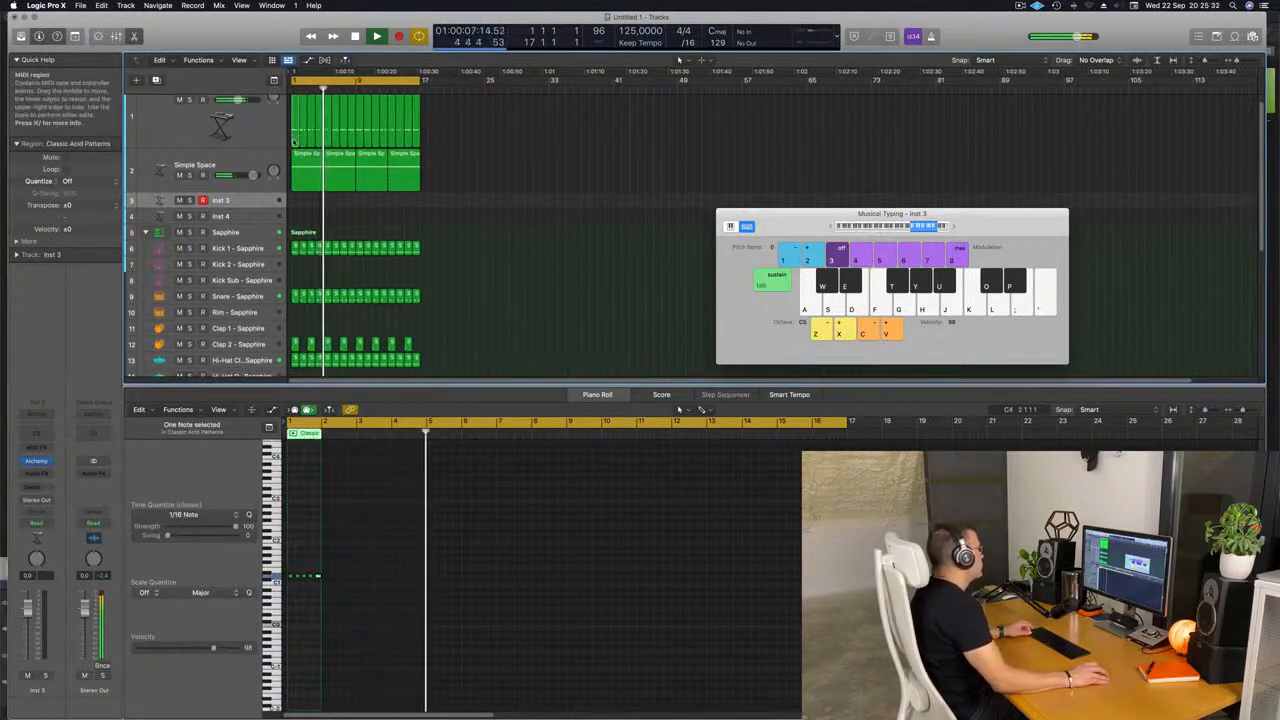
{"action": "left_click_drag", "start_coordinate": [292, 175], "coordinate": [296, 201]}
Delete every note except the first from the copied region on Inst 3 and play it back
{"action": "left_click_drag", "start_coordinate": [354, 570], "coordinate": [286, 604]}
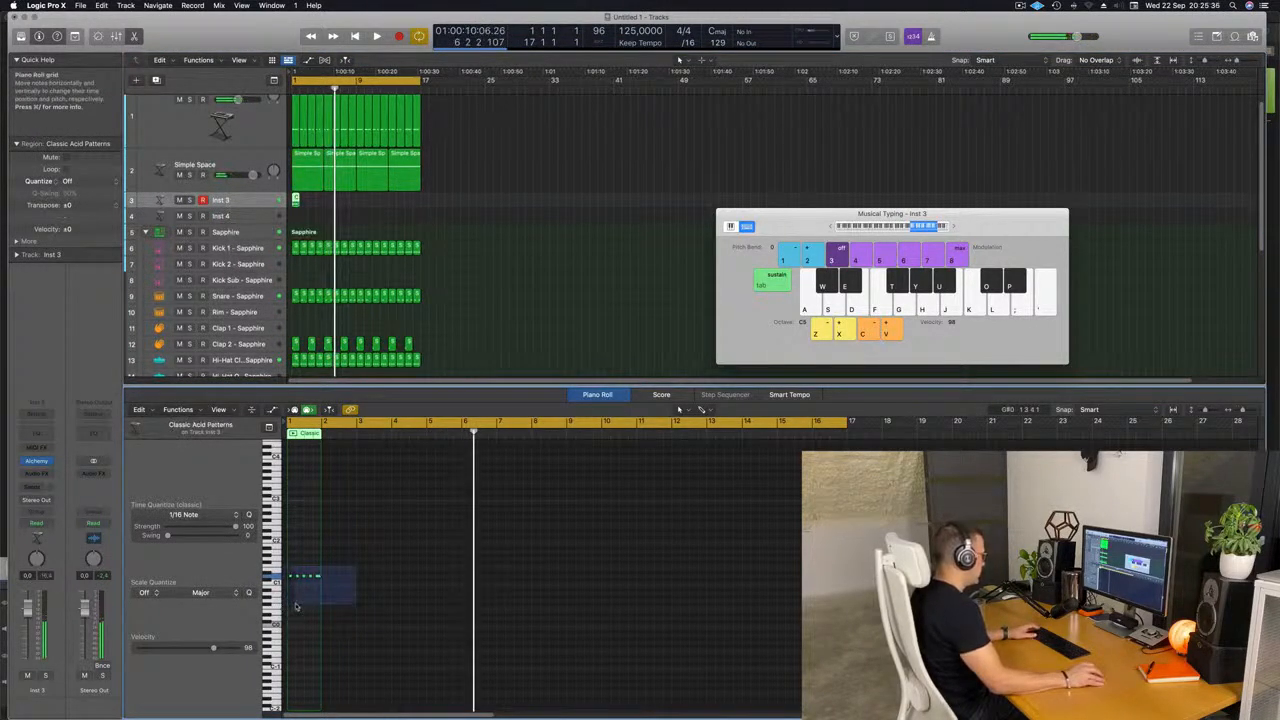
{"action": "key", "text": "space"}
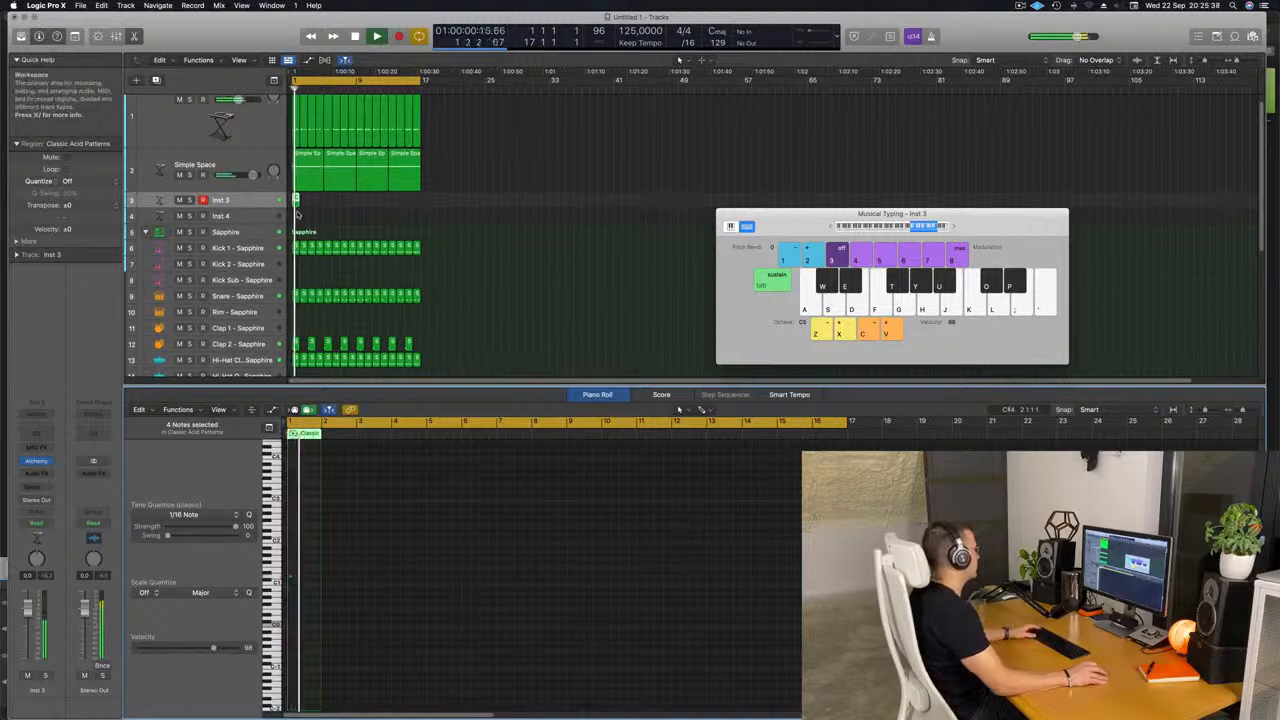
{"action": "scroll", "coordinate": [304, 211], "scroll_direction": "up", "scroll_amount": 5}
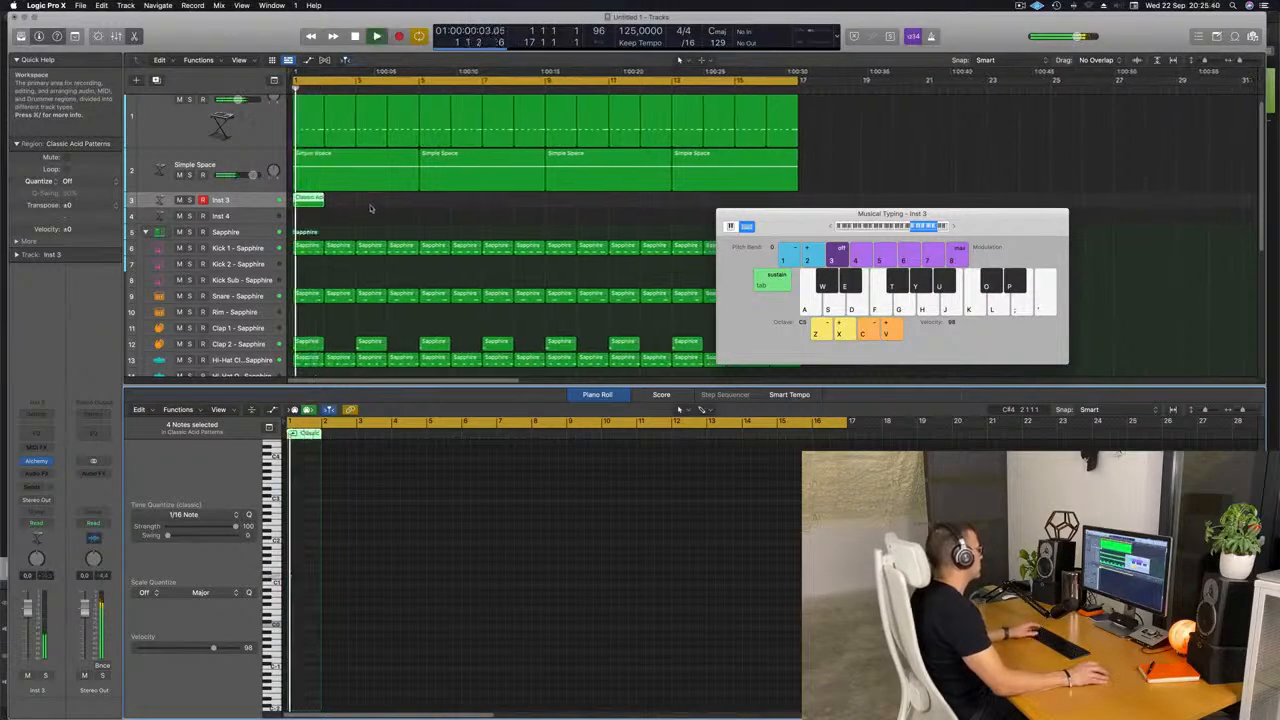
Open Alchemy on Inst 3 and load the Bright Punchy Synth preset from the Brass category
{"action": "left_click", "coordinate": [236, 203]}
{"action": "left_click", "coordinate": [37, 461]}
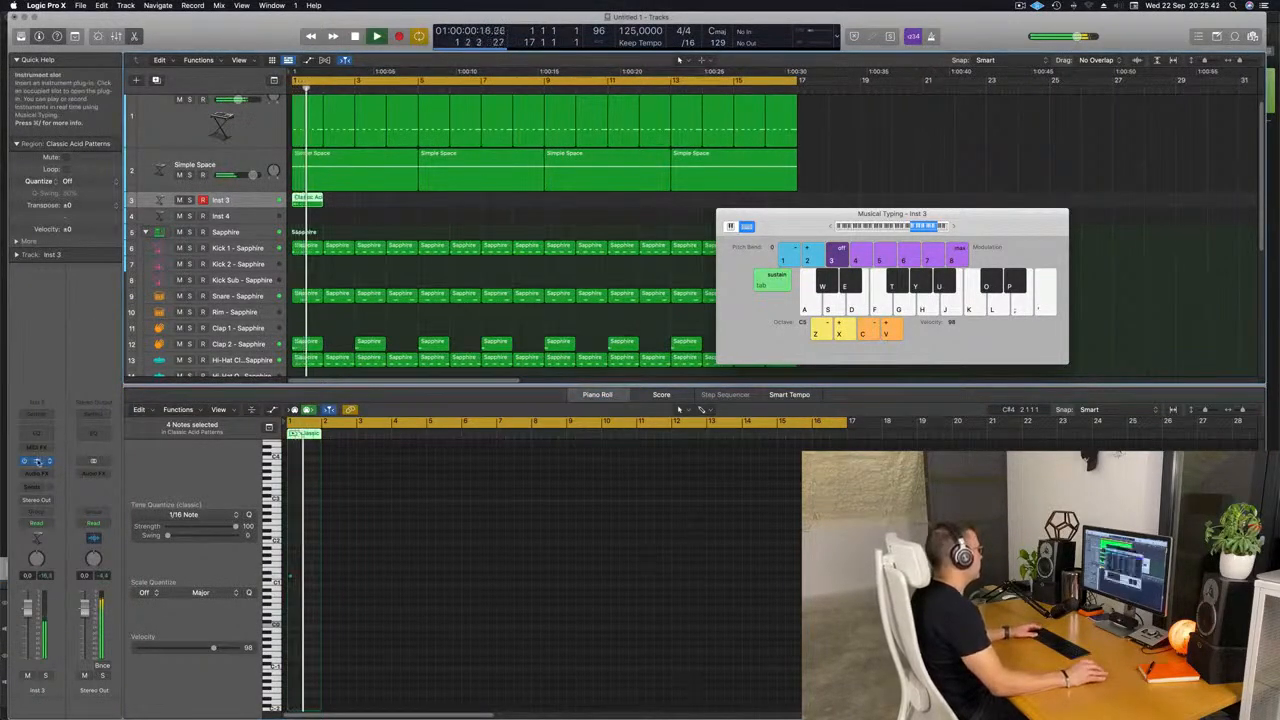
{"action": "key", "text": "space"}
{"action": "left_click", "coordinate": [414, 259]}
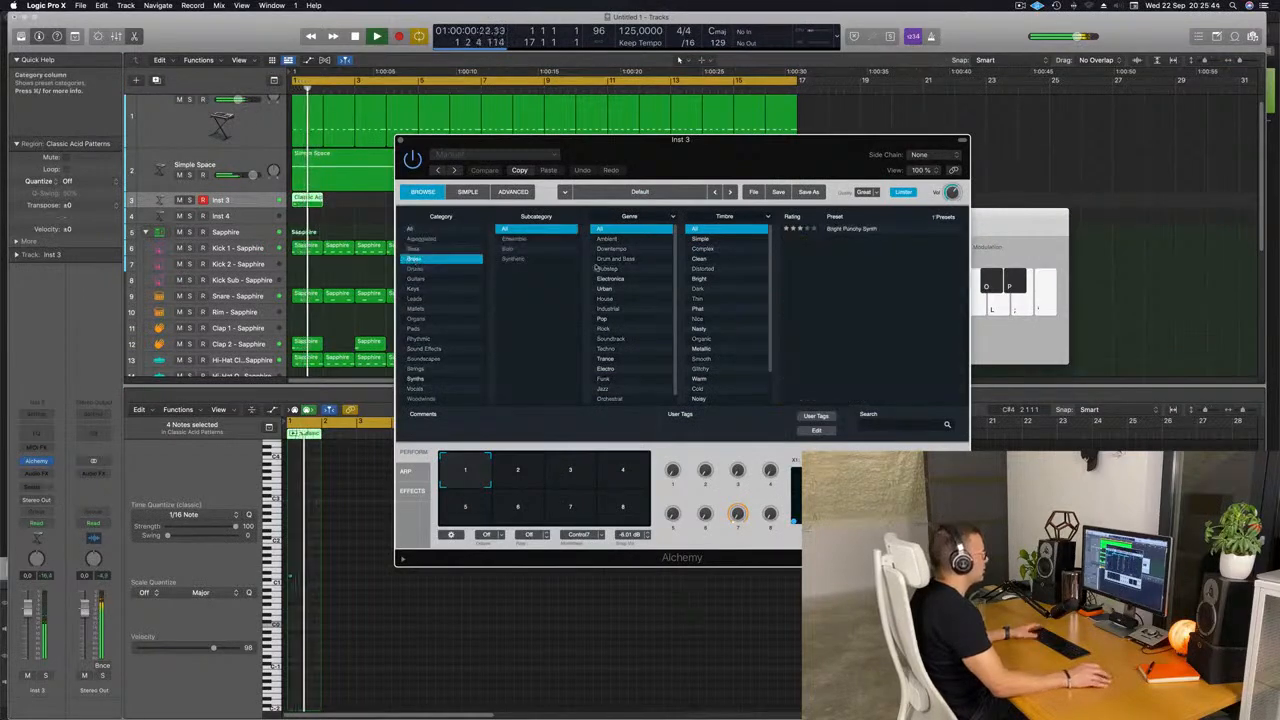
{"action": "left_click", "coordinate": [845, 229]}
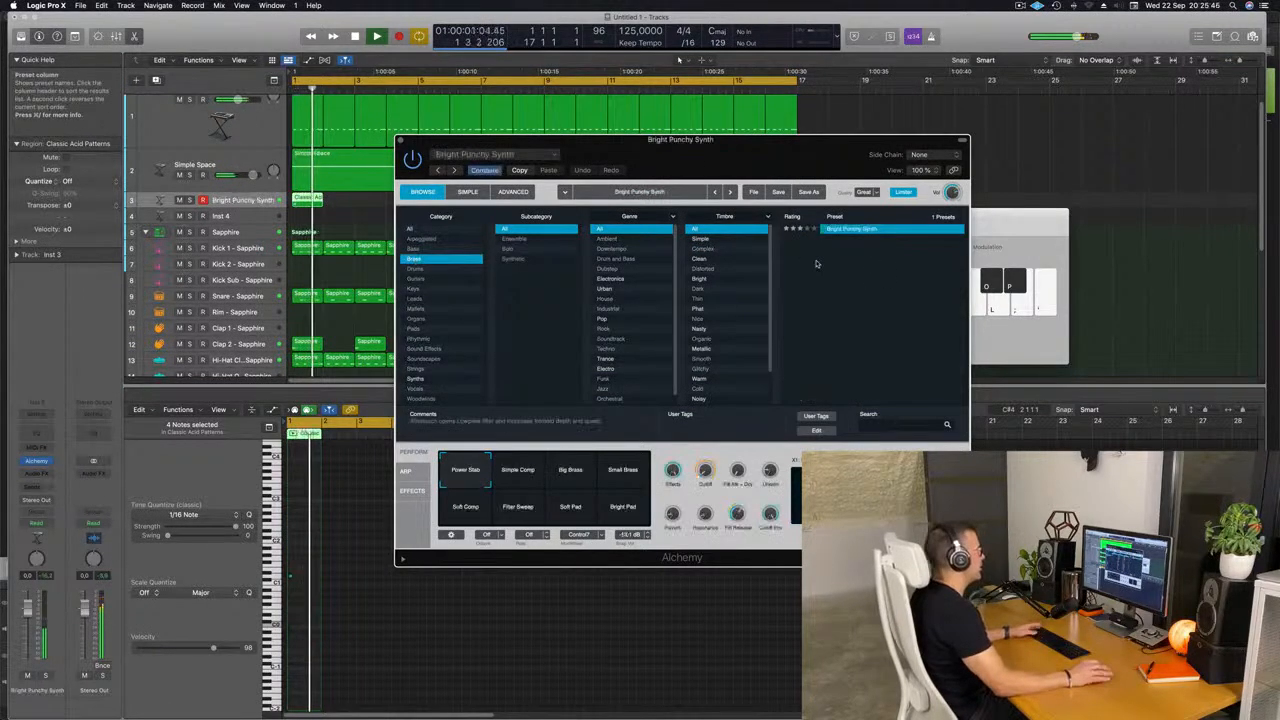
Show the copied region in the Piano Roll and raise its remaining note by two octaves
{"action": "left_click_drag", "start_coordinate": [776, 159], "coordinate": [717, 170]}
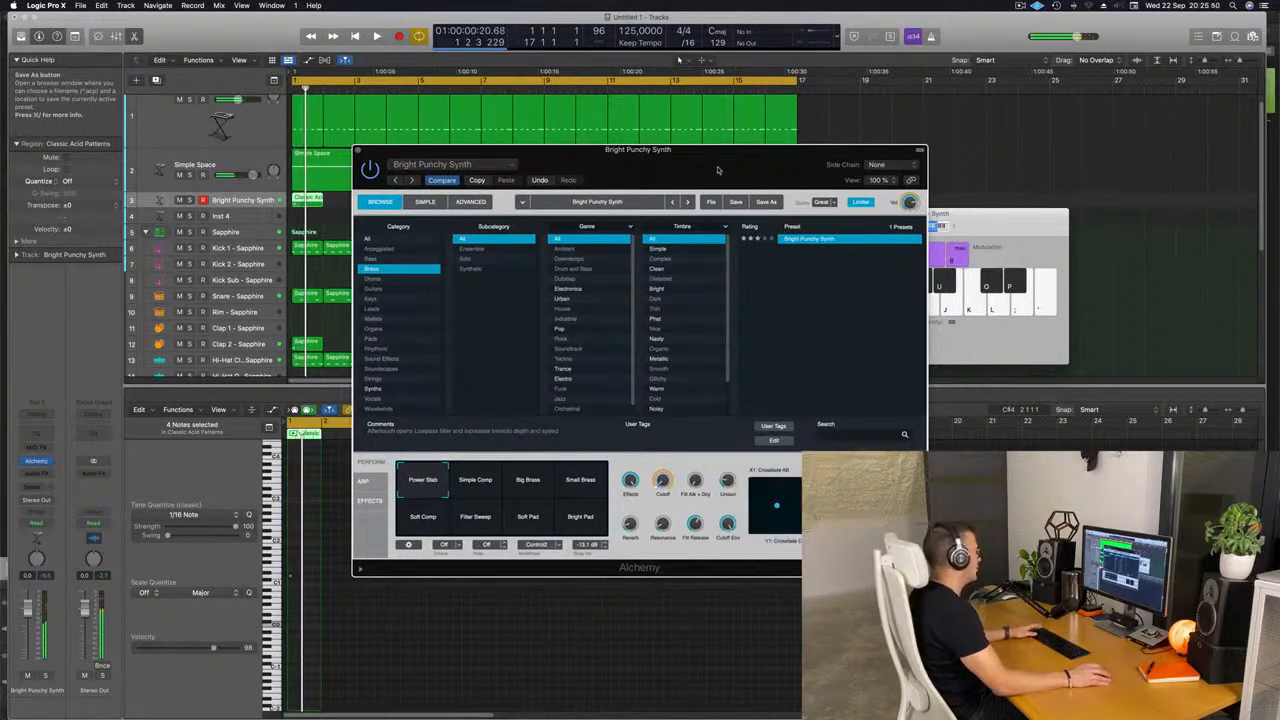
{"action": "double_click", "coordinate": [309, 201]}
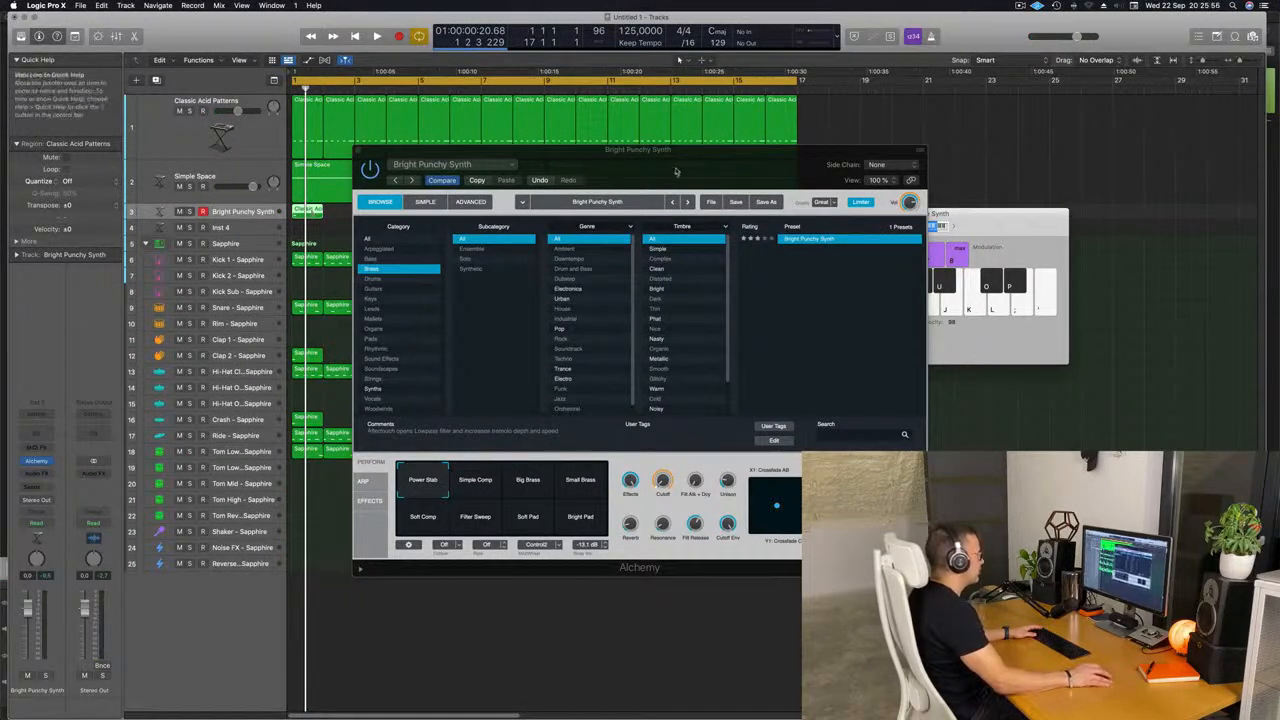
{"action": "left_click_drag", "start_coordinate": [632, 163], "coordinate": [832, 123]}
{"action": "key", "text": "p"}
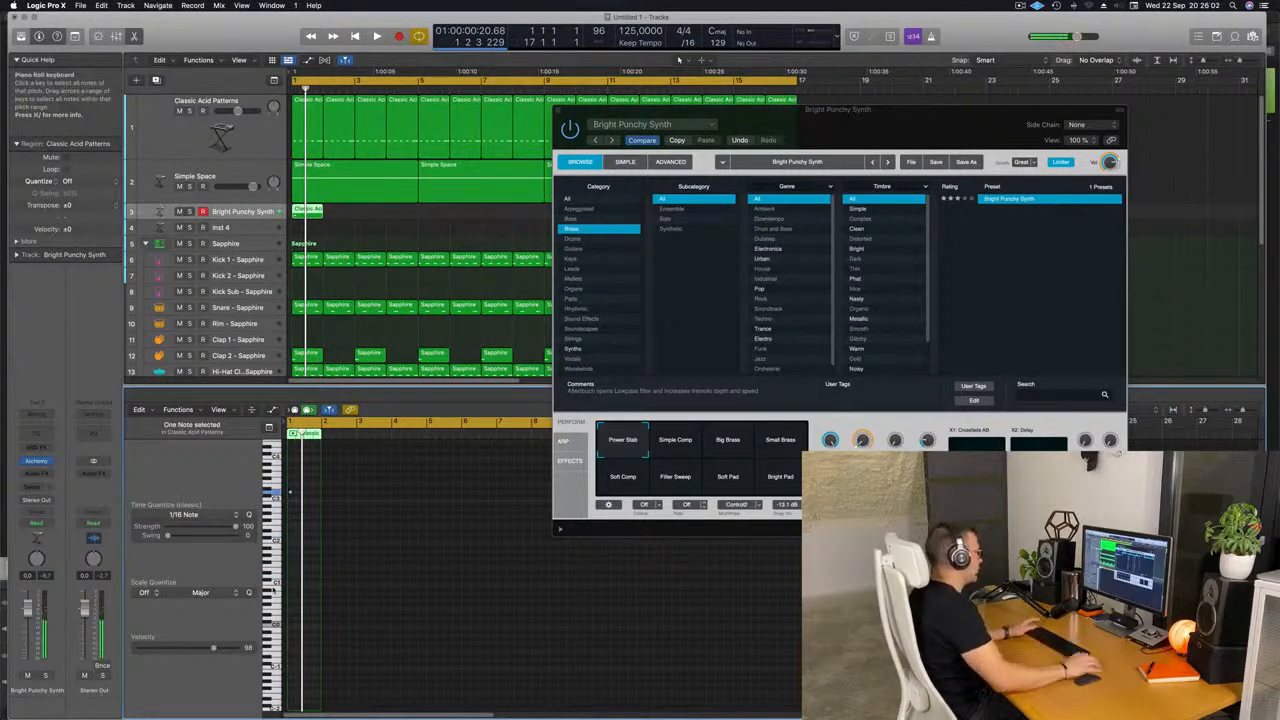
Compare the Simple Comp, Big Brass, Small Brass and Soft Pad variations of Bright Punchy Synth and choose Soft Pad
{"action": "left_click", "coordinate": [684, 441]}
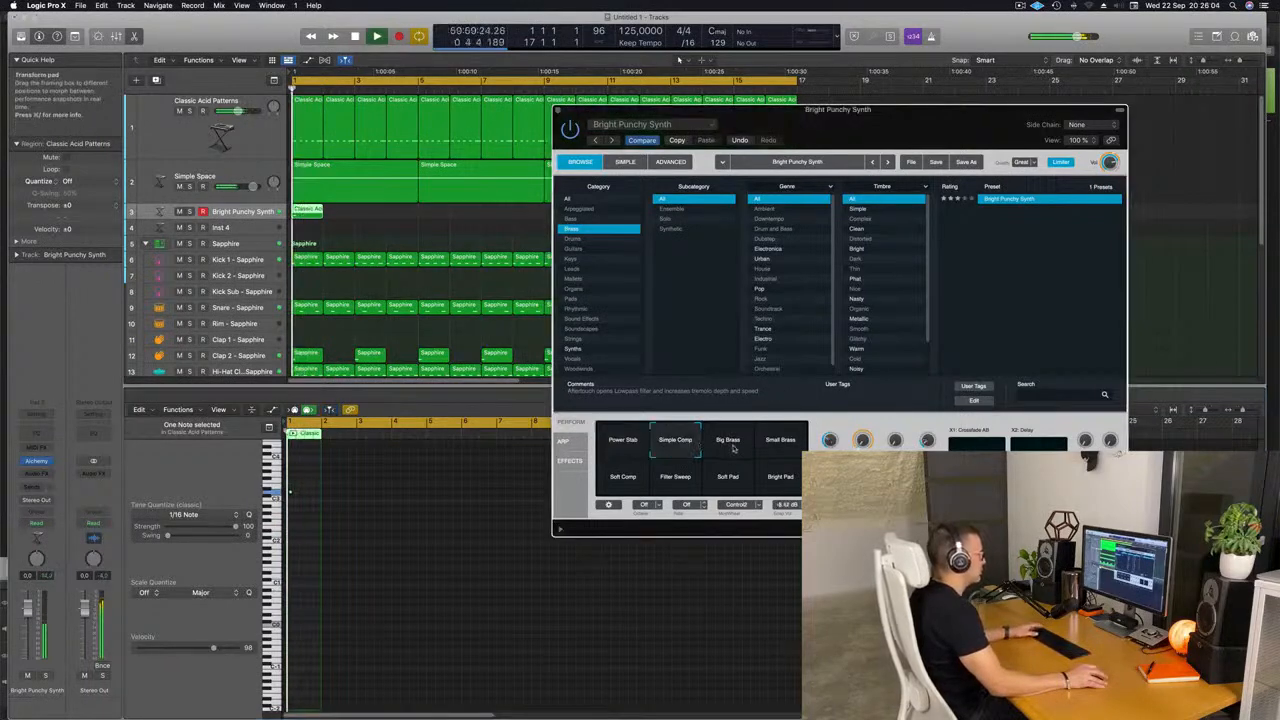
{"action": "left_click", "coordinate": [738, 449]}
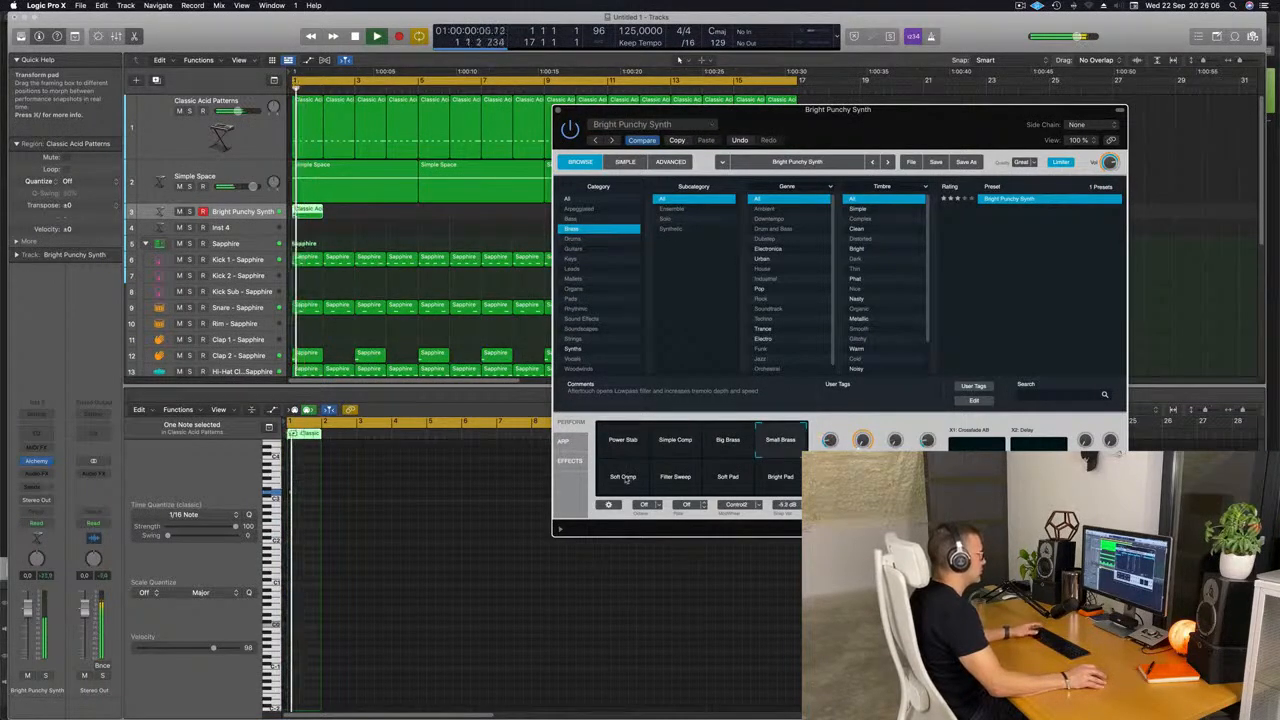
{"action": "left_click", "coordinate": [727, 478]}
{"action": "key", "text": "space"}
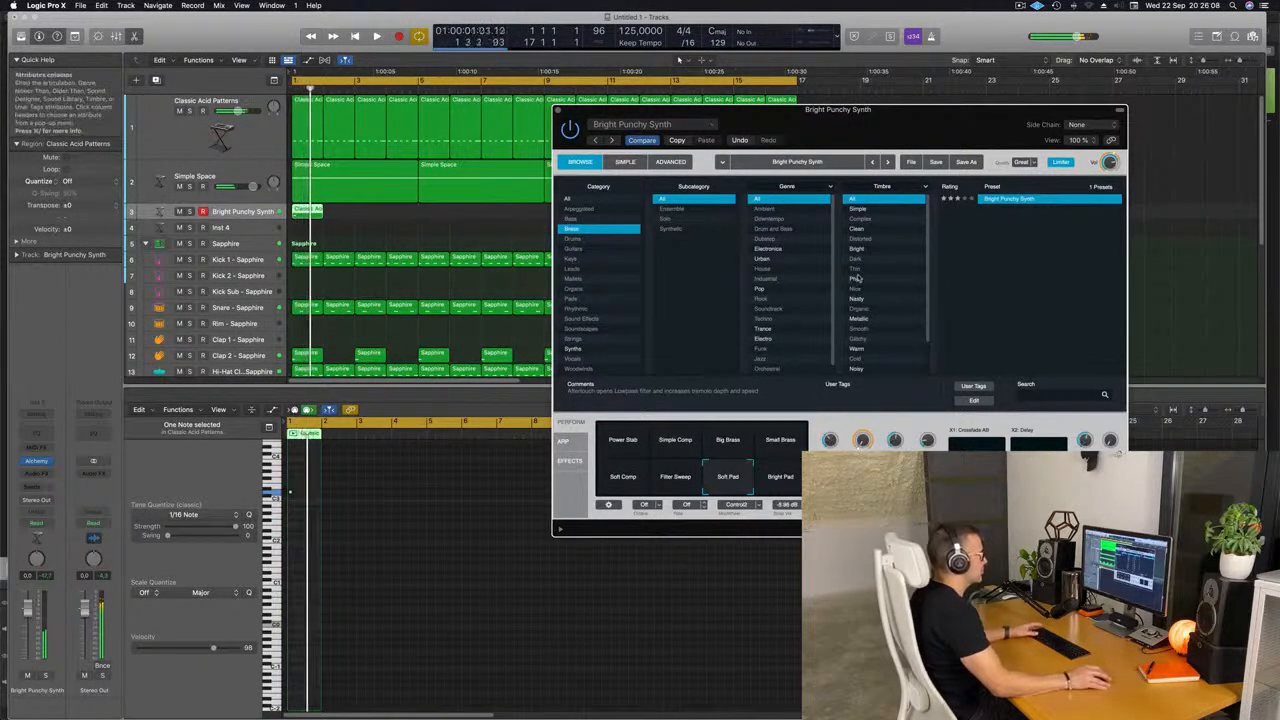
Listen to the Soft Pad sound in the loop and raise the Bright Punchy Synth track's volume to 0.7 dB
{"action": "left_click_drag", "start_coordinate": [937, 112], "coordinate": [943, 76]}
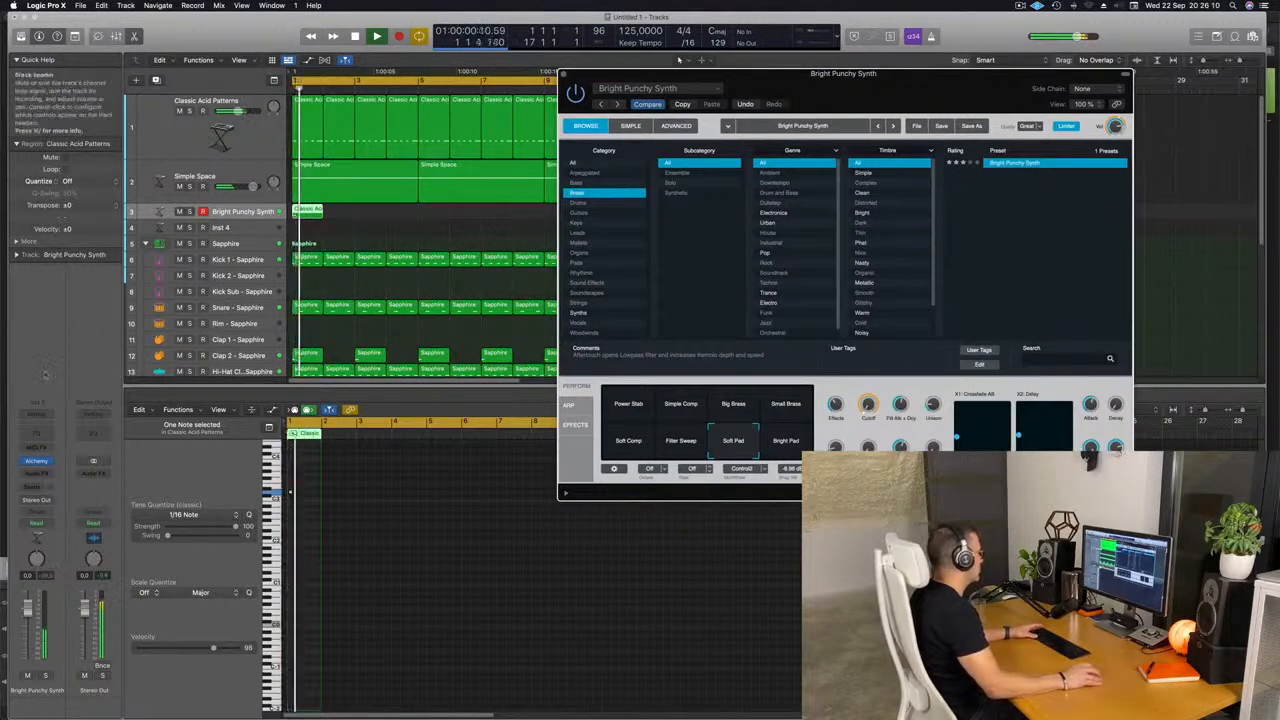
{"action": "key", "text": "space"}
{"action": "key", "text": "space"}
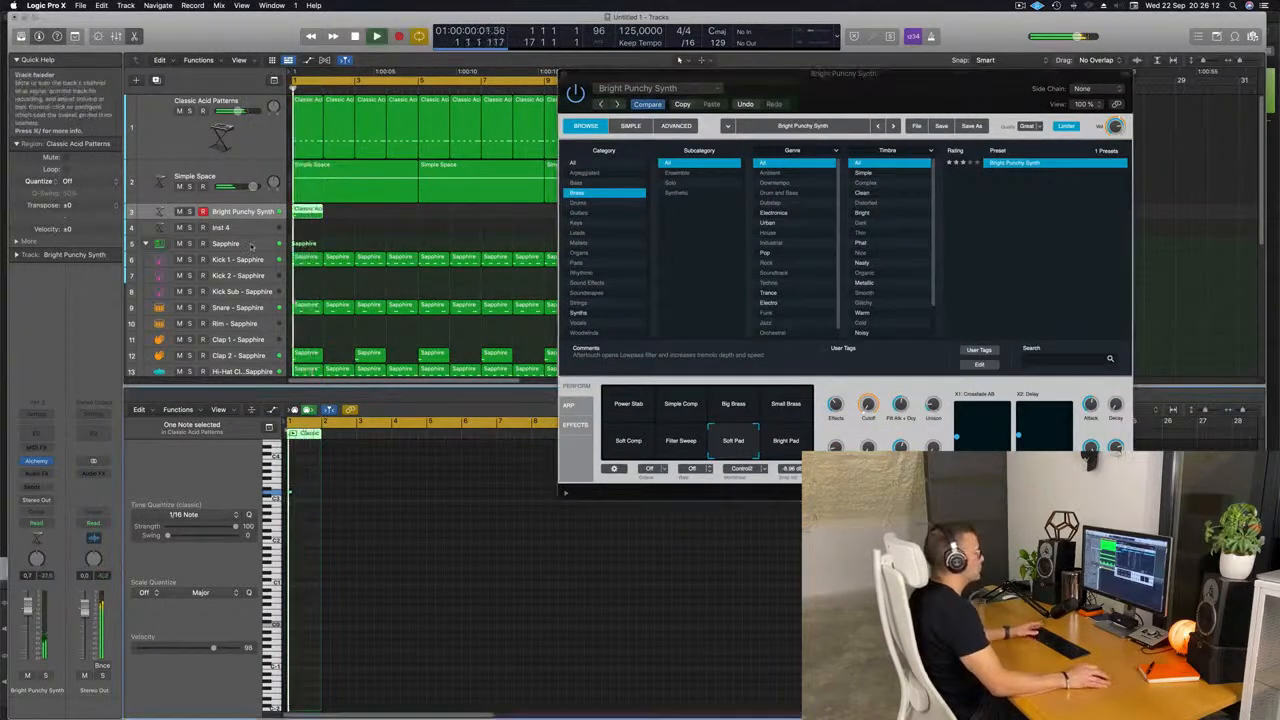
{"action": "left_click_drag", "start_coordinate": [1057, 100], "coordinate": [1013, 108]}
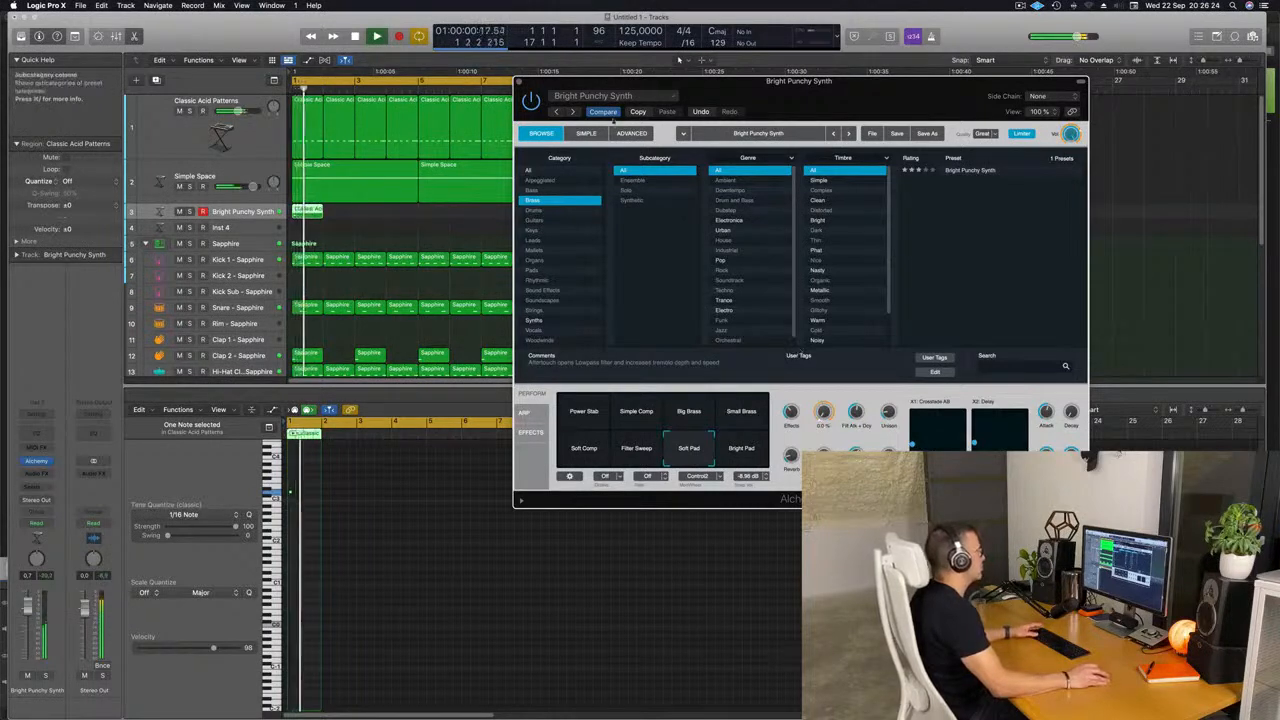
{"action": "key", "text": "space"}
{"action": "key", "text": "space"}
Repeat the one-bar Bright Punchy Synth region until it fills 16 bars, and move the Musical Typing window off the regions
{"action": "left_click", "coordinate": [309, 214]}
{"action": "key", "text": "super+r"}
{"action": "key", "text": "super+r"}
{"action": "key", "text": "super+r"}
{"action": "key", "text": "super+r"}
{"action": "key", "text": "super+r"}
{"action": "key", "text": "super+r"}
{"action": "key", "text": "super+r"}
{"action": "key", "text": "super+r"}
{"action": "key", "text": "super+r"}
{"action": "key", "text": "super+r"}
{"action": "key", "text": "super+r"}
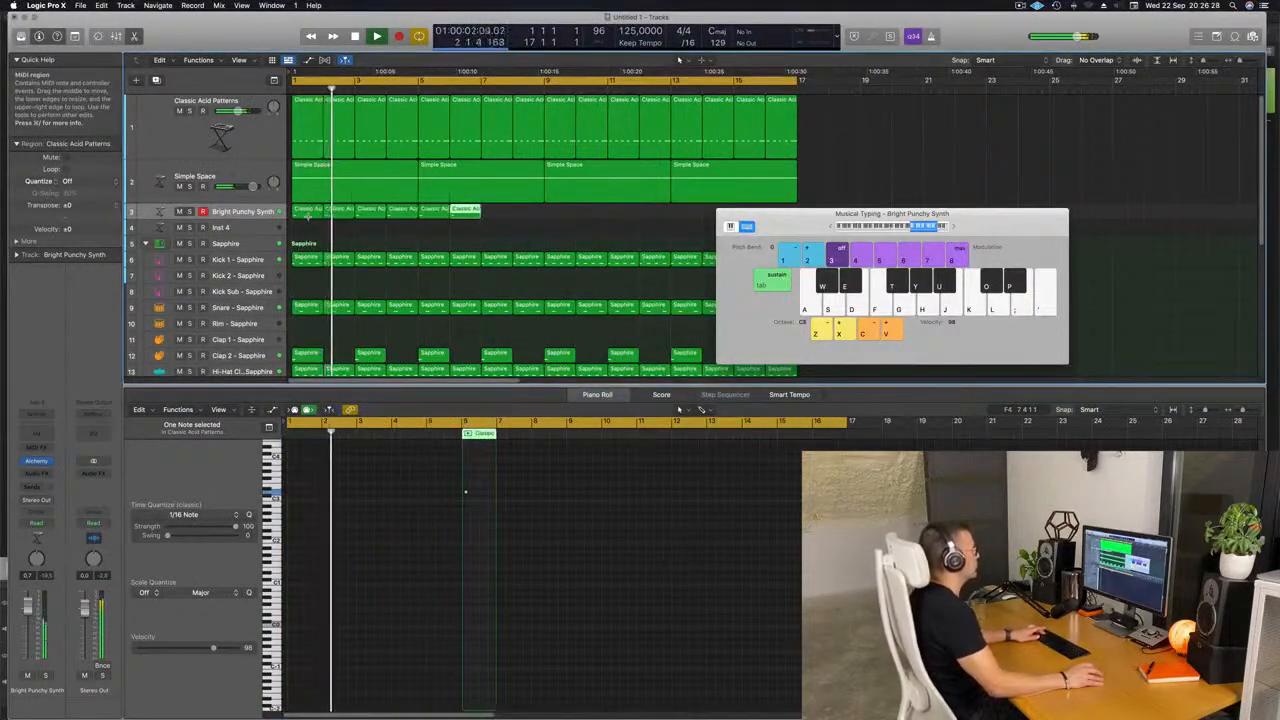
{"action": "key", "text": "super+r"}
{"action": "key", "text": "super+r"}
{"action": "key", "text": "super+r"}
{"action": "key", "text": "super+r"}
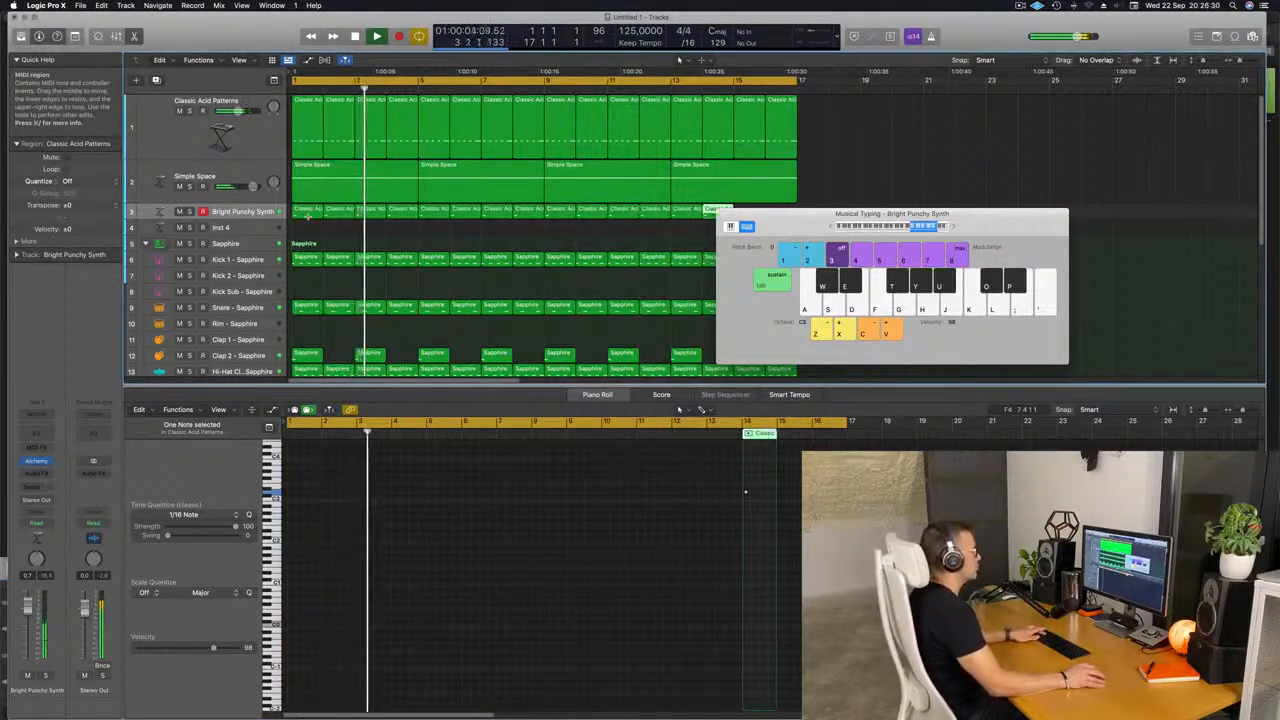
{"action": "left_click_drag", "start_coordinate": [718, 217], "coordinate": [936, 198]}
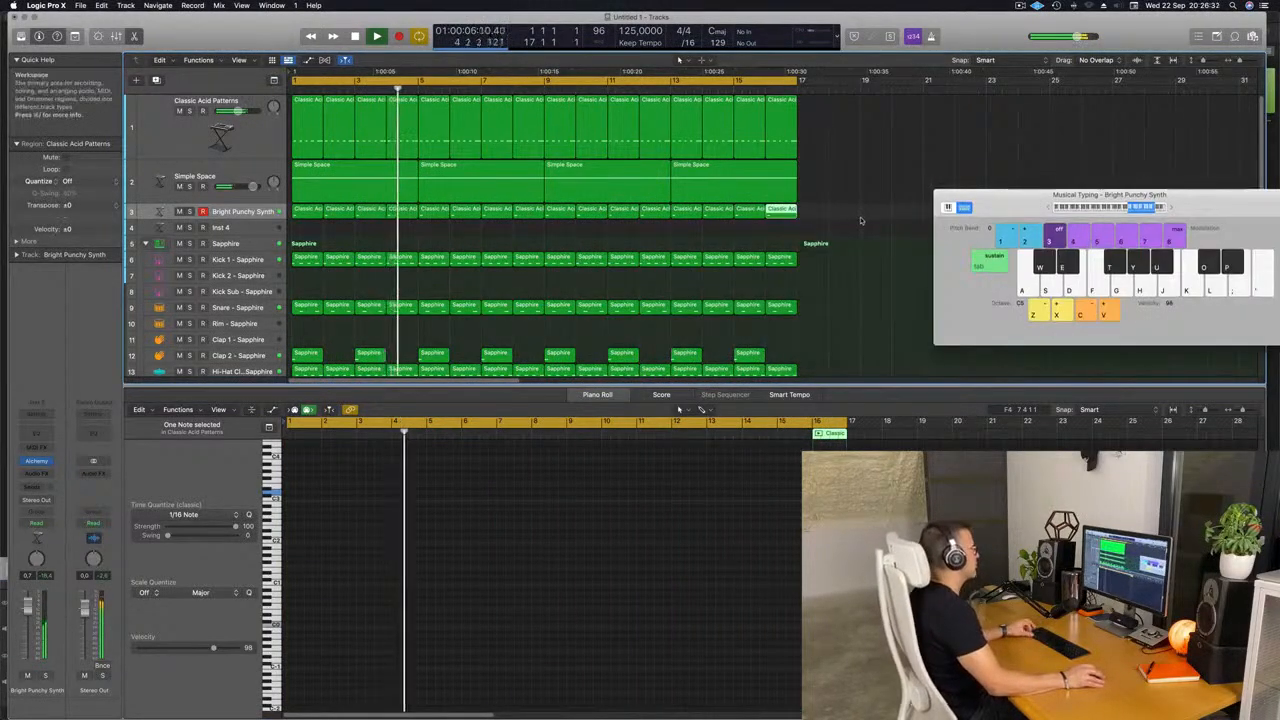
Lower the Bright Punchy Synth track's volume to about -2.8 dB and deselect its regions
{"action": "scroll", "coordinate": [780, 226], "scroll_direction": "down", "scroll_amount": 3}
{"action": "scroll", "coordinate": [473, 258], "scroll_direction": "down", "scroll_amount": 2}
{"action": "scroll", "coordinate": [473, 258], "scroll_direction": "down", "scroll_amount": 2}
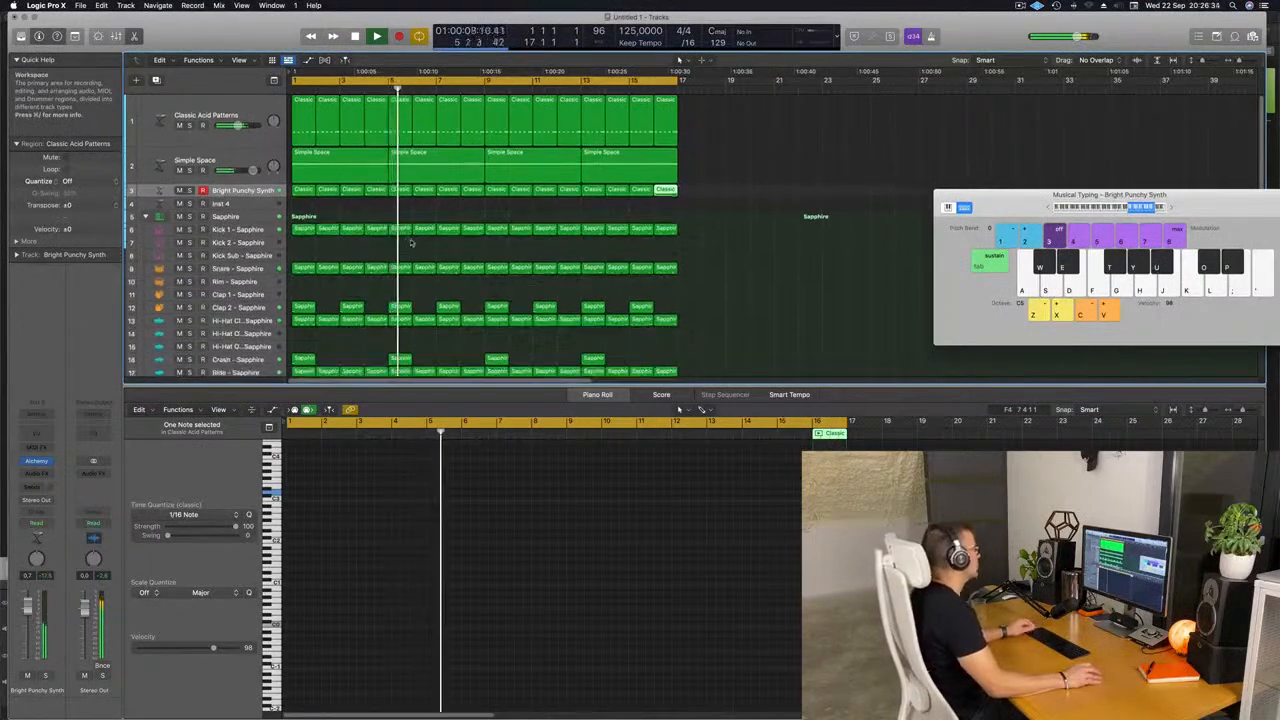
{"action": "left_click", "coordinate": [243, 190]}
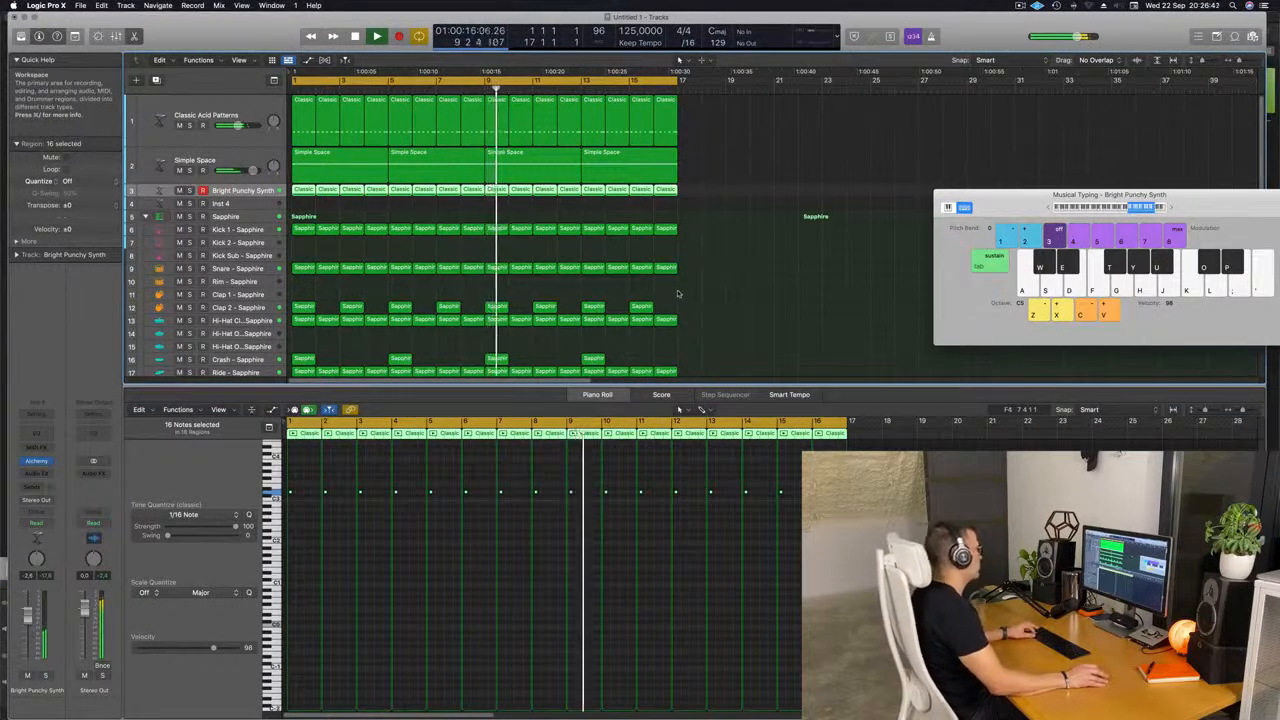
{"action": "left_click", "coordinate": [902, 233]}
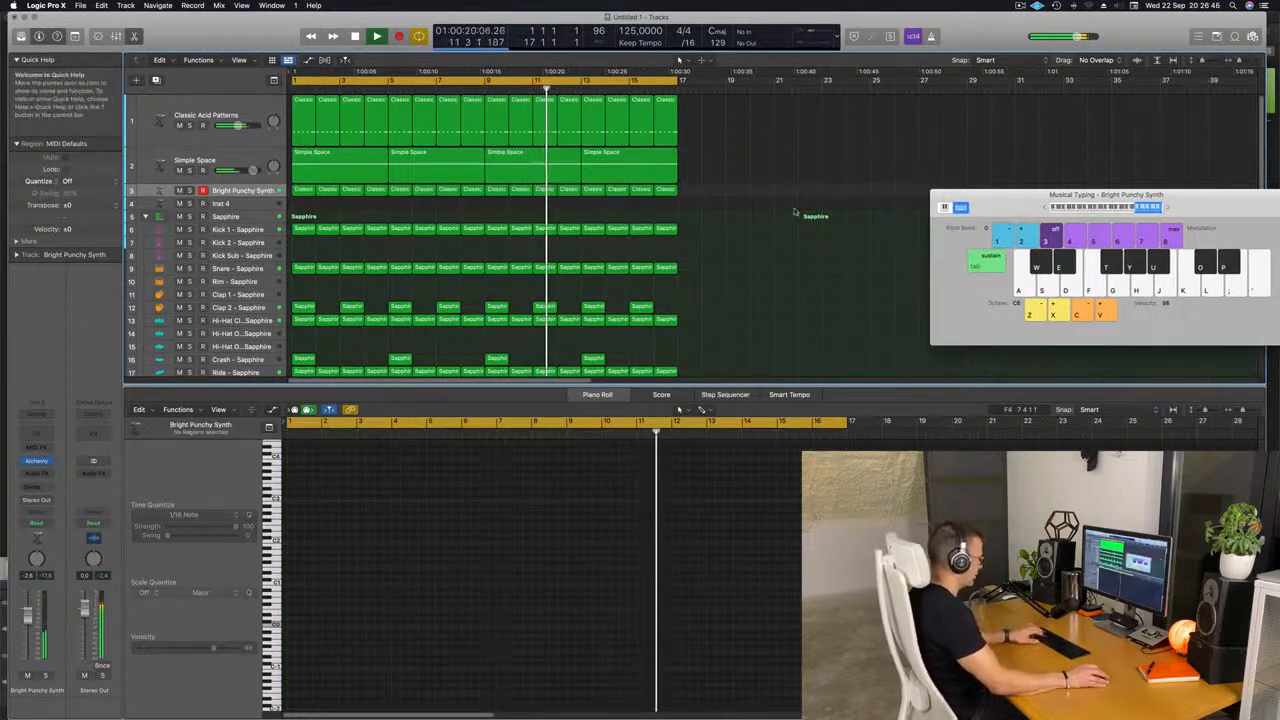
Close the Musical Typing window and hide the Piano Roll to show all the tracks
{"action": "key", "text": "super+k"}
{"action": "key", "text": "super+k"}
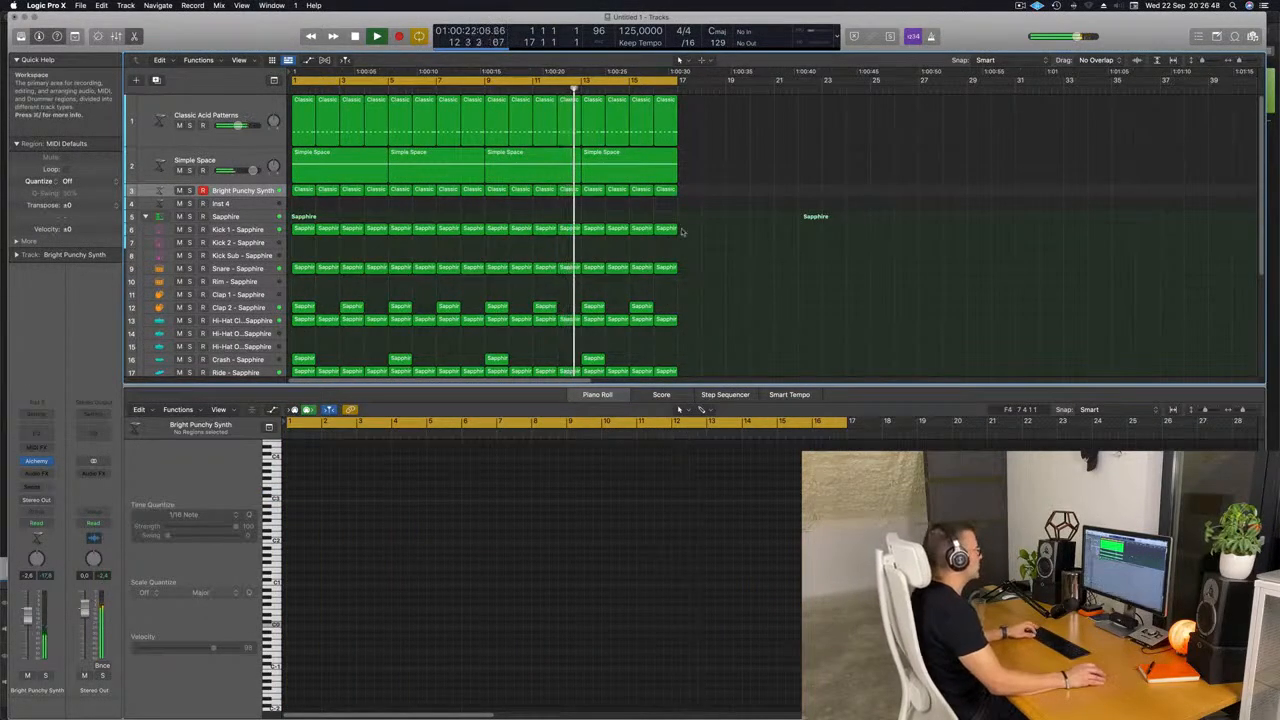
{"action": "key", "text": "e"}
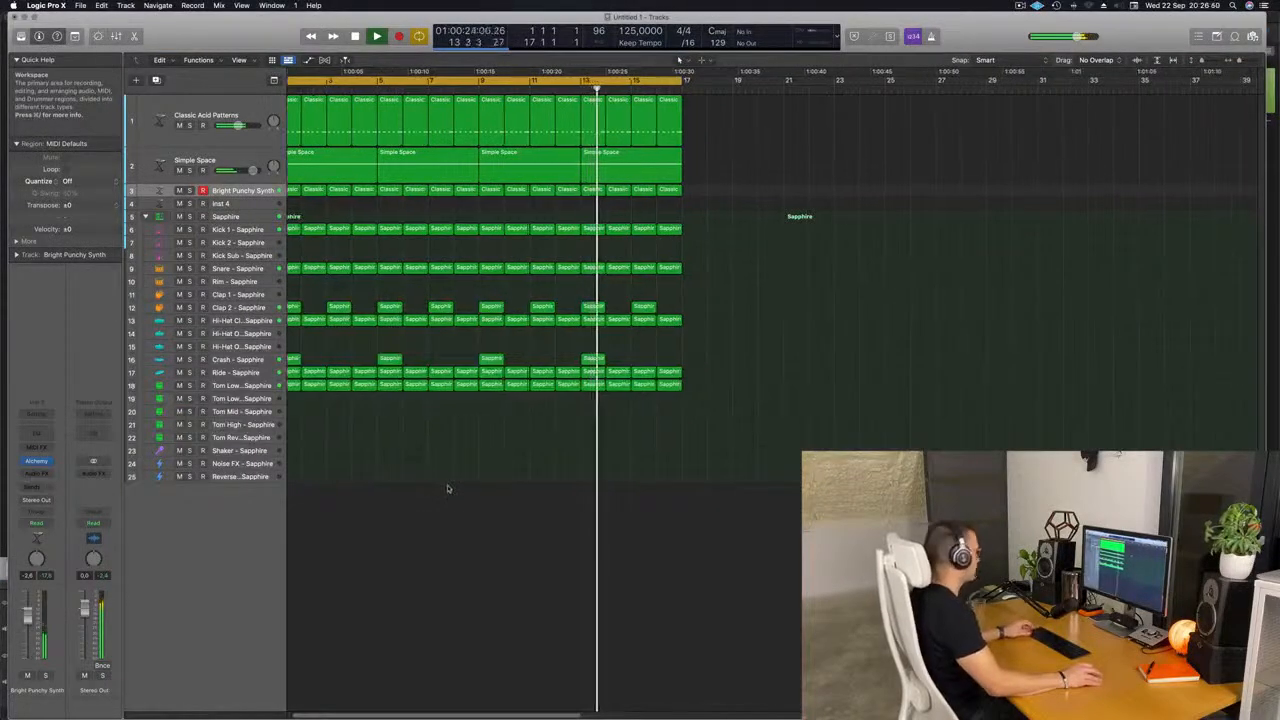
Name and colour all regions in the arrangement after their tracks
{"action": "key", "text": "super+Right"}
{"action": "key", "text": "super+a"}
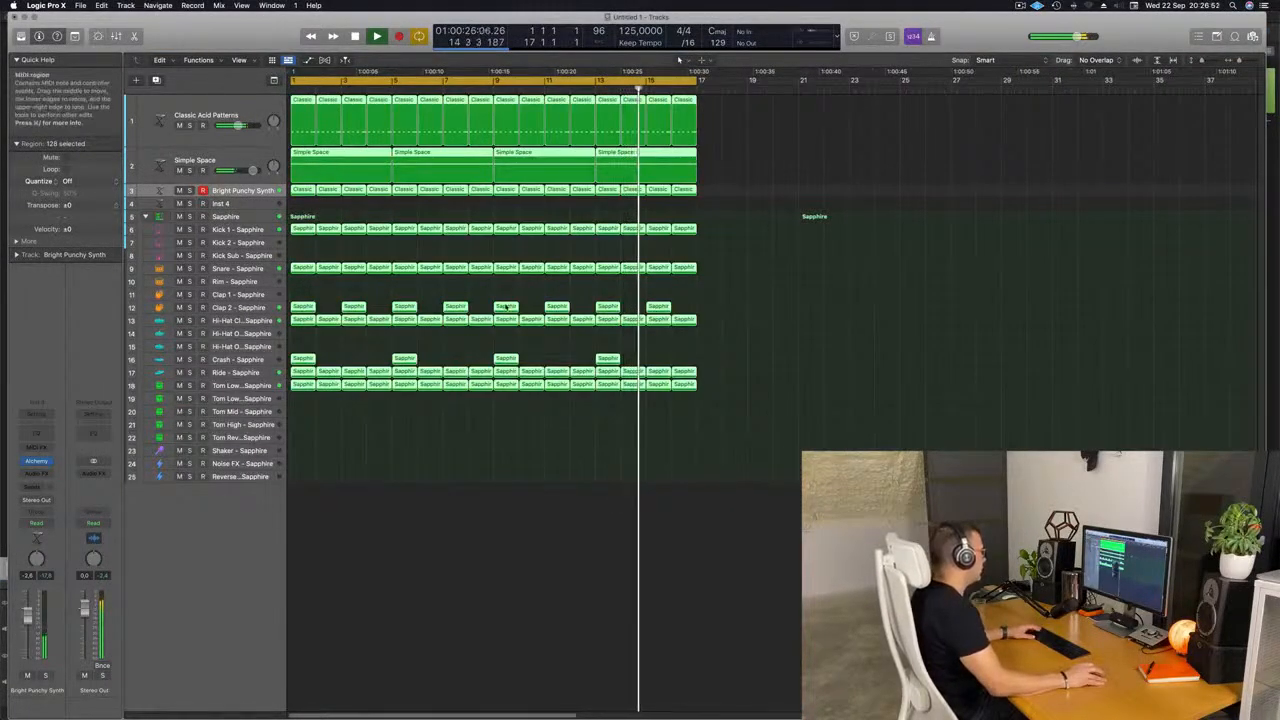
{"action": "right_click", "coordinate": [505, 309]}
{"action": "left_click", "coordinate": [512, 313]}
{"action": "right_click", "coordinate": [505, 307]}
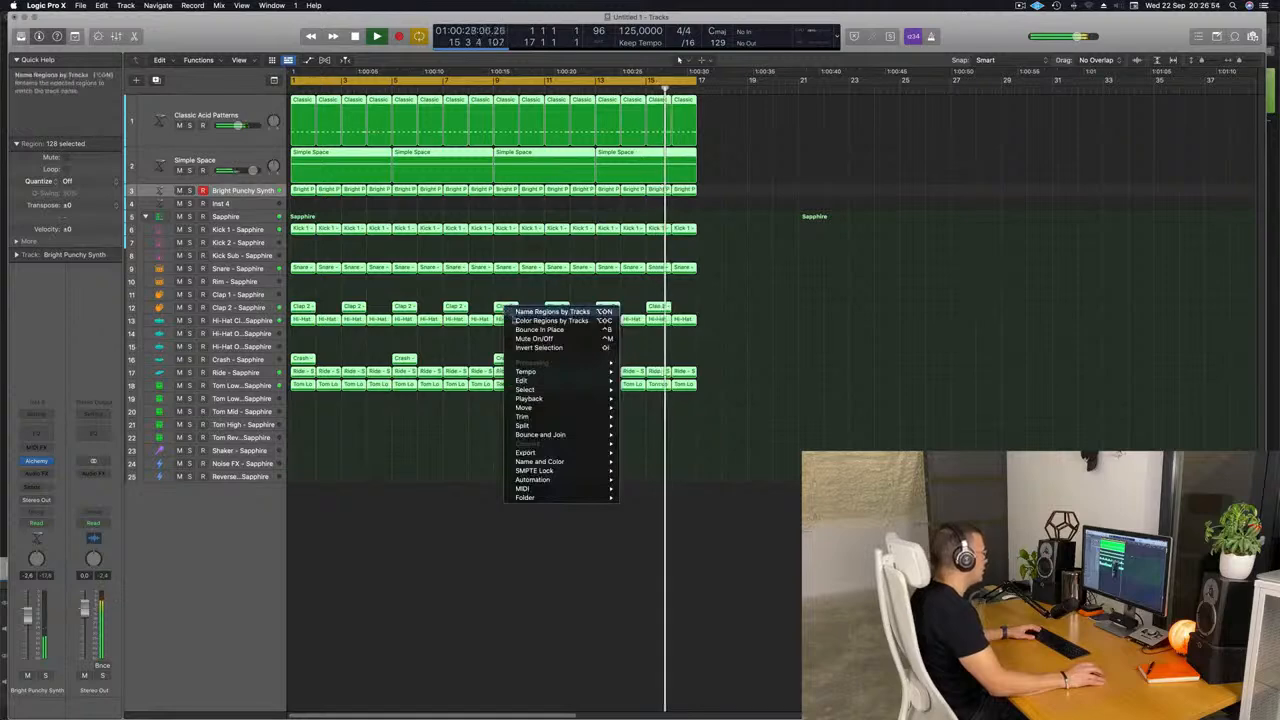
{"action": "left_click", "coordinate": [512, 323]}
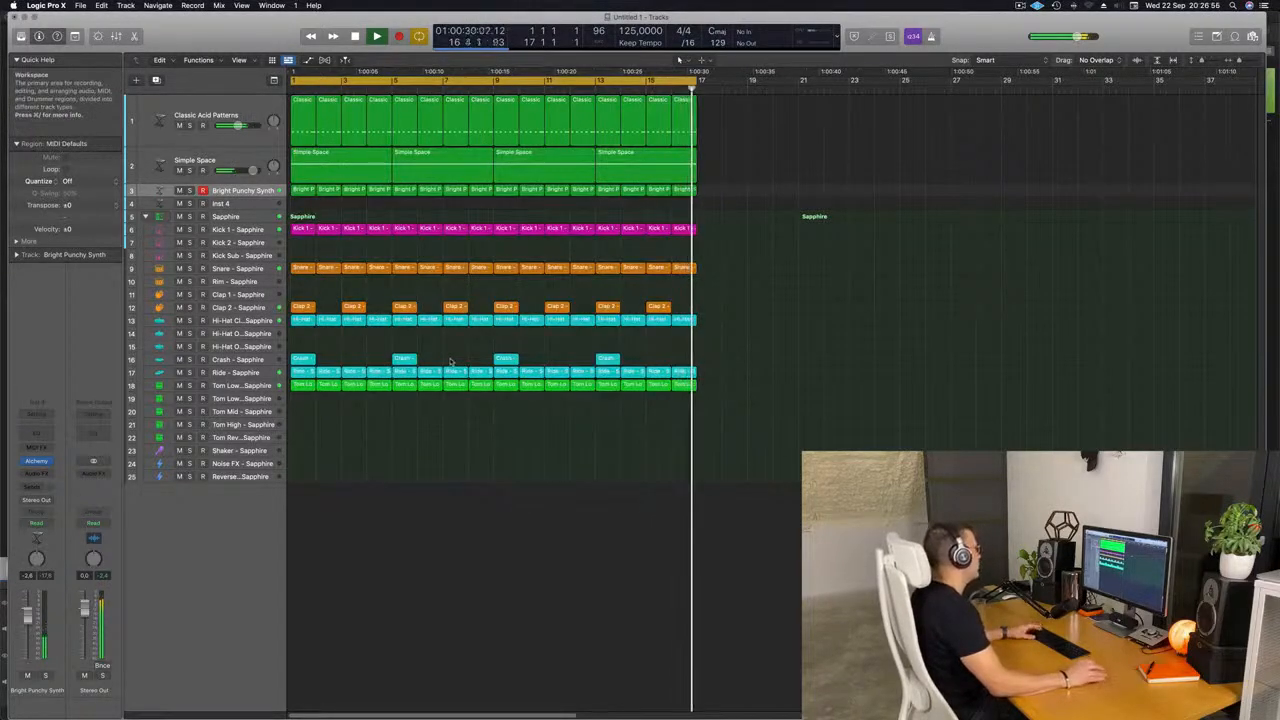
{"action": "scroll", "coordinate": [428, 479], "scroll_direction": "up", "scroll_amount": 2}
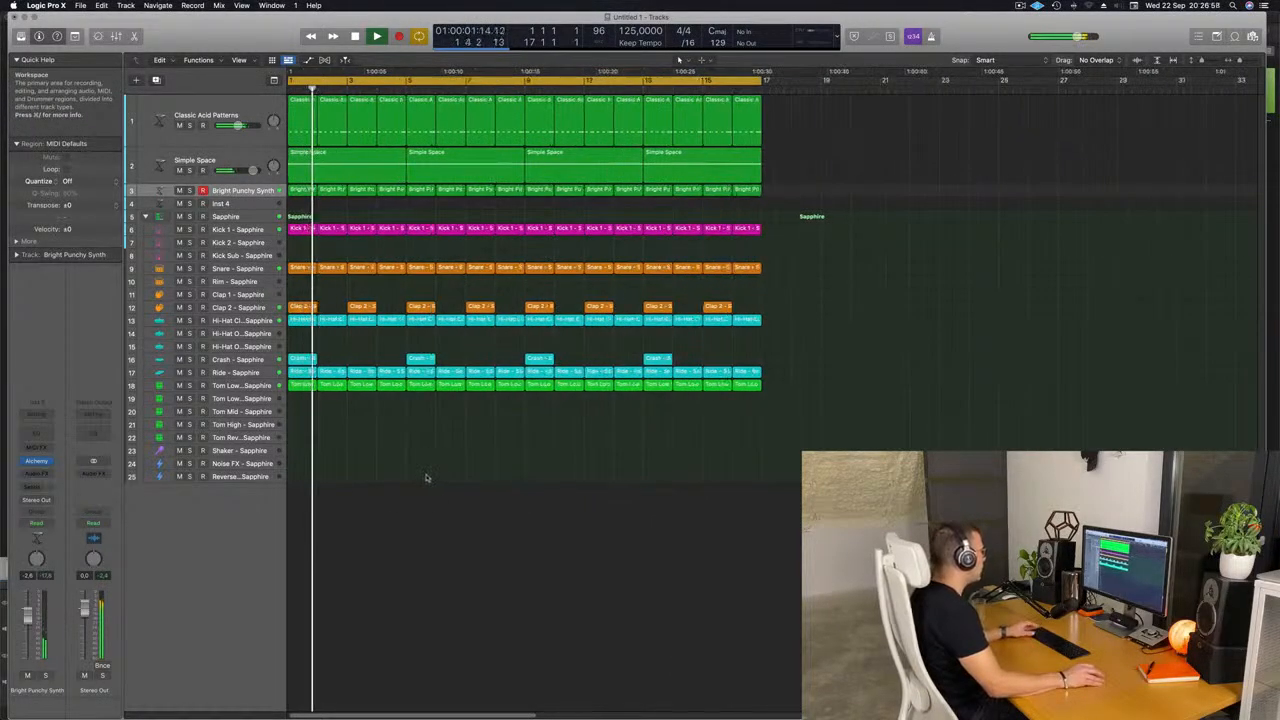
Copy the first Kick 1 region to bar 1 of the Shaker track and transpose its notes up to C3
{"action": "left_click_drag", "start_coordinate": [304, 232], "coordinate": [300, 452]}
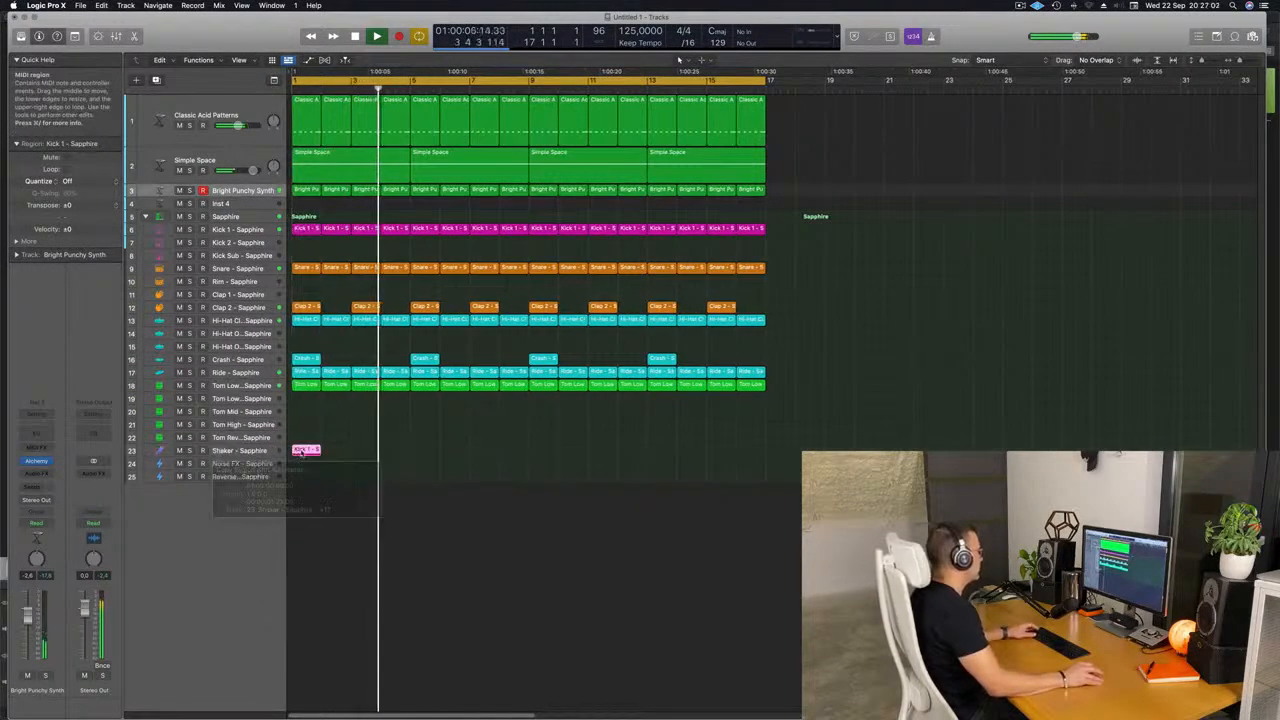
{"action": "double_click", "coordinate": [305, 451]}
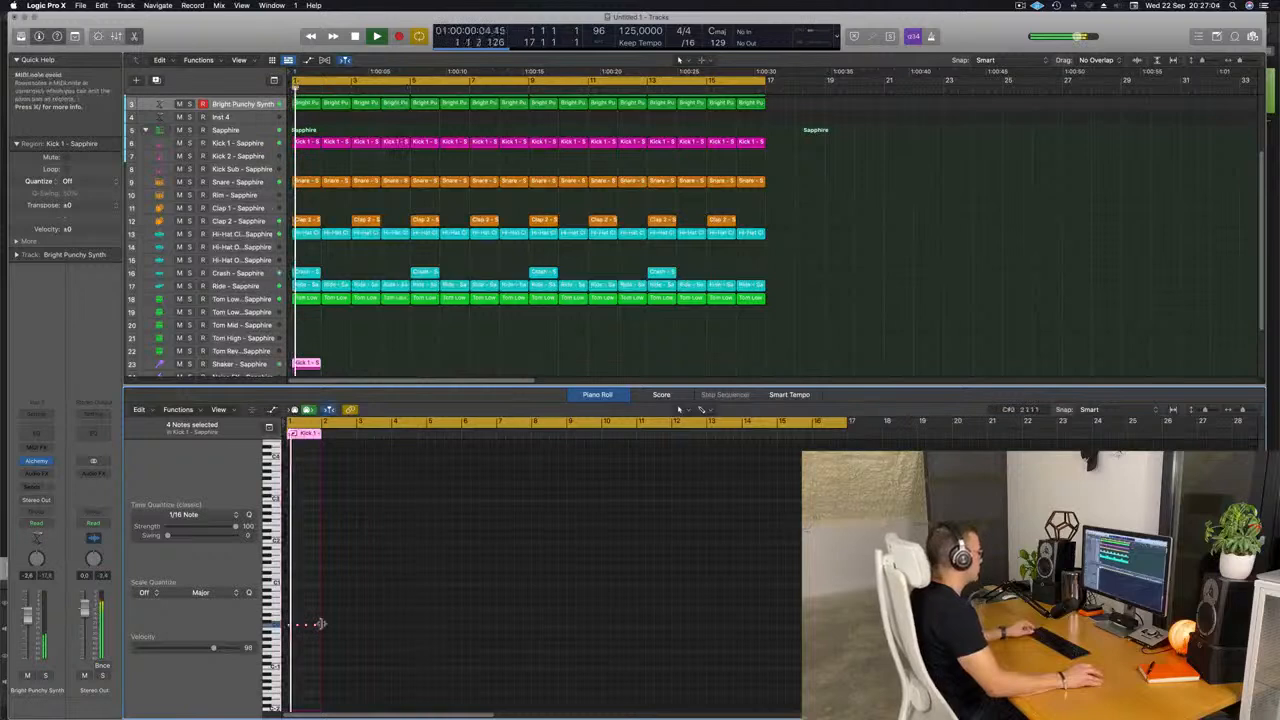
{"action": "scroll", "coordinate": [300, 622], "scroll_direction": "up", "scroll_amount": 5}
{"action": "left_click_drag", "start_coordinate": [291, 620], "coordinate": [358, 633]}
{"action": "scroll", "coordinate": [358, 634], "scroll_direction": "down", "scroll_amount": 5}
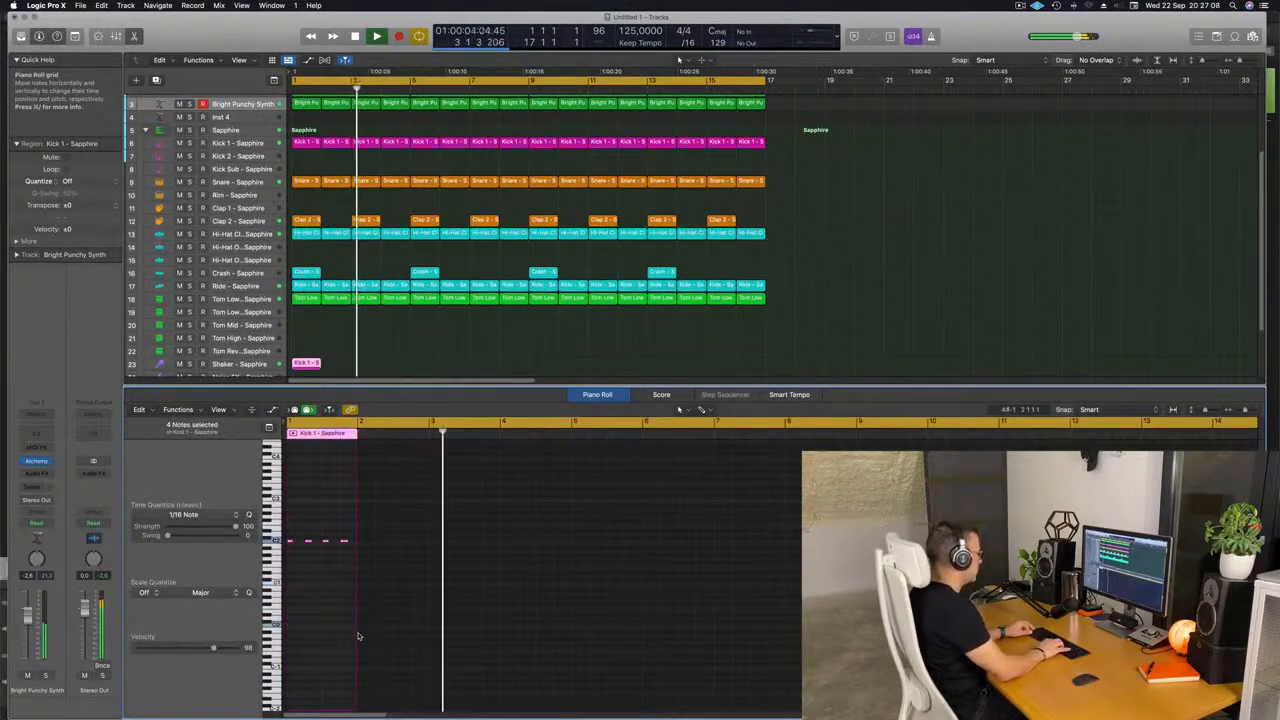
{"action": "scroll", "coordinate": [291, 561], "scroll_direction": "up", "scroll_amount": 4}
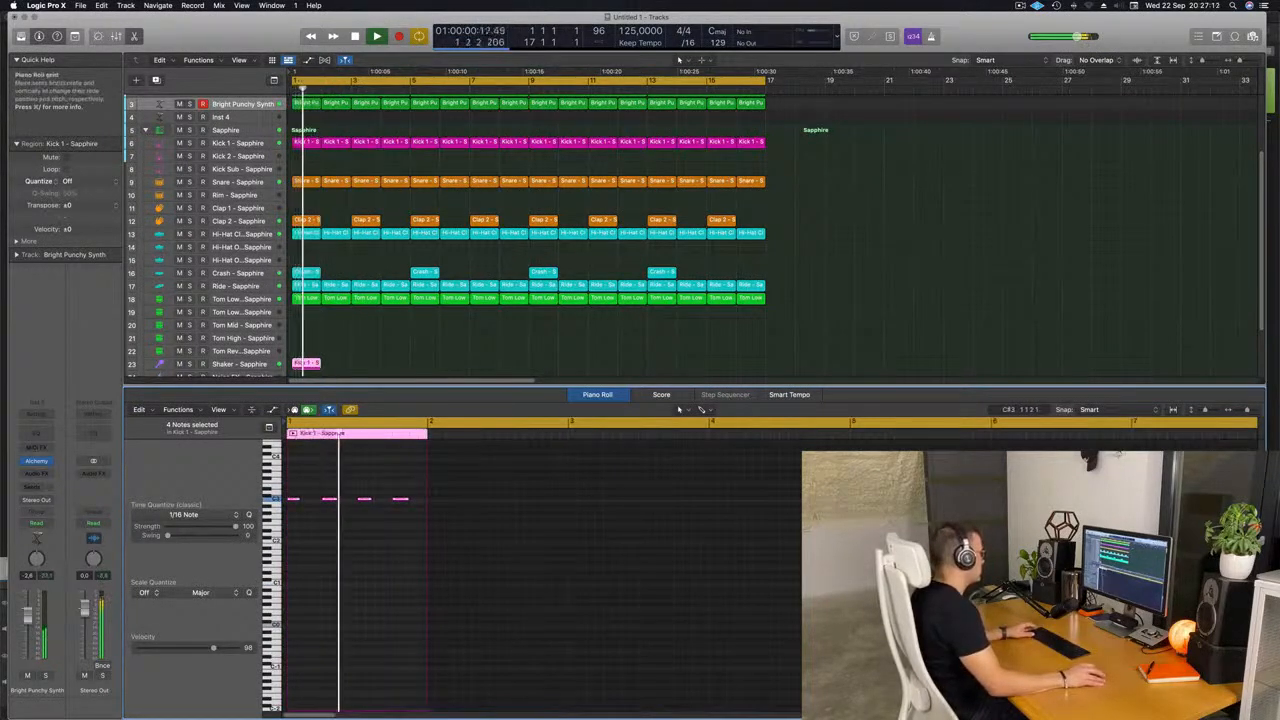
Duplicate the four Shaker notes at offset positions within the bar to build a 12-note rhythm
{"action": "left_click_drag", "start_coordinate": [296, 499], "coordinate": [299, 500]}
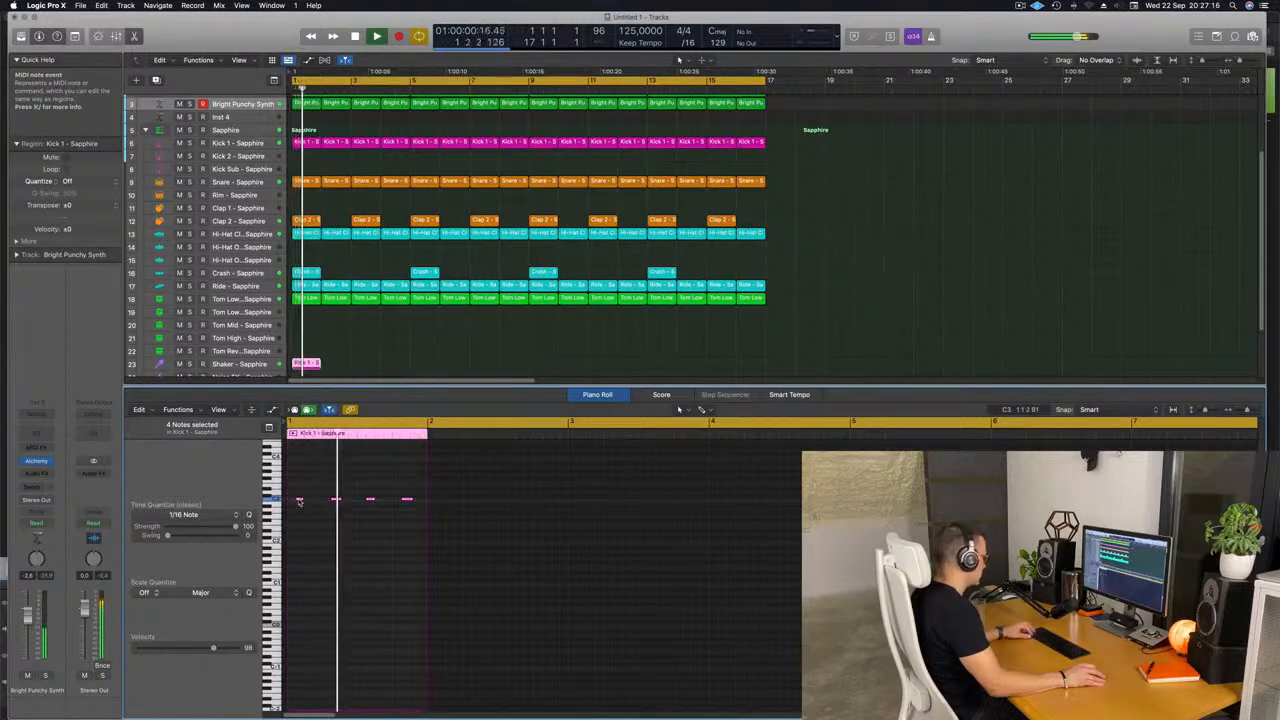
{"action": "key", "text": "super+z"}
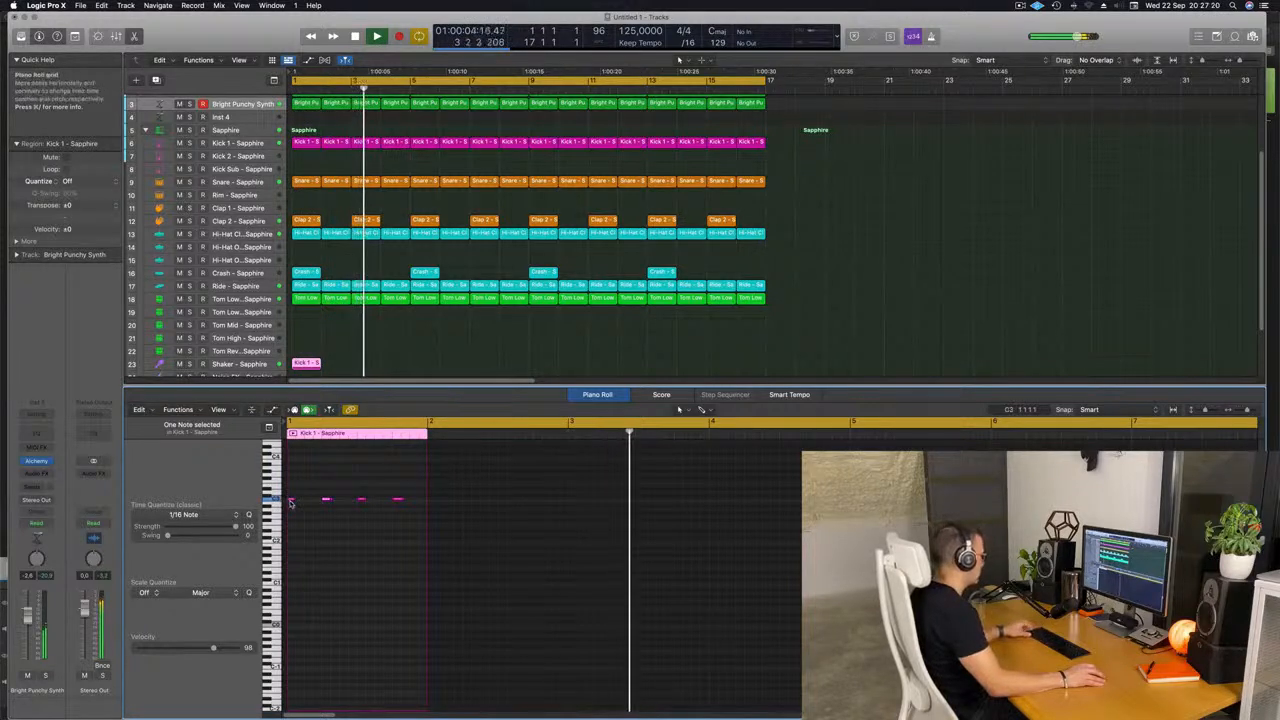
{"action": "left_click_drag", "start_coordinate": [286, 494], "coordinate": [367, 508]}
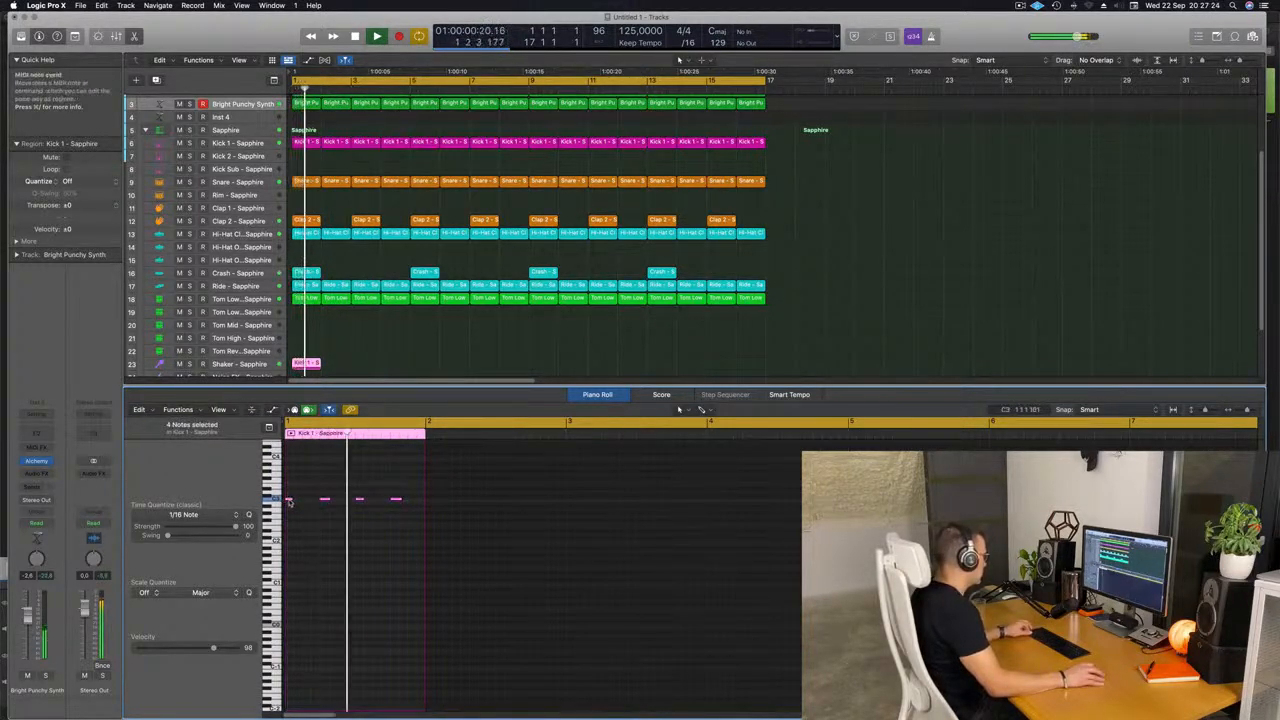
{"action": "left_click_drag", "start_coordinate": [289, 499], "coordinate": [316, 503]}
{"action": "key", "text": "space"}
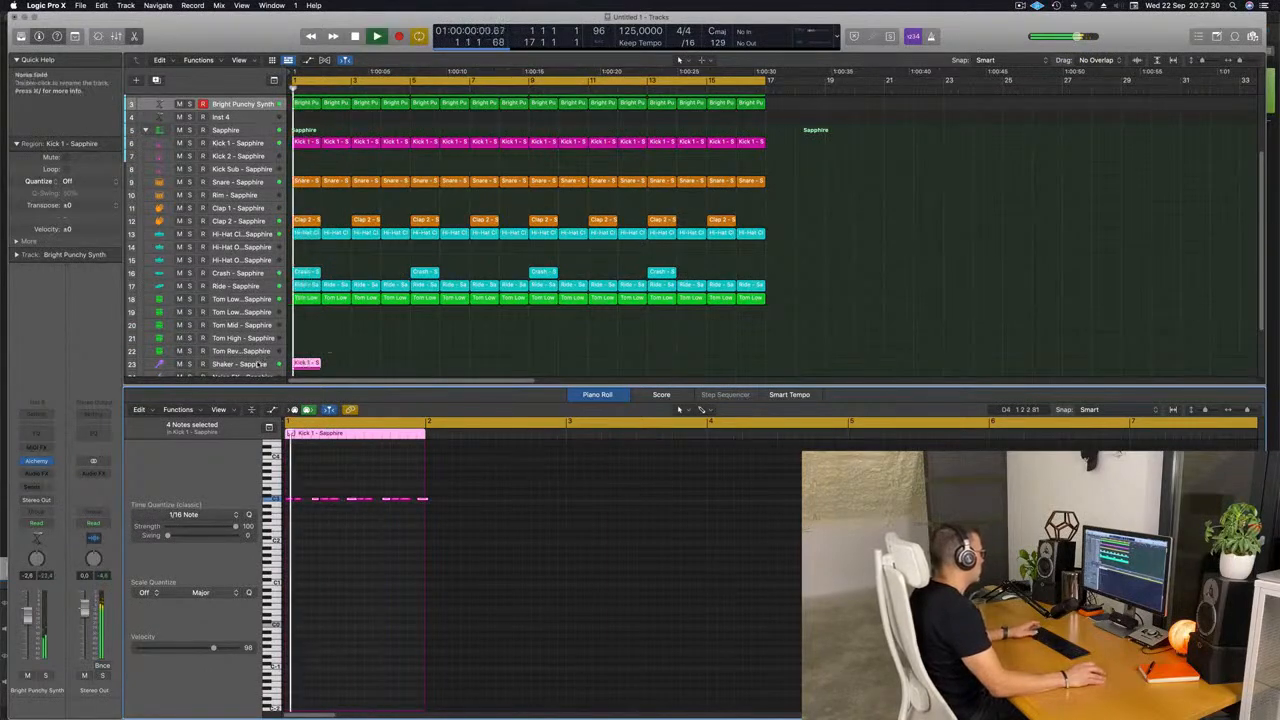
Select the Shaker track and repeat its one-bar region until it fills 16 bars
{"action": "left_click", "coordinate": [259, 364]}
{"action": "key", "text": "super+a"}
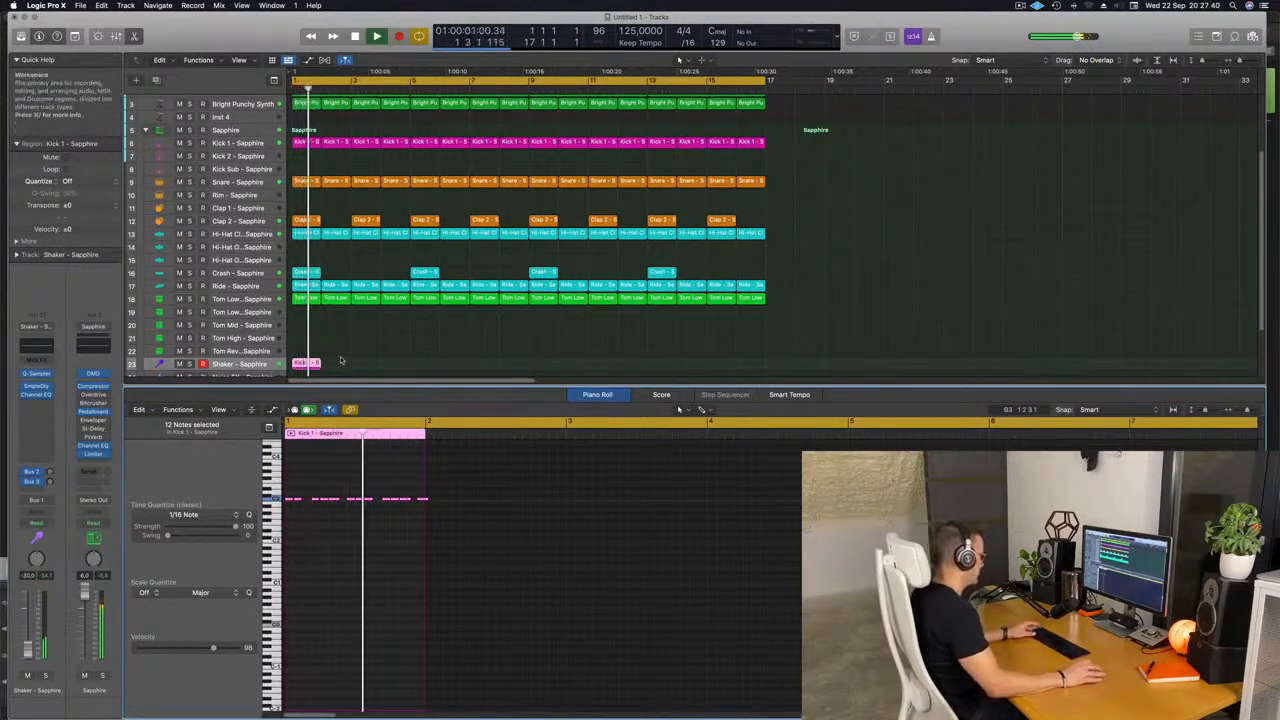
{"action": "key", "text": "super+r"}
{"action": "key", "text": "super+r"}
{"action": "key", "text": "super+r"}
{"action": "key", "text": "super+r"}
{"action": "key", "text": "super+r"}
{"action": "key", "text": "super+r"}
{"action": "key", "text": "super+r"}
{"action": "key", "text": "super+r"}
{"action": "key", "text": "super+r"}
{"action": "key", "text": "super+r"}
{"action": "key", "text": "super+r"}
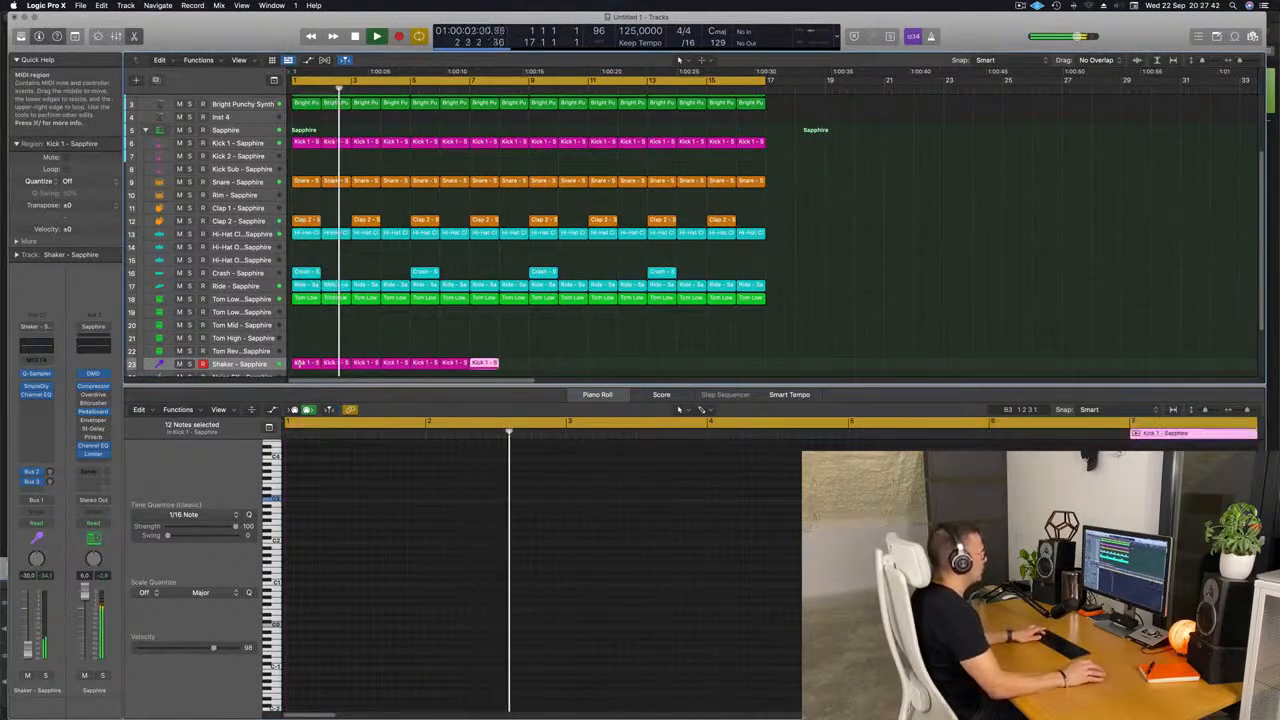
{"action": "key", "text": "super+r"}
{"action": "key", "text": "super+r"}
{"action": "key", "text": "super+r"}
{"action": "key", "text": "super+r"}
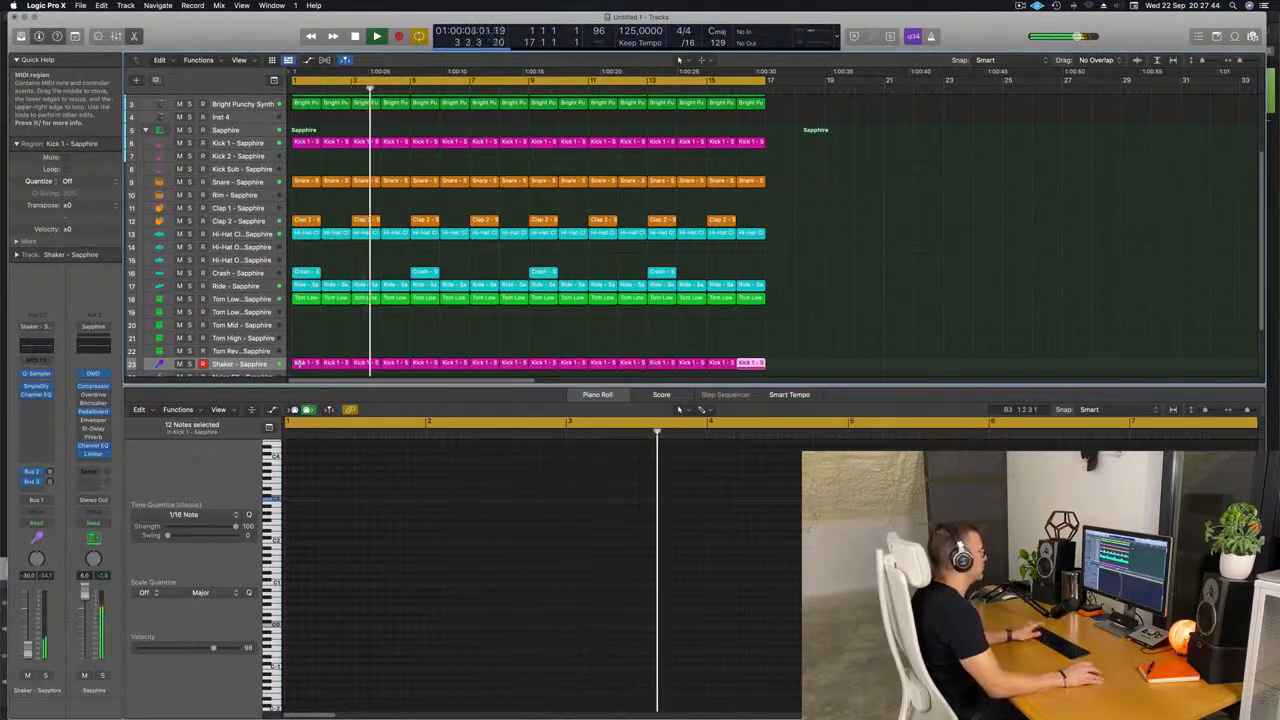
Copy the first Tom Low region to bar 1 of the Tom Mid track
{"action": "left_click", "coordinate": [306, 299]}
{"action": "left_click_drag", "start_coordinate": [306, 300], "coordinate": [308, 326]}
{"action": "key", "text": "Return"}
{"action": "mouse_move", "coordinate": [481, 600]}
{"action": "left_mouse_down"}
{"action": "mouse_move", "coordinate": [386, 508]}
{"action": "mouse_move", "coordinate": [480, 598]}
{"action": "left_mouse_up"}
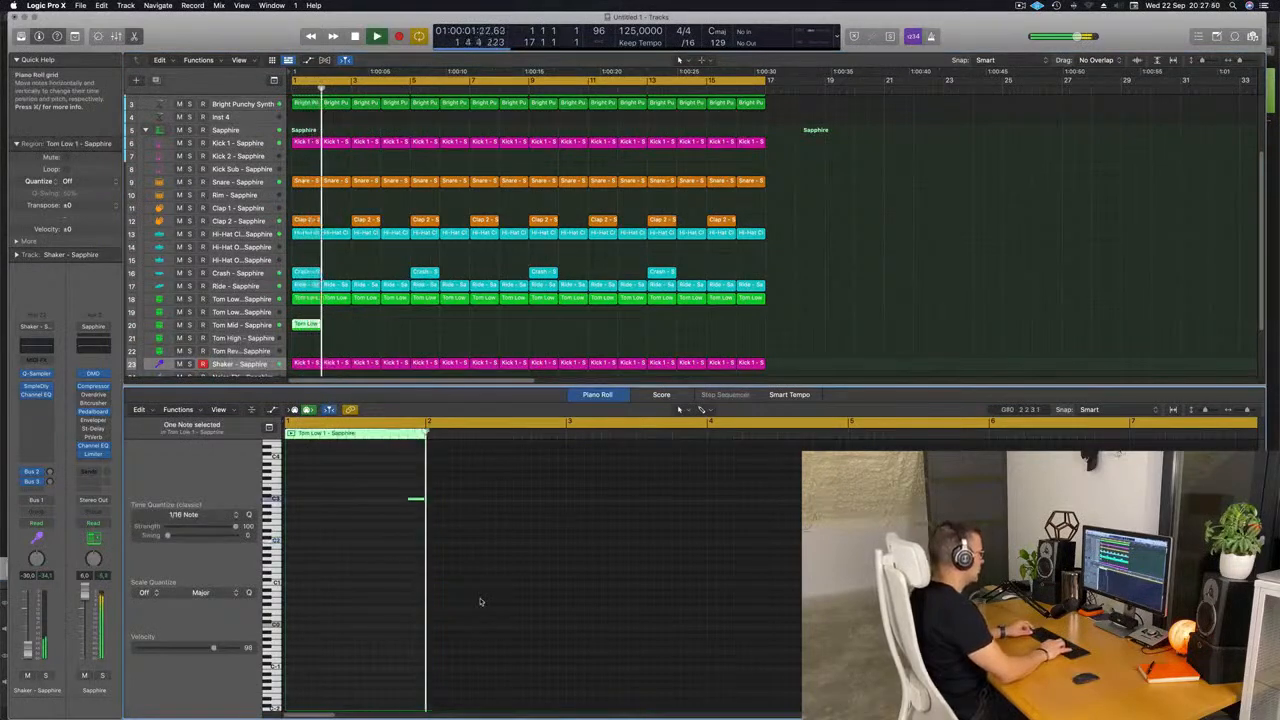
Raise the copied tom note one octave, move it earlier to just before beat 3 and shorten it
{"action": "key", "text": "alt+Up"}
{"action": "key", "text": "alt+Up"}
{"action": "key", "text": "alt+Left"}
{"action": "key", "text": "alt+Left"}
{"action": "key", "text": "alt+Left"}
{"action": "key", "text": "alt+Left"}
{"action": "key", "text": "alt+Left"}
{"action": "key", "text": "alt+Left"}
{"action": "key", "text": "Return"}
{"action": "key", "text": "Return"}
{"action": "left_click_drag", "start_coordinate": [361, 457], "coordinate": [351, 457]}
Select the Tom Mid track and repeat its one-bar region until it fills 16 bars
{"action": "left_click", "coordinate": [255, 325]}
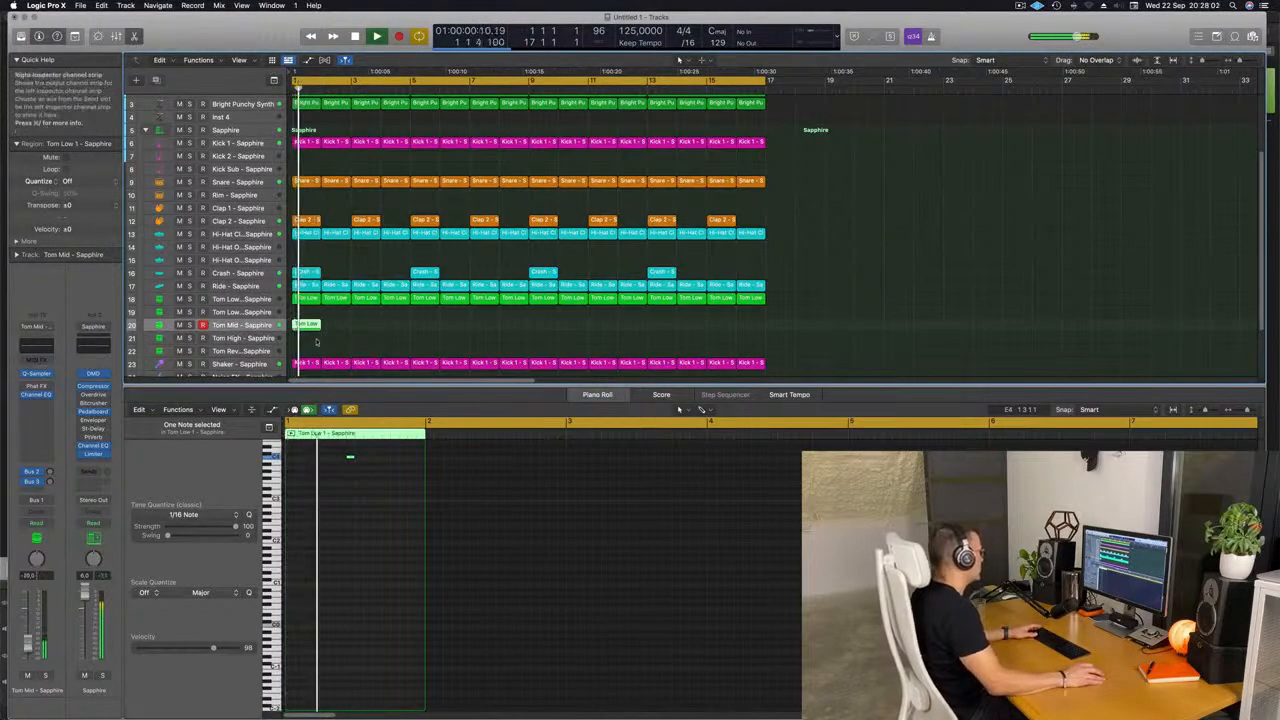
{"action": "key", "text": "space"}
{"action": "key", "text": "space"}
{"action": "key", "text": "super+r"}
{"action": "key", "text": "super+r"}
{"action": "key", "text": "super+r"}
{"action": "key", "text": "super+r"}
{"action": "key", "text": "super+r"}
{"action": "key", "text": "super+r"}
{"action": "key", "text": "super+r"}
{"action": "key", "text": "super+r"}
{"action": "key", "text": "super+r"}
{"action": "key", "text": "super+r"}
{"action": "key", "text": "super+r"}
{"action": "key", "text": "super+r"}
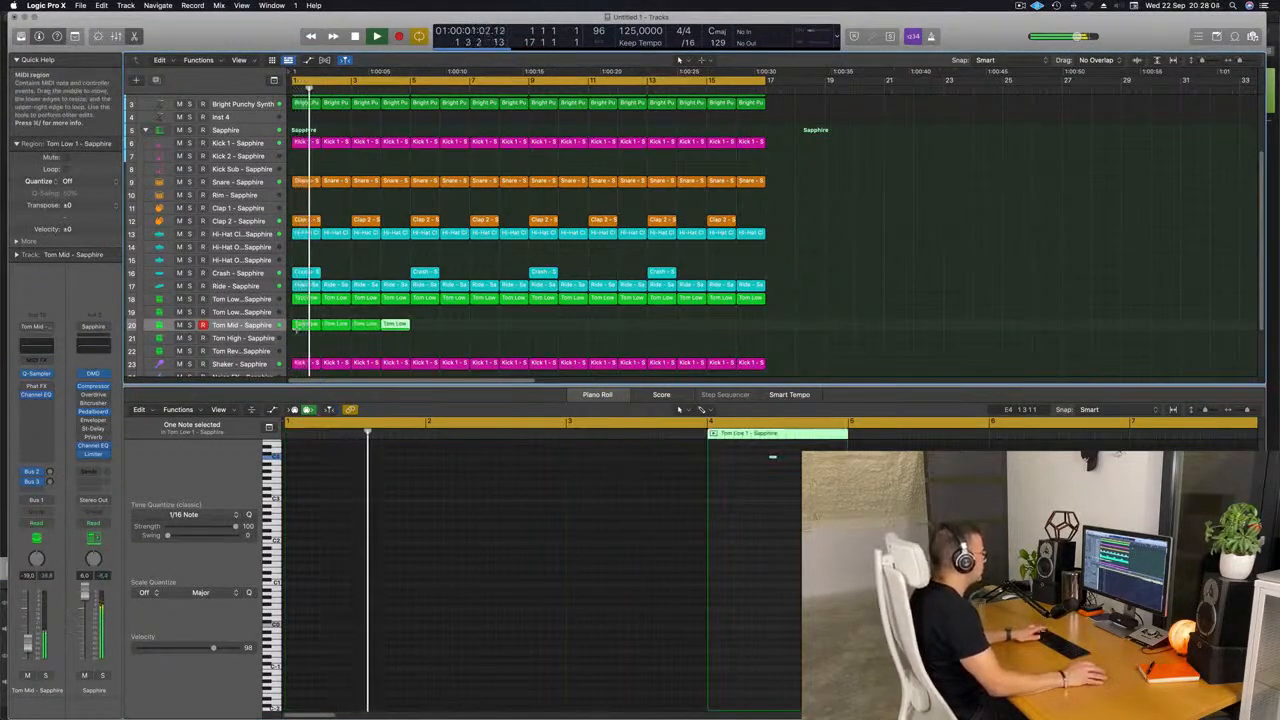
{"action": "key", "text": "super+r"}
{"action": "key", "text": "super+r"}
{"action": "key", "text": "super+r"}
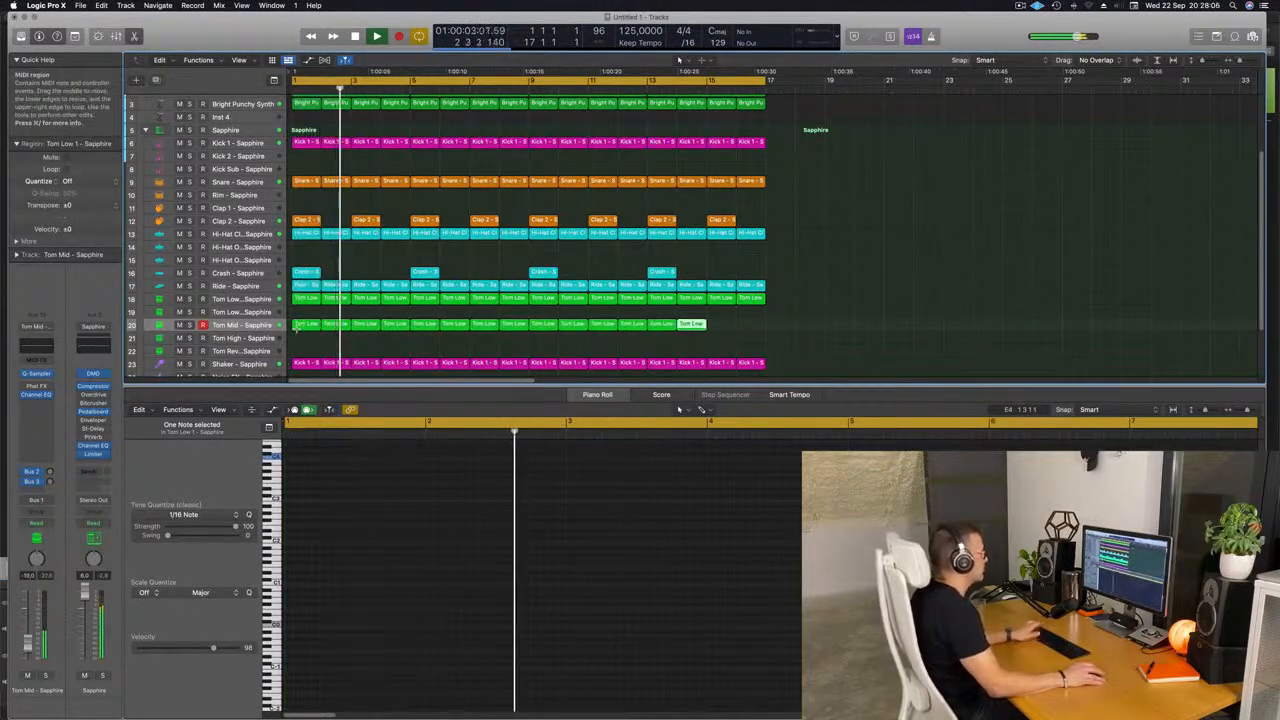
Lower the Tom Mid track's volume to -24.0 dB and hide the Piano Roll to show all the tracks
{"action": "left_click", "coordinate": [241, 325]}
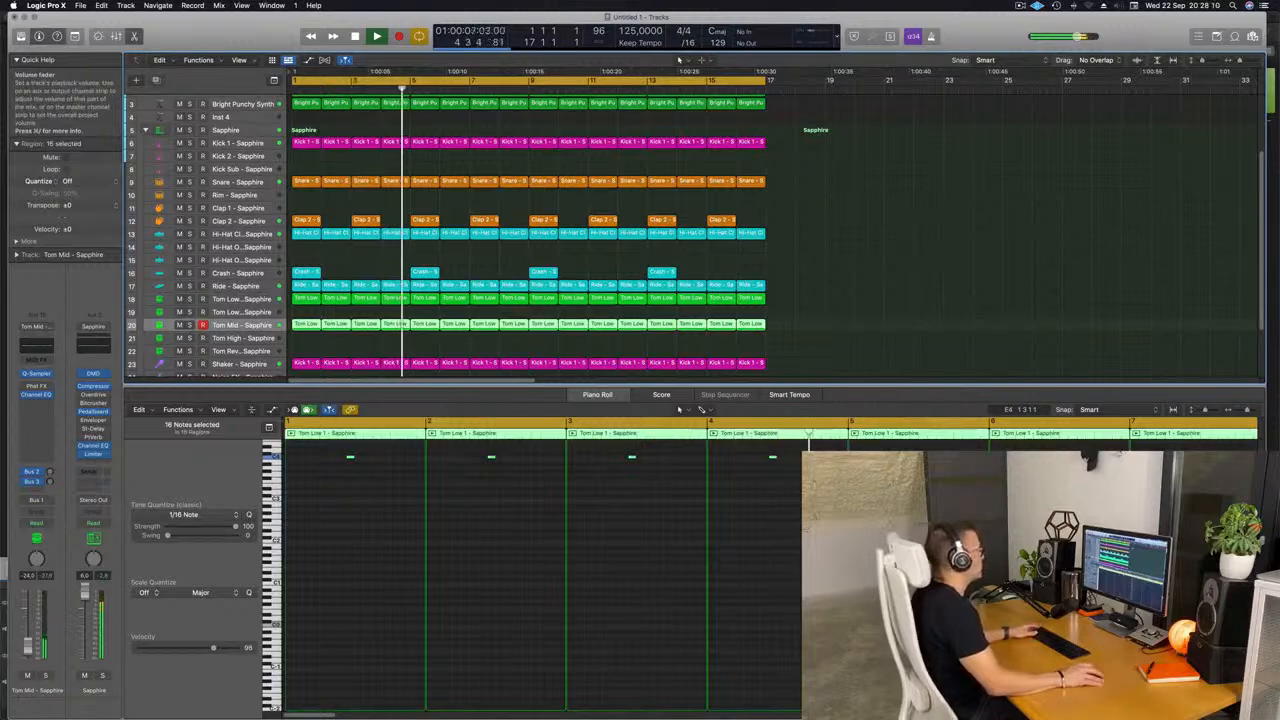
{"action": "left_click", "coordinate": [886, 233]}
{"action": "scroll", "coordinate": [620, 250], "scroll_direction": "down", "scroll_amount": 2}
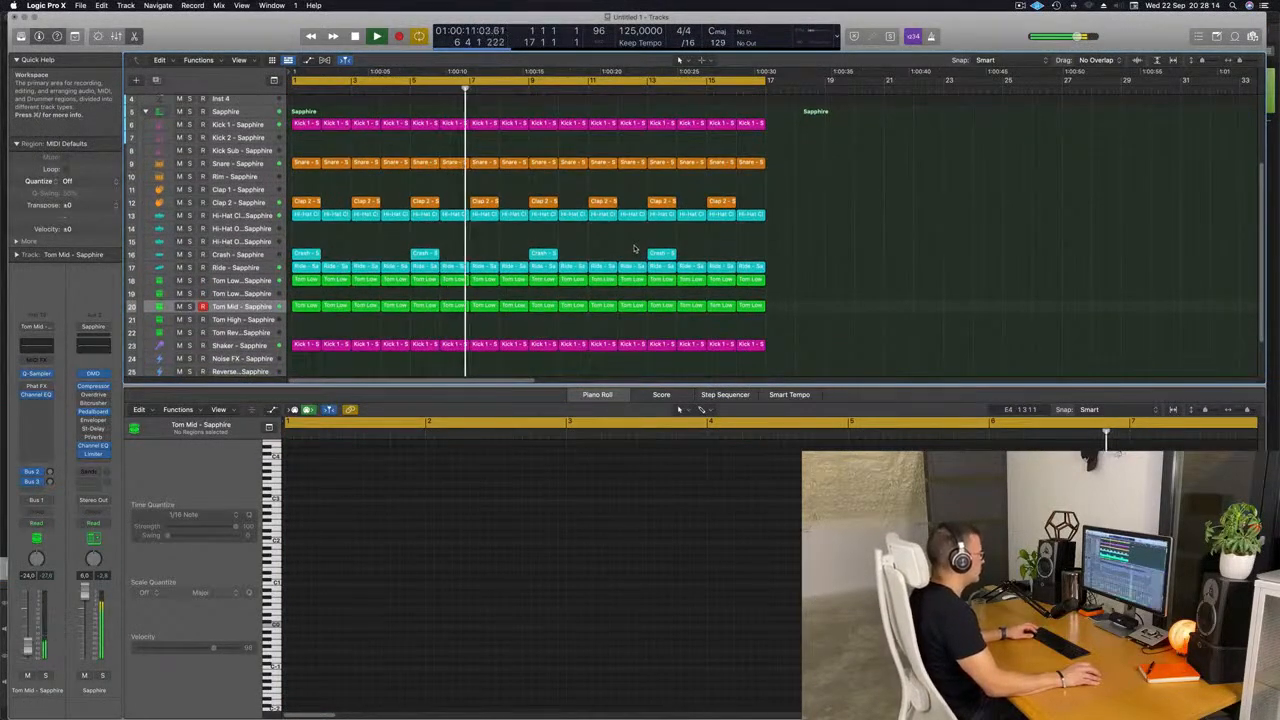
{"action": "key", "text": "x"}
{"action": "key", "text": "x"}
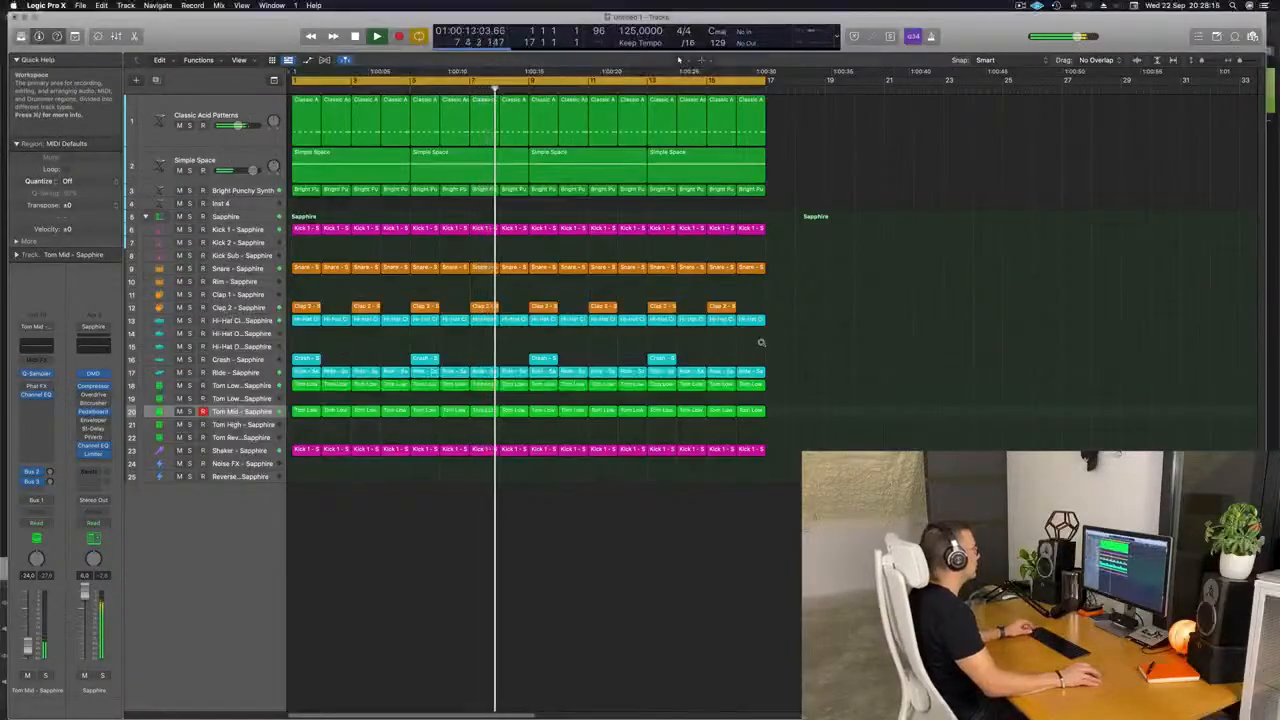
Repeat all regions once so the arrangement fills 32 bars, and deselect them
{"action": "scroll", "coordinate": [761, 342], "scroll_direction": "down", "scroll_amount": 1}
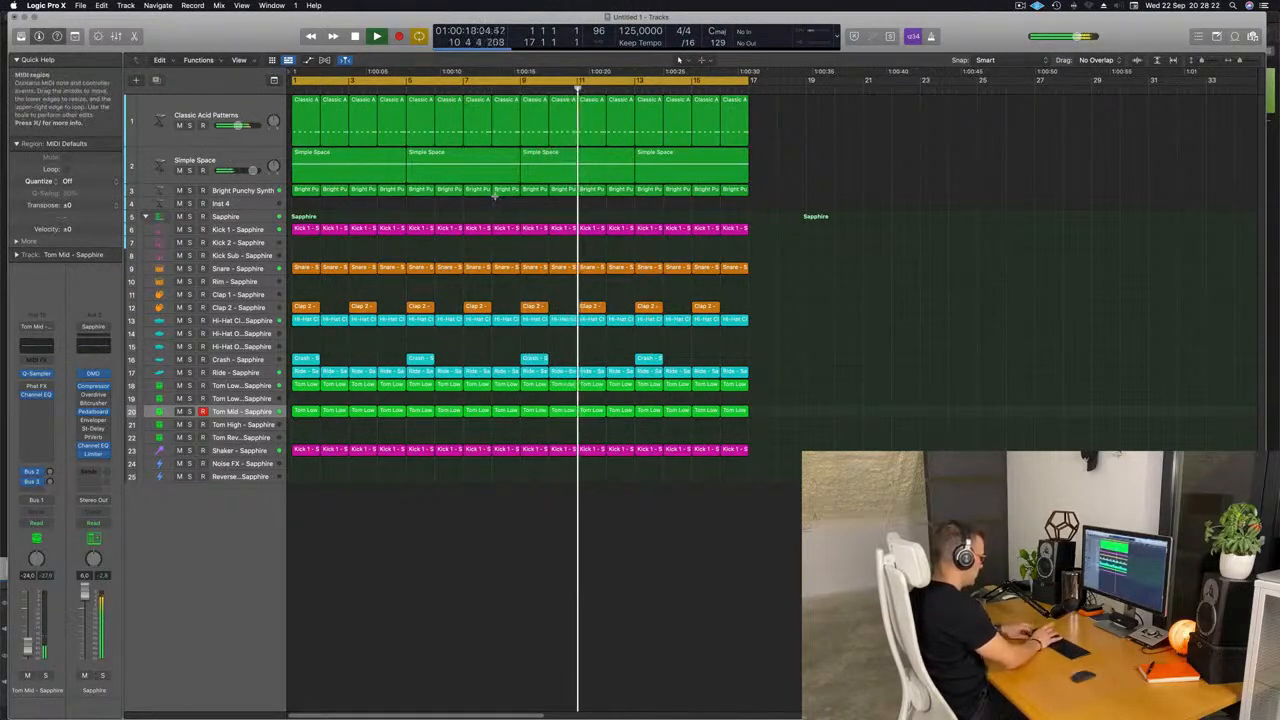
{"action": "key", "text": "super+a"}
{"action": "key", "text": "super+r"}
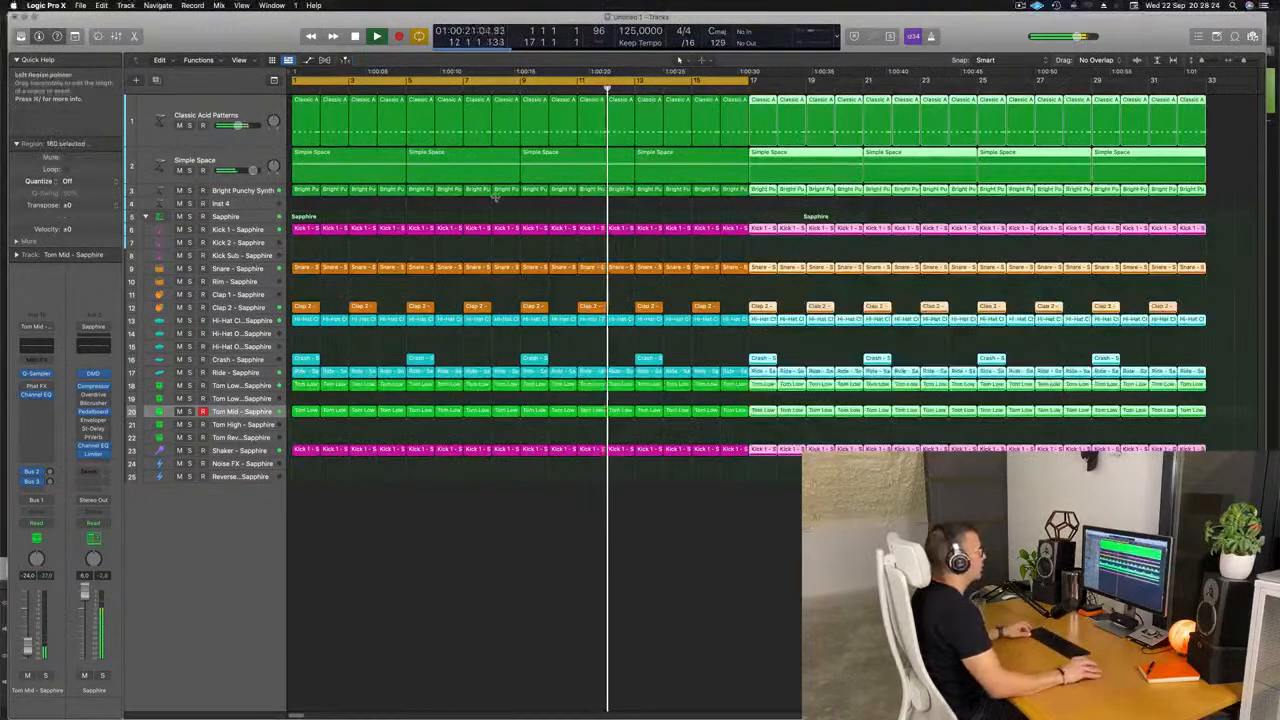
{"action": "scroll", "coordinate": [499, 200], "scroll_direction": "down", "scroll_amount": 5}
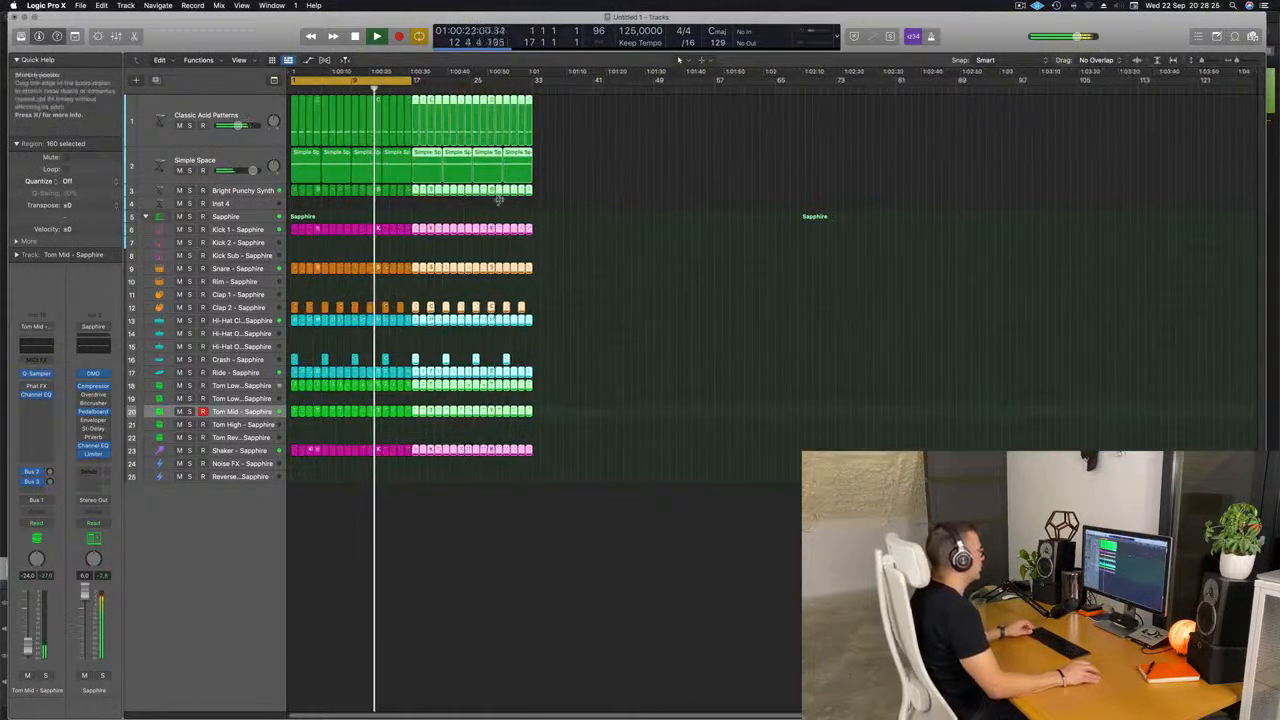
{"action": "scroll", "coordinate": [510, 203], "scroll_direction": "up", "scroll_amount": 2}
{"action": "scroll", "coordinate": [686, 215], "scroll_direction": "up", "scroll_amount": 2}
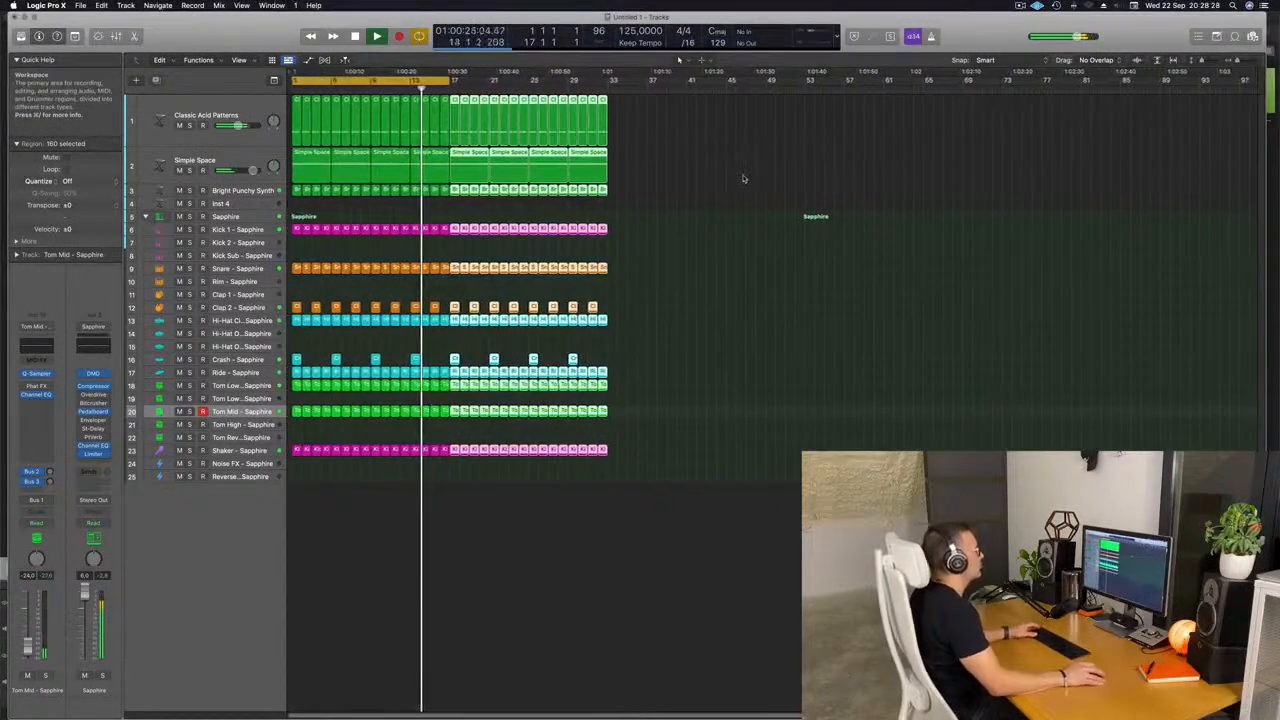
{"action": "left_click", "coordinate": [739, 178]}
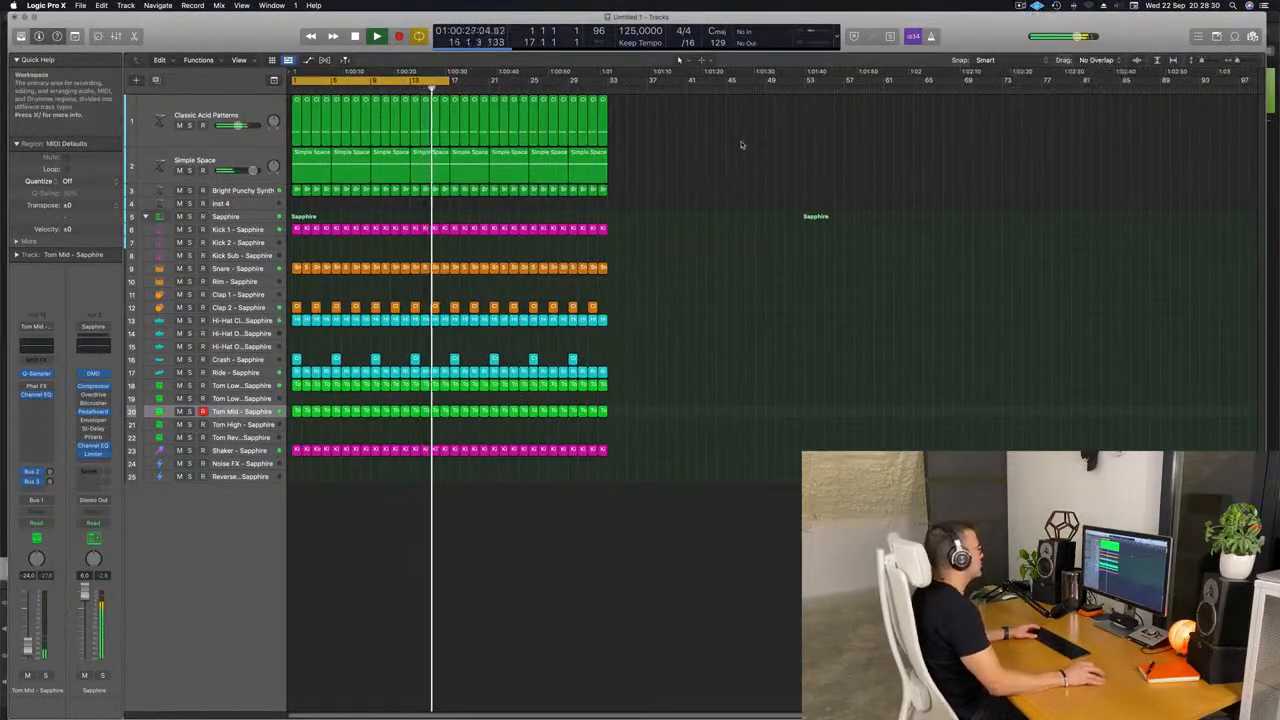
Extend the cycle range to bar 33 and repeat all regions so the arrangement fills 64 bars
{"action": "left_click_drag", "start_coordinate": [455, 79], "coordinate": [604, 99]}
{"action": "key", "text": "super+r"}
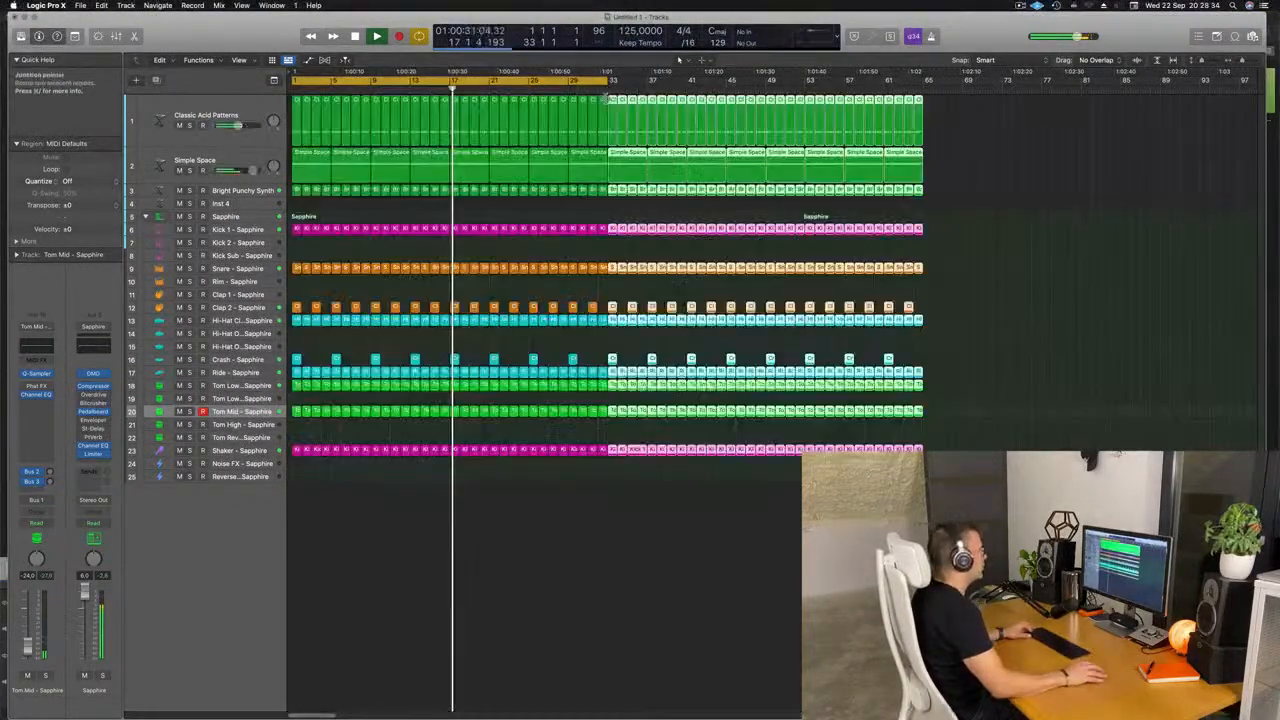
{"action": "key", "text": "super+Left"}
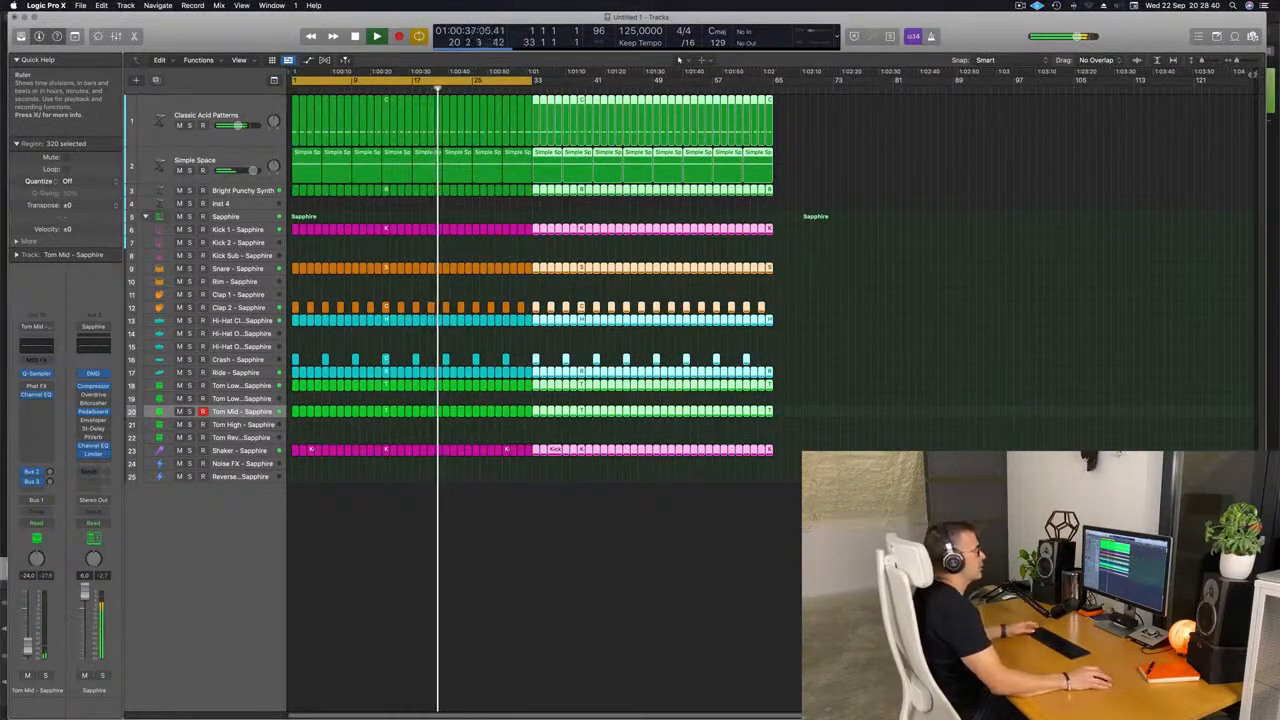
Move the project end marker to bar 66 and extend the cycle range to bar 65
{"action": "mouse_move", "coordinate": [1246, 87]}
{"action": "left_mouse_down"}
{"action": "mouse_move", "coordinate": [812, 126]}
{"action": "mouse_move", "coordinate": [784, 142]}
{"action": "left_mouse_up"}
{"action": "key", "text": "space"}
{"action": "key", "text": "space"}
{"action": "mouse_move", "coordinate": [533, 80]}
{"action": "left_mouse_down"}
{"action": "mouse_move", "coordinate": [545, 93]}
{"action": "mouse_move", "coordinate": [775, 94]}
{"action": "left_mouse_up"}
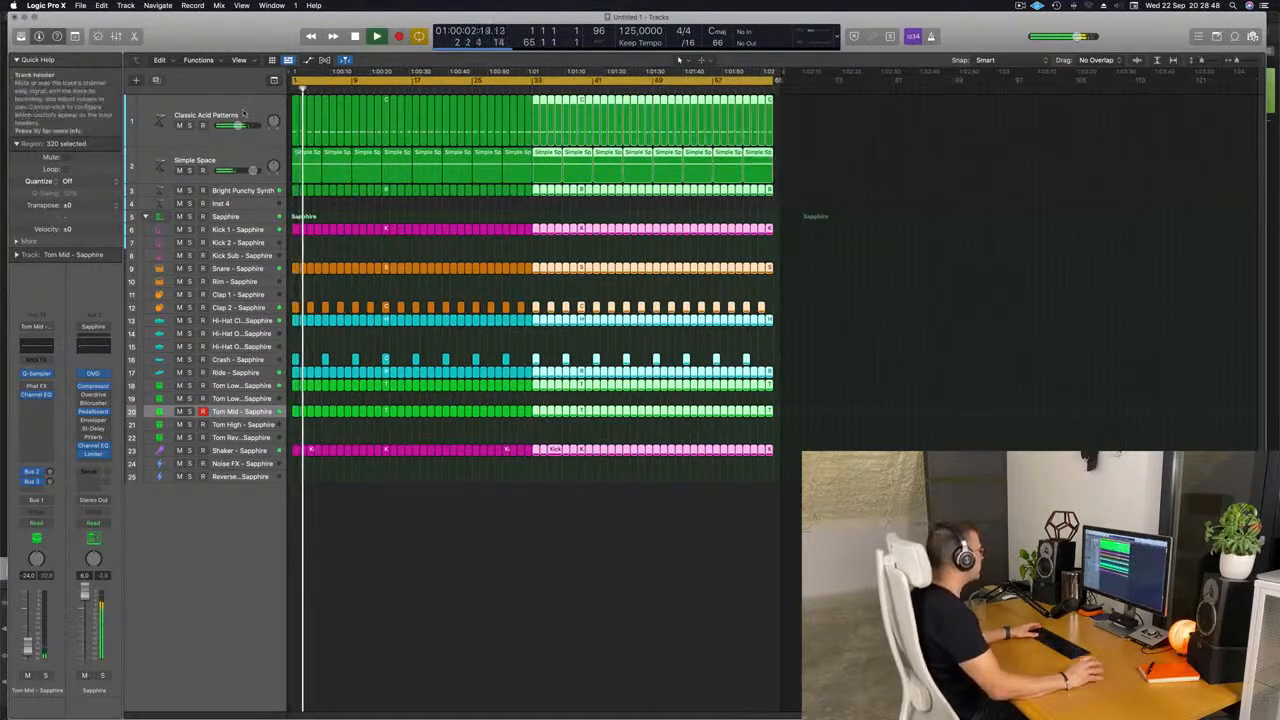
Duplicate the Classic Acid Patterns track and open a copy of its first one-bar region on the new track in the Piano Roll
{"action": "left_click", "coordinate": [243, 113]}
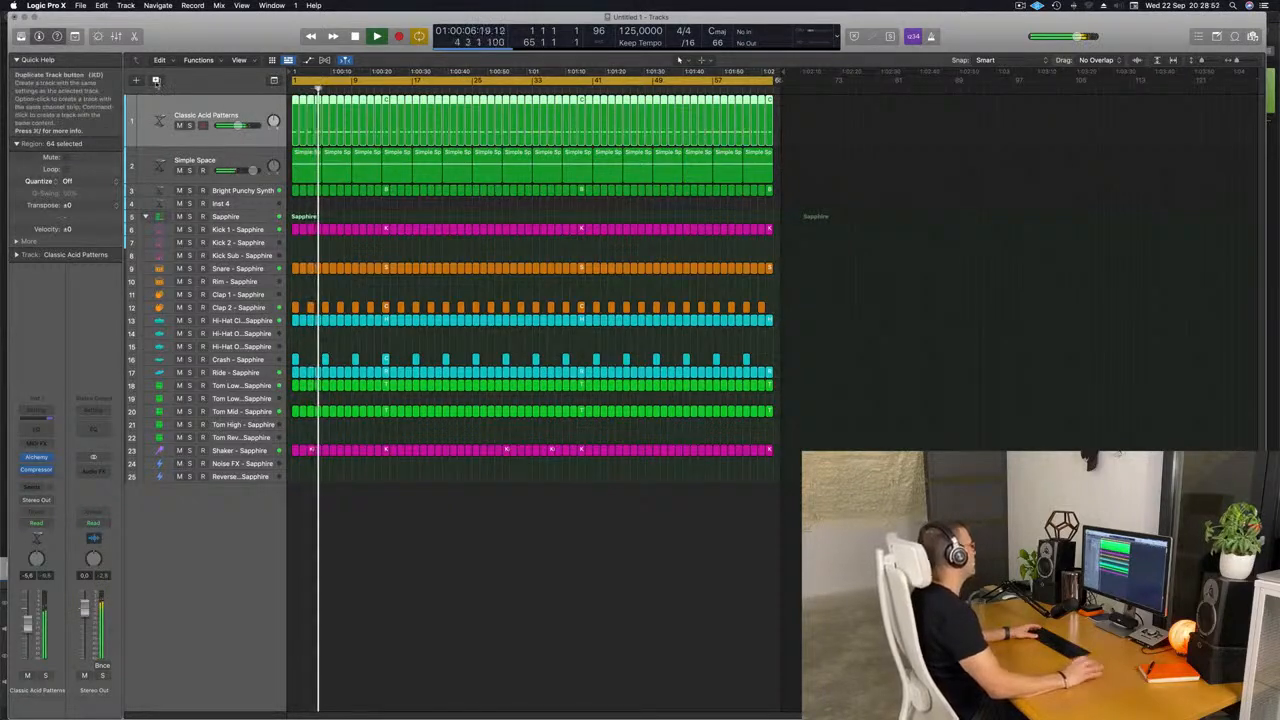
{"action": "left_click", "coordinate": [155, 80]}
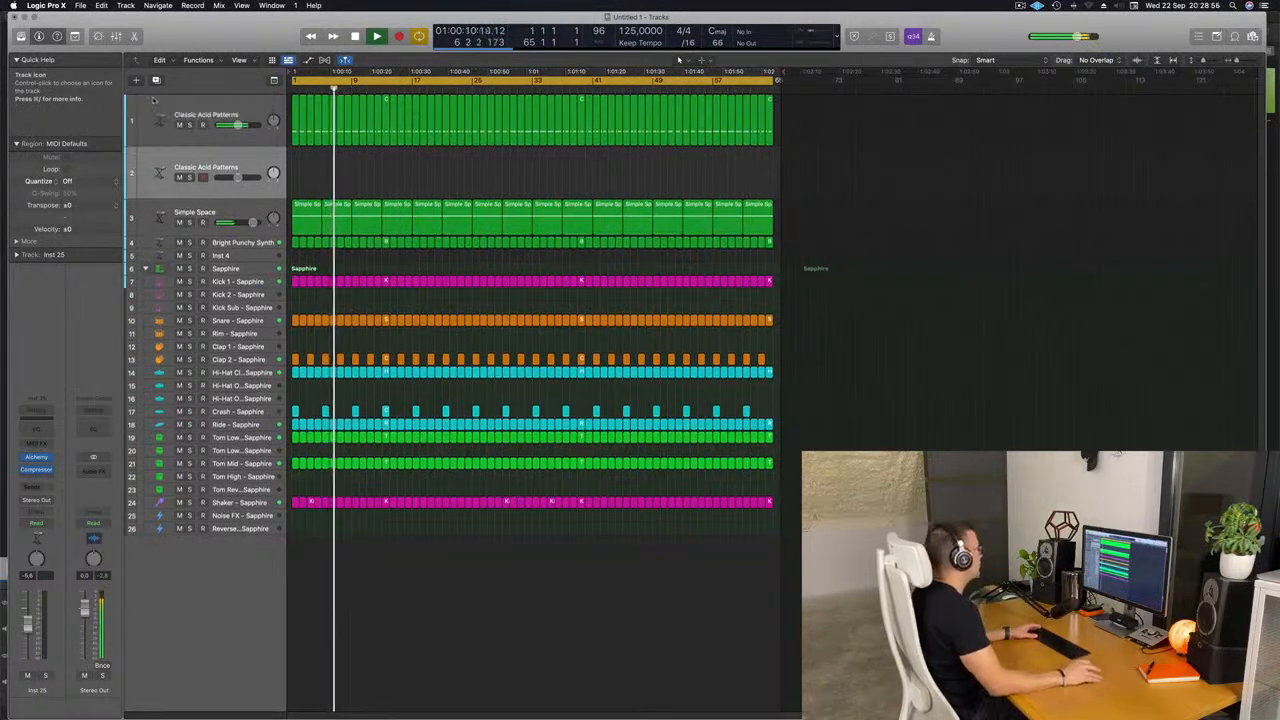
{"action": "left_click", "coordinate": [295, 140]}
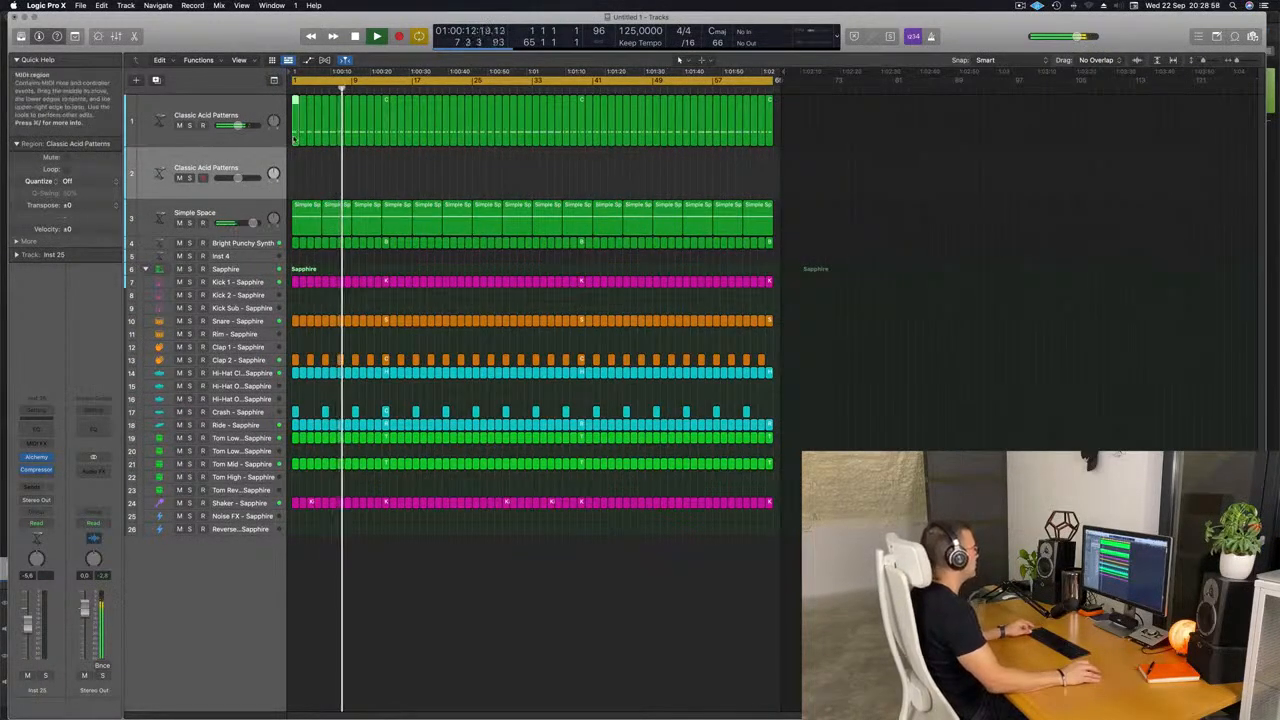
{"action": "left_click", "coordinate": [294, 157]}
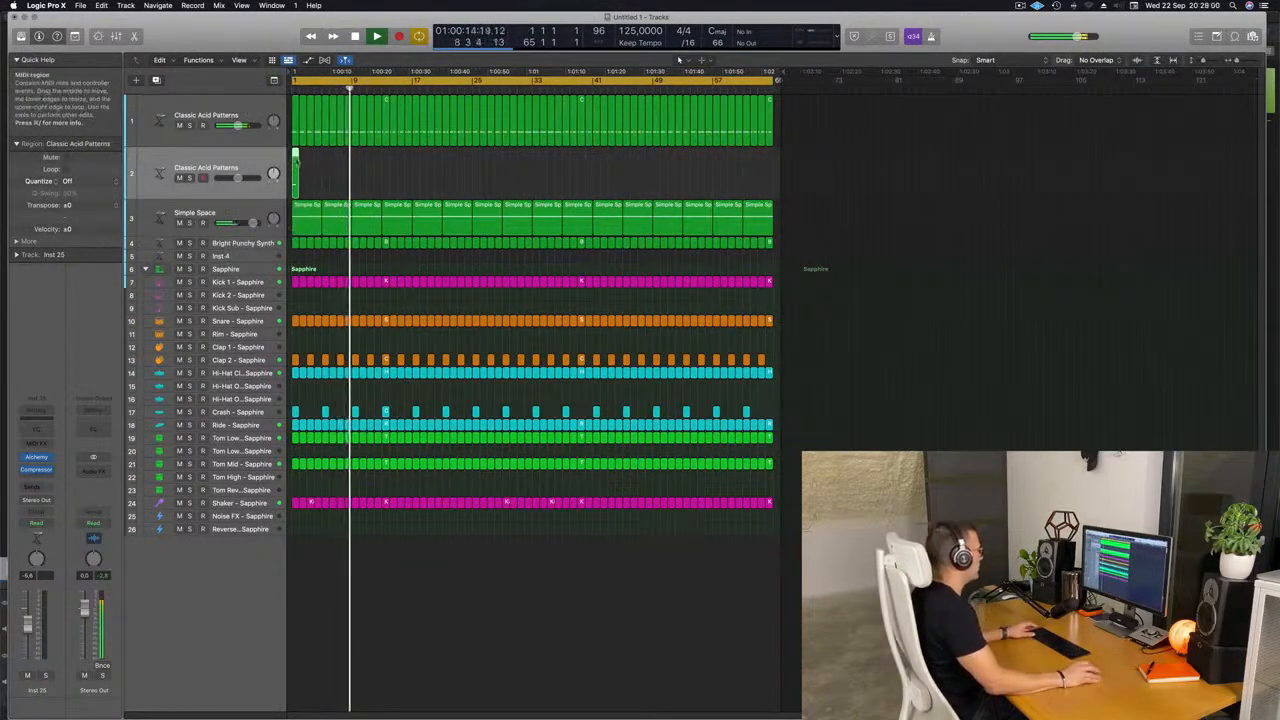
{"action": "double_click", "coordinate": [295, 155]}
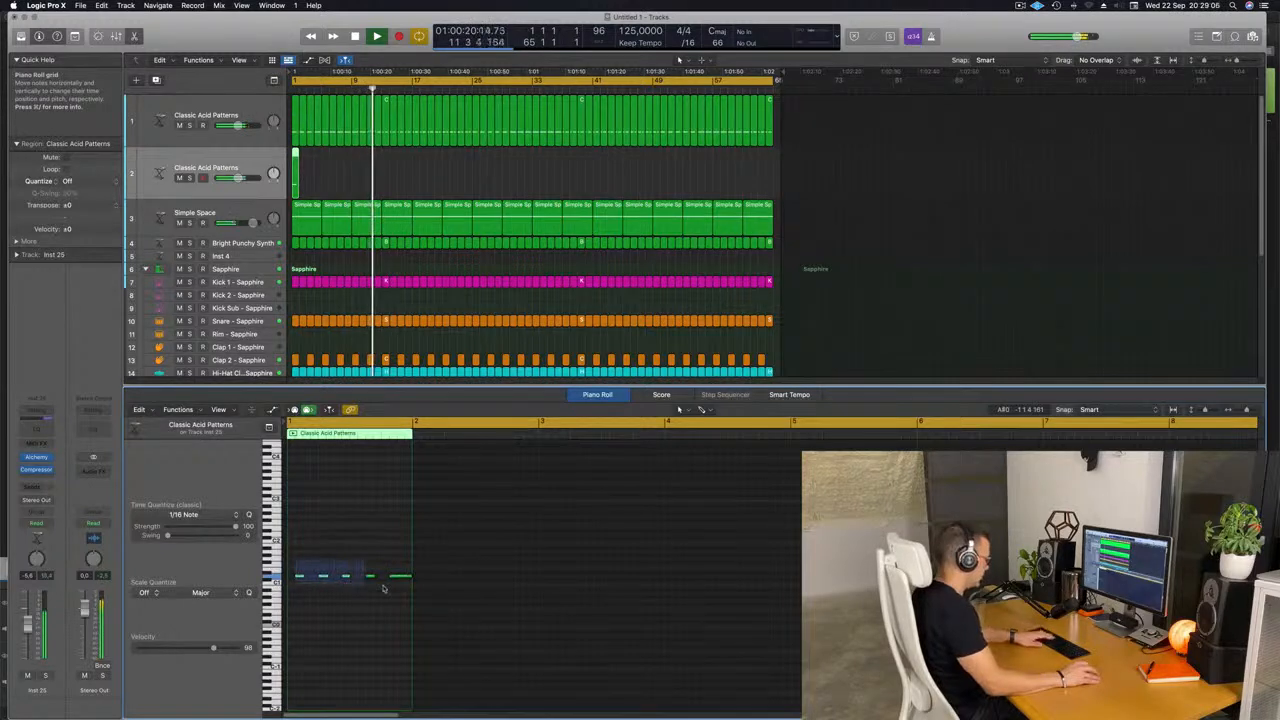
Reduce the new acid region to a single note on beat 3, raise it an octave and lengthen it slightly
{"action": "left_click_drag", "start_coordinate": [396, 580], "coordinate": [361, 580]}
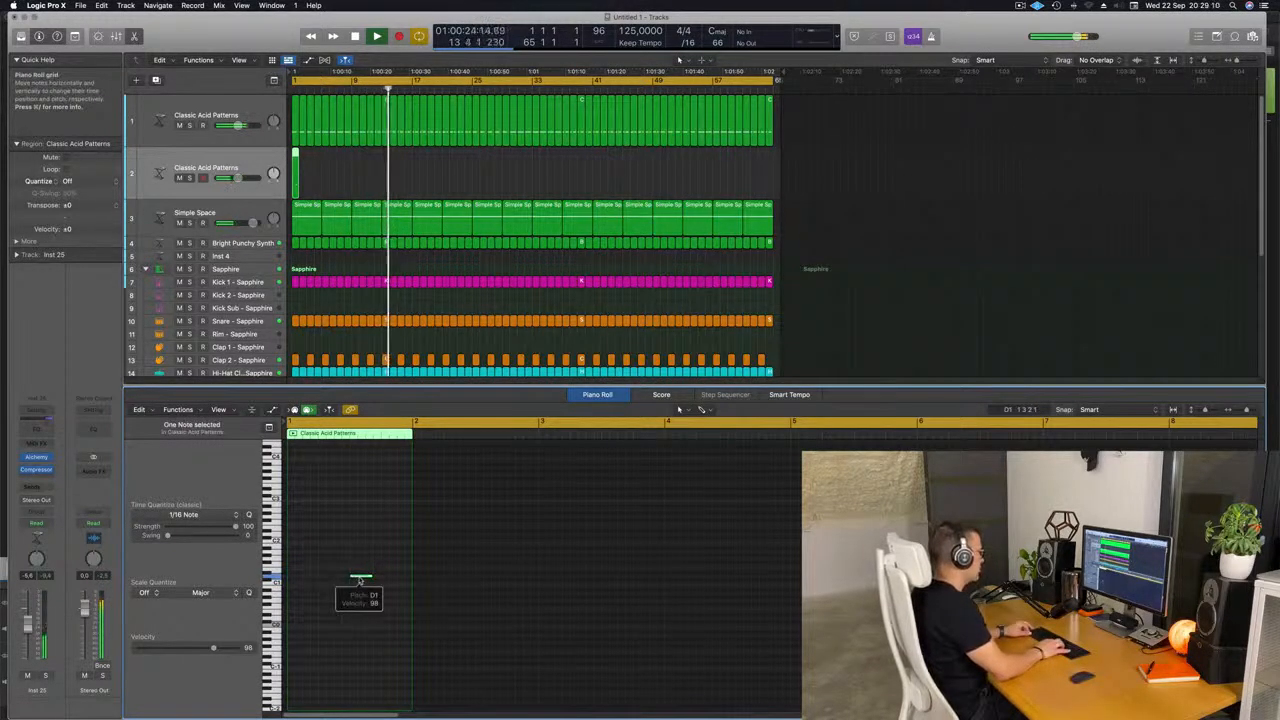
{"action": "key", "text": "space"}
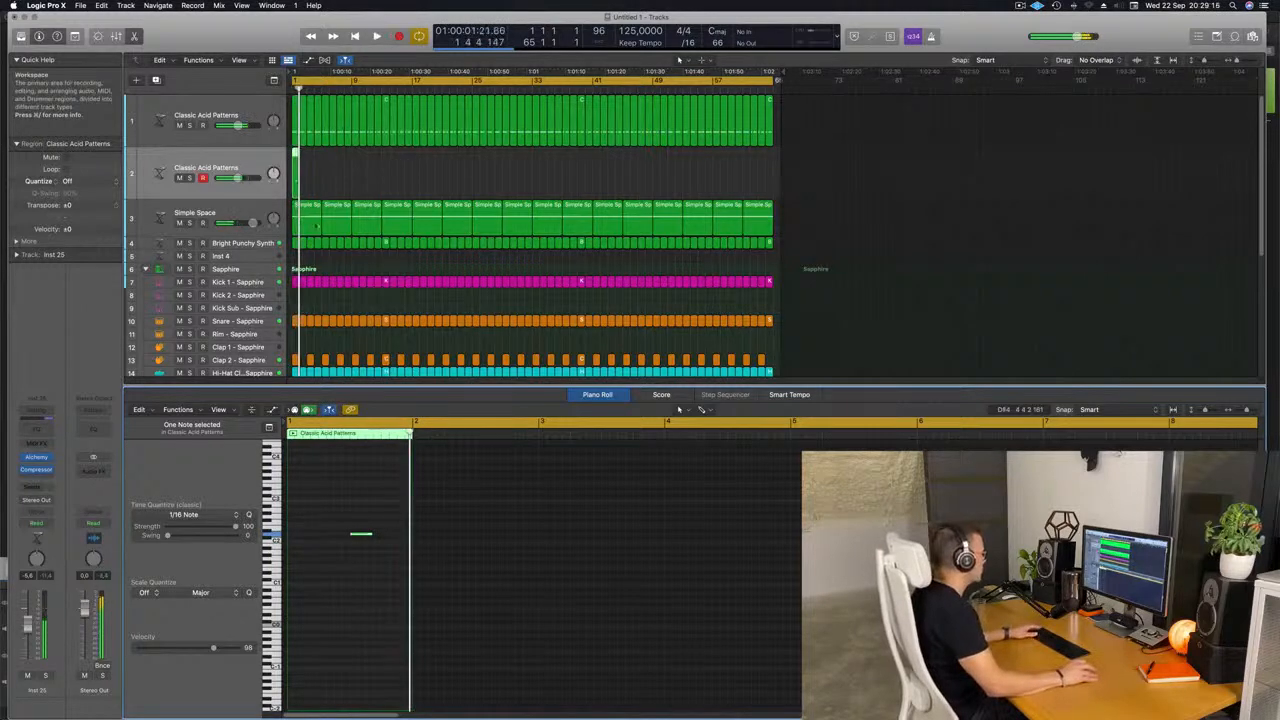
{"action": "left_click", "coordinate": [380, 538]}
{"action": "left_click_drag", "start_coordinate": [370, 534], "coordinate": [385, 523]}
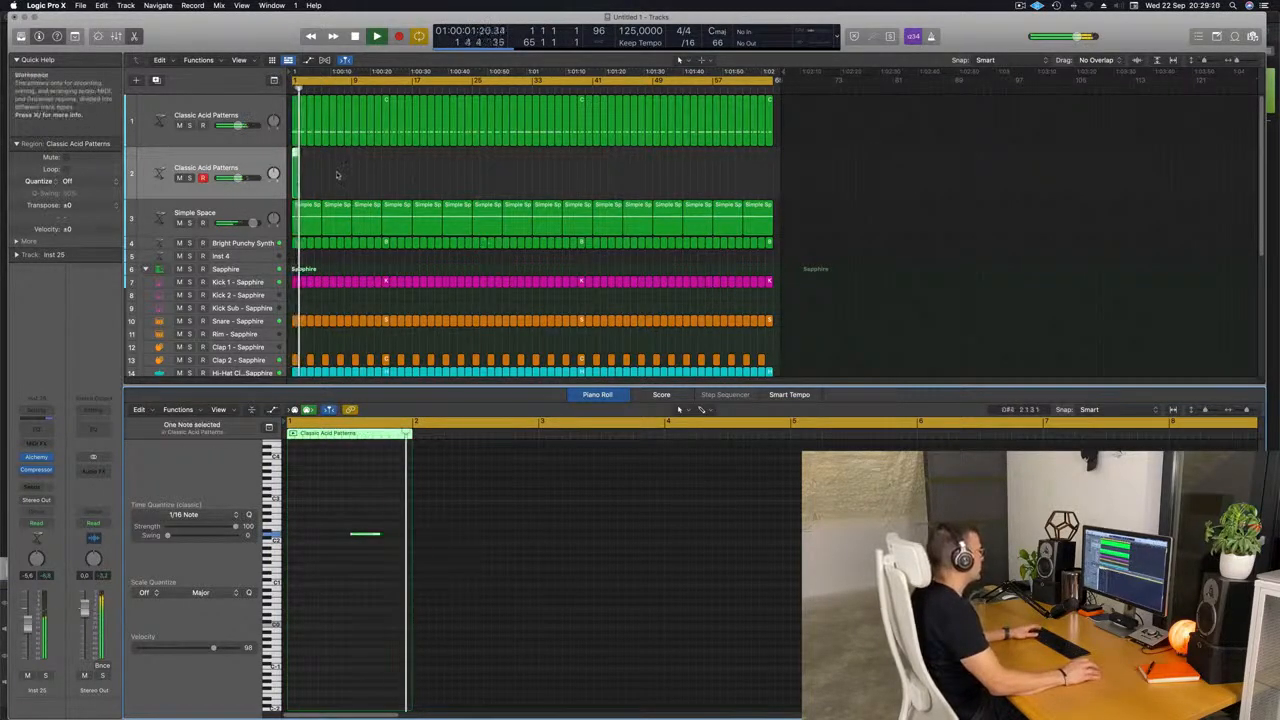
Repeat the one-bar region on the second Classic Acid Patterns track to fill 64 bars, and select all its regions
{"action": "mouse_move", "coordinate": [296, 176]}
{"action": "left_mouse_down"}
{"action": "mouse_move", "coordinate": [338, 158]}
{"action": "mouse_move", "coordinate": [447, 163]}
{"action": "mouse_move", "coordinate": [432, 178]}
{"action": "mouse_move", "coordinate": [283, 187]}
{"action": "left_mouse_up"}
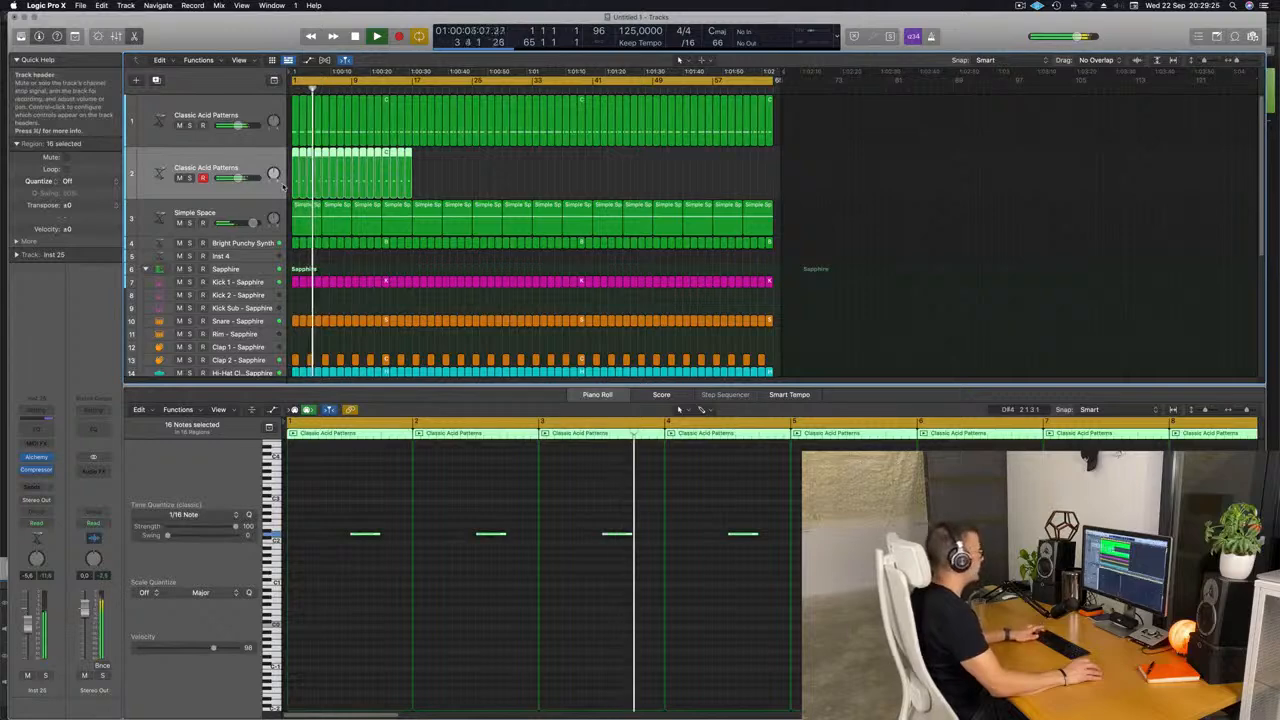
{"action": "key", "text": "super+r"}
{"action": "key", "text": "super+r"}
{"action": "key", "text": "super+r"}
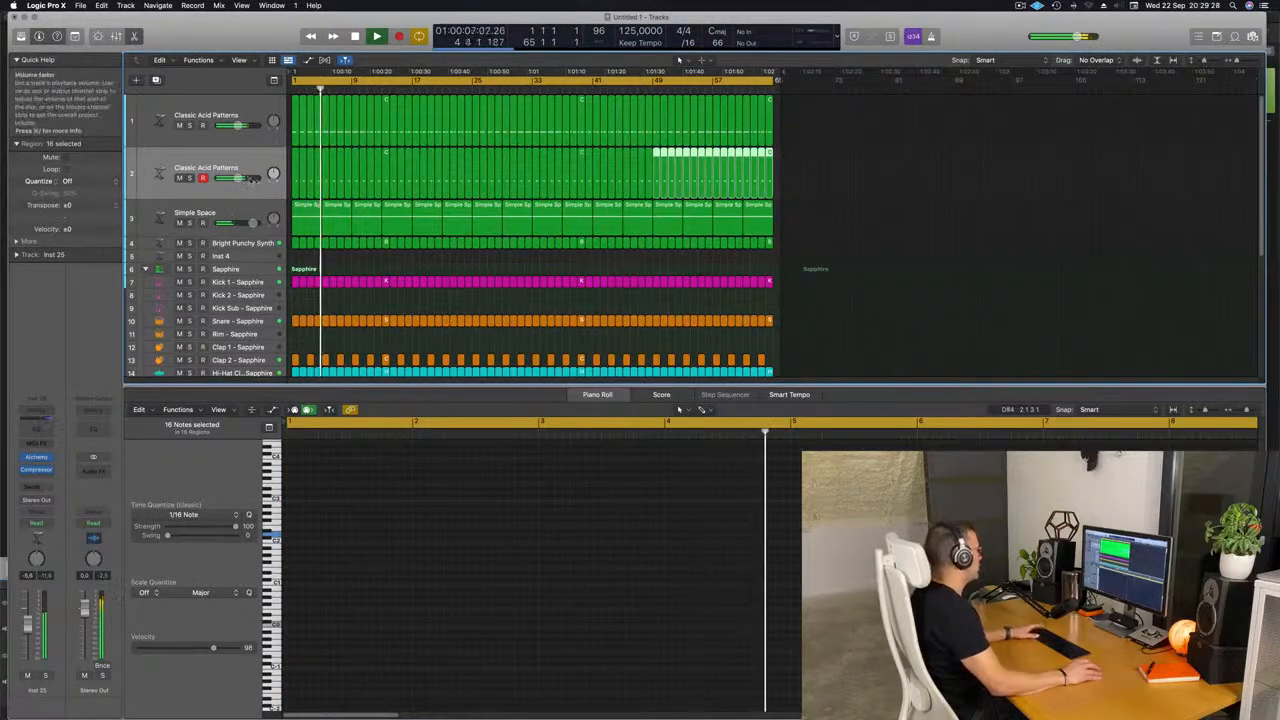
{"action": "left_click", "coordinate": [185, 197]}
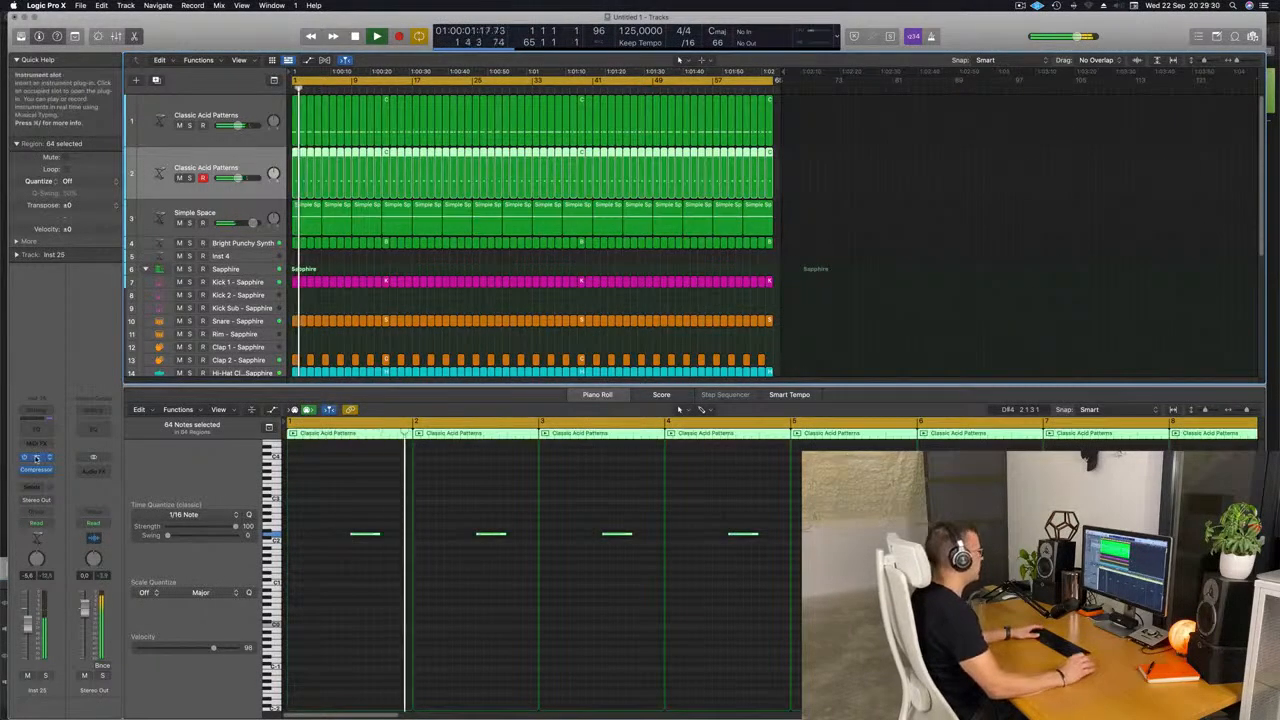
Adjust the pattern and swing of the second acid track's Alchemy arpeggiator, and raise the track volume slightly
{"action": "left_click", "coordinate": [36, 457]}
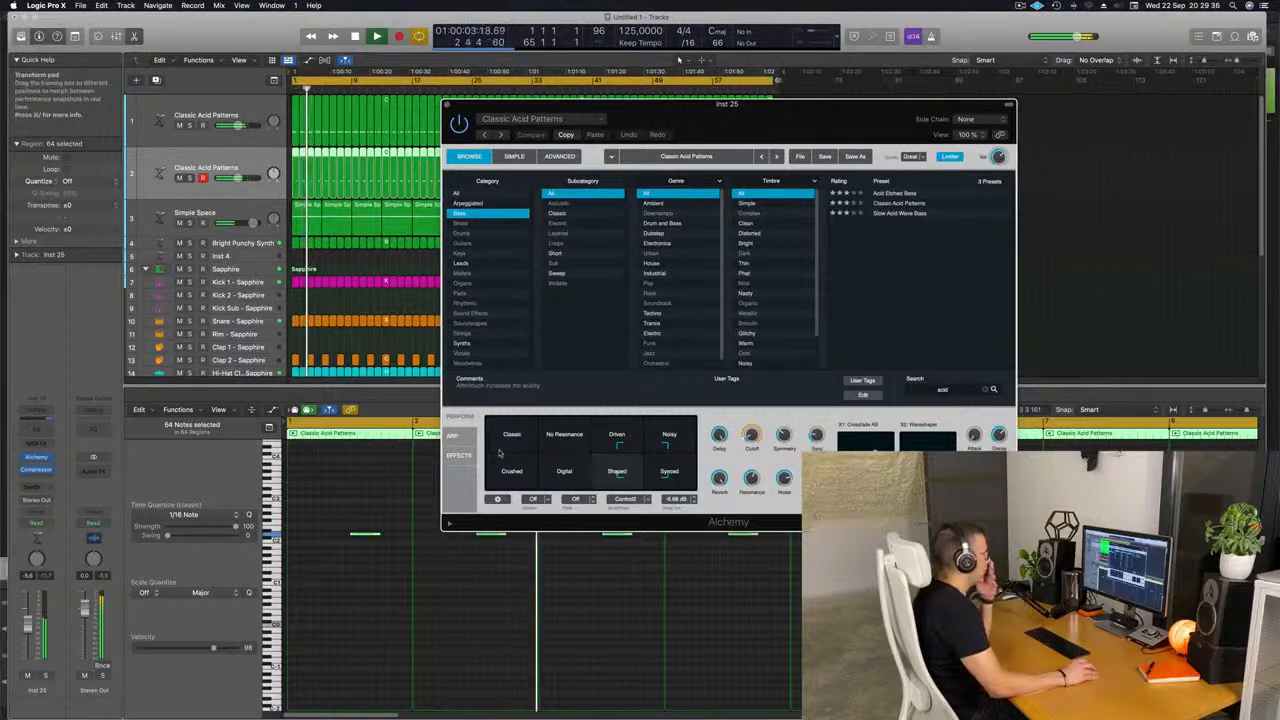
{"action": "left_click", "coordinate": [460, 437]}
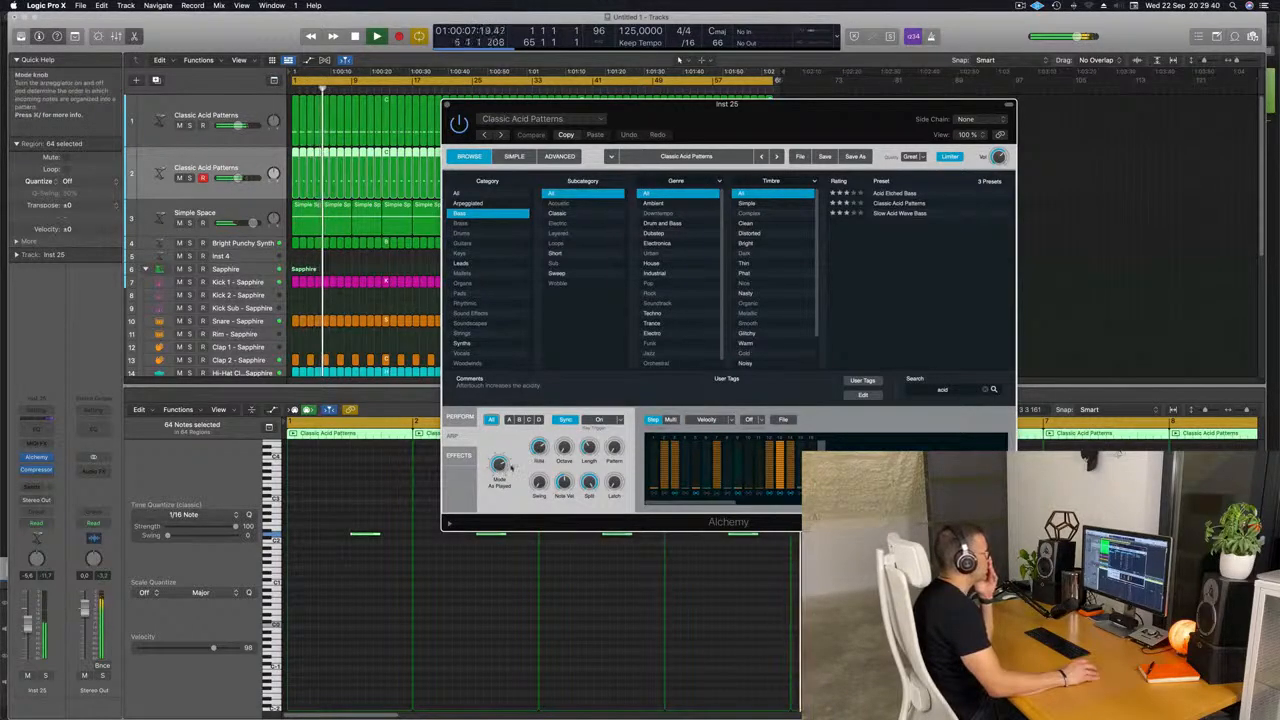
{"action": "left_click_drag", "start_coordinate": [614, 447], "coordinate": [614, 440]}
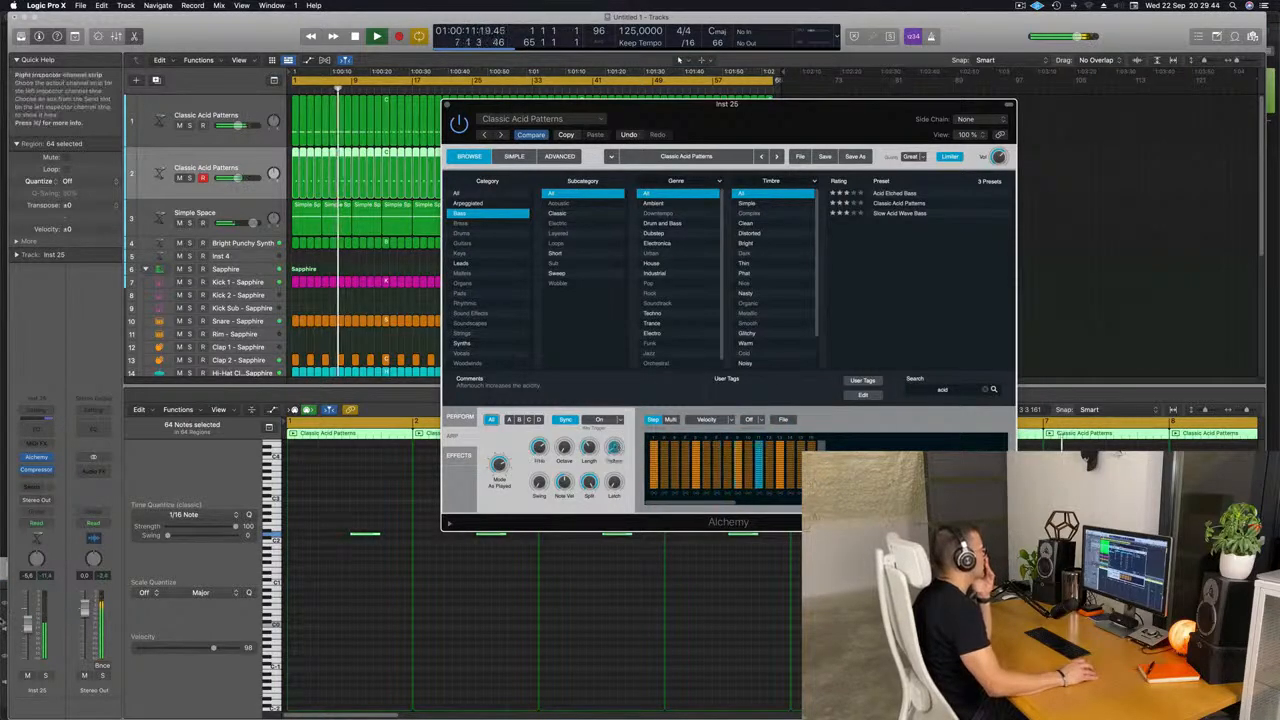
{"action": "left_click_drag", "start_coordinate": [28, 623], "coordinate": [28, 620]}
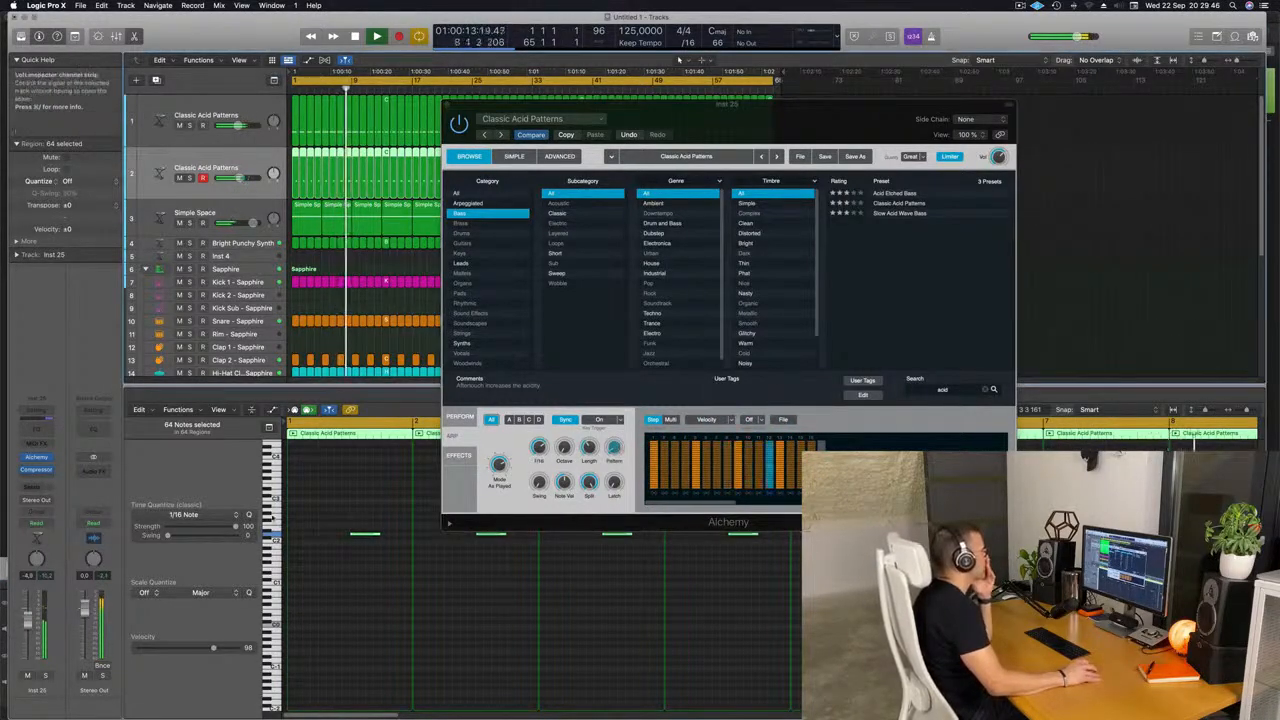
{"action": "left_click", "coordinate": [616, 448]}
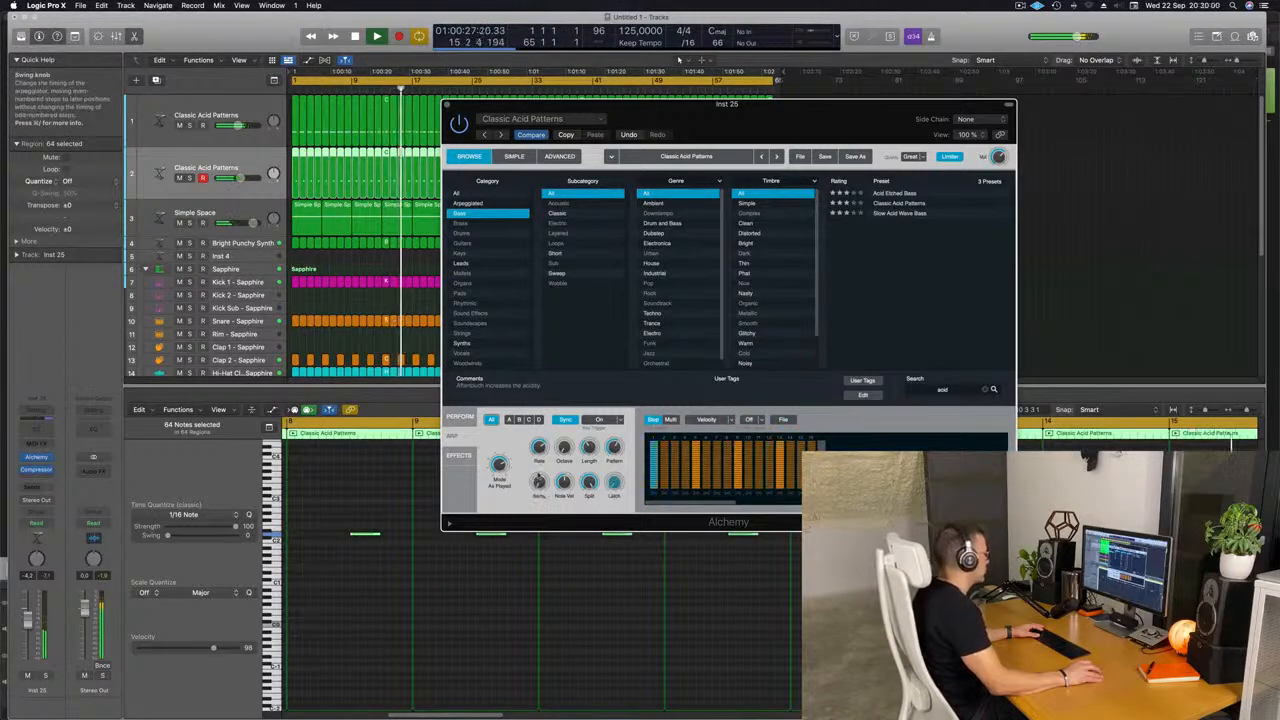
{"action": "left_click_drag", "start_coordinate": [539, 483], "coordinate": [539, 470]}
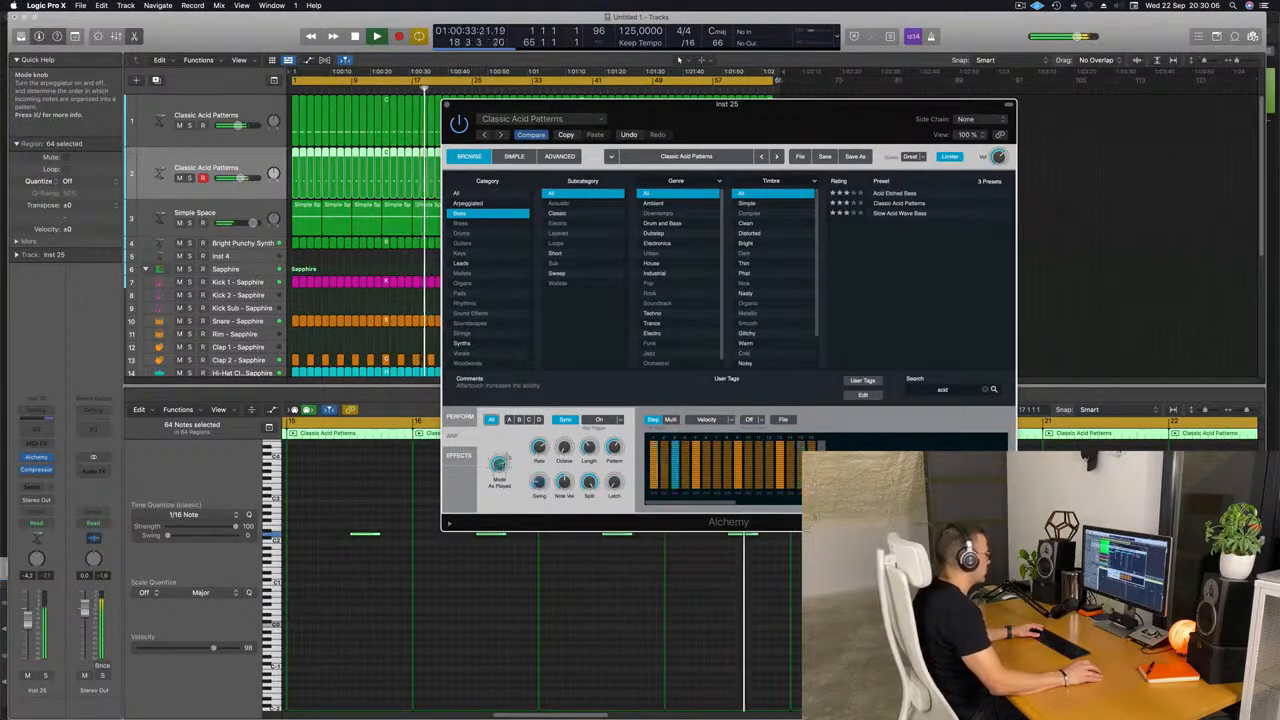
Set Alchemy's Cutoff performance control to about 30% and lower the second acid track's volume
{"action": "left_click_drag", "start_coordinate": [875, 127], "coordinate": [920, 52]}
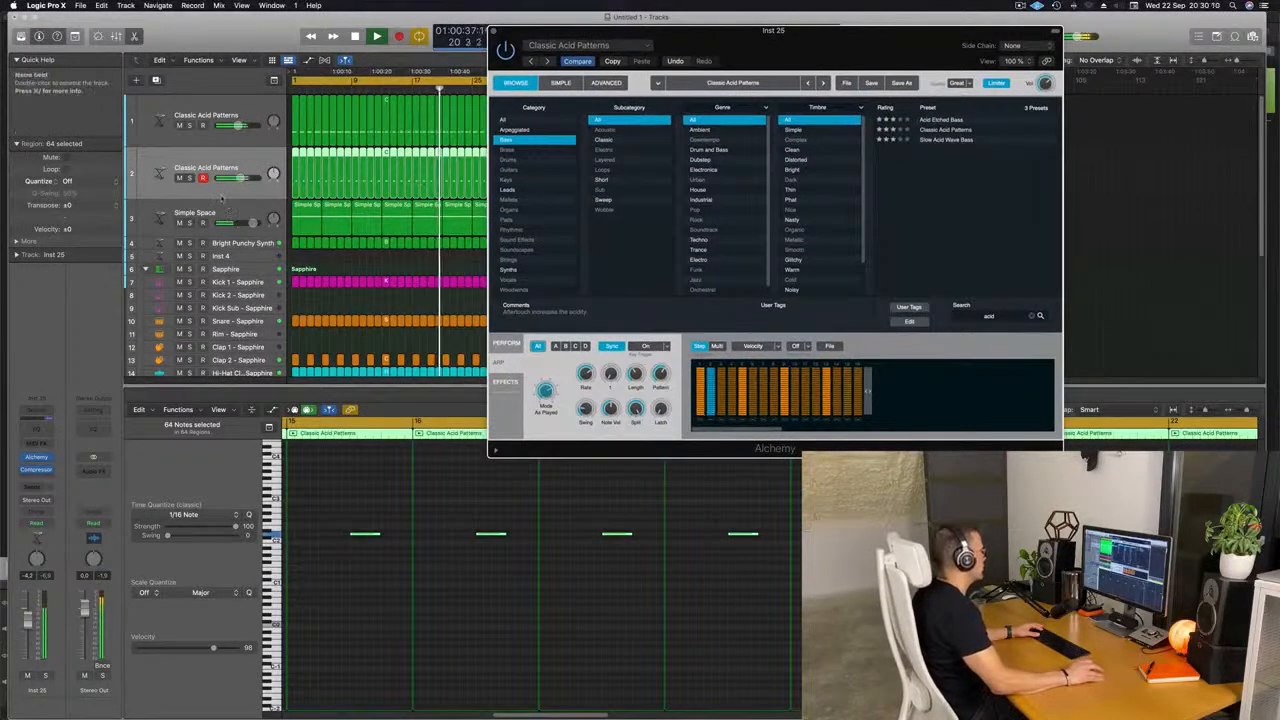
{"action": "left_click", "coordinate": [506, 343]}
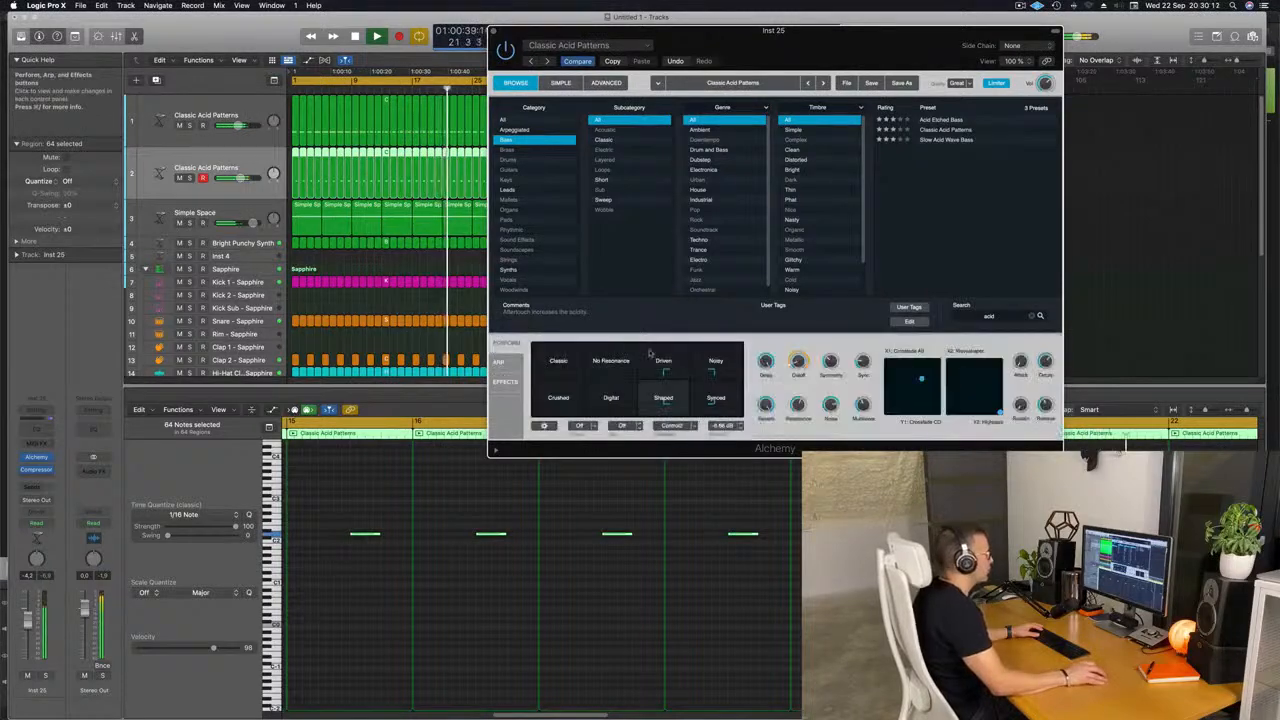
{"action": "left_click_drag", "start_coordinate": [798, 360], "coordinate": [798, 350]}
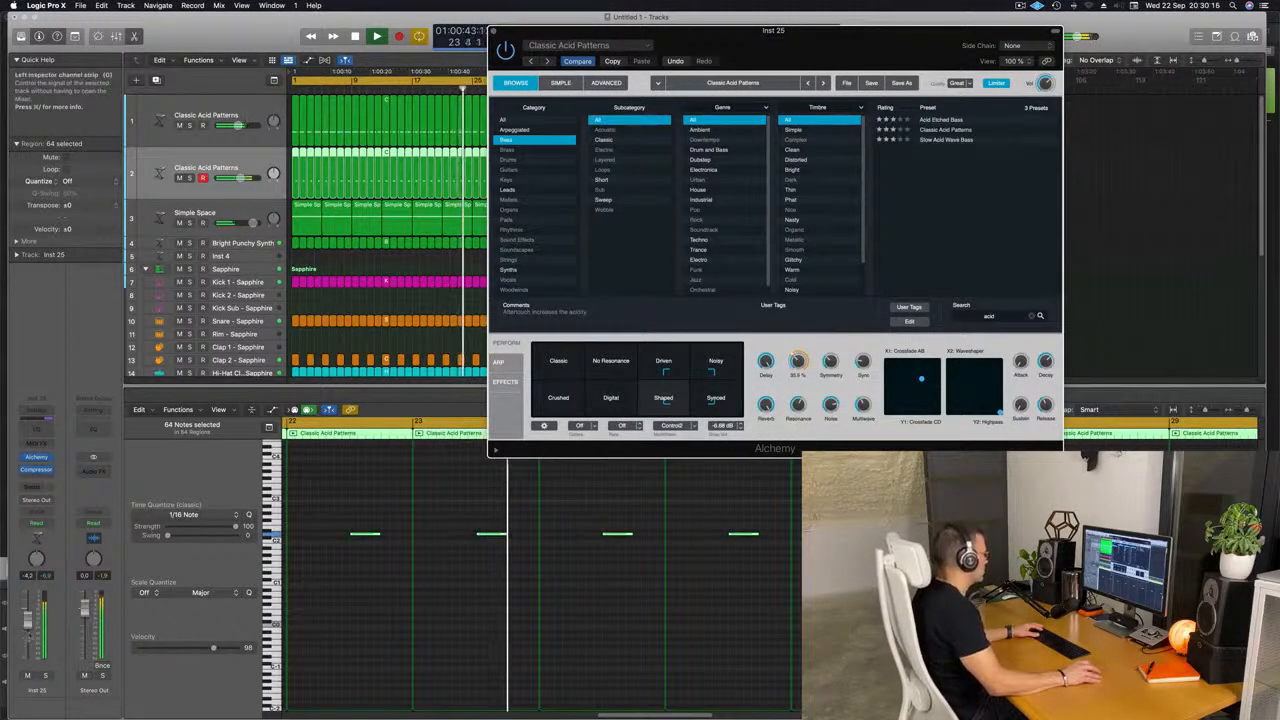
{"action": "left_click_drag", "start_coordinate": [28, 622], "coordinate": [28, 634]}
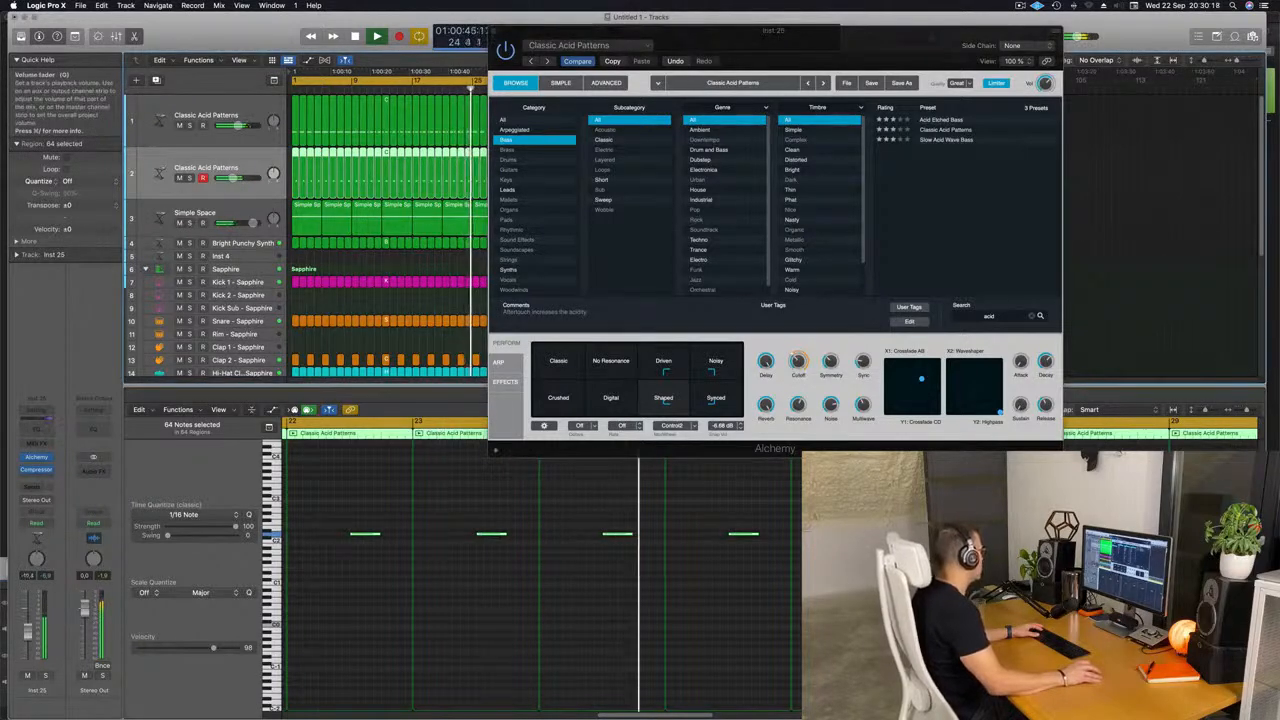
Send the second acid track to Bus 4 and insert a stereo SilverVerb on that bus's aux channel
{"action": "left_click", "coordinate": [36, 487]}
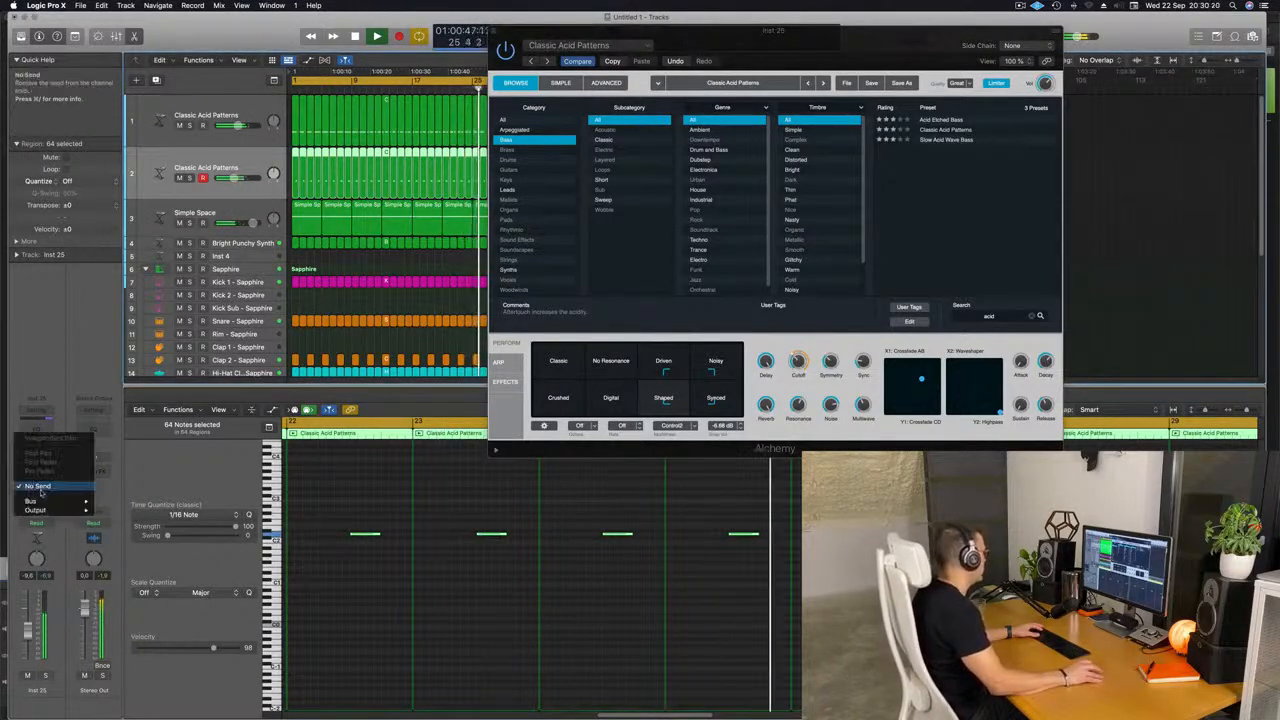
{"action": "mouse_move", "coordinate": [32, 501]}
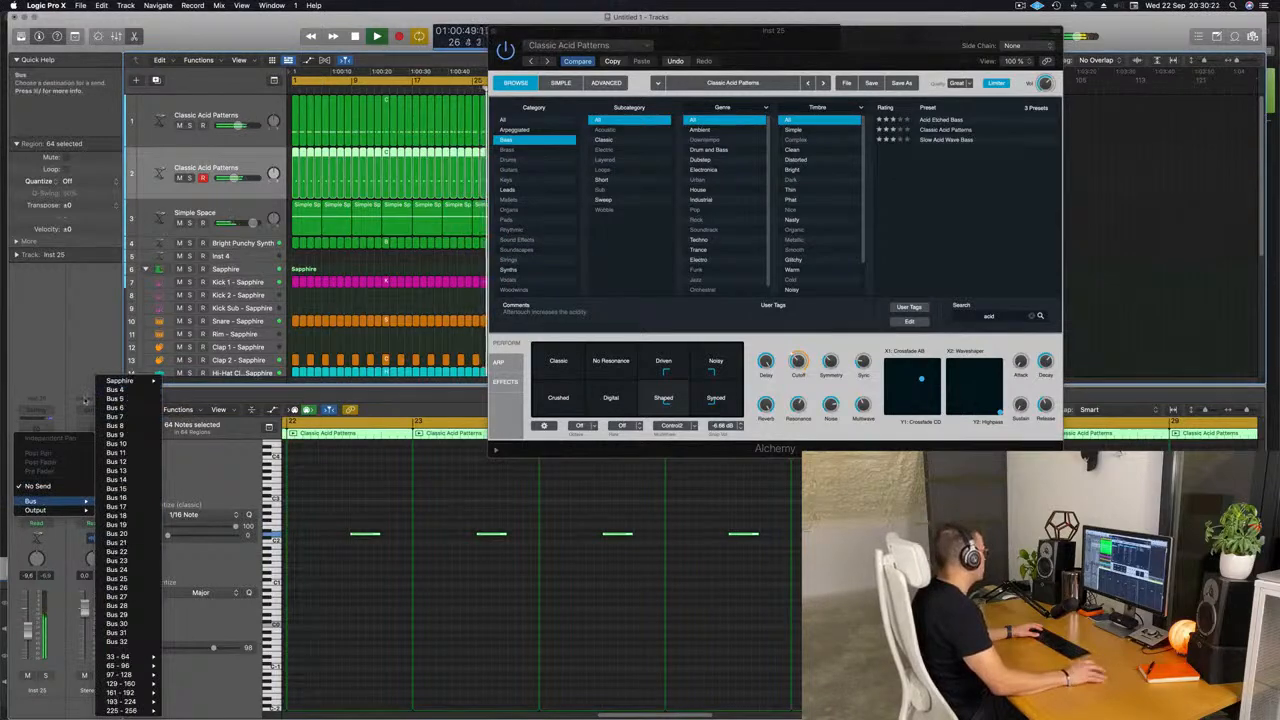
{"action": "left_click", "coordinate": [115, 389]}
{"action": "left_click", "coordinate": [92, 469]}
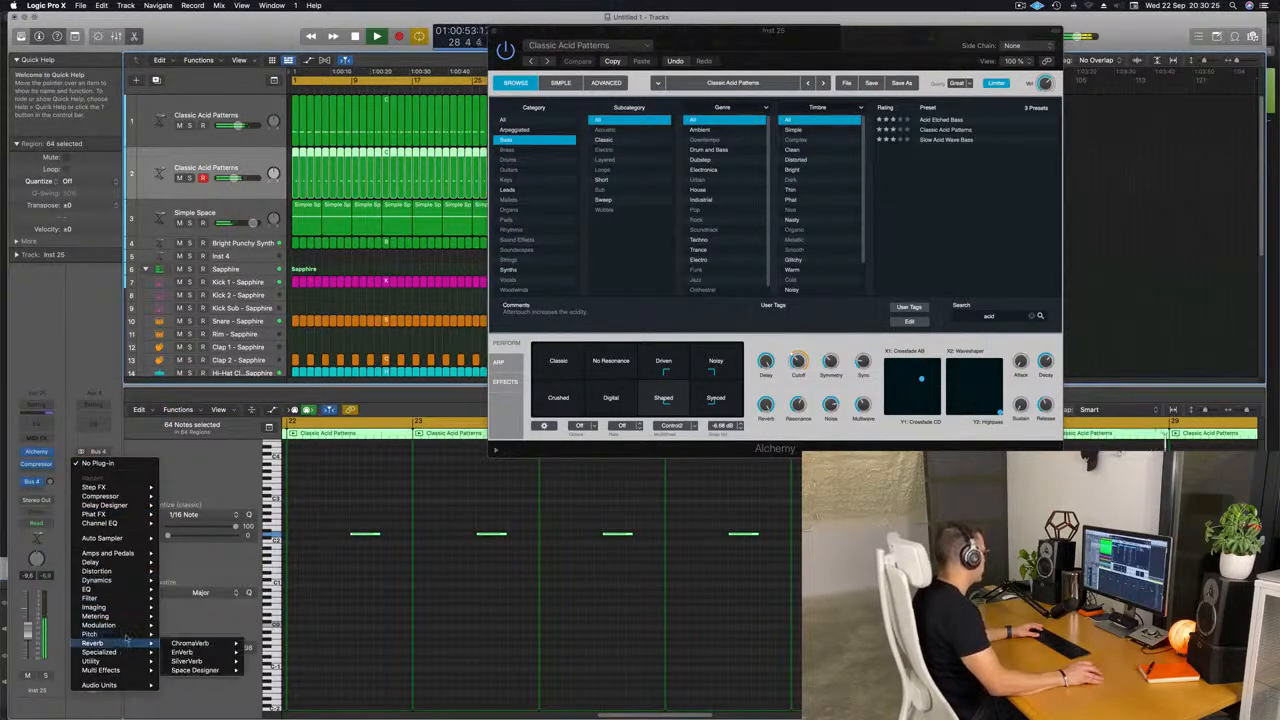
{"action": "mouse_move", "coordinate": [126, 646]}
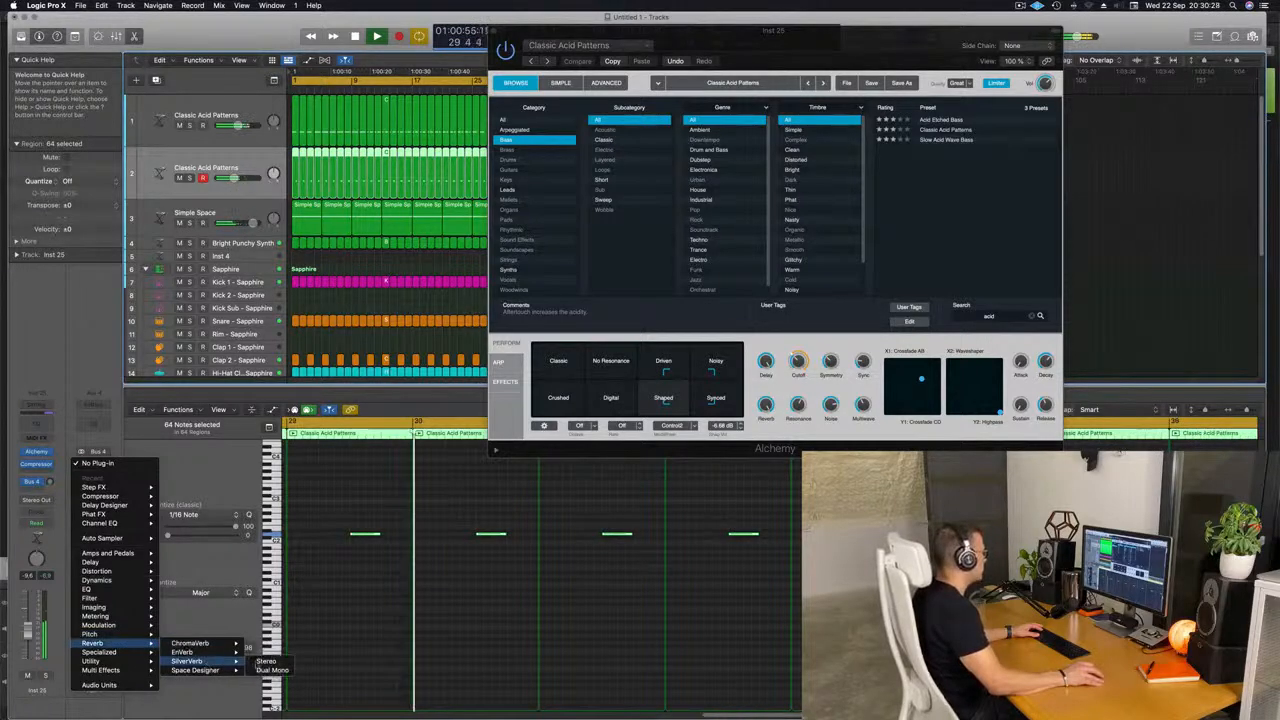
{"action": "left_click", "coordinate": [265, 662]}
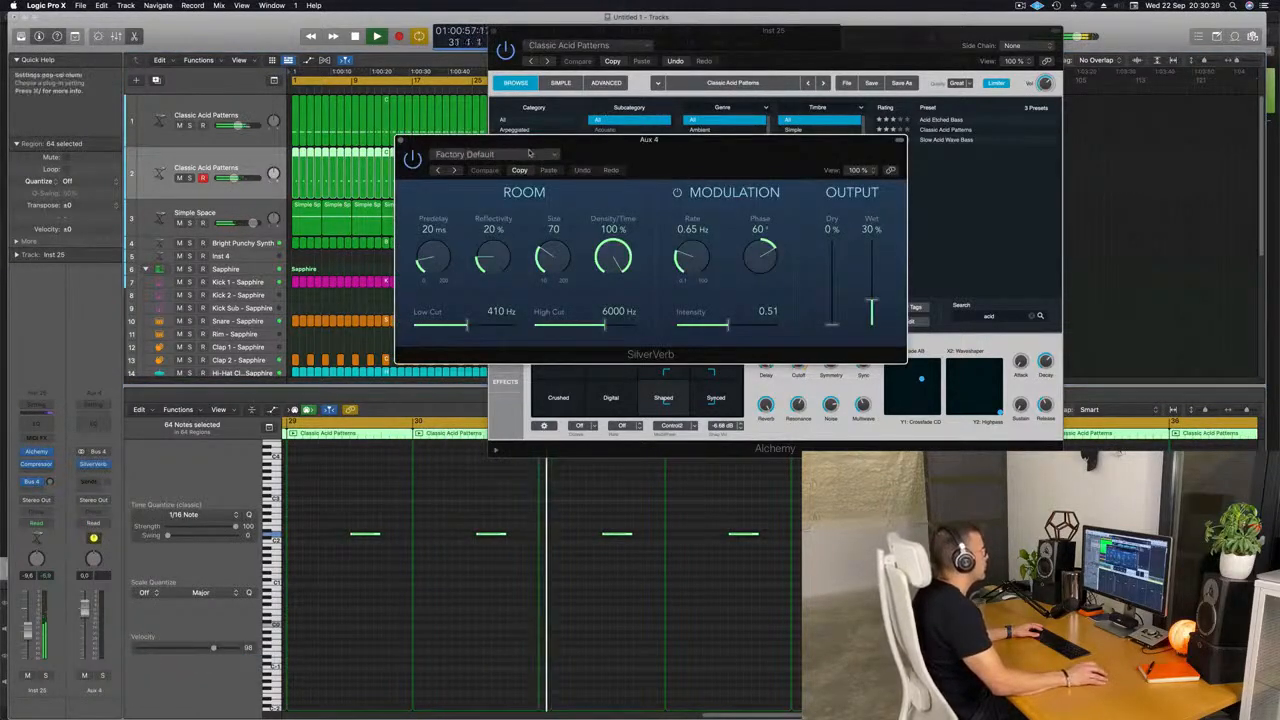
Load SilverVerb's grandiose preset with the wet output at 100%, and raise the second acid track's Bus 4 send level
{"action": "left_click", "coordinate": [525, 154]}
{"action": "left_click", "coordinate": [466, 321]}
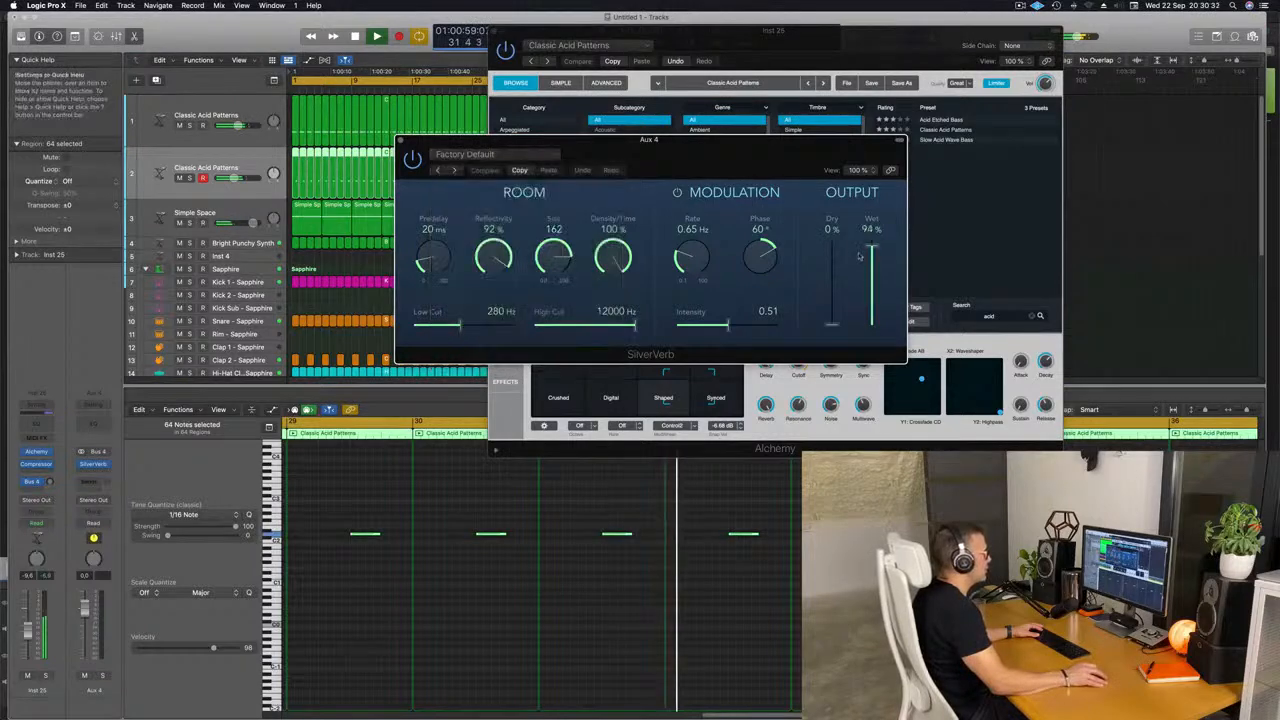
{"action": "left_click_drag", "start_coordinate": [872, 248], "coordinate": [872, 236]}
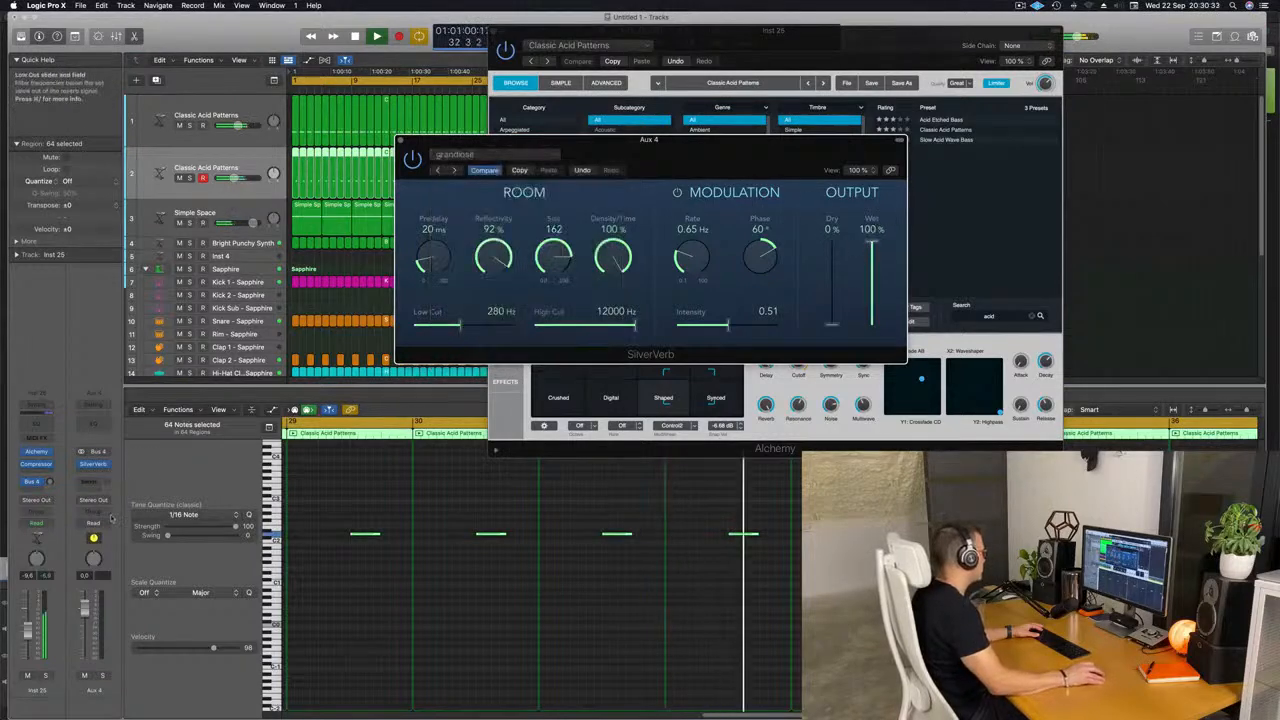
{"action": "left_click", "coordinate": [47, 482]}
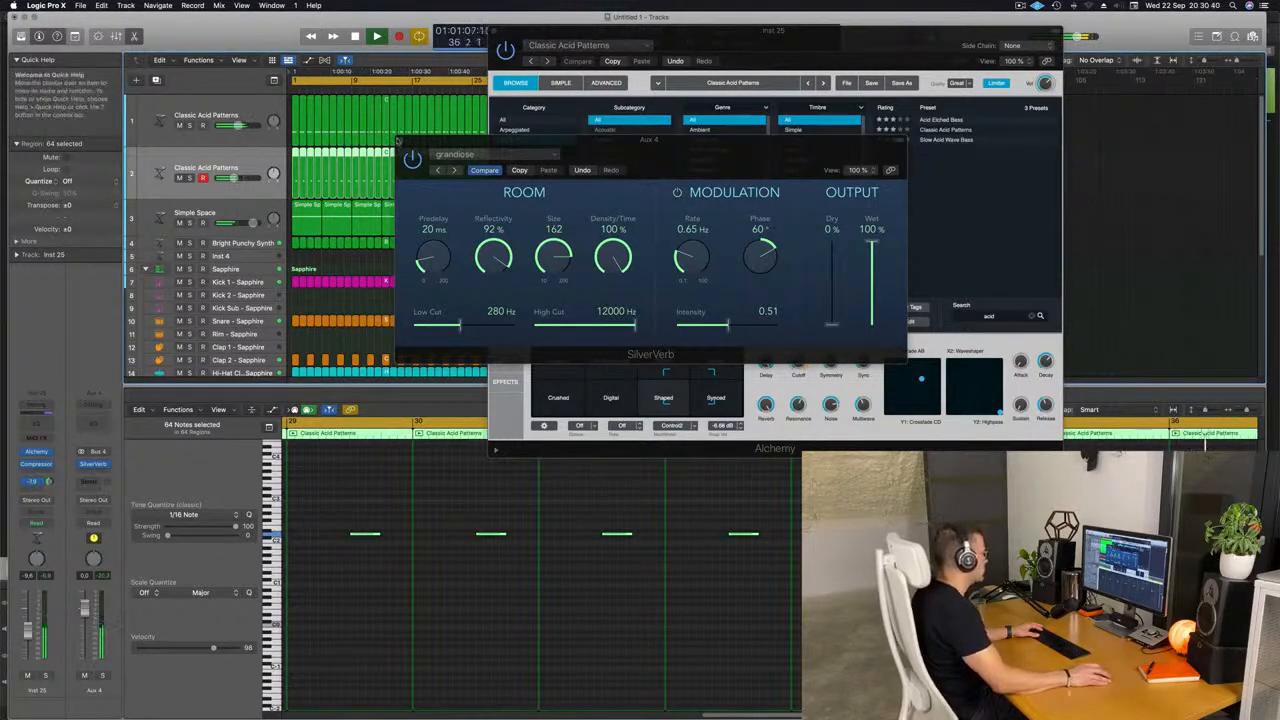
{"action": "left_click_drag", "start_coordinate": [672, 31], "coordinate": [952, 70]}
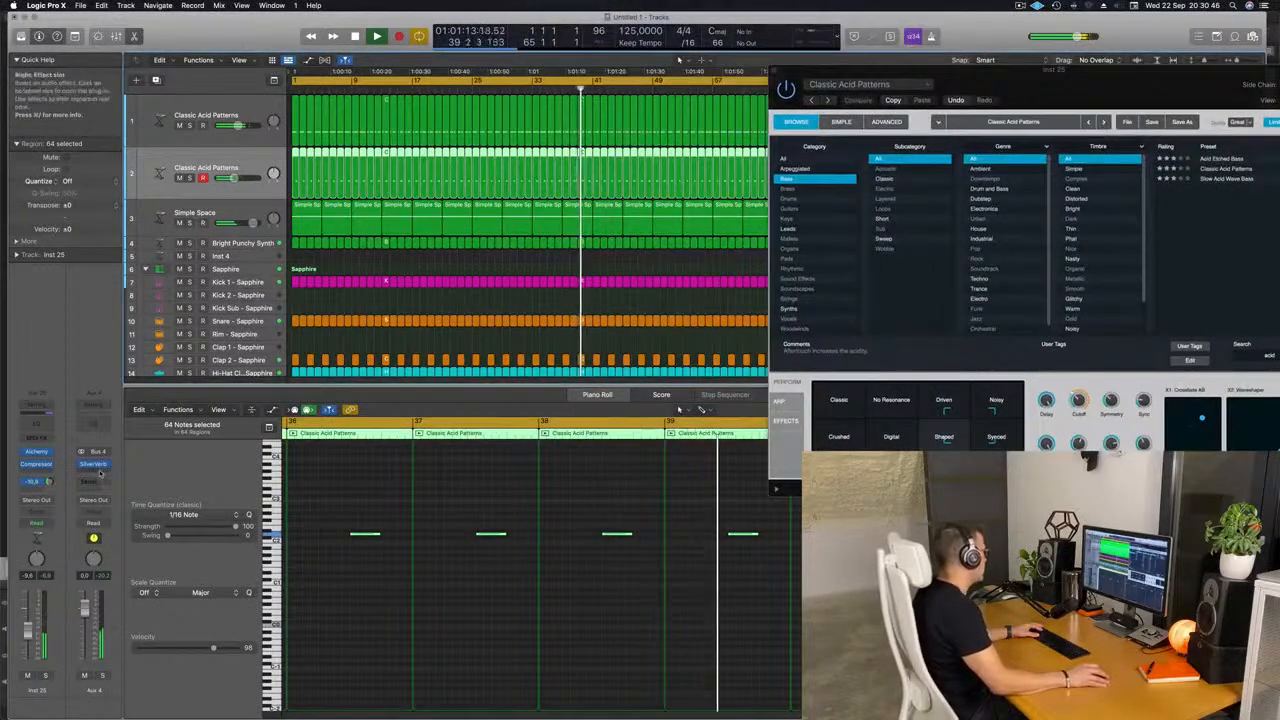
Insert a Compressor after SilverVerb on the Bus 4 aux, side-chained to Kick 1 - Sapphire, and adjust its threshold and ratio
{"action": "left_click", "coordinate": [97, 481]}
{"action": "left_click", "coordinate": [181, 511]}
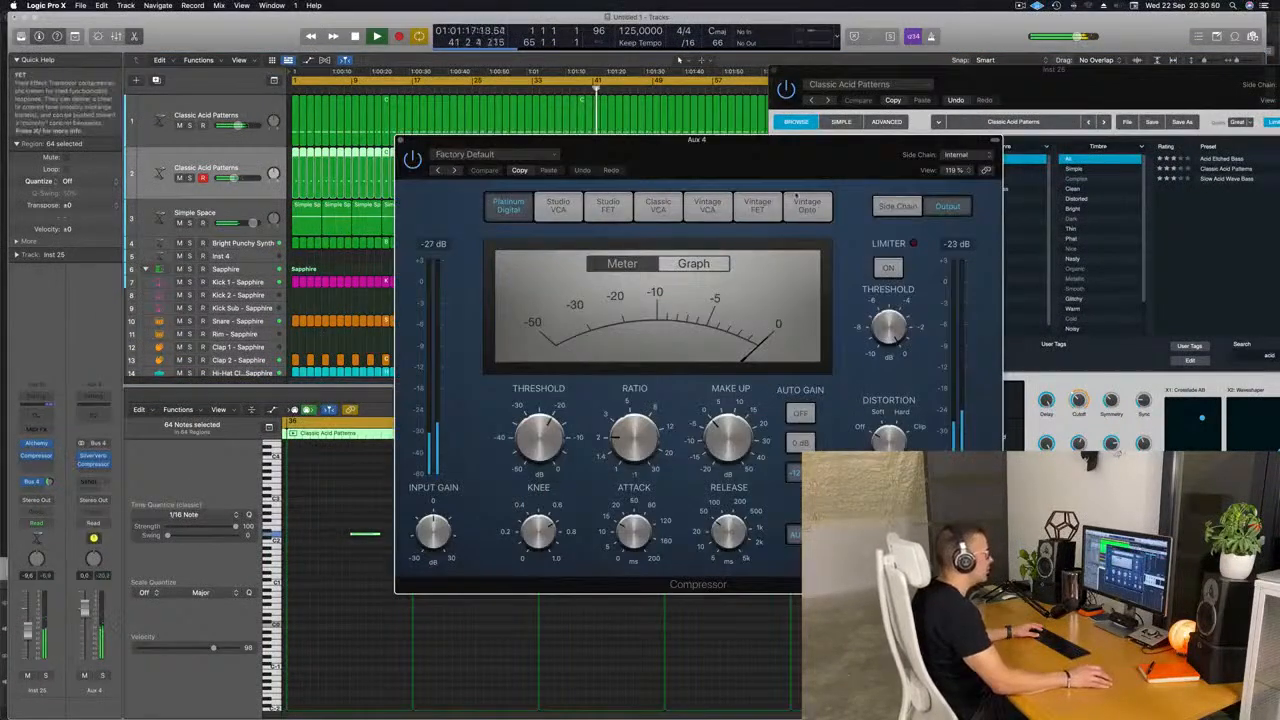
{"action": "mouse_move", "coordinate": [971, 178]}
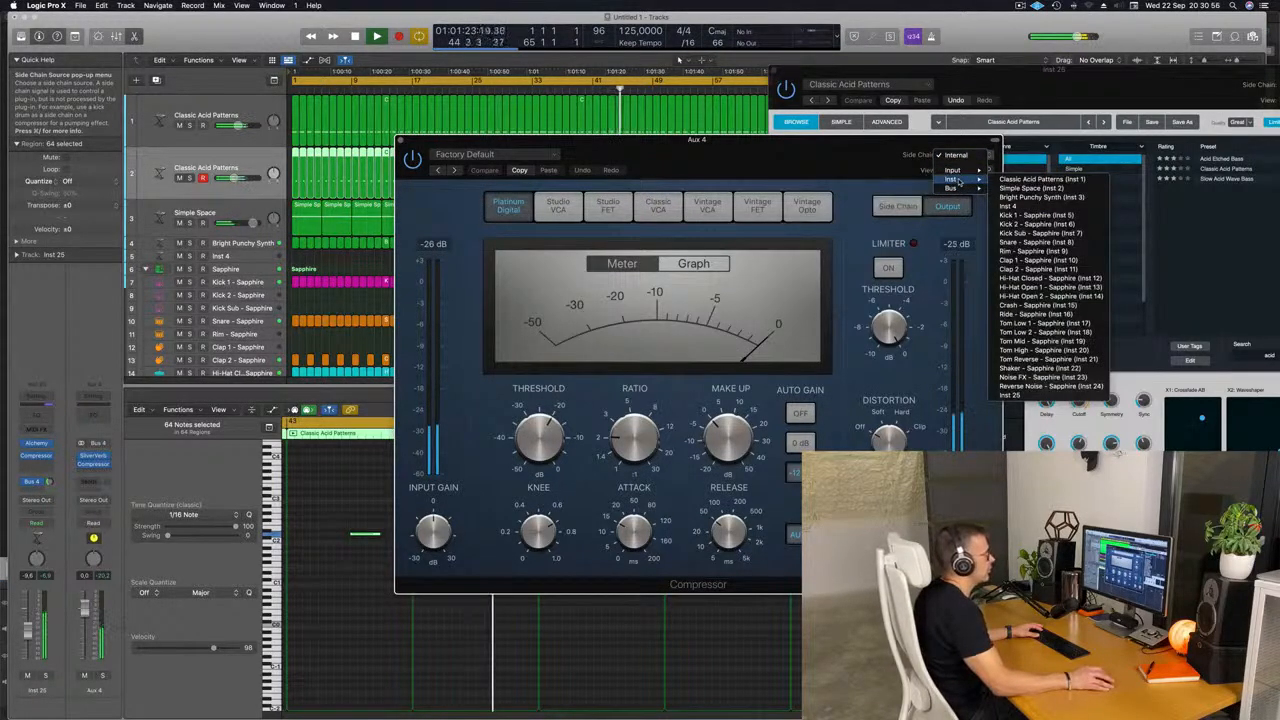
{"action": "left_click", "coordinate": [1037, 215]}
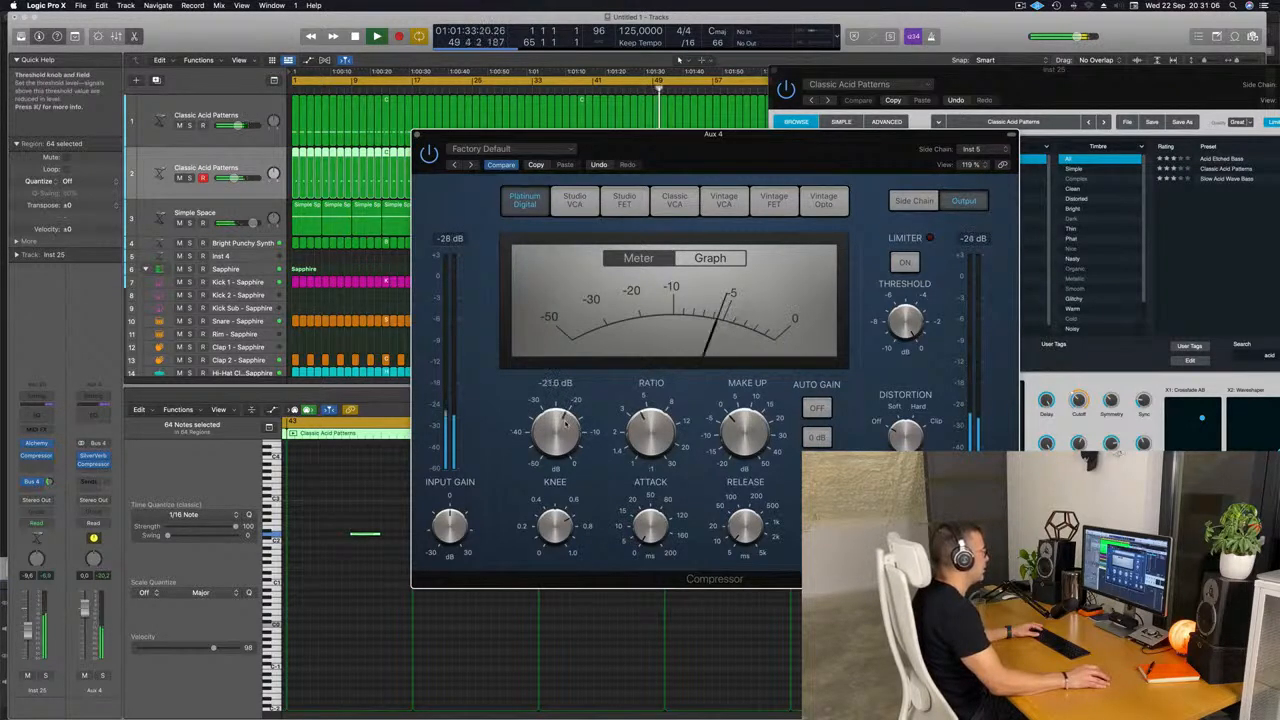
{"action": "key", "text": "space"}
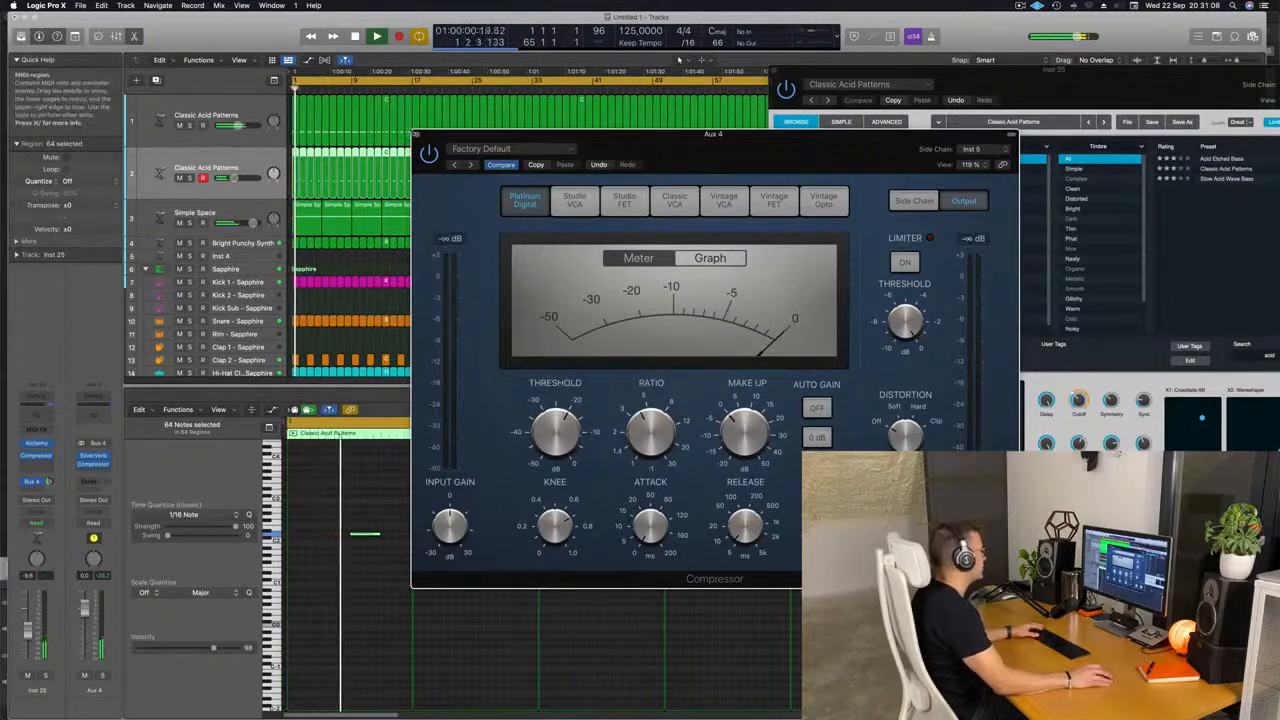
{"action": "left_click", "coordinate": [417, 134]}
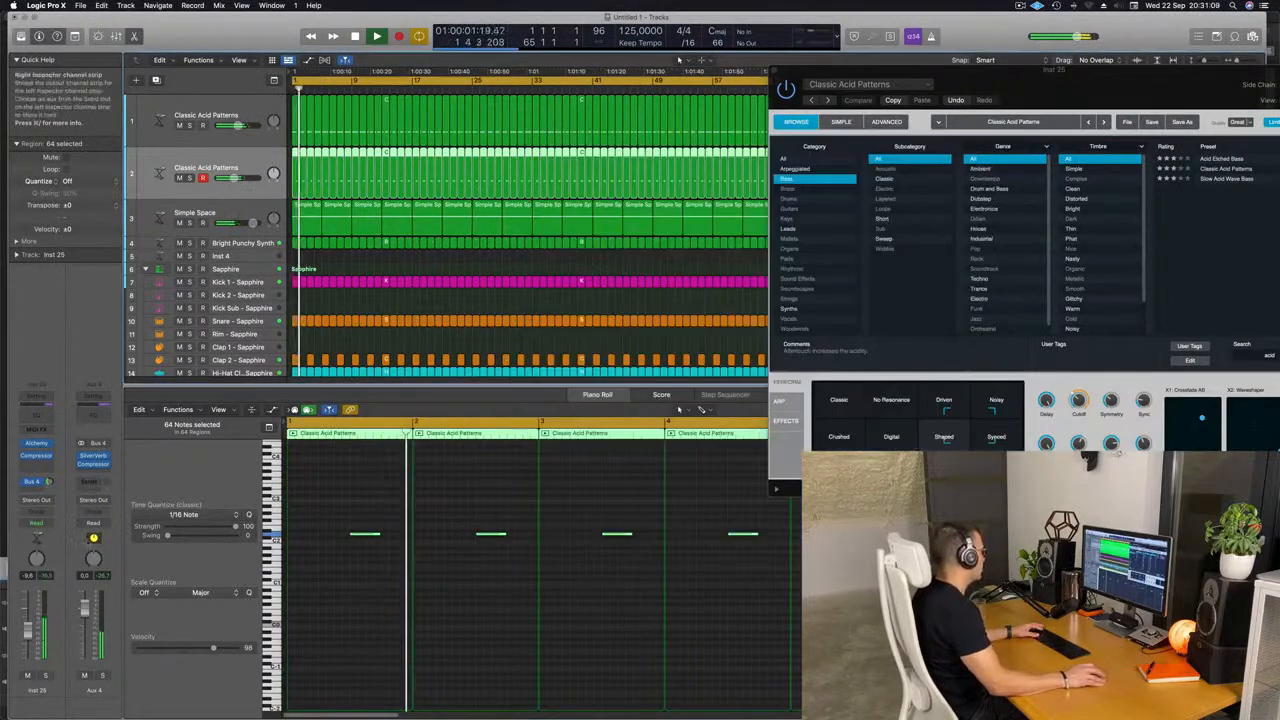
Audition the Bus 4 reverb return on its own, and trim the second acid track's reverb send and volume
{"action": "left_click", "coordinate": [101, 676]}
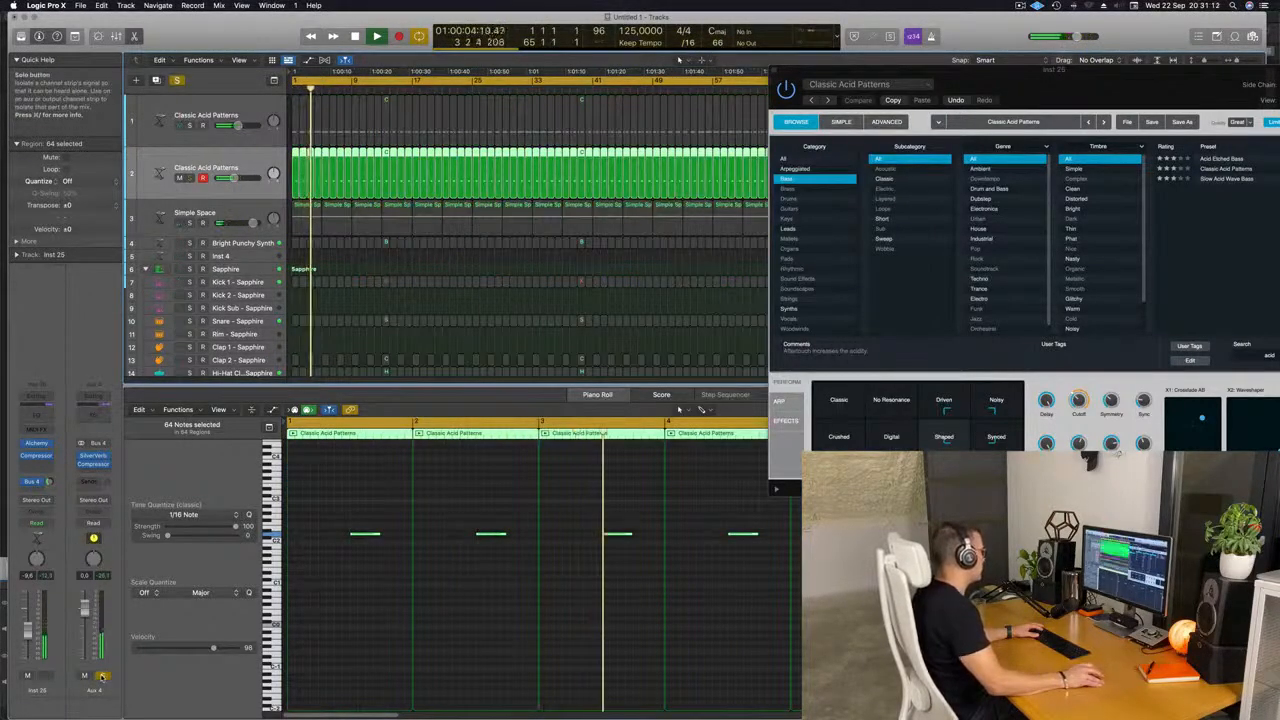
{"action": "left_click", "coordinate": [101, 676]}
{"action": "key", "text": "space"}
{"action": "key", "text": "space"}
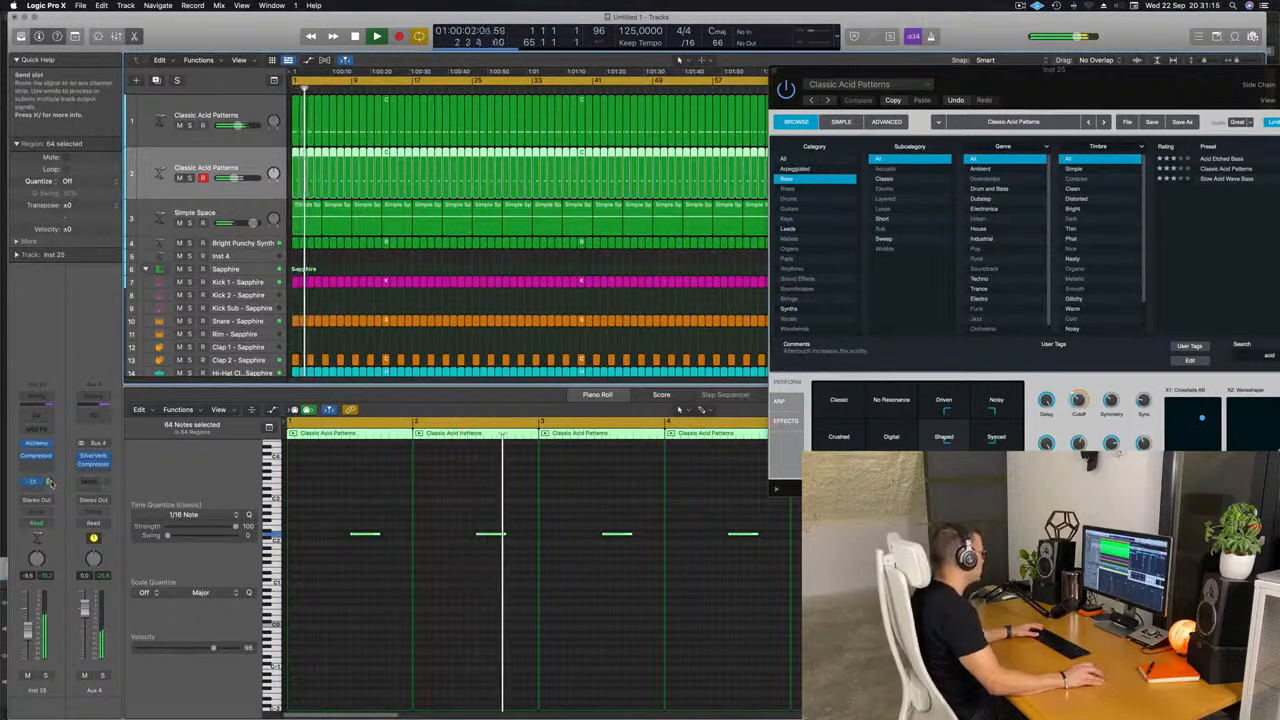
{"action": "left_click_drag", "start_coordinate": [28, 643], "coordinate": [28, 641]}
Try the Classic, Crushed and Digital snapshots on Alchemy's transform pad for the second acid track
{"action": "left_click_drag", "start_coordinate": [1061, 71], "coordinate": [633, 94]}
{"action": "left_click_drag", "start_coordinate": [539, 356], "coordinate": [636, 337]}
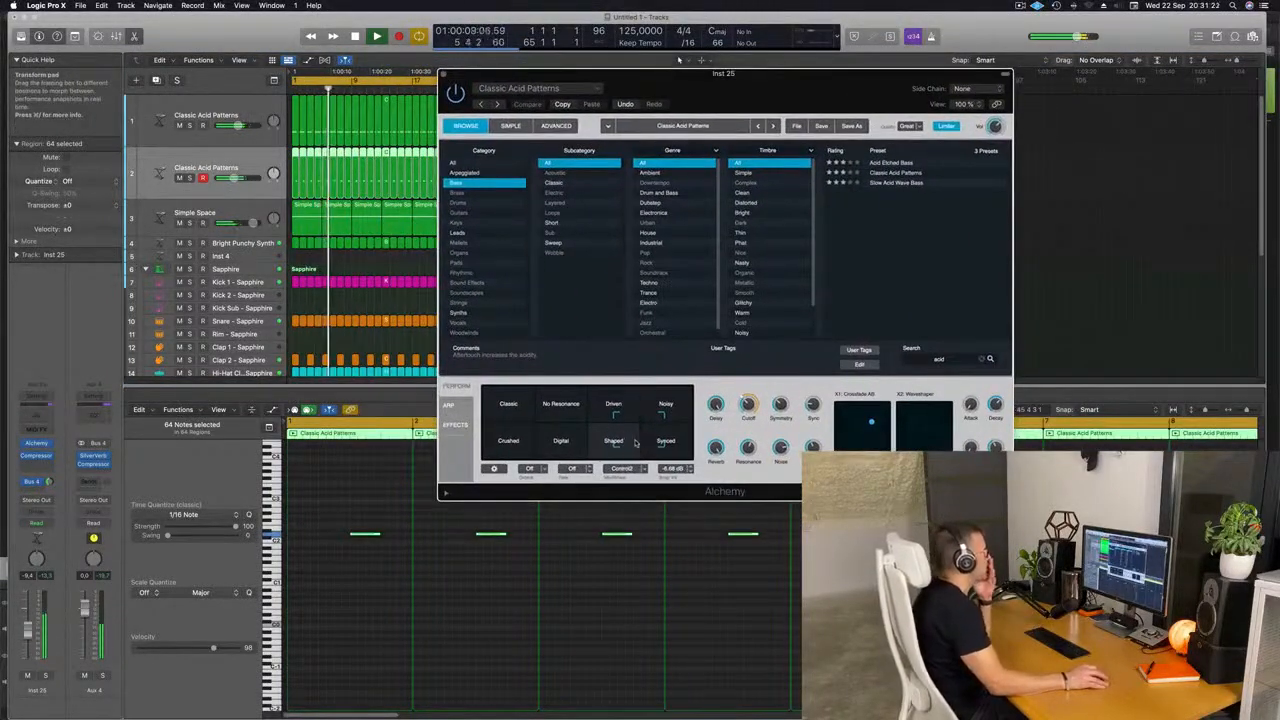
{"action": "left_click", "coordinate": [507, 408]}
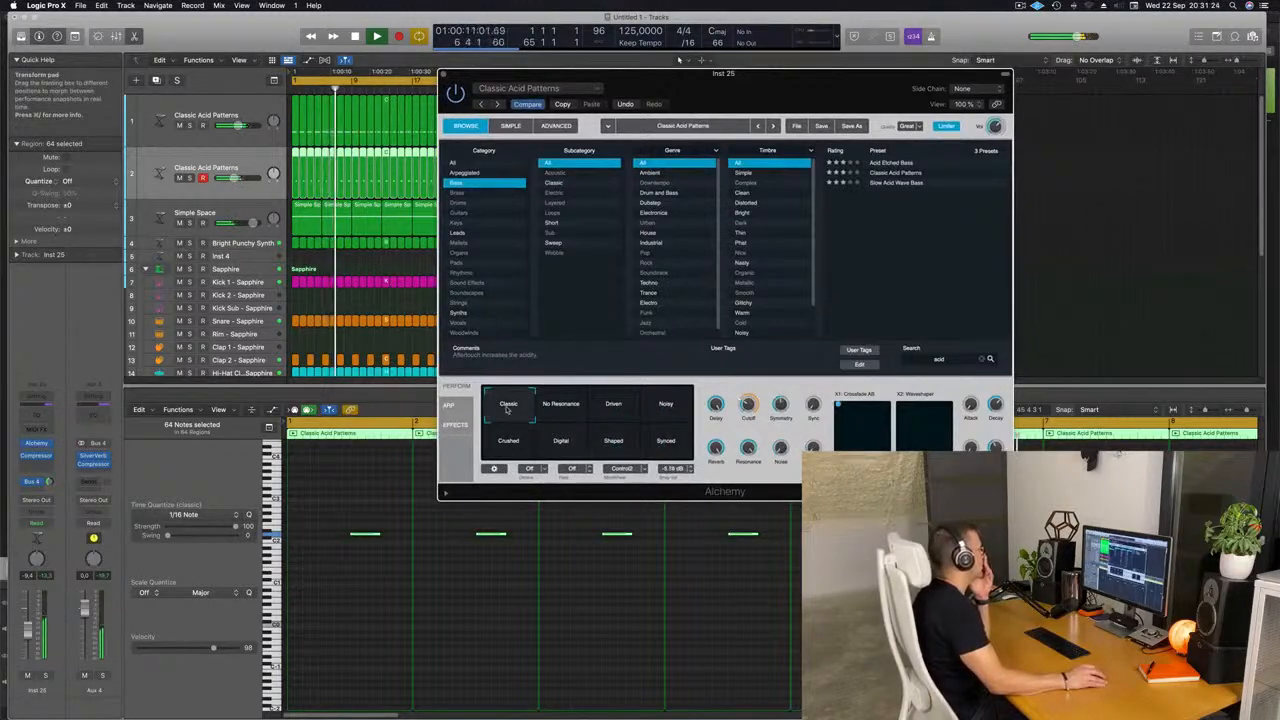
{"action": "left_click", "coordinate": [504, 448]}
{"action": "left_click", "coordinate": [561, 448]}
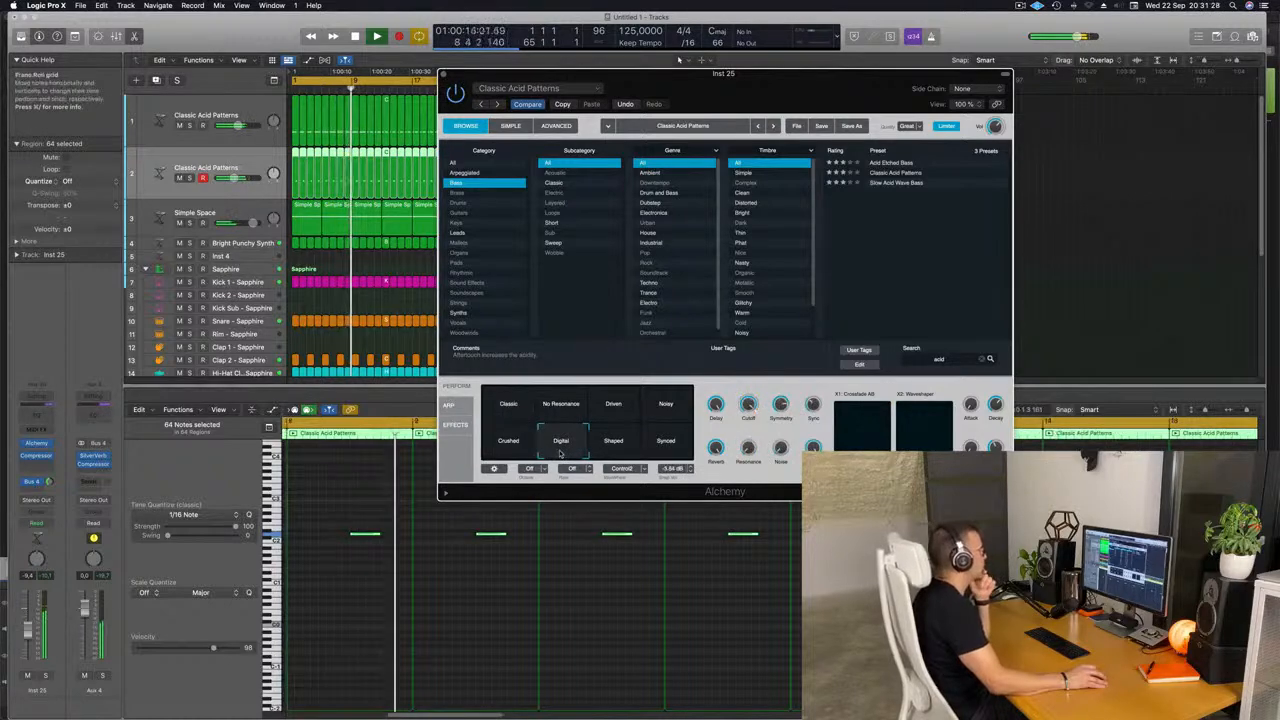
Try the Shaped, Synced, Noisy, Driven and No Resonance snapshots in Alchemy for the second acid track
{"action": "mouse_move", "coordinate": [748, 404]}
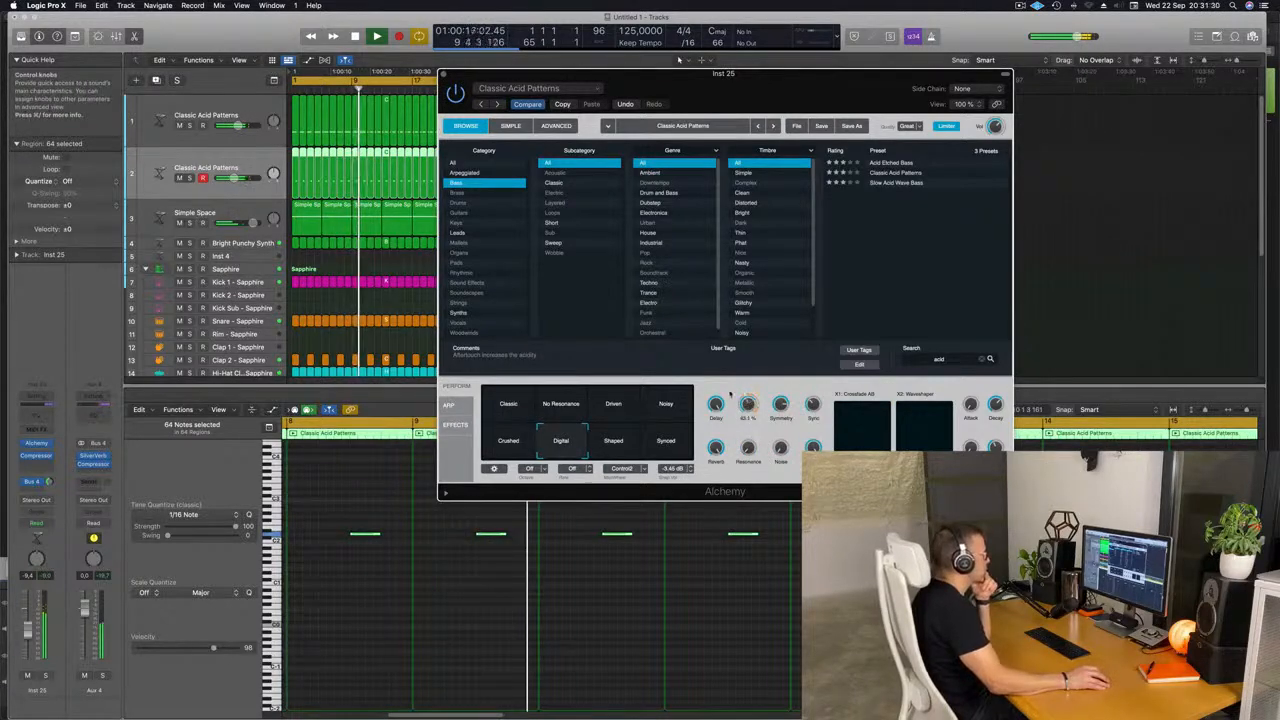
{"action": "left_click", "coordinate": [624, 444]}
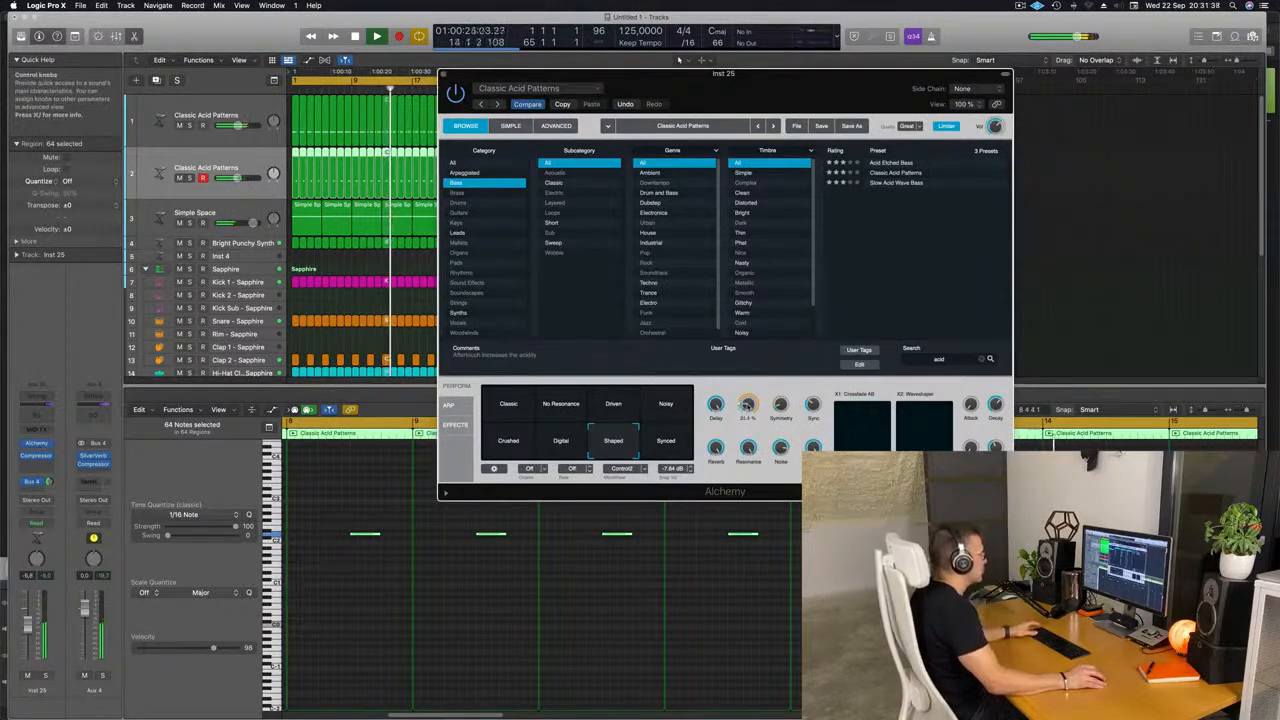
{"action": "left_click", "coordinate": [678, 446]}
{"action": "left_click", "coordinate": [662, 408]}
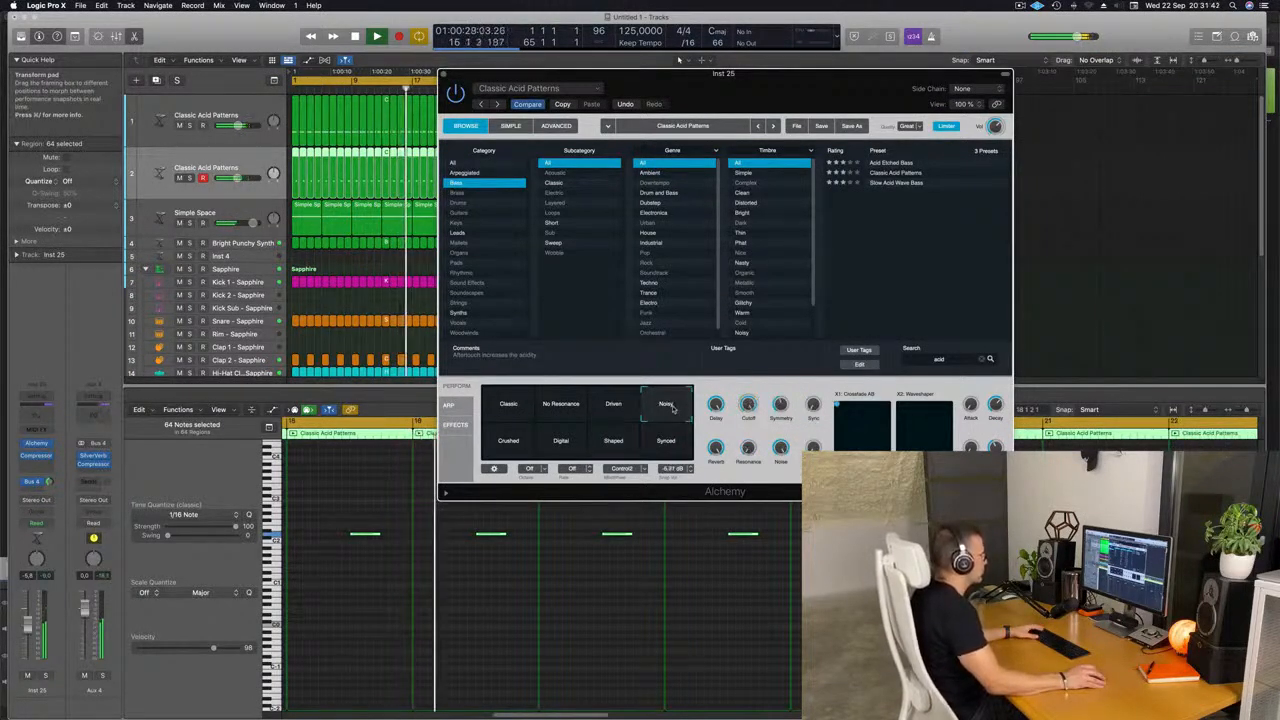
{"action": "left_click", "coordinate": [617, 405]}
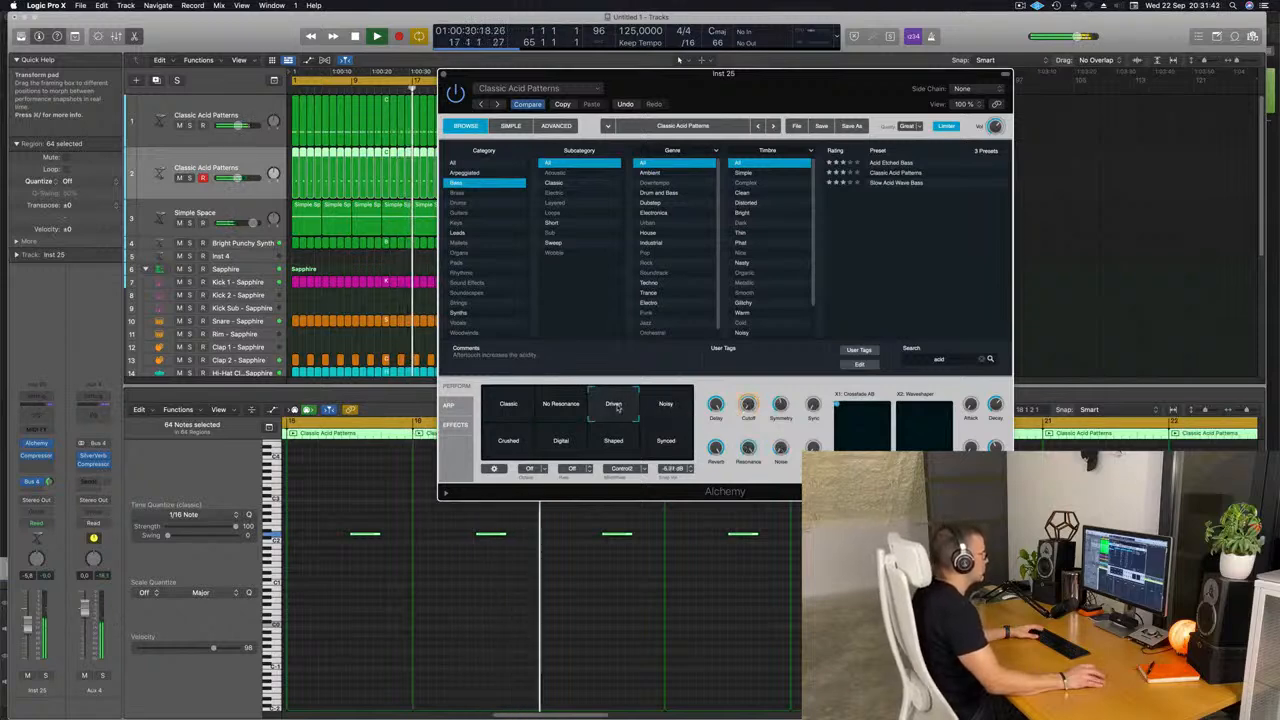
{"action": "left_click", "coordinate": [563, 403]}
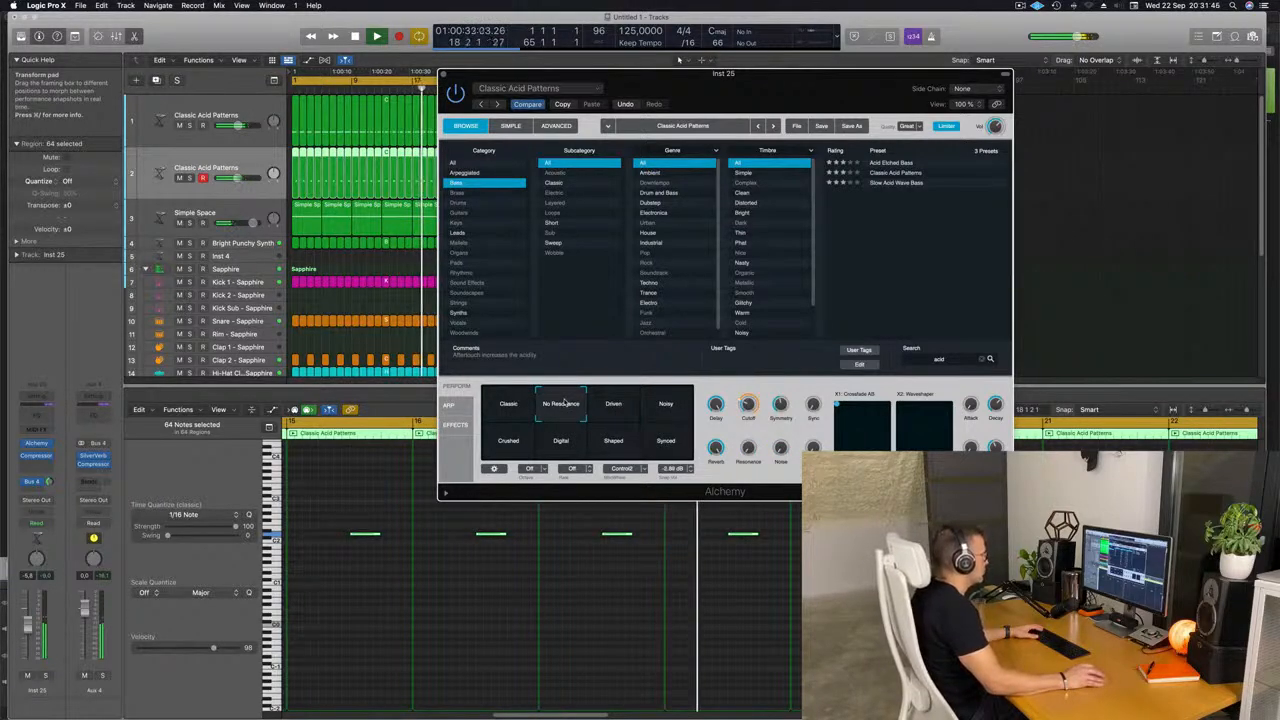
Morph the second acid track's transform pad to between Noisy and Synced, and close Alchemy
{"action": "left_click", "coordinate": [629, 407]}
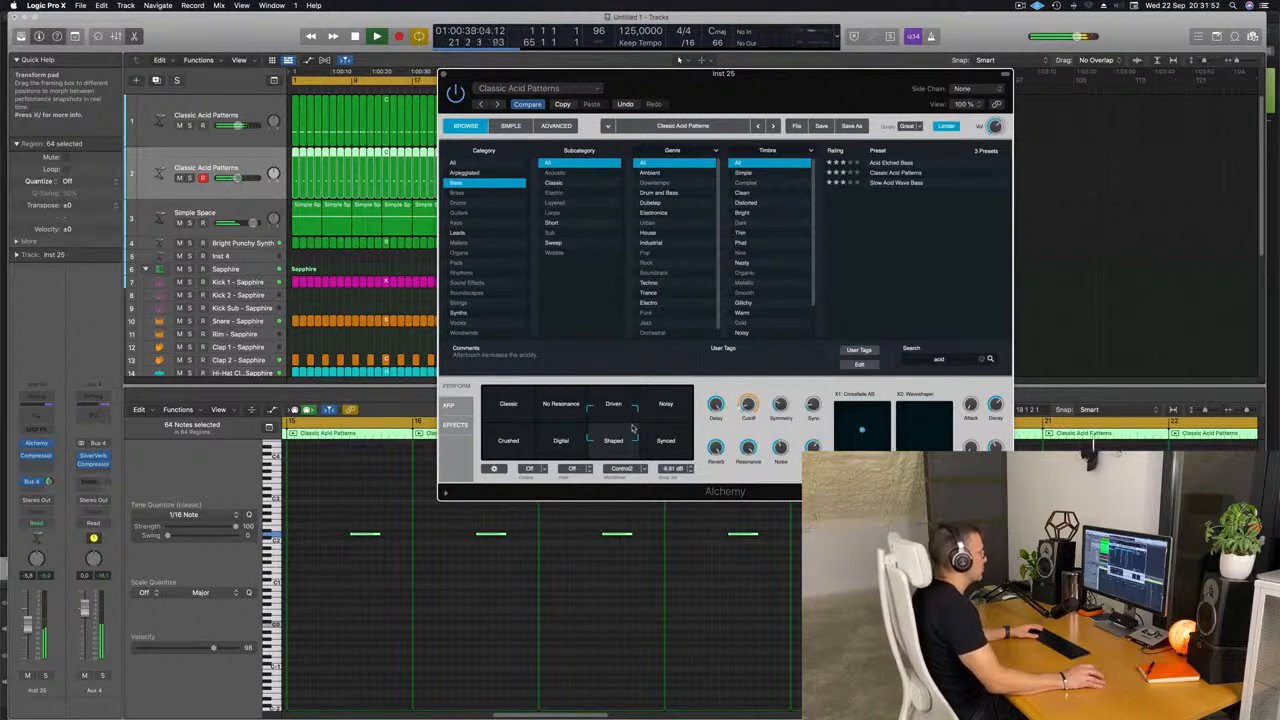
{"action": "left_click_drag", "start_coordinate": [633, 428], "coordinate": [696, 411]}
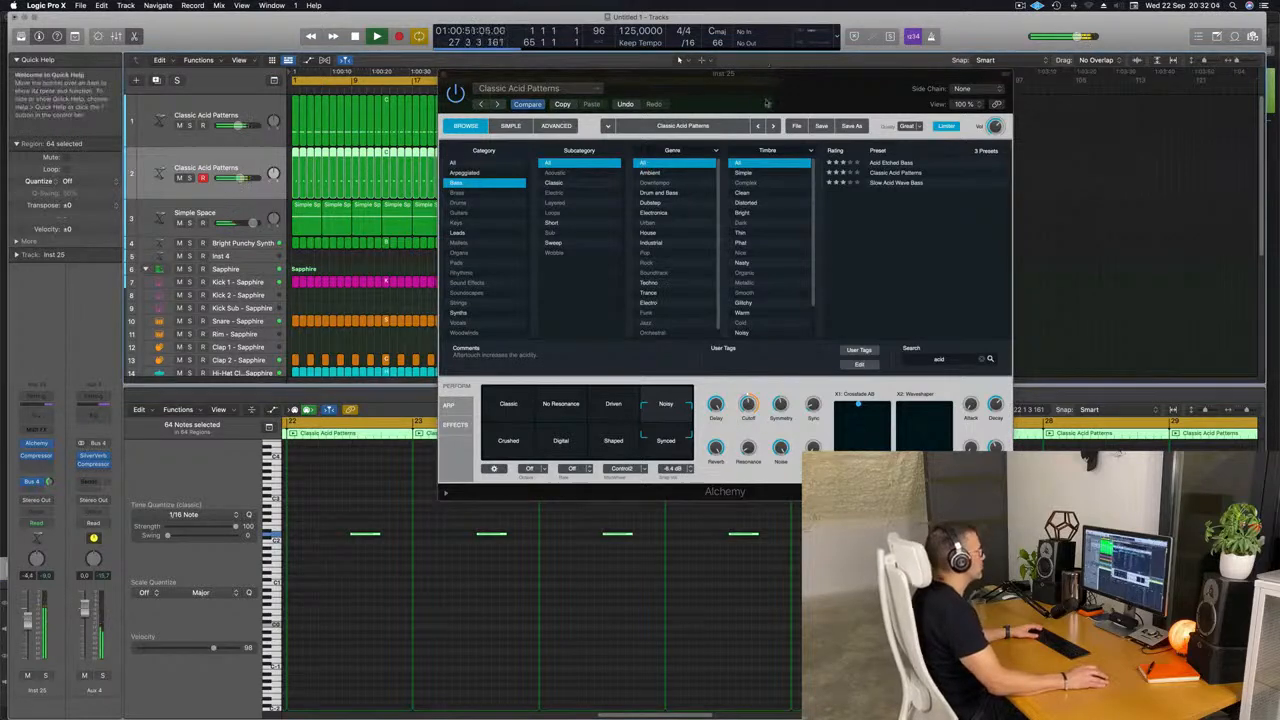
{"action": "left_click_drag", "start_coordinate": [643, 113], "coordinate": [710, 133]}
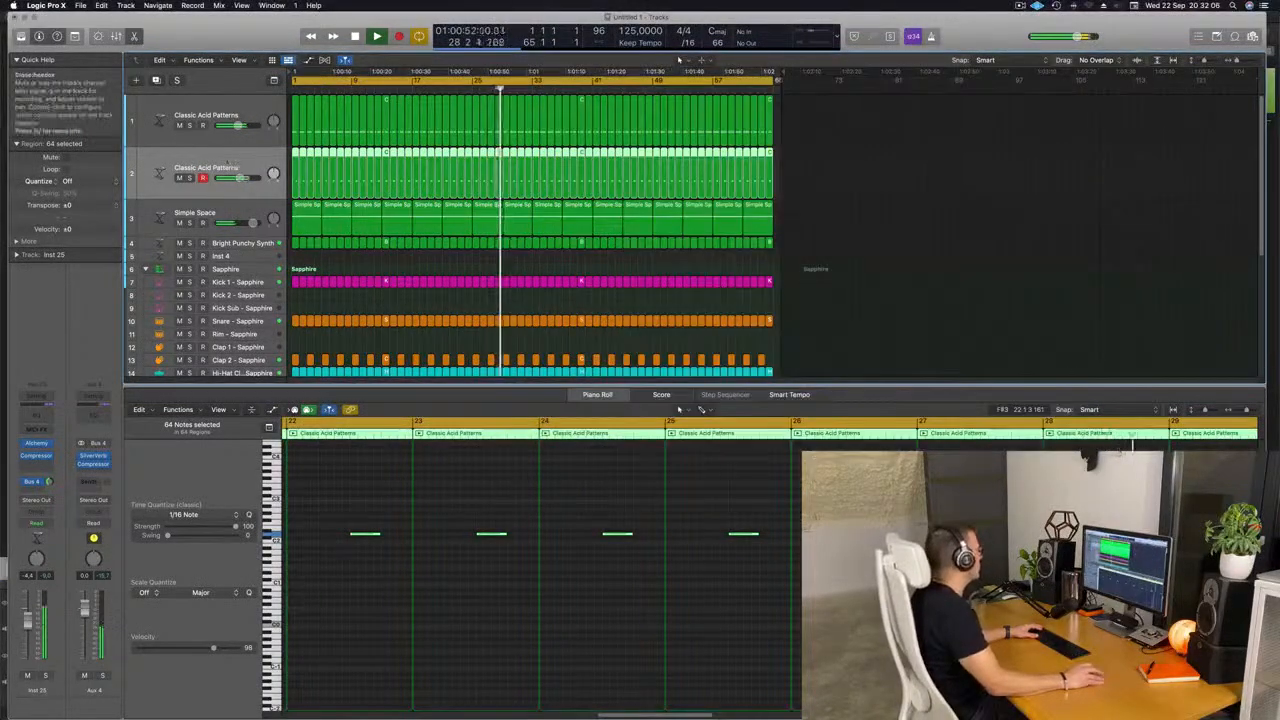
Duplicate the second acid track with its settings and copy its first region onto the new track at bar 1
{"action": "key", "text": "super+d"}
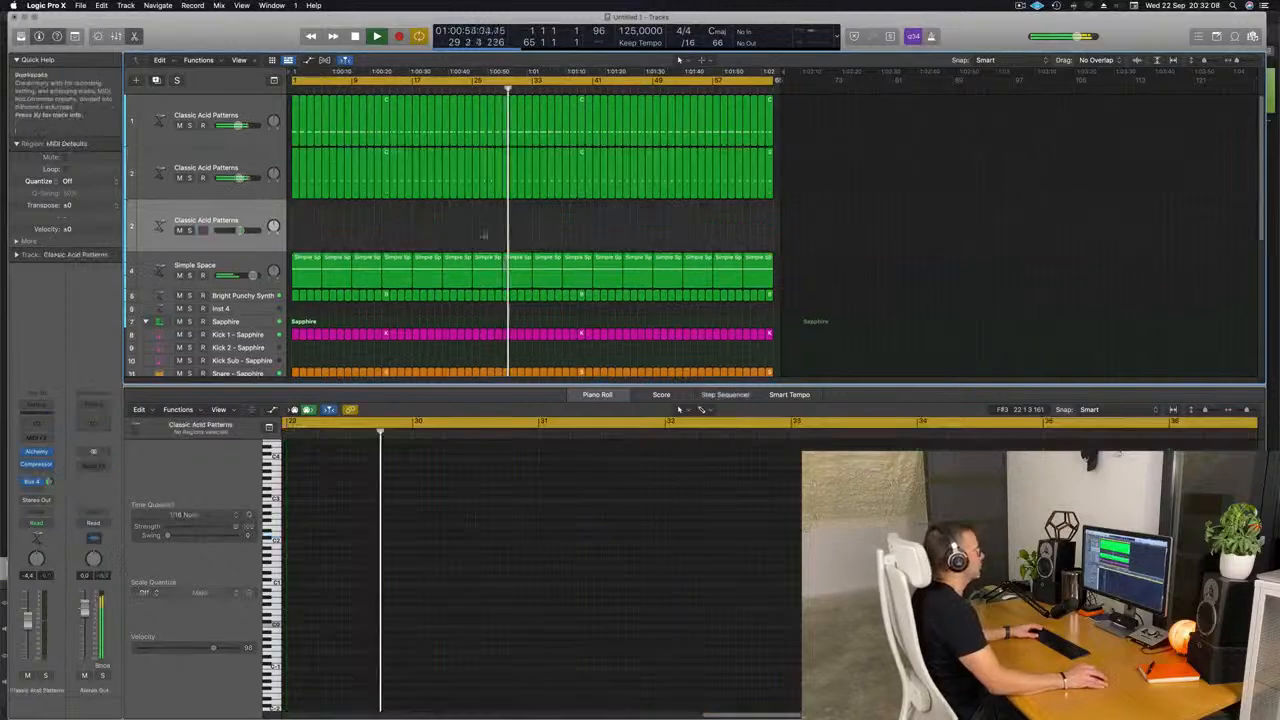
{"action": "left_click", "coordinate": [296, 173]}
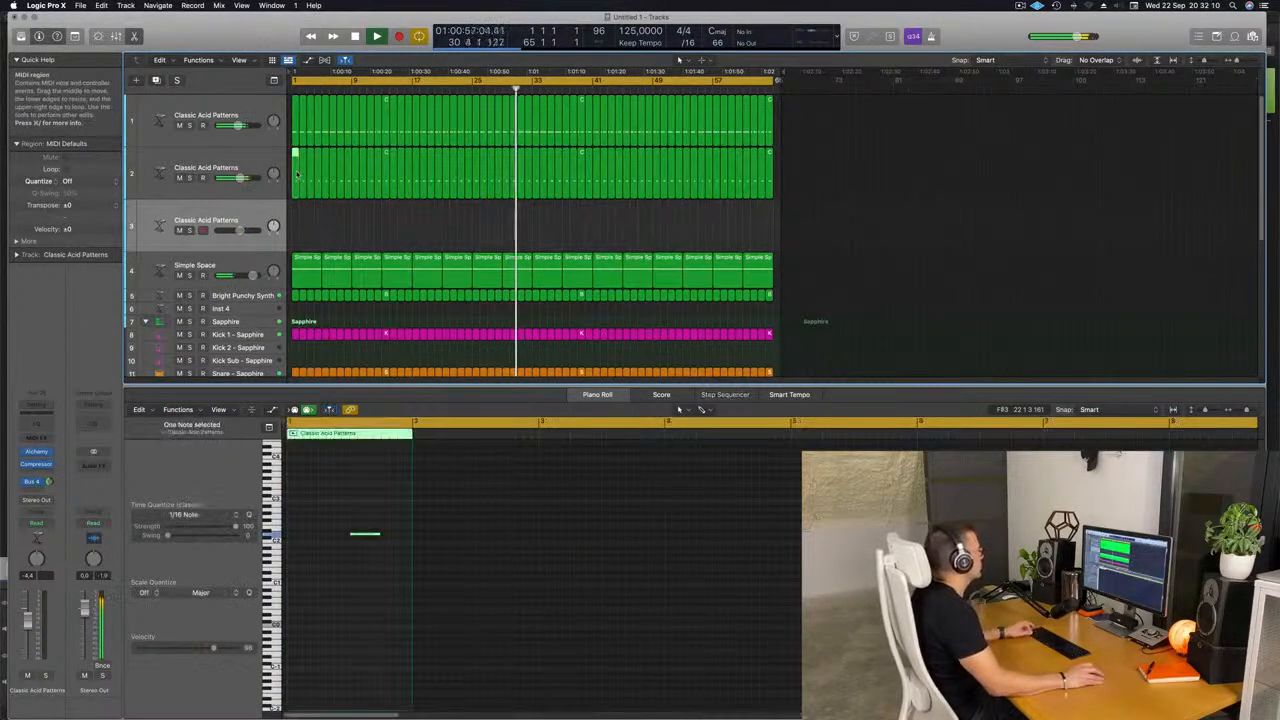
{"action": "left_click_drag", "start_coordinate": [296, 173], "coordinate": [297, 226]}
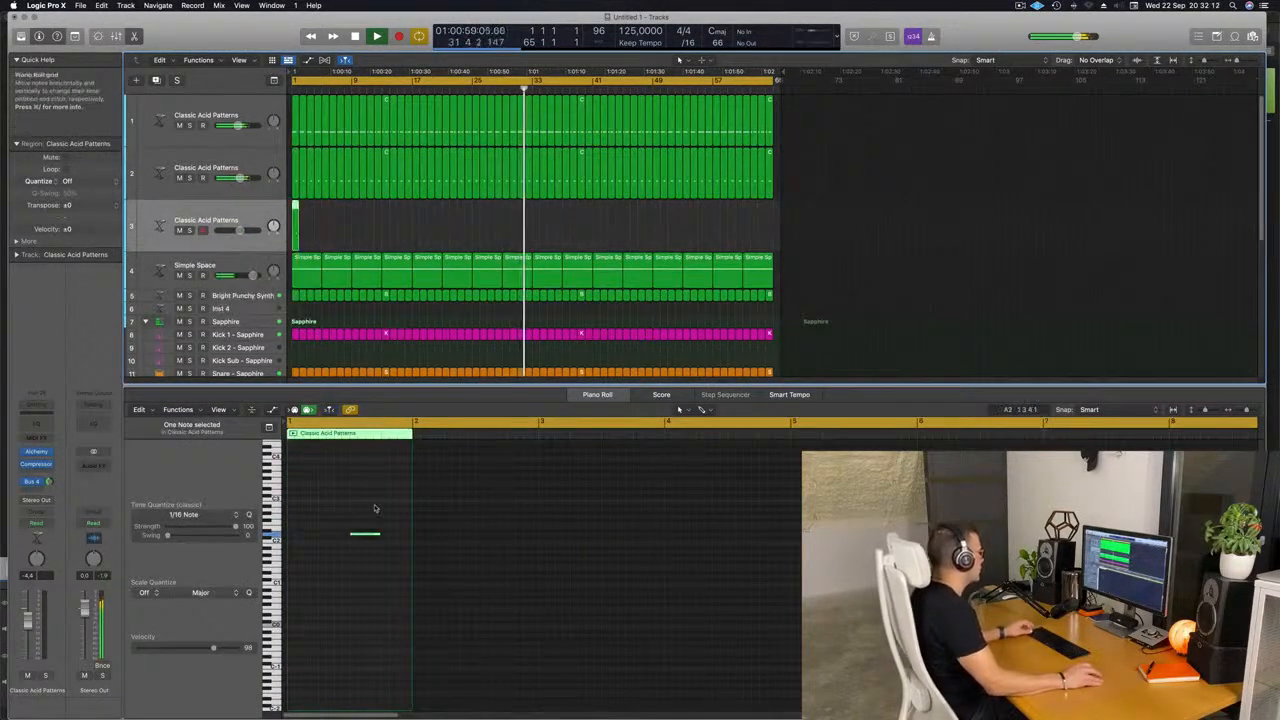
Move the copied region's note to the start of bar 1, raise its pitch to a higher octave and play it back
{"action": "left_click_drag", "start_coordinate": [343, 508], "coordinate": [312, 541]}
{"action": "left_click", "coordinate": [396, 565]}
{"action": "key", "text": "Delete"}
{"action": "key", "text": "Return"}
{"action": "left_click", "coordinate": [296, 228]}
{"action": "key", "text": "Return"}
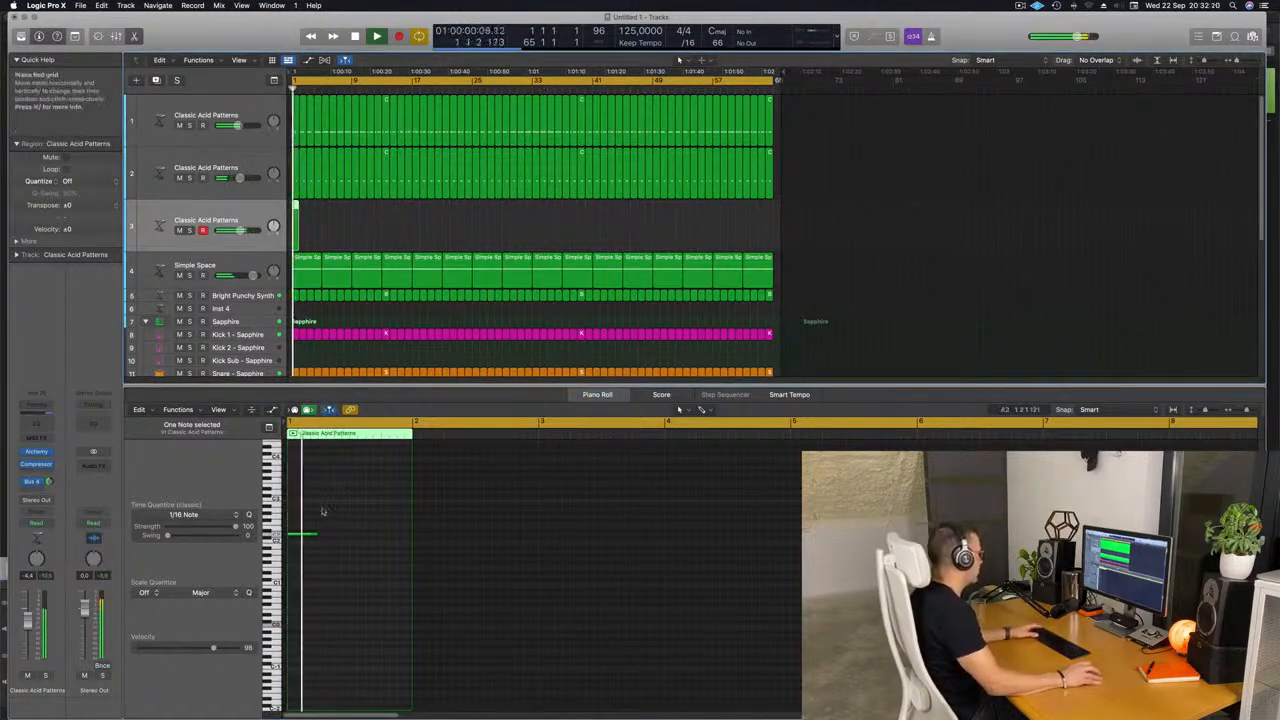
{"action": "left_click", "coordinate": [311, 534]}
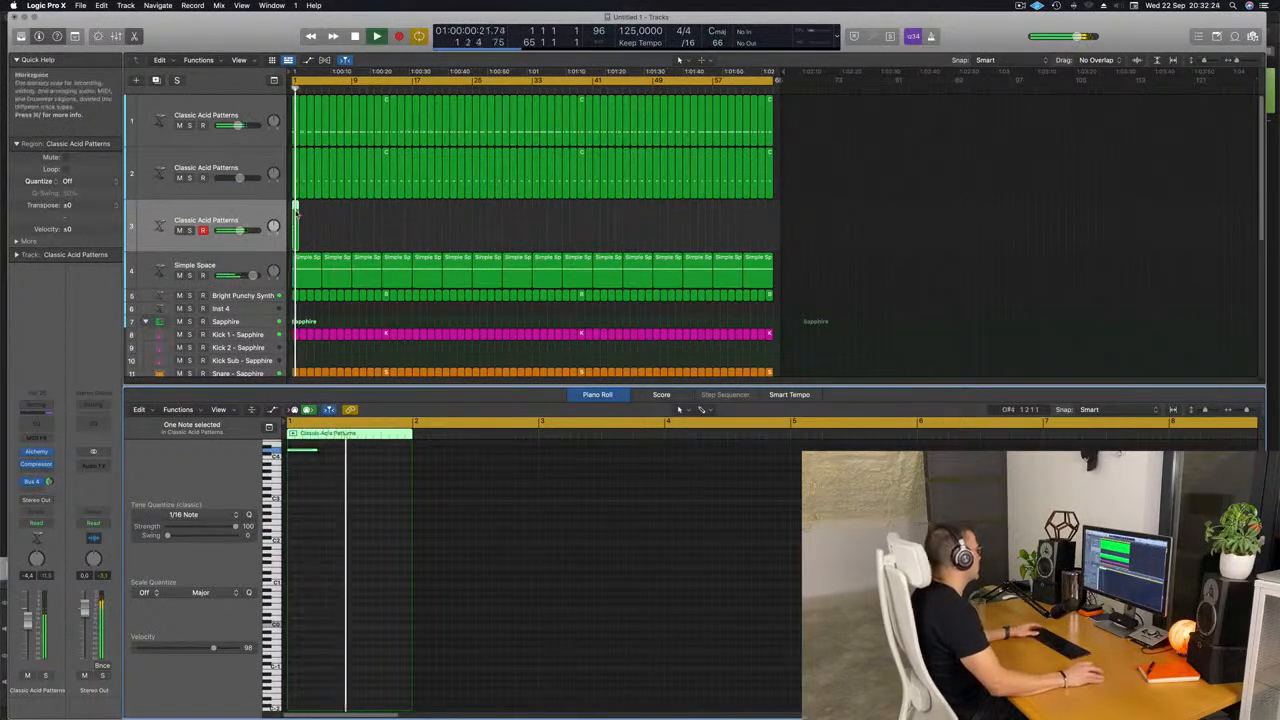
{"action": "left_click", "coordinate": [248, 212]}
{"action": "key", "text": "space"}
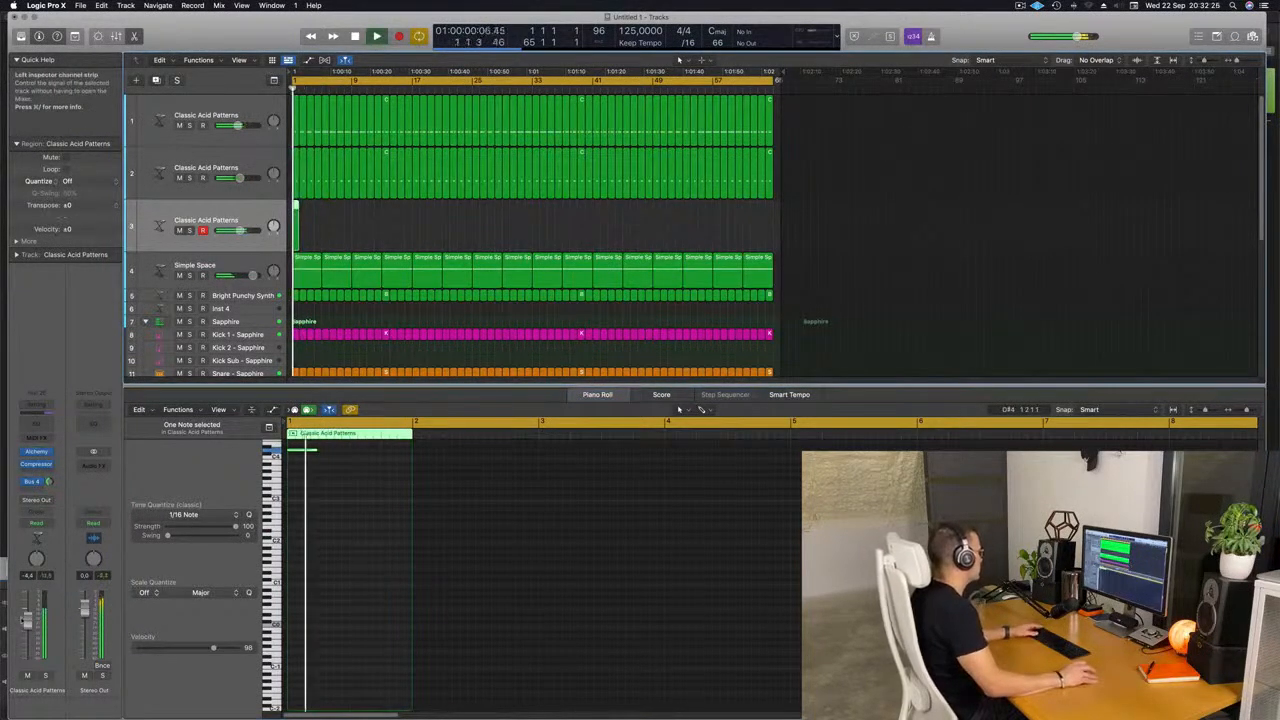
Open Alchemy's arpeggiator on the third acid track, try different patterns and adjust the rate and swing
{"action": "left_click", "coordinate": [35, 453]}
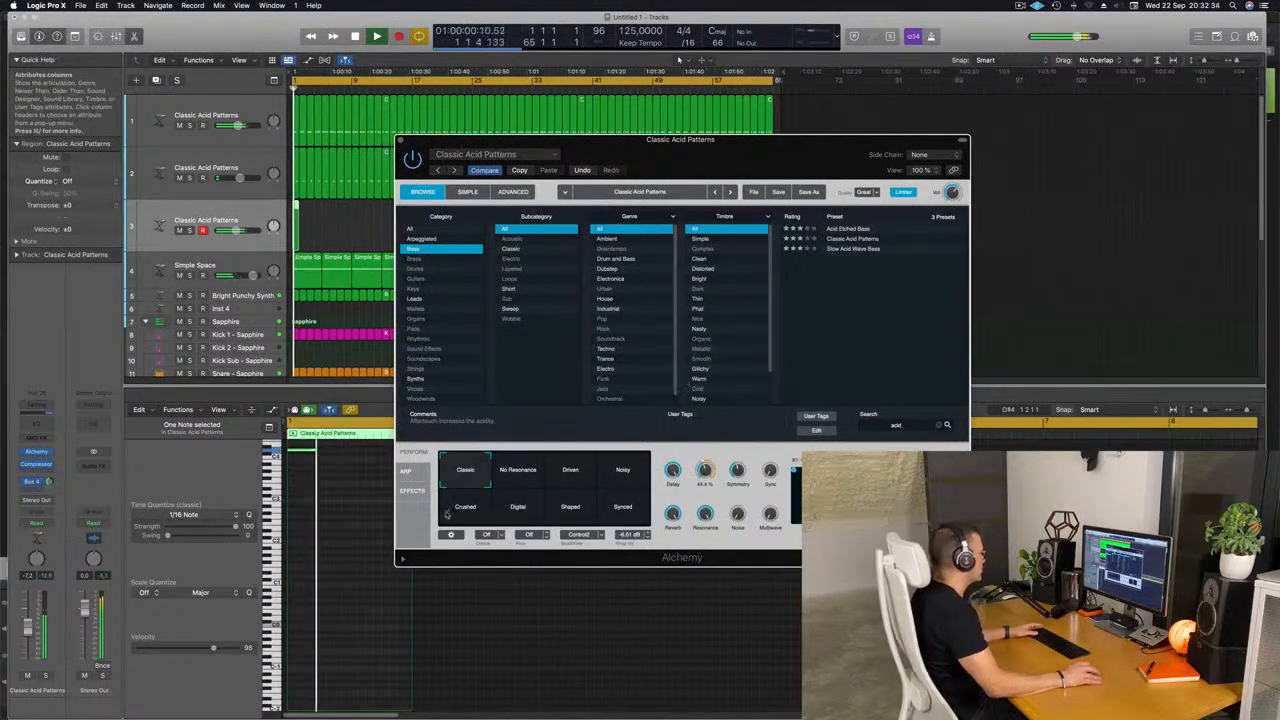
{"action": "left_click", "coordinate": [405, 470]}
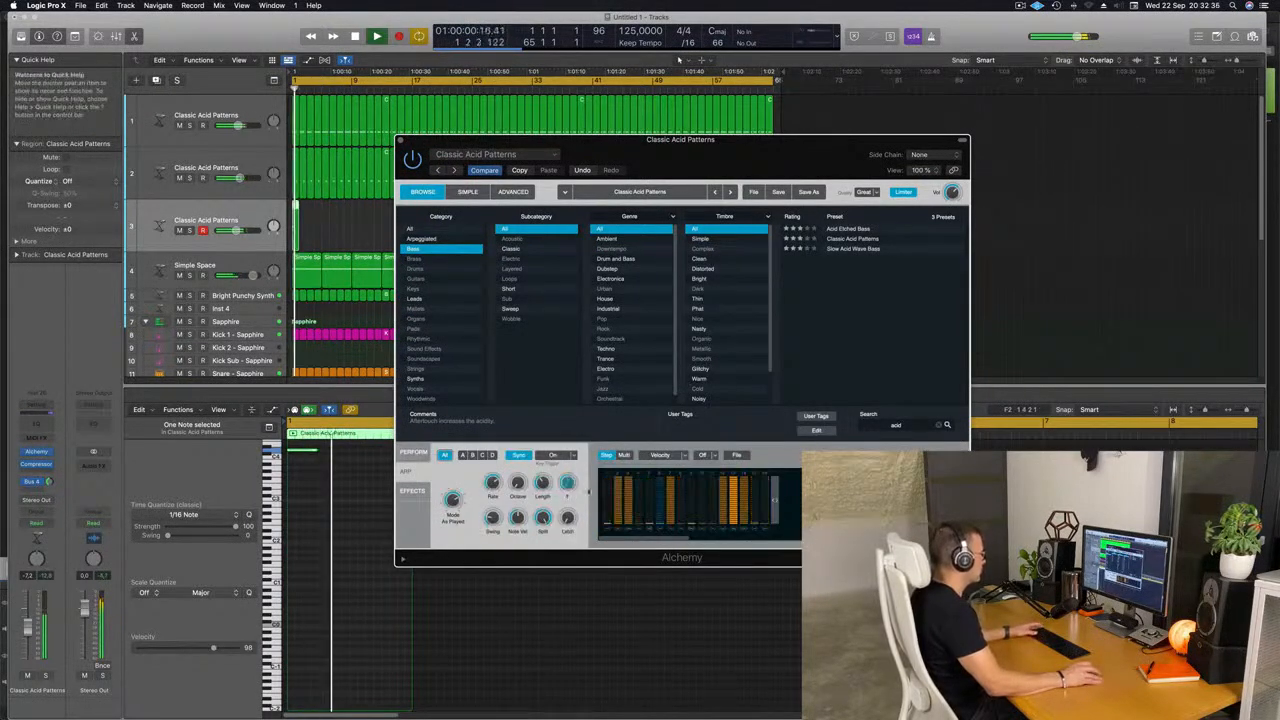
{"action": "left_click_drag", "start_coordinate": [566, 483], "coordinate": [567, 478]}
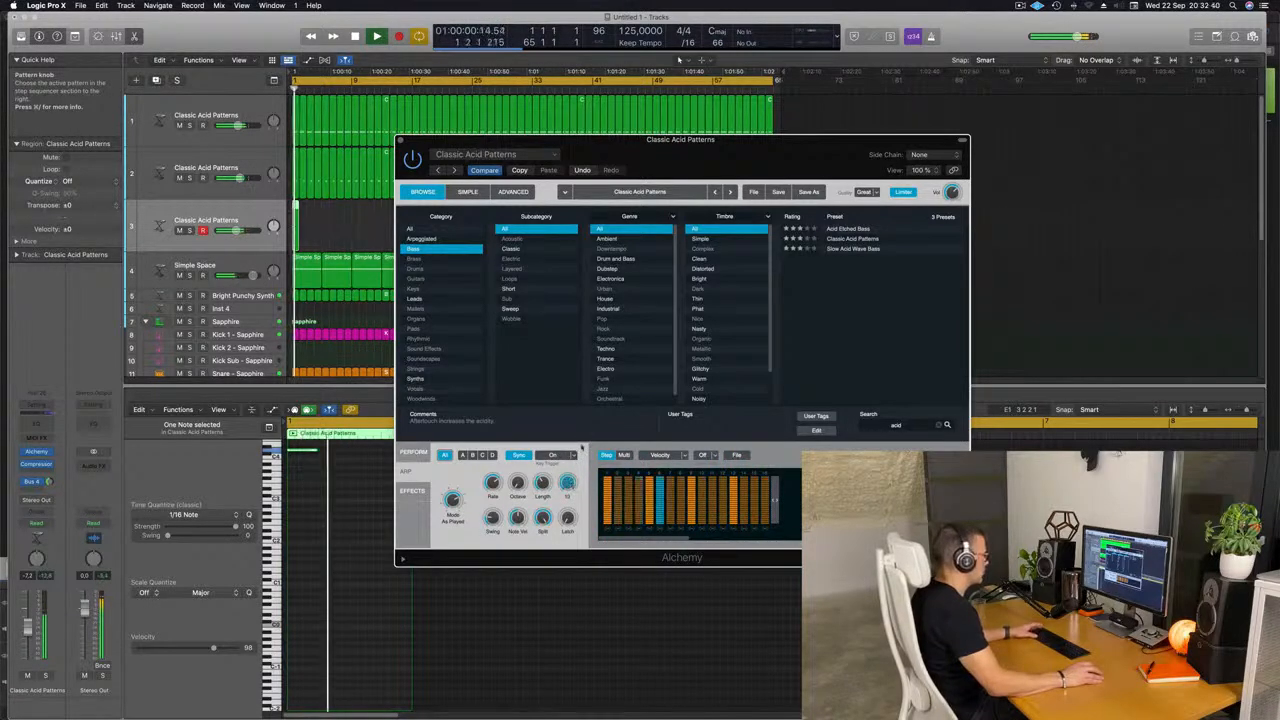
{"action": "key", "text": "space"}
{"action": "left_click_drag", "start_coordinate": [568, 485], "coordinate": [567, 533]}
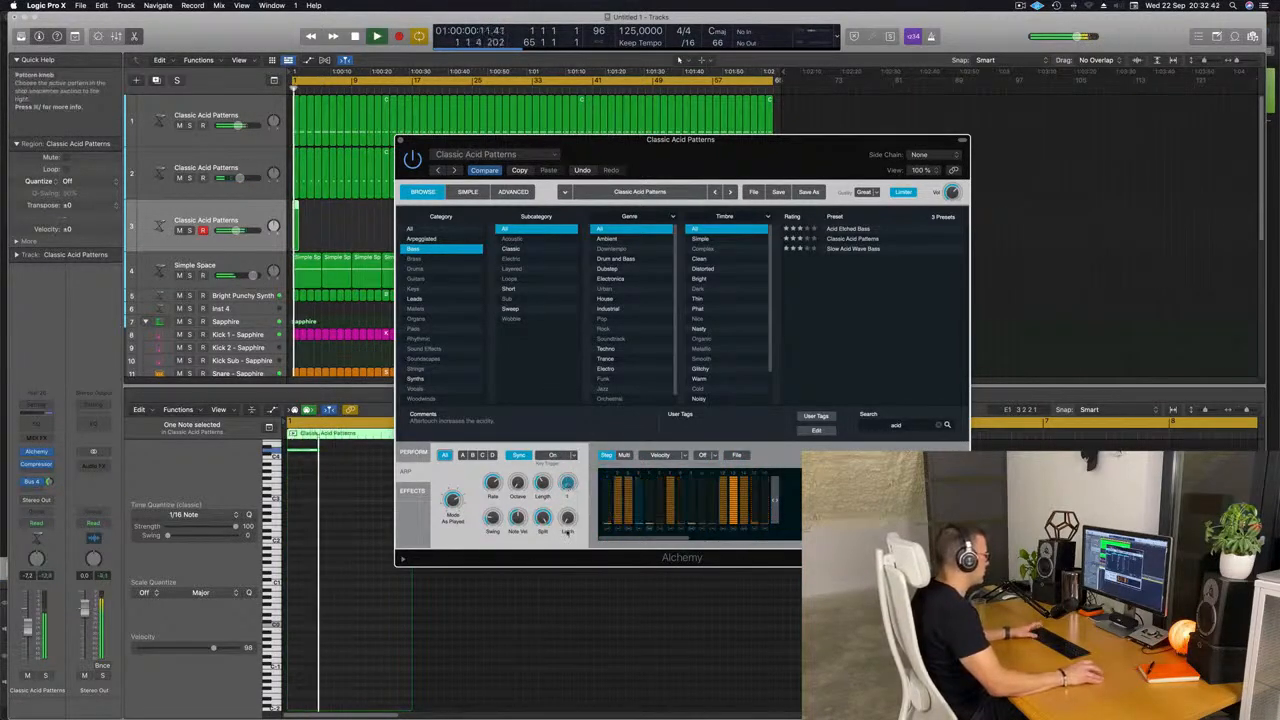
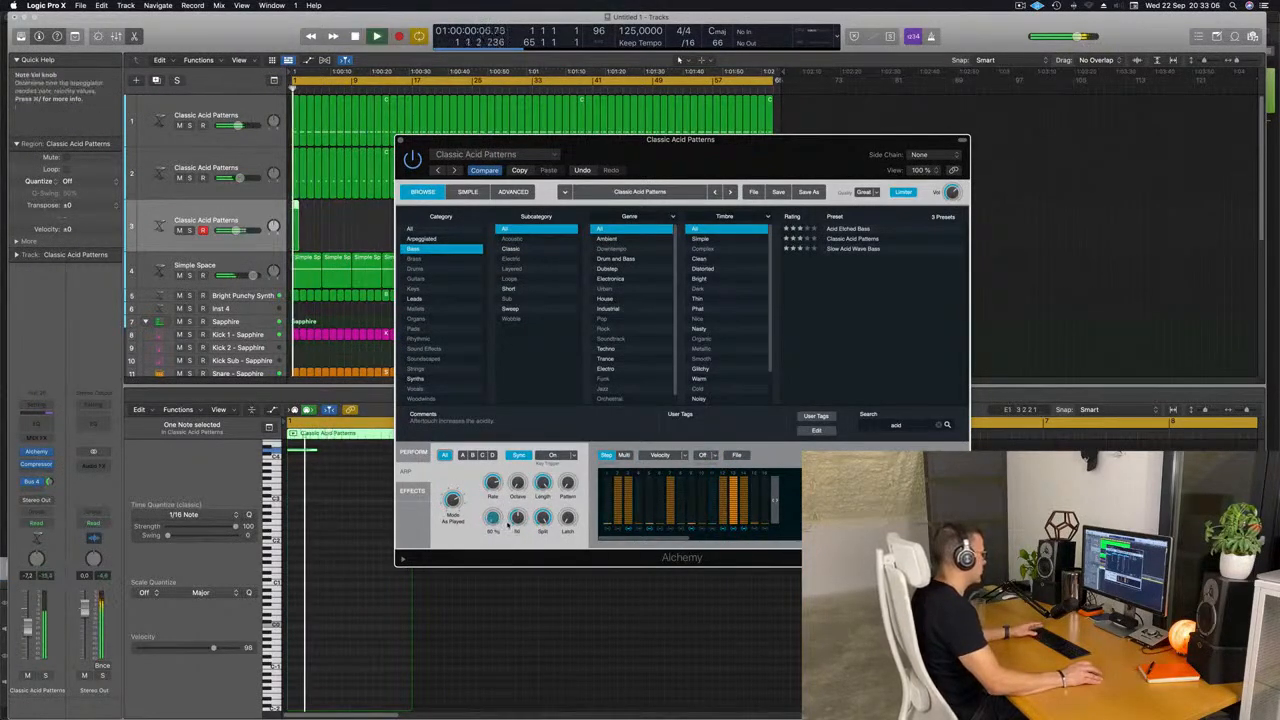
{"action": "left_click_drag", "start_coordinate": [498, 476], "coordinate": [491, 535]}
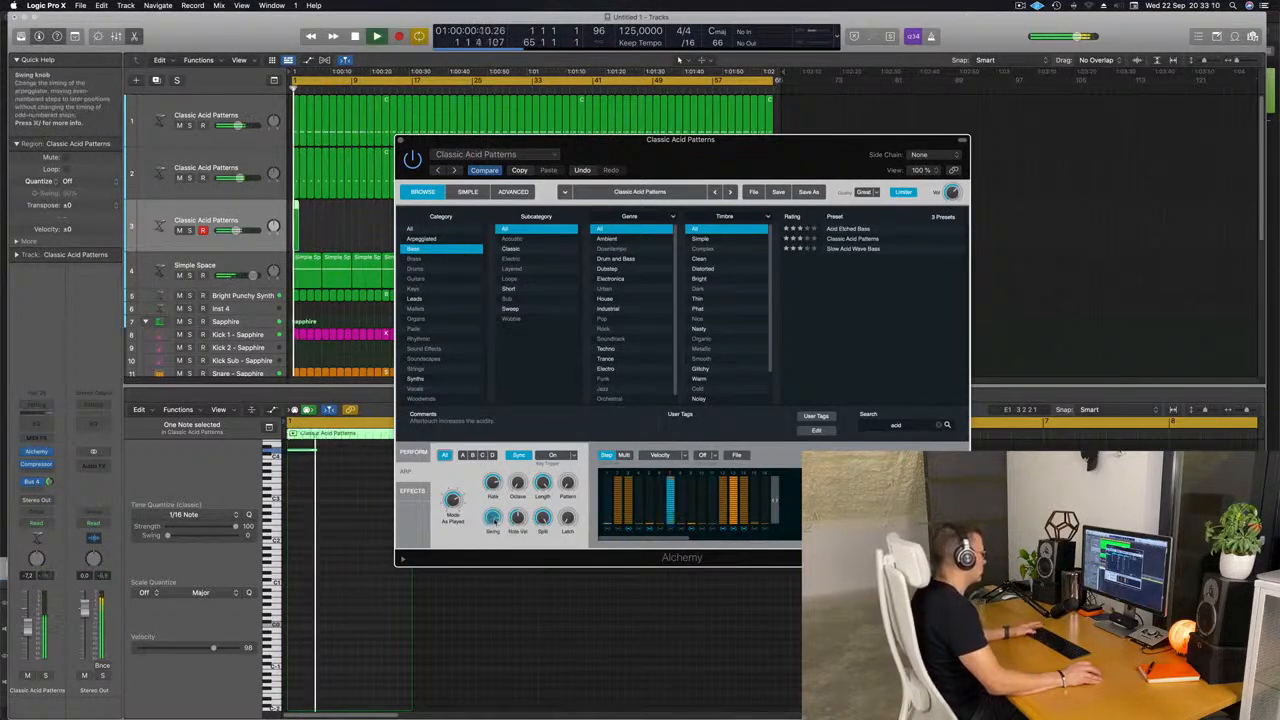
Repeat the third acid track's one-bar region seven times to fill the first eight bars
{"action": "left_click_drag", "start_coordinate": [731, 155], "coordinate": [783, 197]}
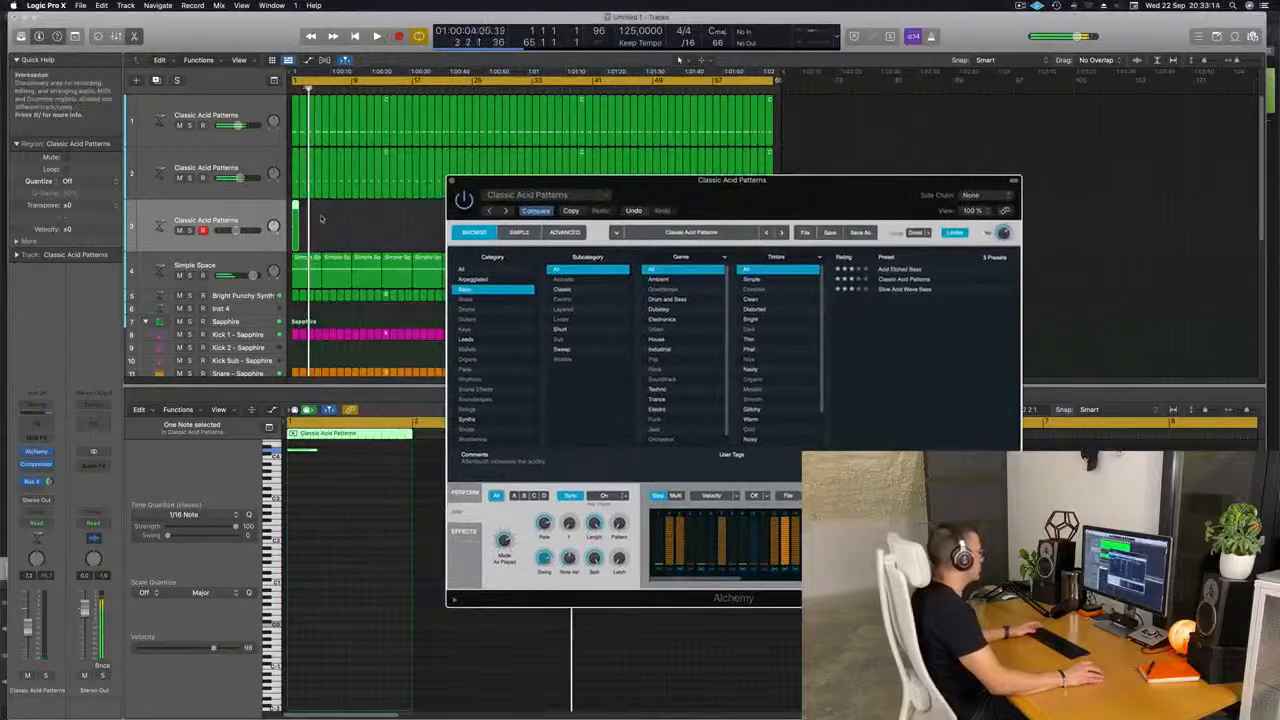
{"action": "key", "text": "super+r"}
{"action": "key", "text": "super+r"}
{"action": "key", "text": "super+r"}
{"action": "key", "text": "super+r"}
{"action": "key", "text": "super+r"}
{"action": "key", "text": "super+r"}
{"action": "key", "text": "super+r"}
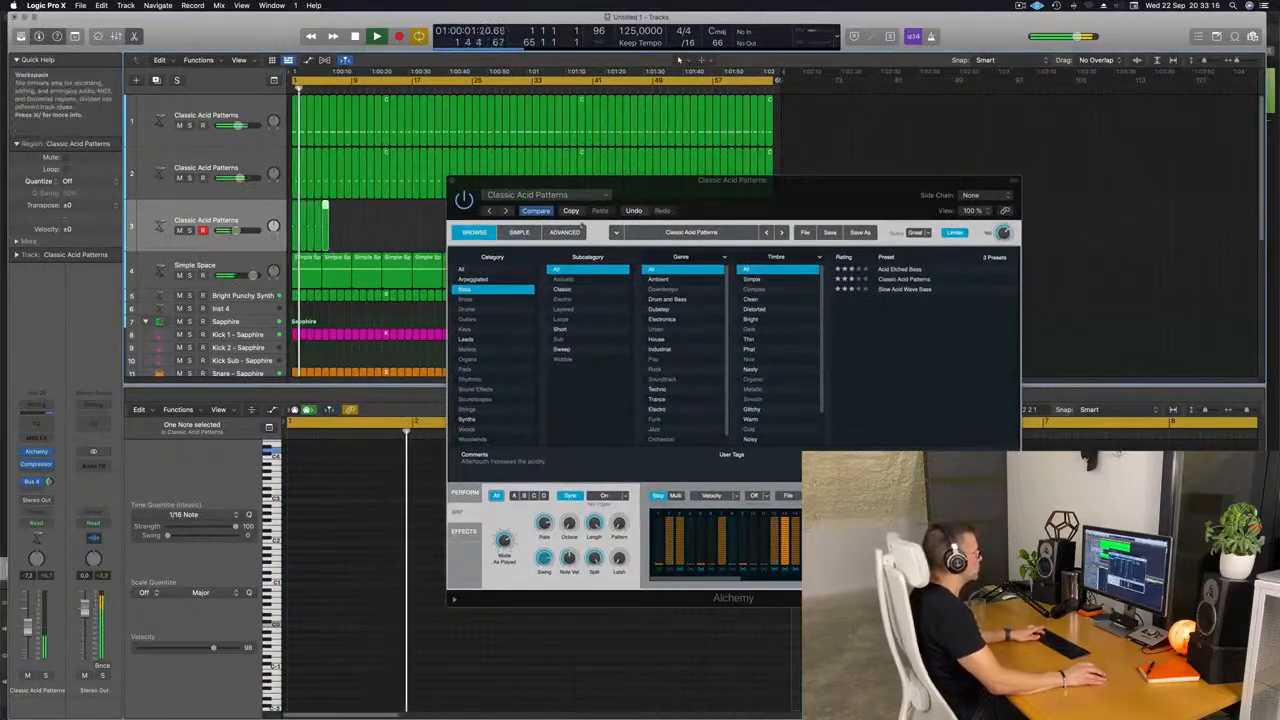
Repeat the third acid track's eight-bar group of regions until it fills all 64 bars
{"action": "left_click_drag", "start_coordinate": [749, 194], "coordinate": [698, 381]}
{"action": "left_click", "coordinate": [283, 226]}
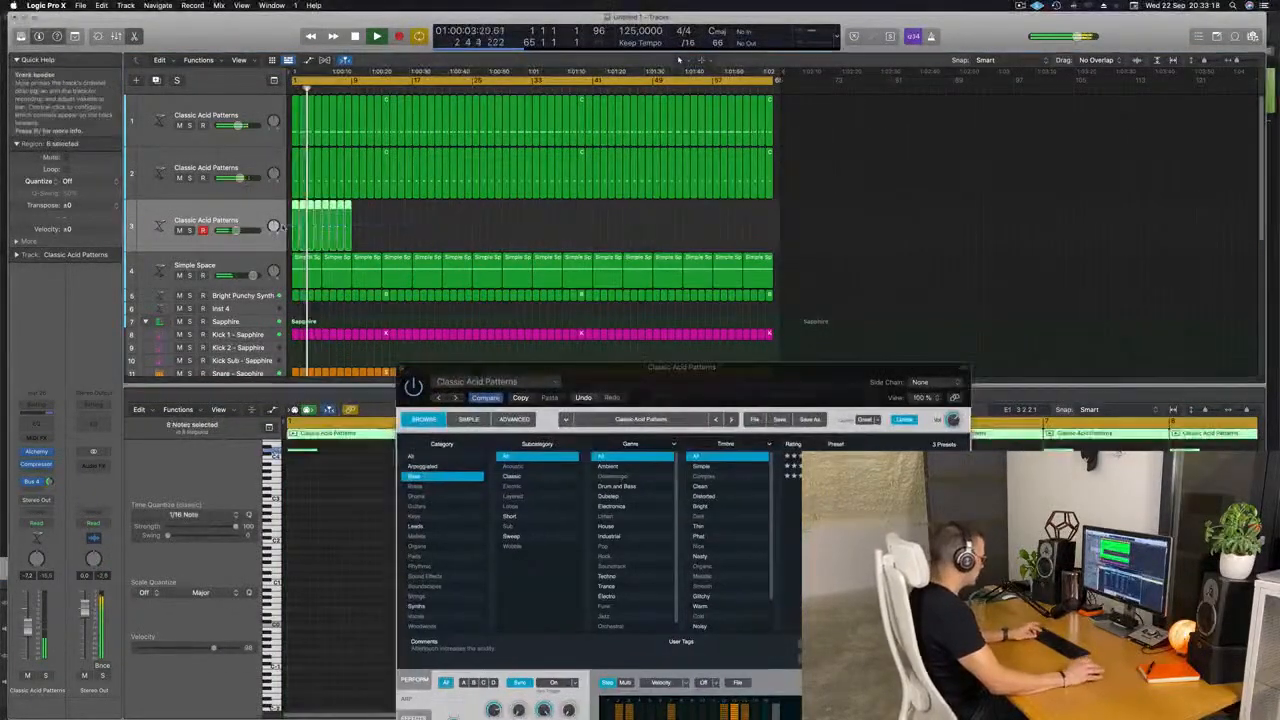
{"action": "key", "text": "super+r"}
{"action": "key", "text": "super+r"}
{"action": "key", "text": "super+r"}
{"action": "key", "text": "super+r"}
{"action": "key", "text": "super+r"}
{"action": "key", "text": "super+r"}
{"action": "key", "text": "super+r"}
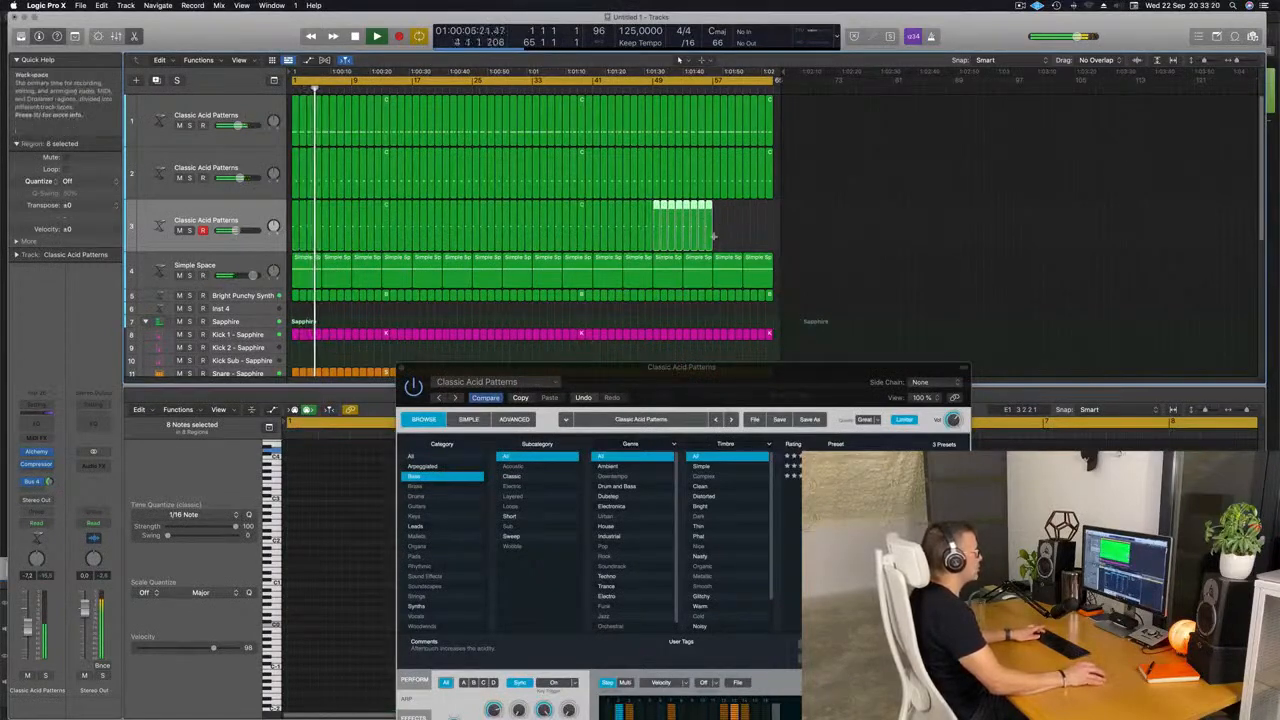
{"action": "left_click", "coordinate": [281, 236]}
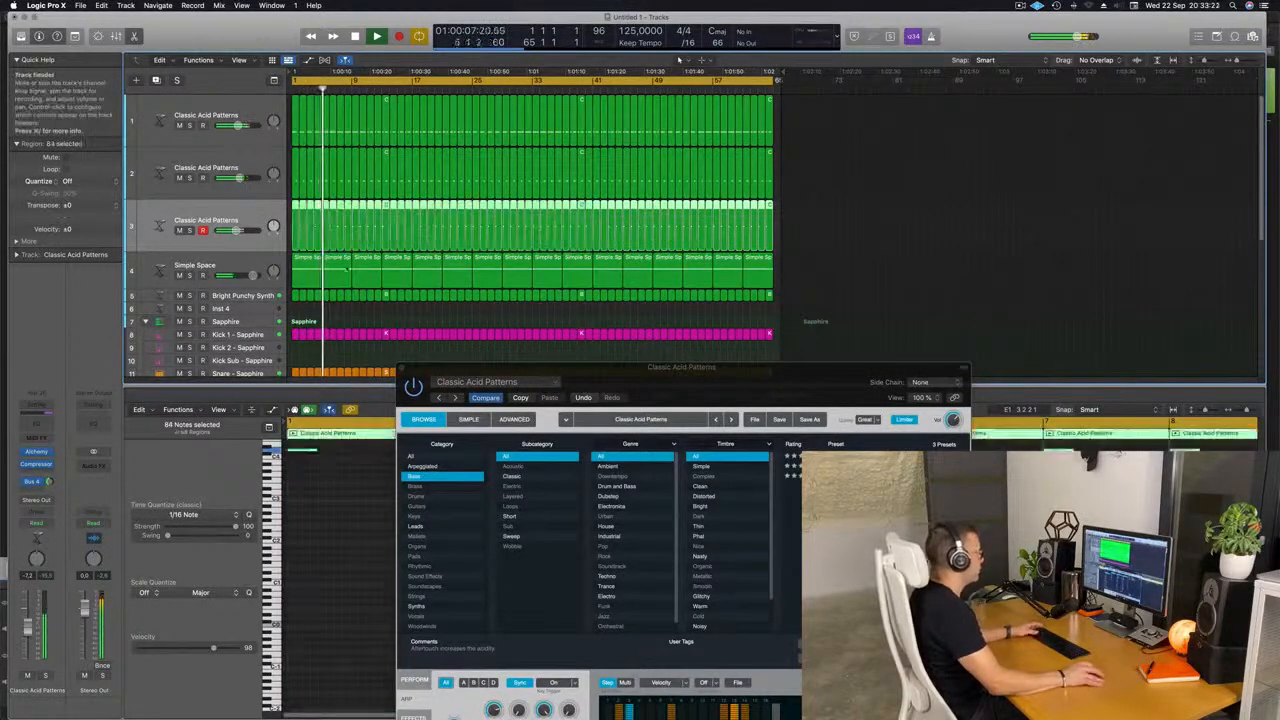
Load the Slow Acid Wave Bass preset in Alchemy on the third acid track
{"action": "left_click_drag", "start_coordinate": [700, 382], "coordinate": [652, 217]}
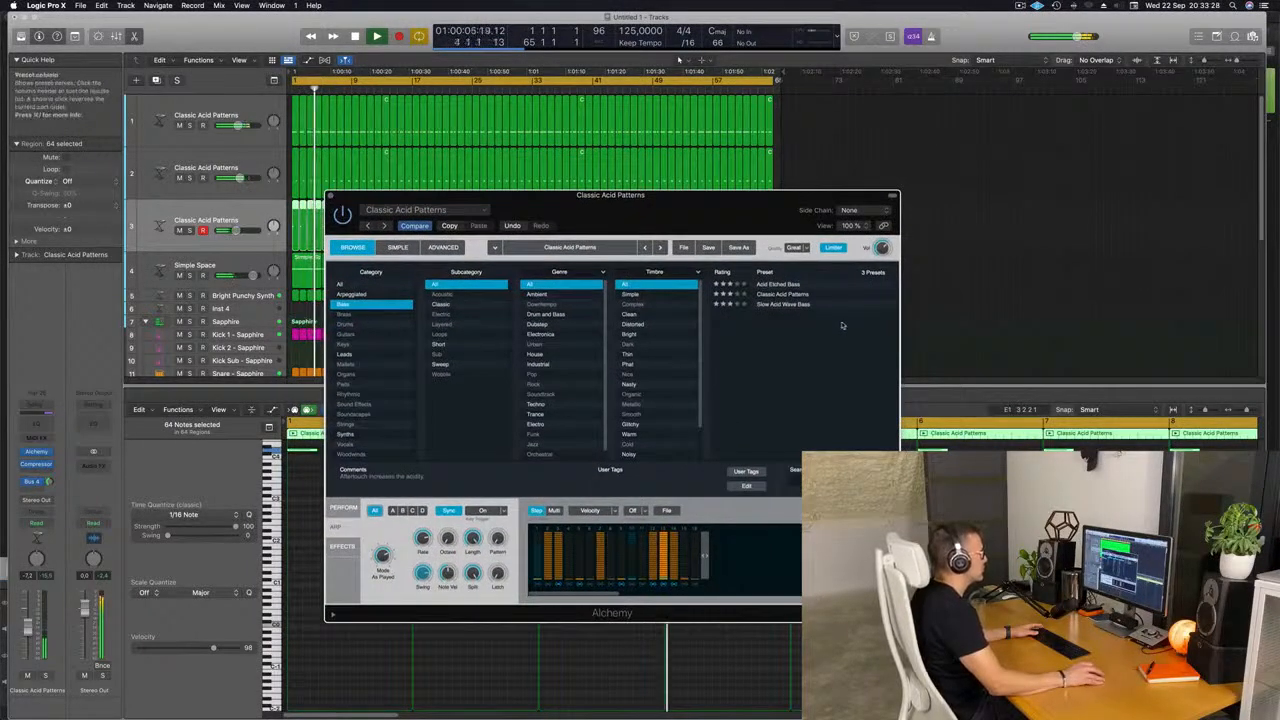
{"action": "left_click", "coordinate": [783, 305]}
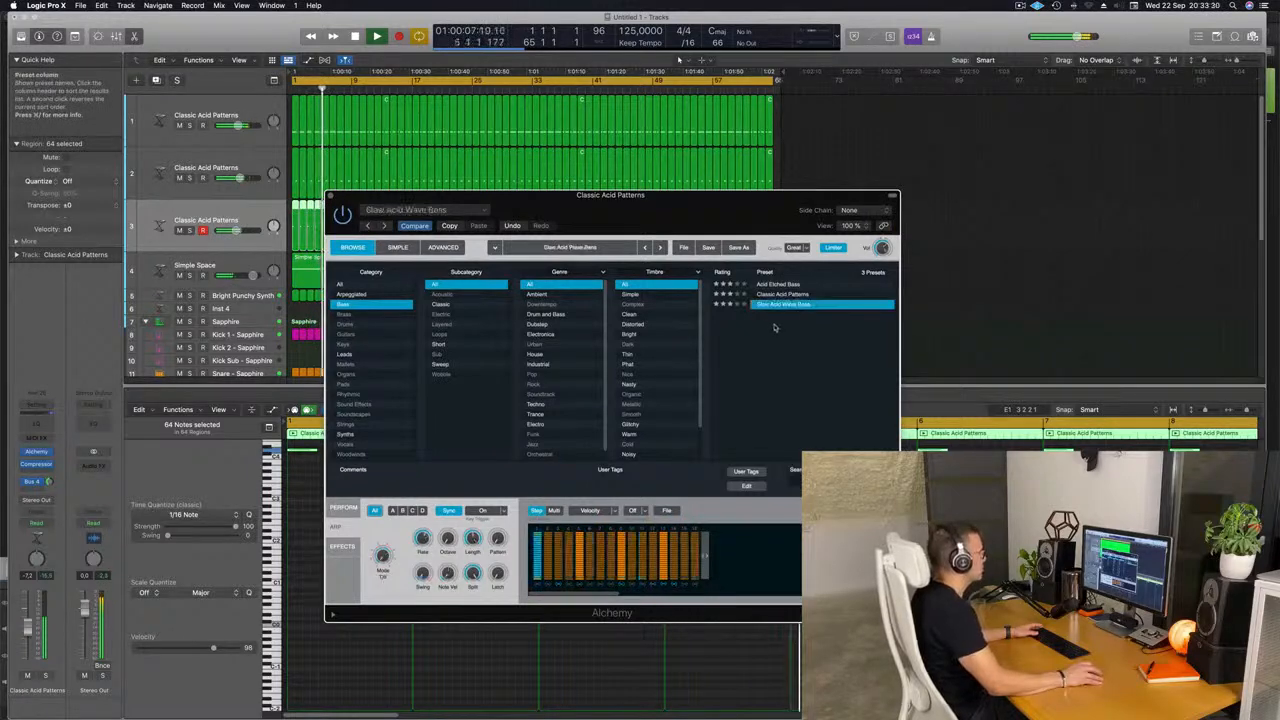
{"action": "left_click_drag", "start_coordinate": [790, 196], "coordinate": [986, 174]}
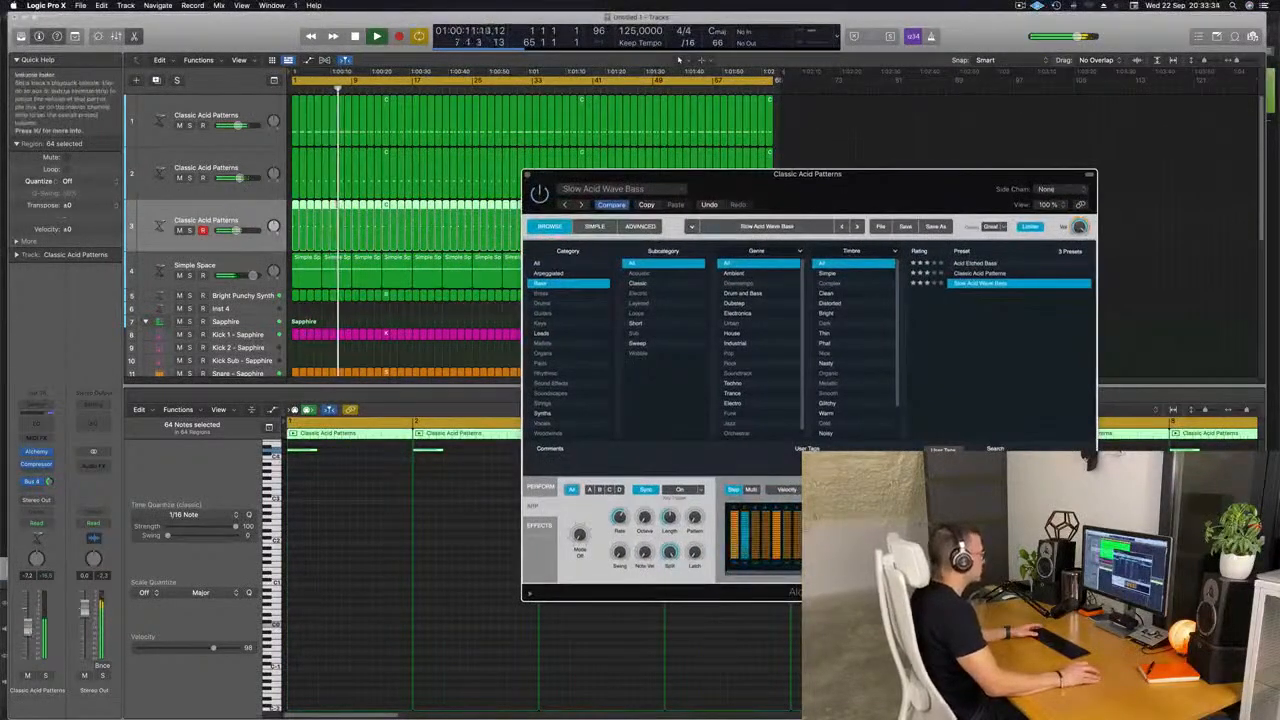
Audition Alchemy's Fuzz Drive, Lowpass, Unison Resonance, Vibrato and Unison snapshots, settle on Simple for the third acid track, and close the plug-in
{"action": "key", "text": "Return"}
{"action": "left_click", "coordinate": [541, 488]}
{"action": "key", "text": "Return"}
{"action": "left_click", "coordinate": [735, 513]}
{"action": "left_click", "coordinate": [698, 512]}
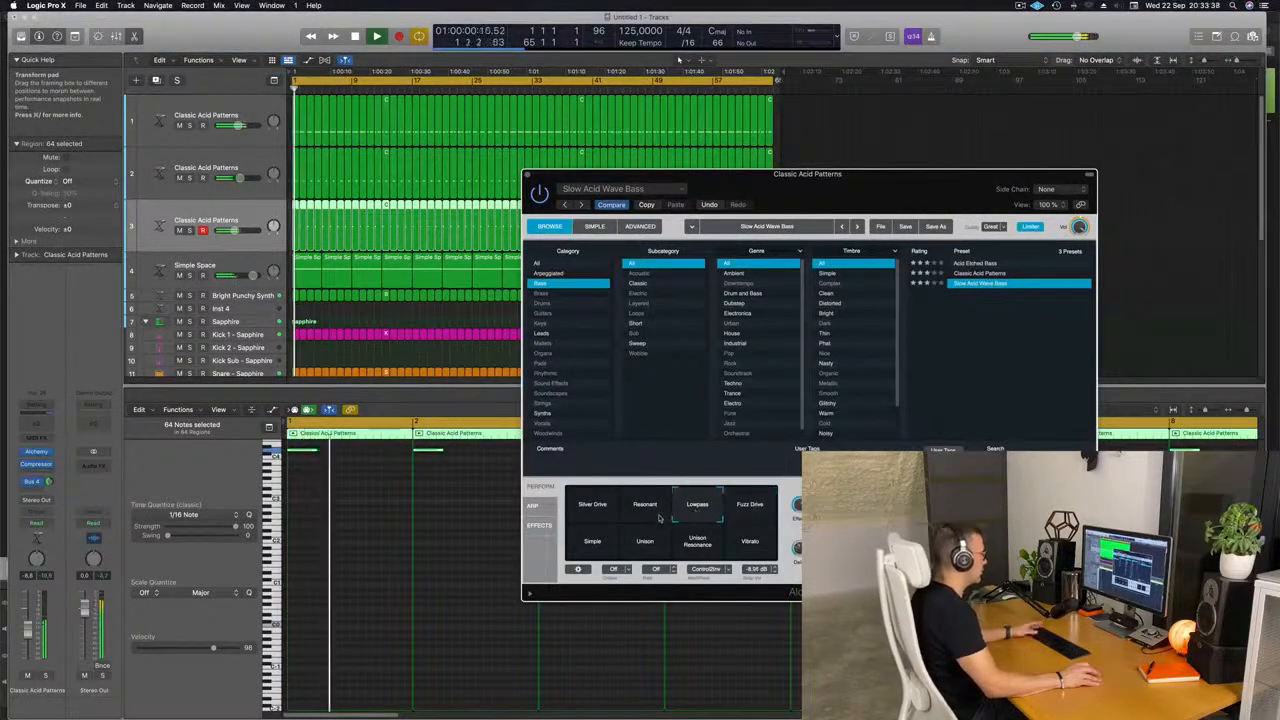
{"action": "key", "text": "space"}
{"action": "left_click", "coordinate": [703, 545]}
{"action": "left_click", "coordinate": [747, 545]}
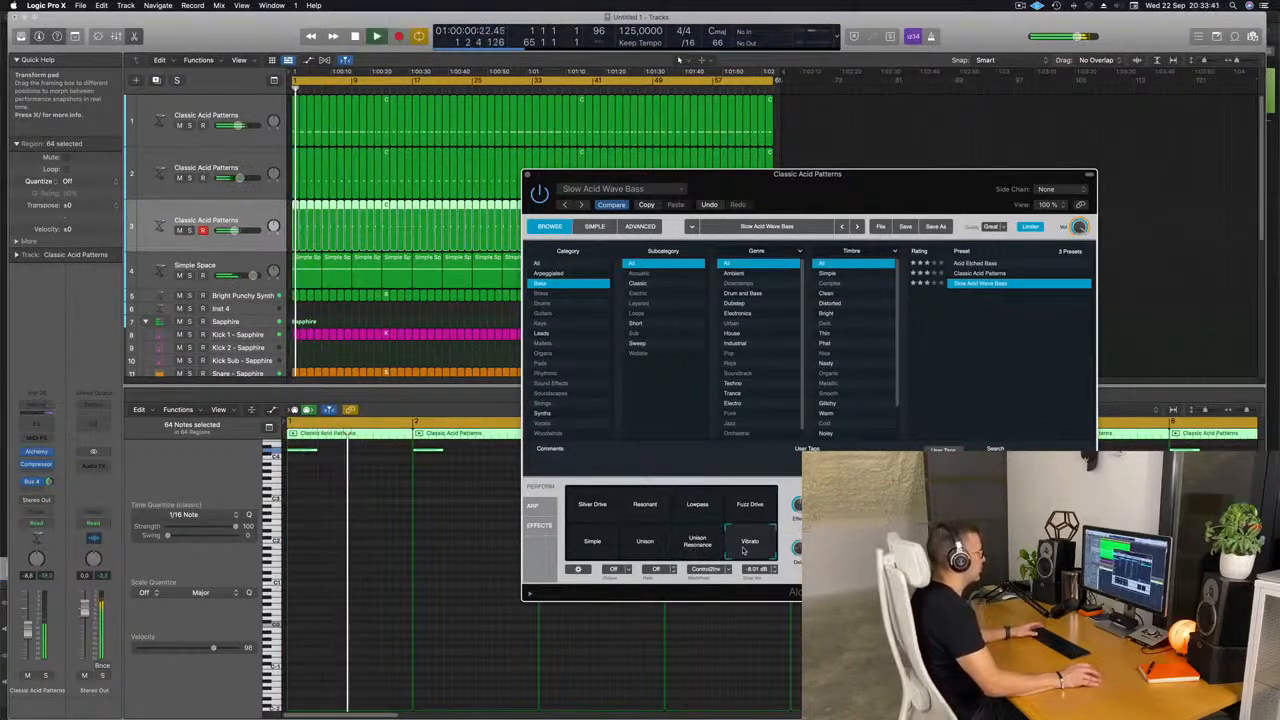
{"action": "left_click", "coordinate": [640, 545]}
{"action": "key", "text": "space"}
{"action": "left_click", "coordinate": [593, 546]}
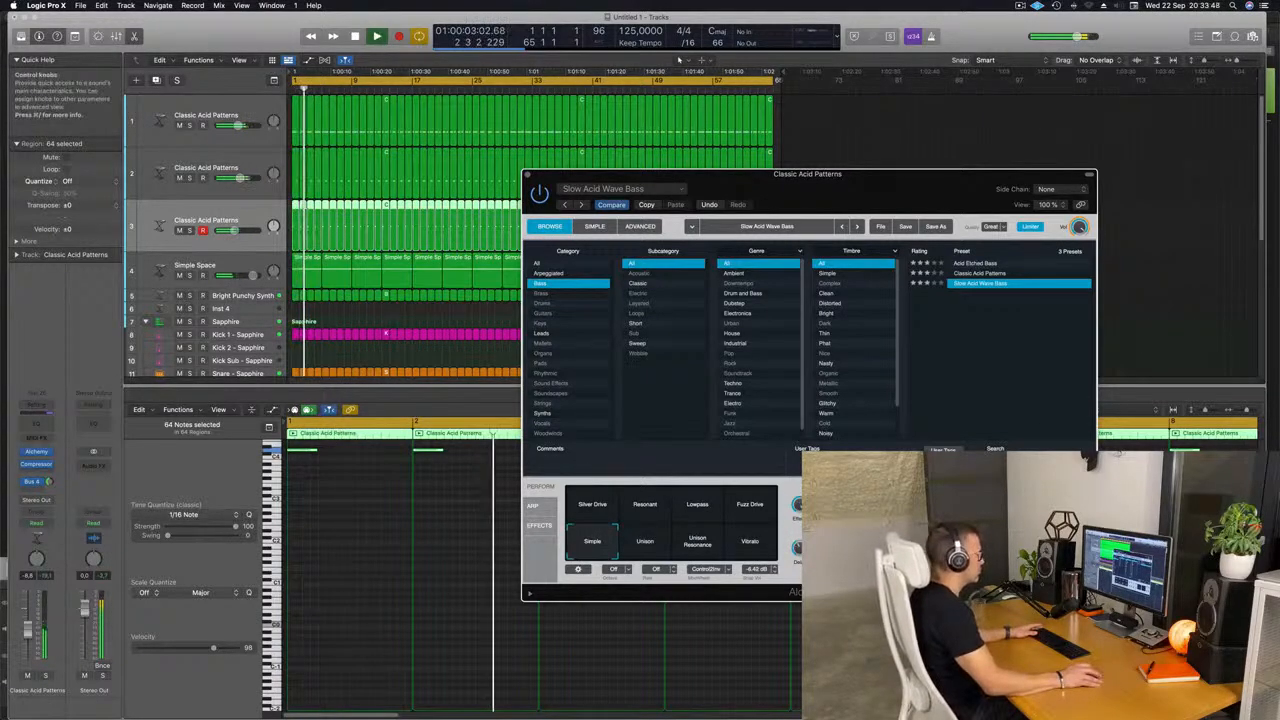
{"action": "left_click_drag", "start_coordinate": [526, 176], "coordinate": [401, 184]}
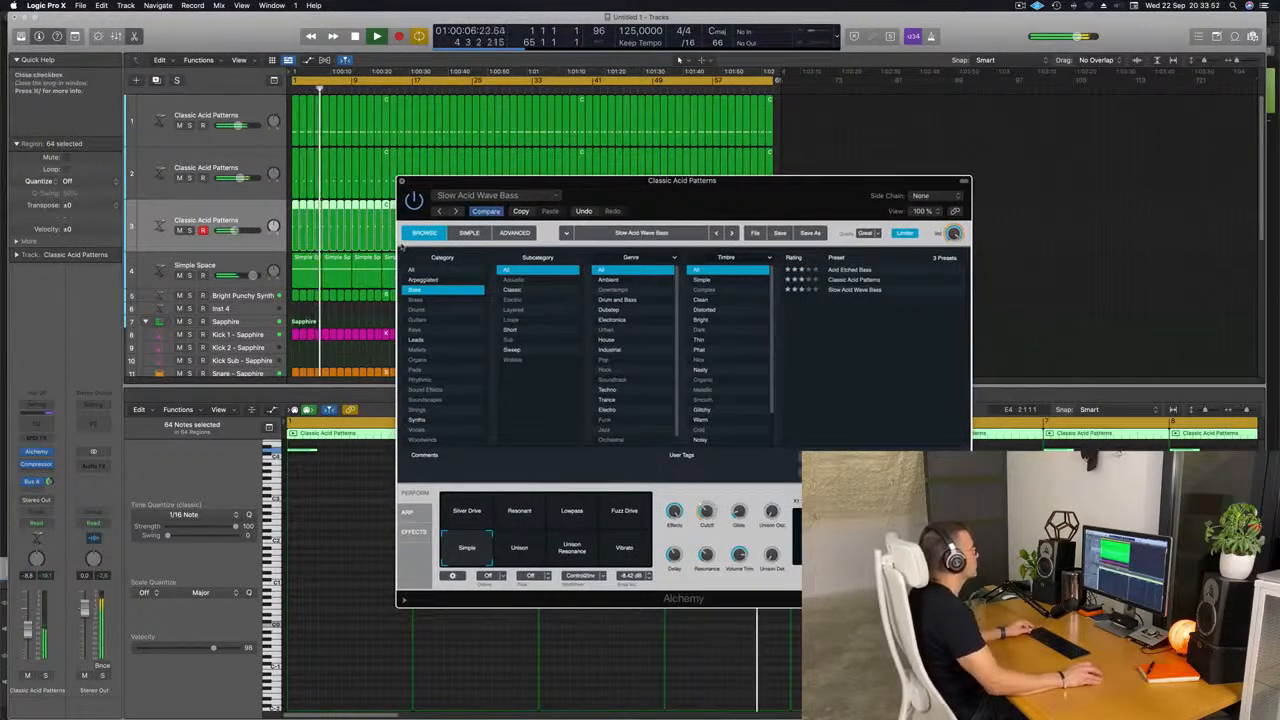
{"action": "left_click", "coordinate": [402, 181]}
Open the first acid track's Alchemy plug-in with the loop playing from the start, and mute the second and third acid tracks
{"action": "key", "text": "z"}
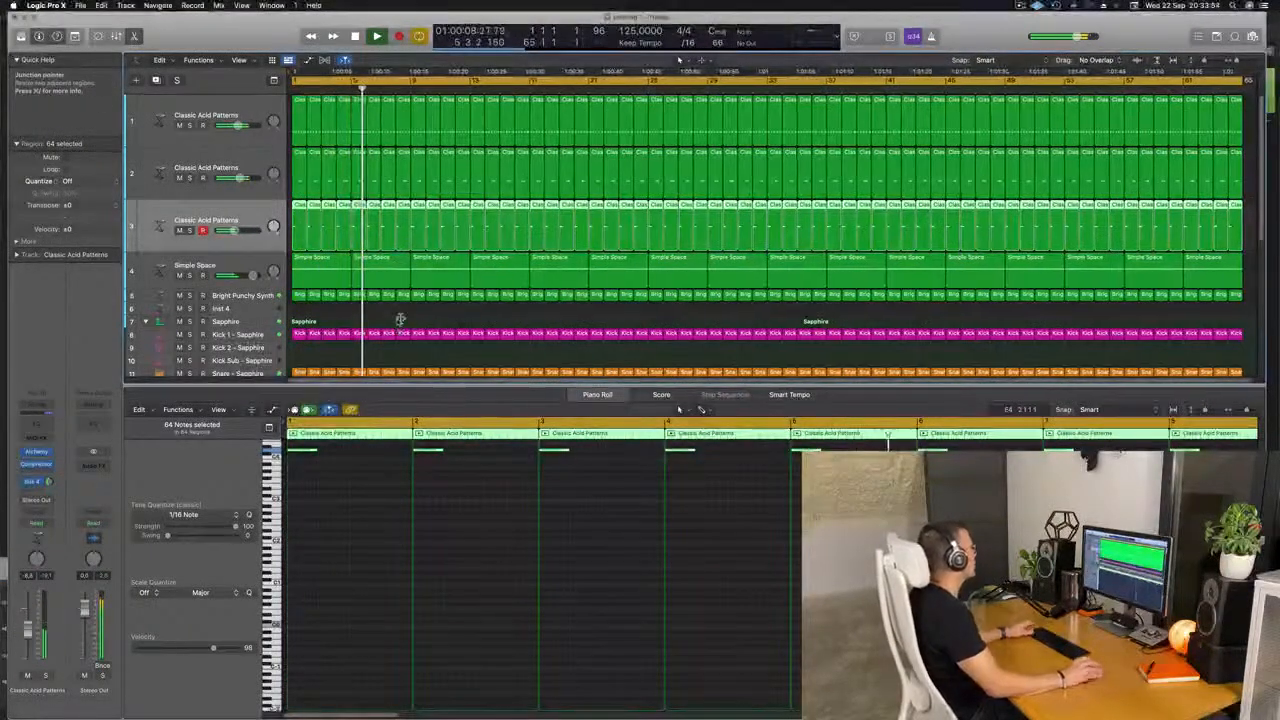
{"action": "left_click", "coordinate": [250, 103]}
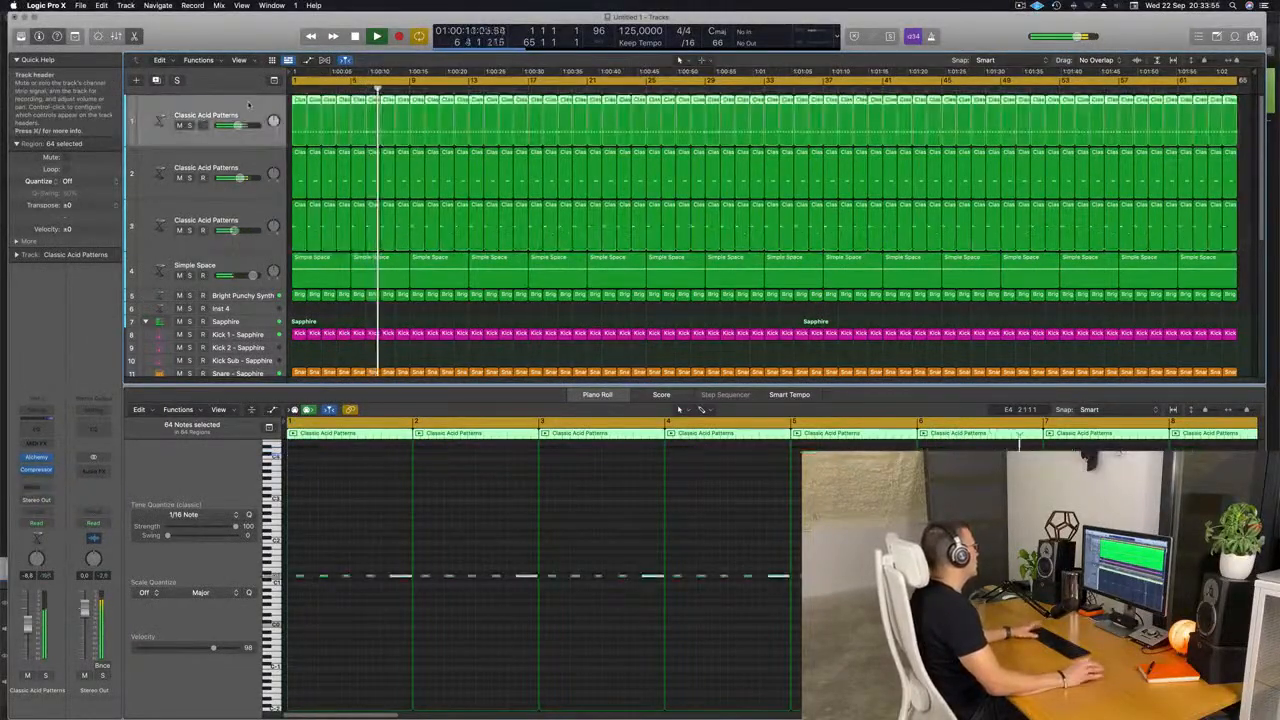
{"action": "key", "text": "Return"}
{"action": "key", "text": "space"}
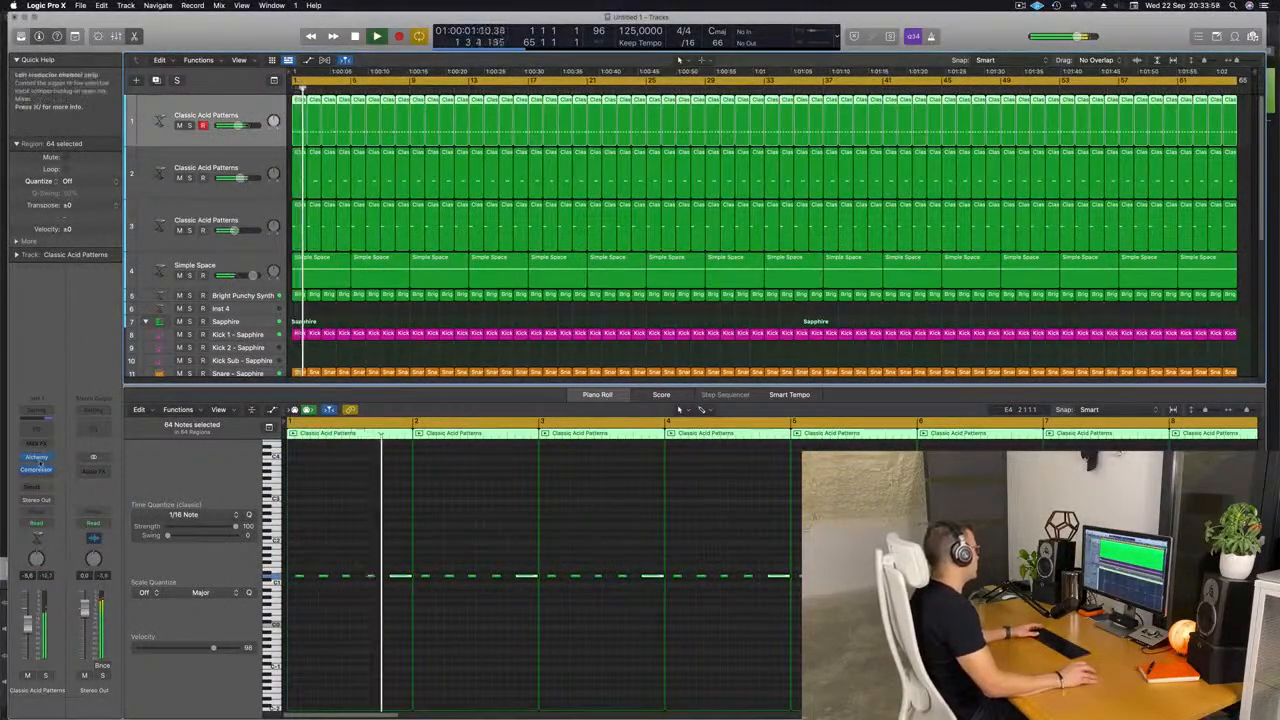
{"action": "left_click", "coordinate": [36, 457]}
{"action": "left_click_drag", "start_coordinate": [807, 241], "coordinate": [796, 205]}
{"action": "key", "text": "Return"}
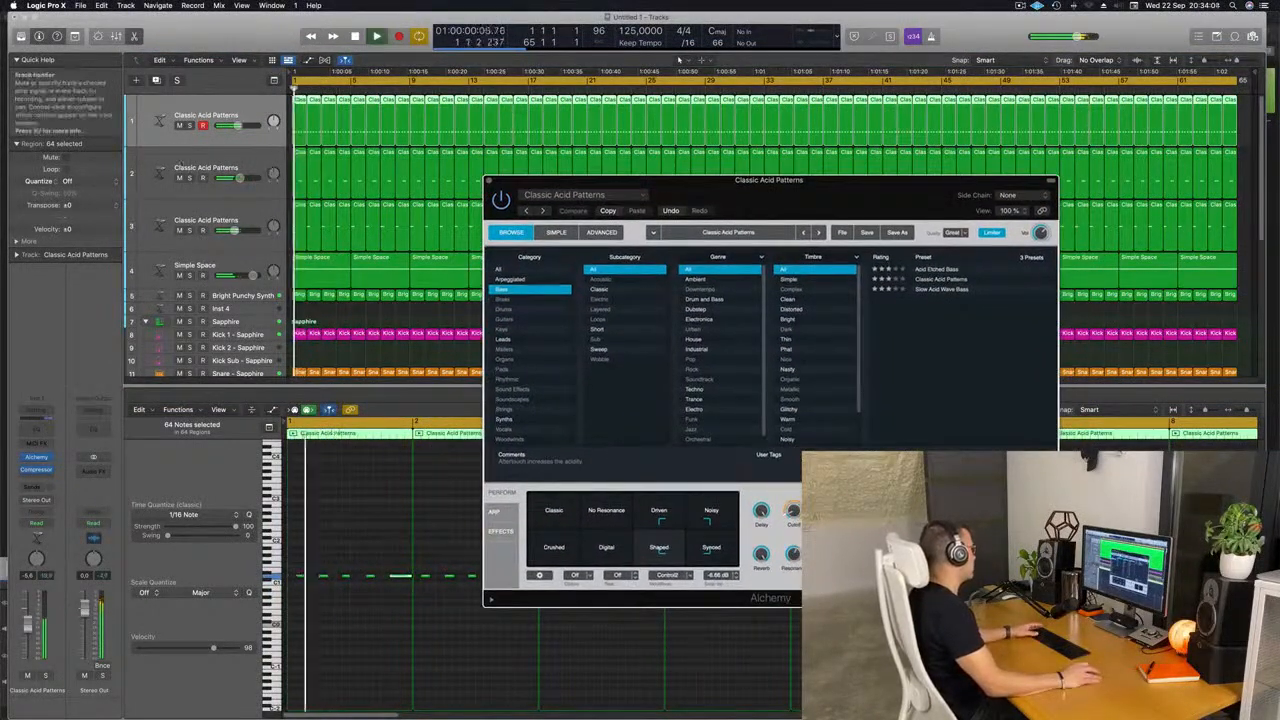
{"action": "left_click", "coordinate": [180, 178]}
{"action": "left_click", "coordinate": [180, 230]}
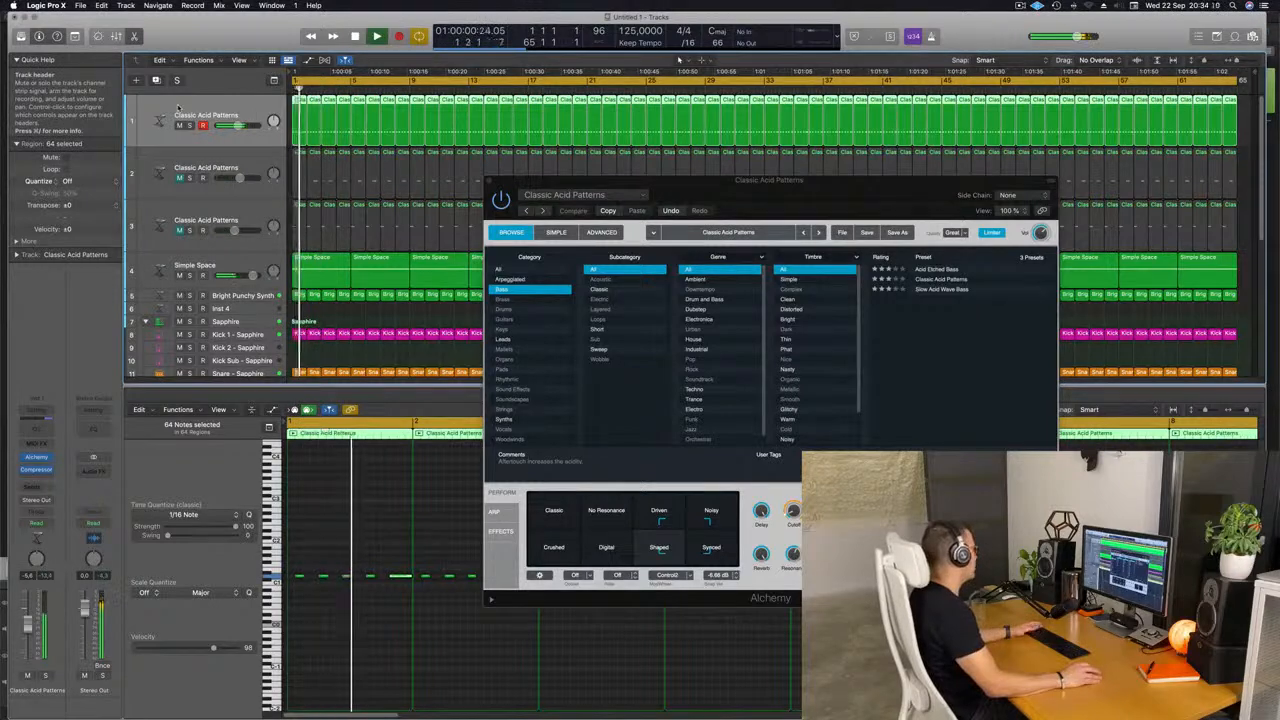
Record a short Alchemy Cutoff movement on the first acid track in Touch automation mode, and close the plug-in
{"action": "left_click", "coordinate": [36, 522]}
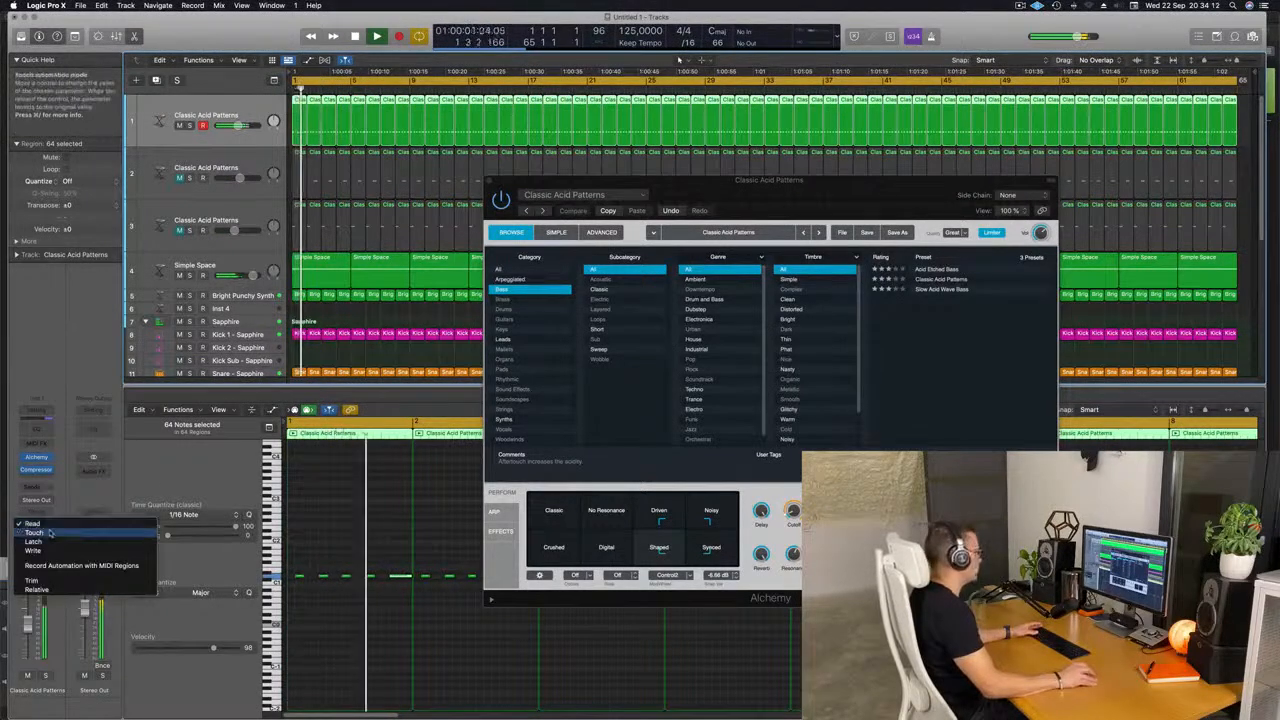
{"action": "left_click", "coordinate": [34, 532]}
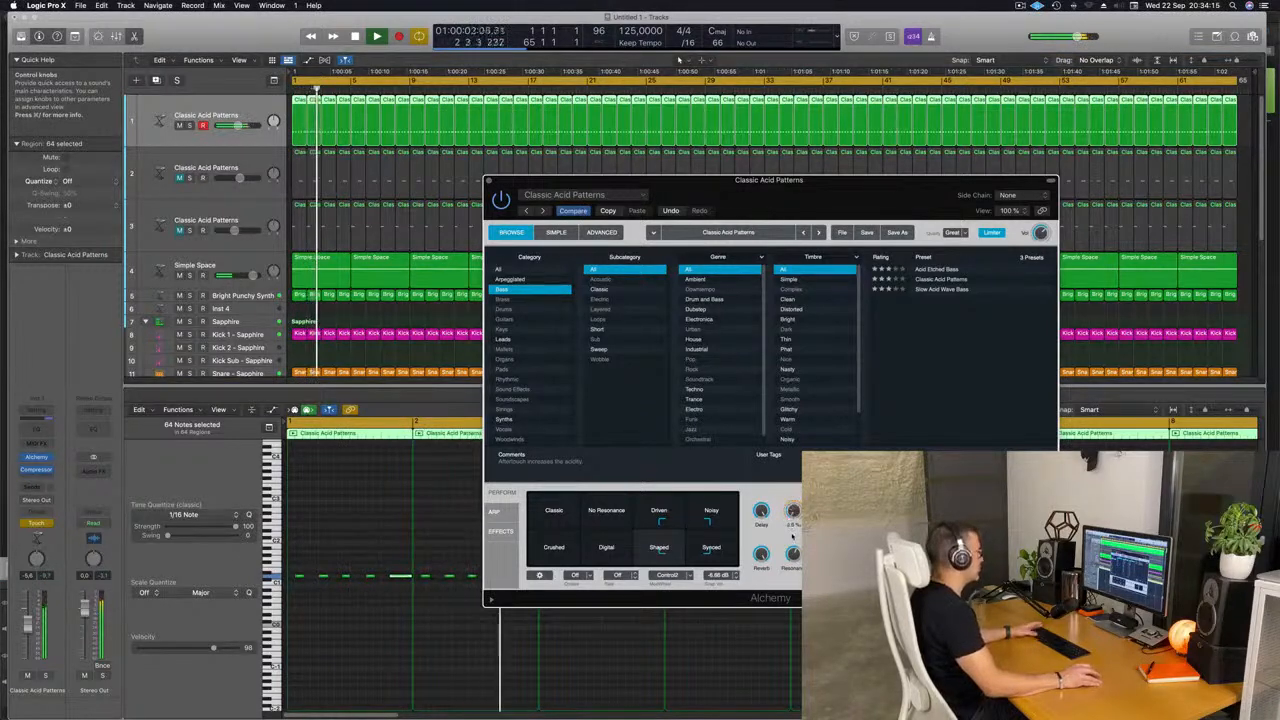
{"action": "key", "text": "Return"}
{"action": "left_click", "coordinate": [489, 181]}
{"action": "key", "text": "Return"}
Show the first acid track's Cutoff automation lane and return the track's automation mode to Read
{"action": "key", "text": "a"}
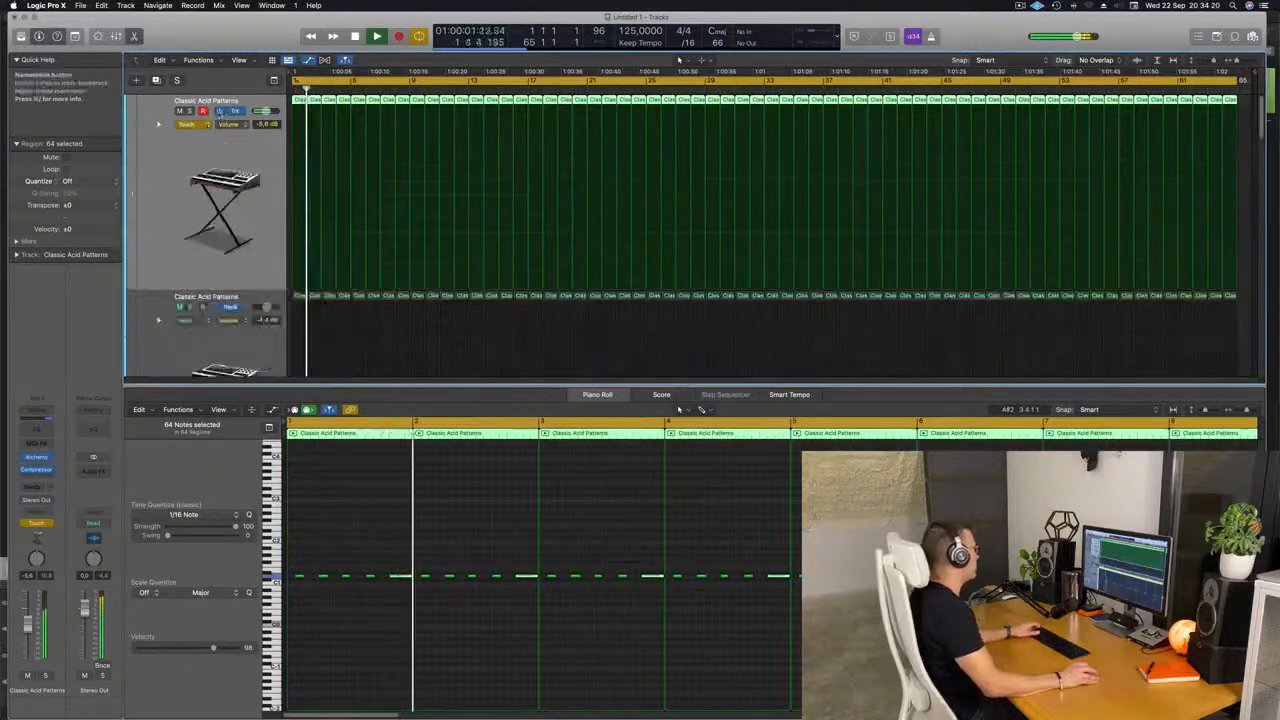
{"action": "left_click", "coordinate": [193, 127]}
{"action": "left_click", "coordinate": [177, 233]}
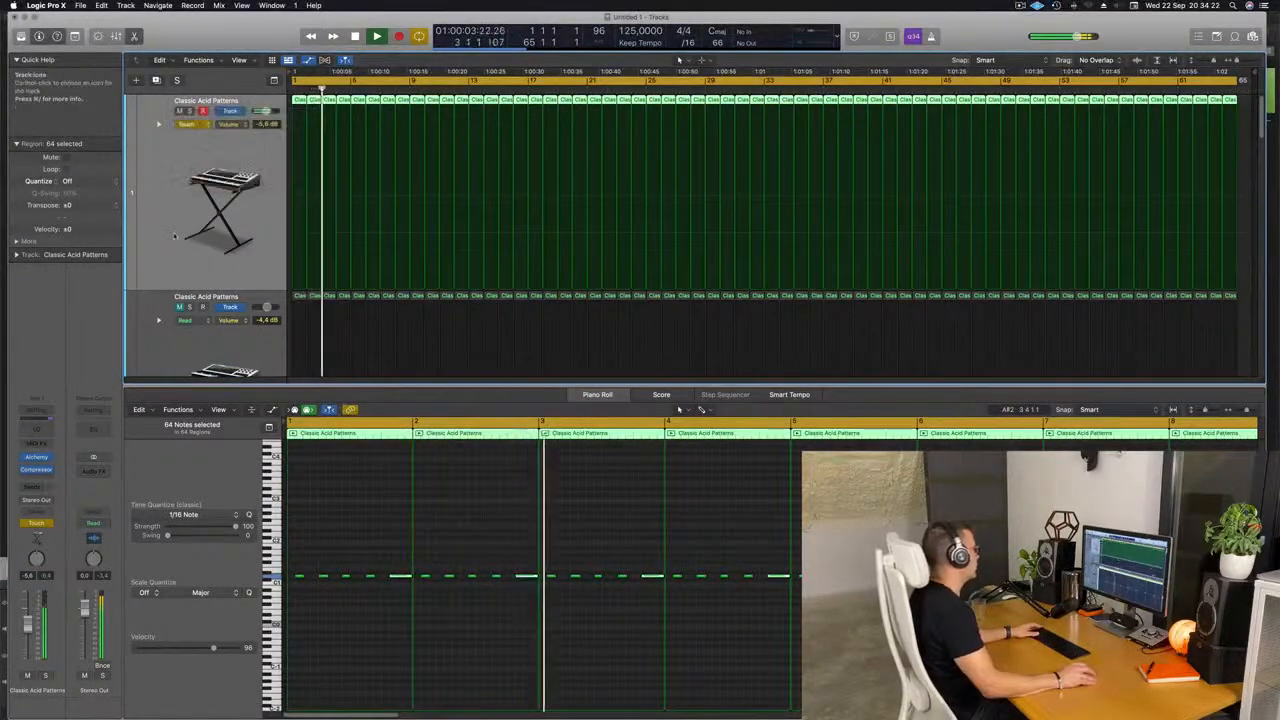
{"action": "scroll", "coordinate": [177, 233], "scroll_direction": "down", "scroll_amount": 4}
{"action": "scroll", "coordinate": [177, 233], "scroll_direction": "down", "scroll_amount": 2}
{"action": "scroll", "coordinate": [177, 233], "scroll_direction": "up", "scroll_amount": 4}
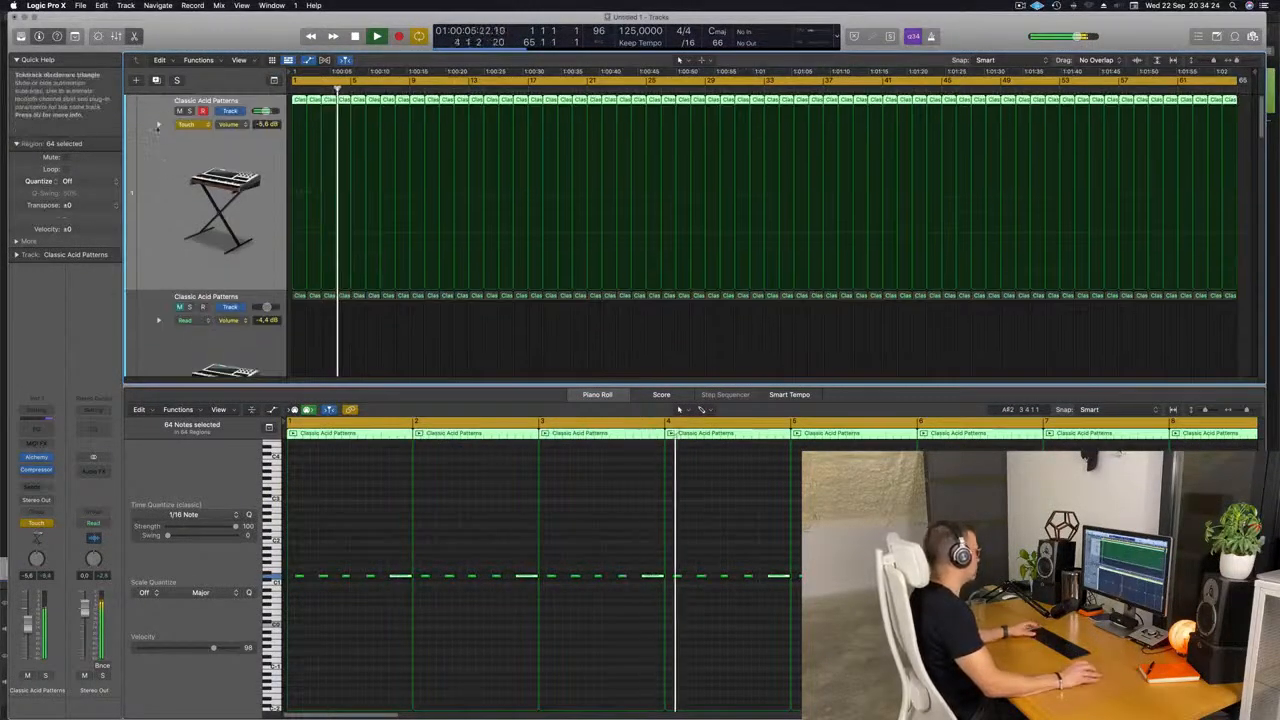
{"action": "left_click", "coordinate": [158, 126]}
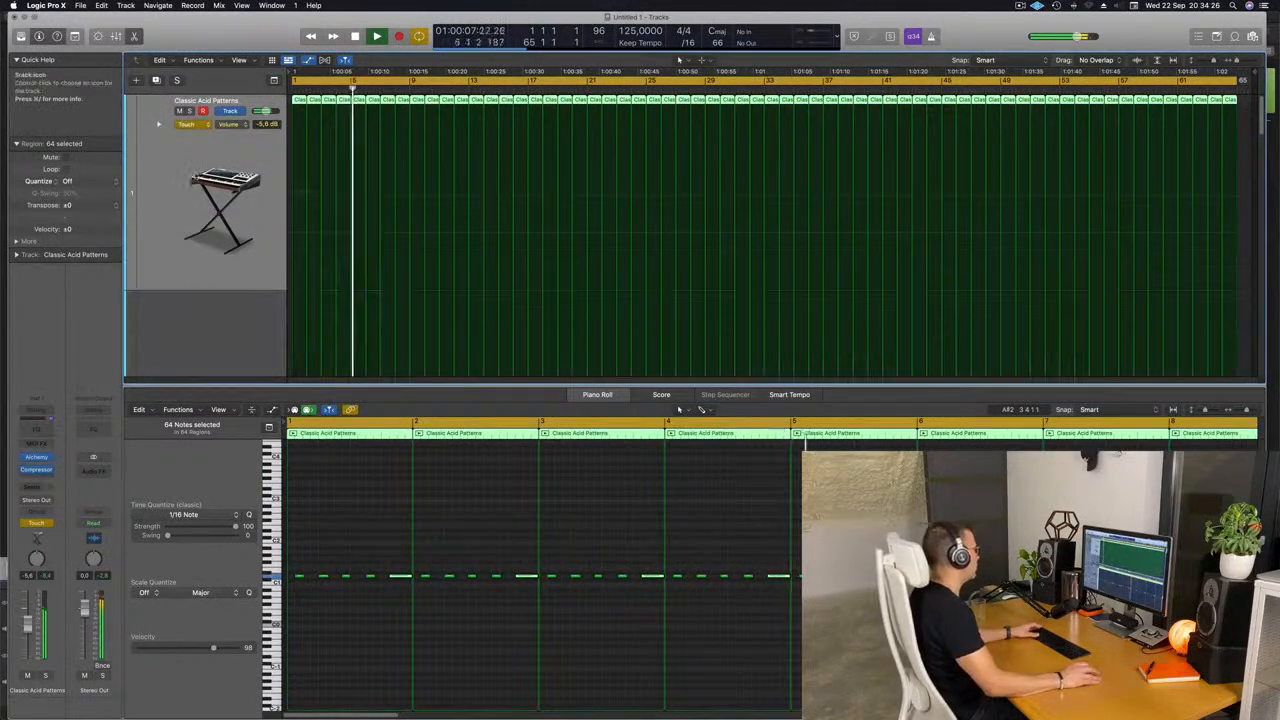
{"action": "left_click", "coordinate": [193, 124]}
{"action": "left_click", "coordinate": [189, 115]}
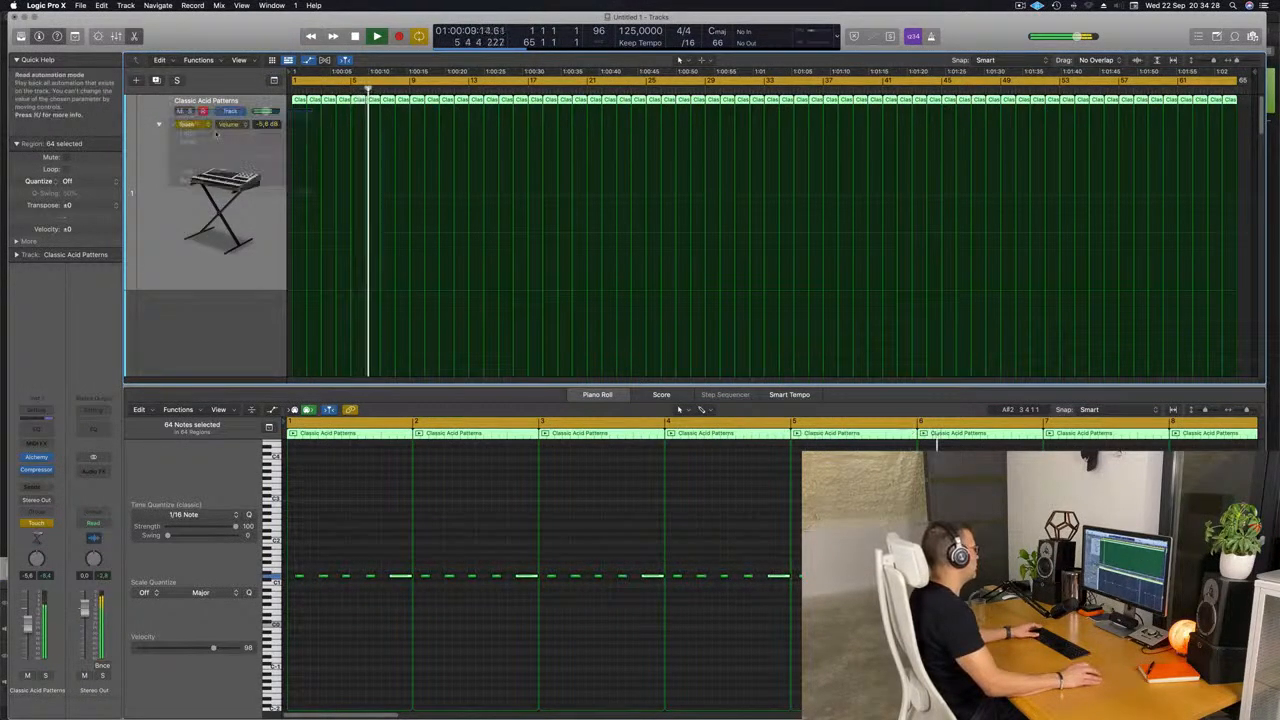
{"action": "left_click", "coordinate": [224, 124]}
{"action": "left_click", "coordinate": [258, 234]}
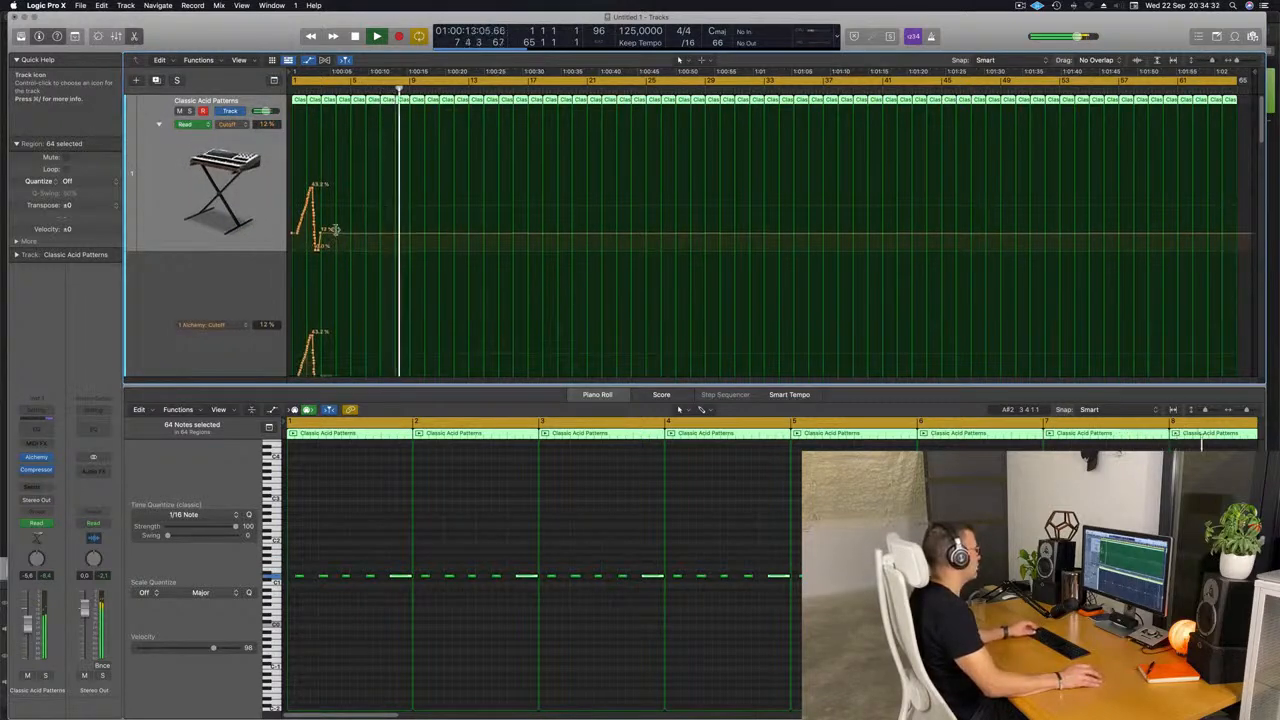
{"action": "left_click", "coordinate": [159, 125]}
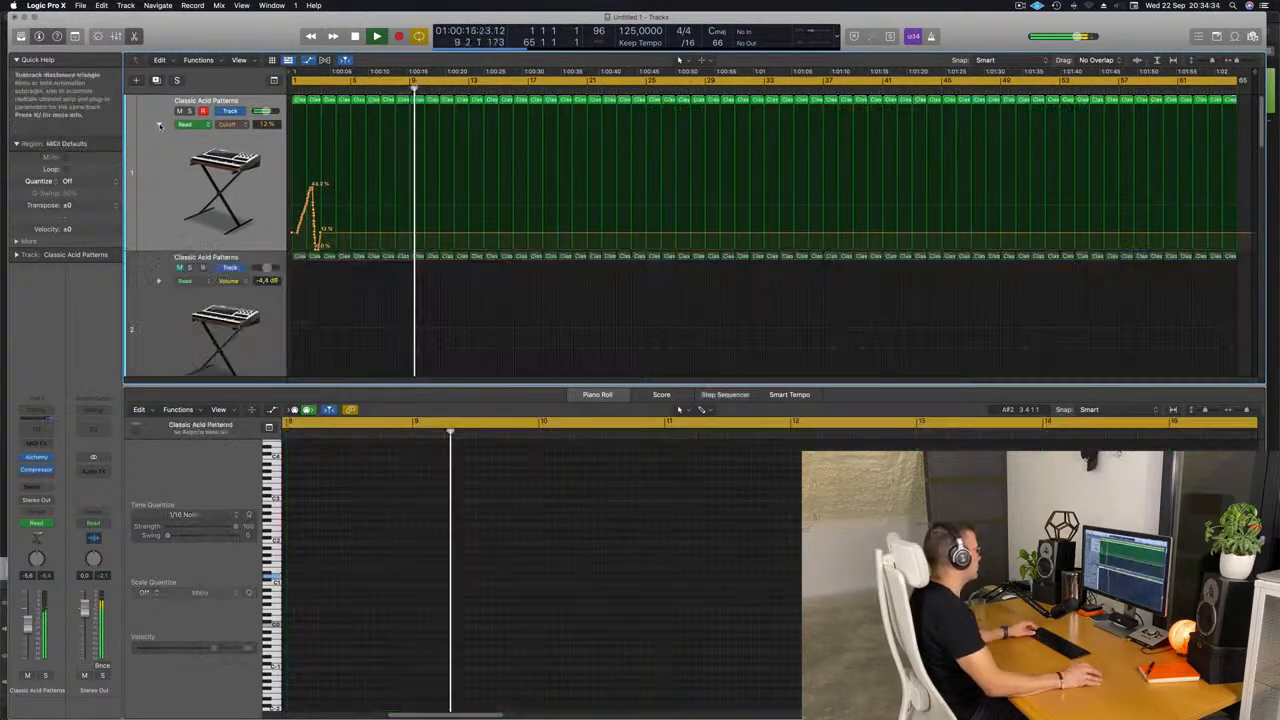
Replace the recorded Cutoff automation with a ramp rising to about 33% at bar 5 and falling back by bar 9
{"action": "key", "text": "Return"}
{"action": "key", "text": "space"}
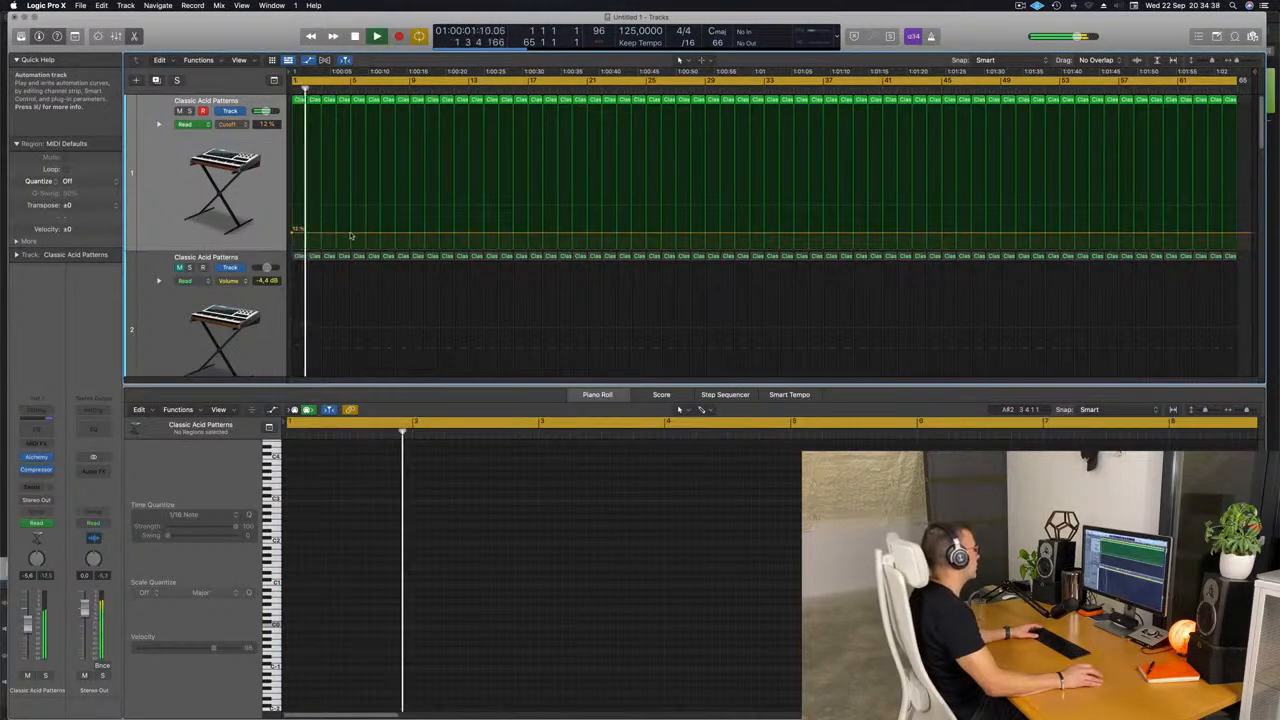
{"action": "left_click_drag", "start_coordinate": [351, 235], "coordinate": [353, 200]}
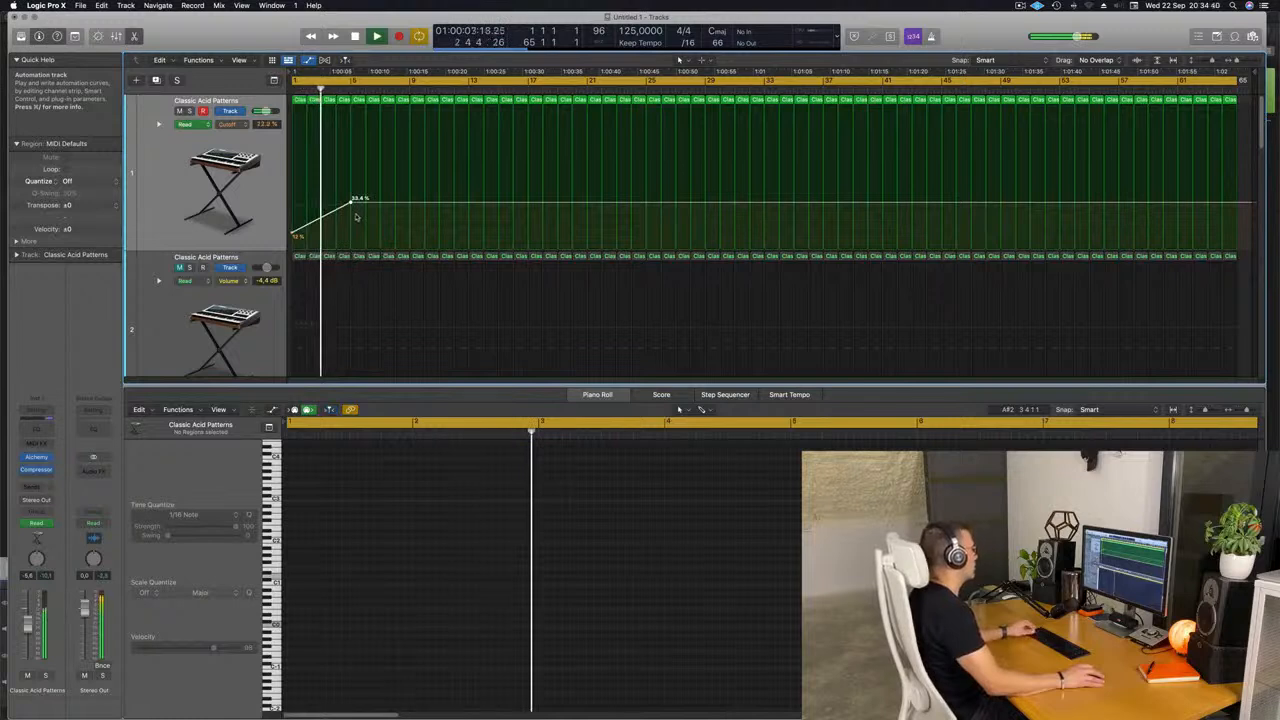
{"action": "left_click", "coordinate": [395, 203]}
{"action": "left_click_drag", "start_coordinate": [395, 203], "coordinate": [408, 232]}
Listen to the Simple Space pad track in solo, and turn solo off again
{"action": "scroll", "coordinate": [396, 235], "scroll_direction": "down", "scroll_amount": 3}
{"action": "scroll", "coordinate": [404, 256], "scroll_direction": "down", "scroll_amount": 4}
{"action": "scroll", "coordinate": [360, 240], "scroll_direction": "up", "scroll_amount": 3}
{"action": "scroll", "coordinate": [348, 238], "scroll_direction": "down", "scroll_amount": 5}
{"action": "key", "text": "Return"}
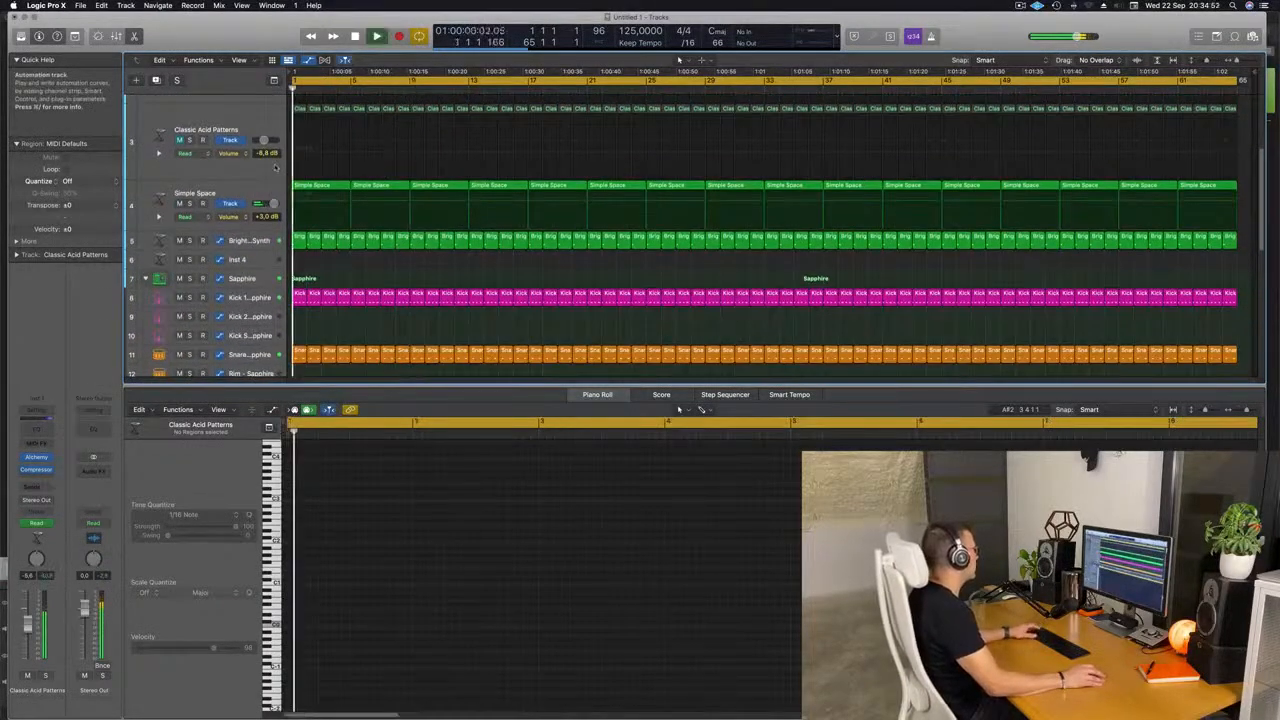
{"action": "left_click", "coordinate": [190, 204]}
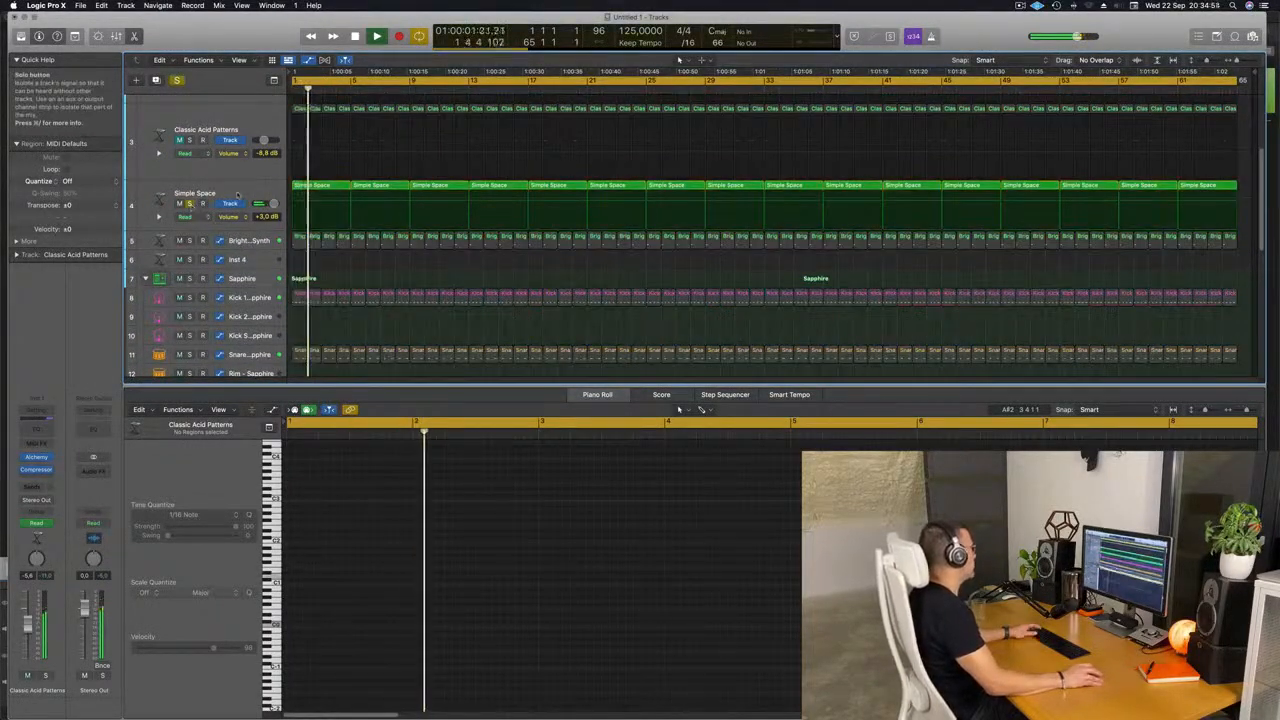
{"action": "left_click", "coordinate": [190, 204]}
Add a Bus 4 reverb send to the Simple Space track and raise its send level
{"action": "left_click", "coordinate": [236, 194]}
{"action": "key", "text": "Return"}
{"action": "left_click", "coordinate": [36, 487]}
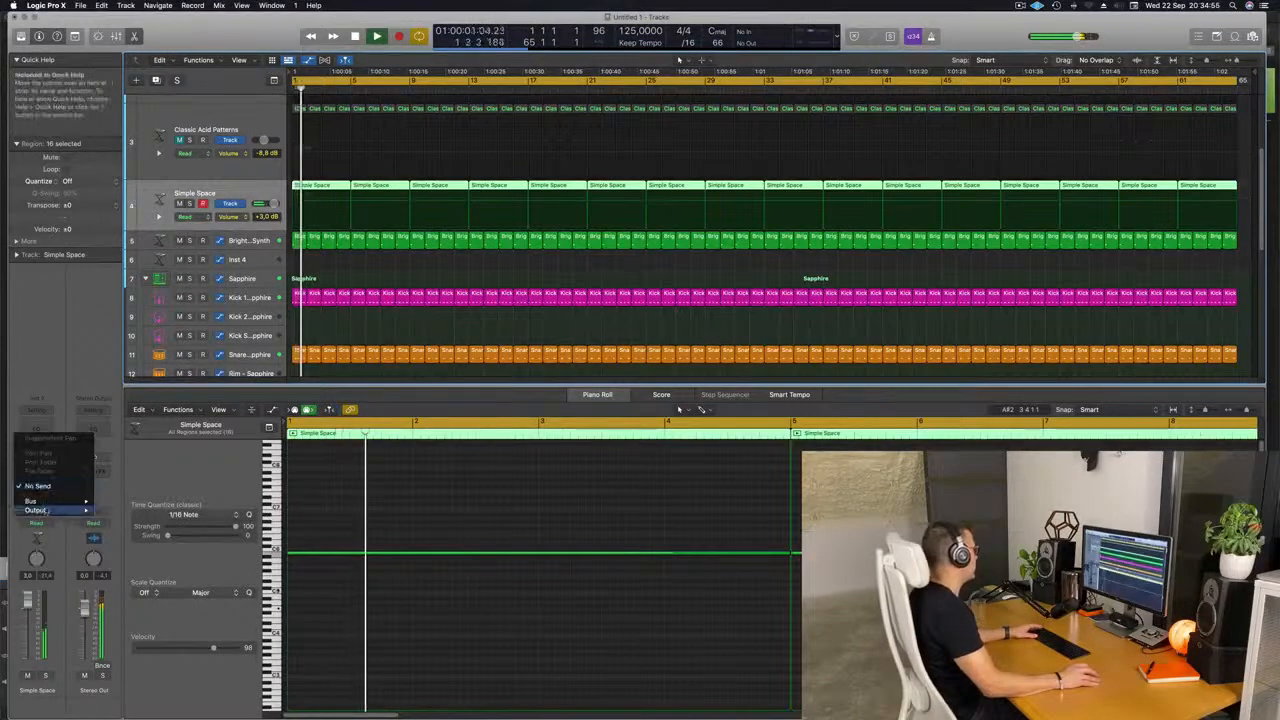
{"action": "mouse_move", "coordinate": [47, 502]}
{"action": "left_click", "coordinate": [47, 345]}
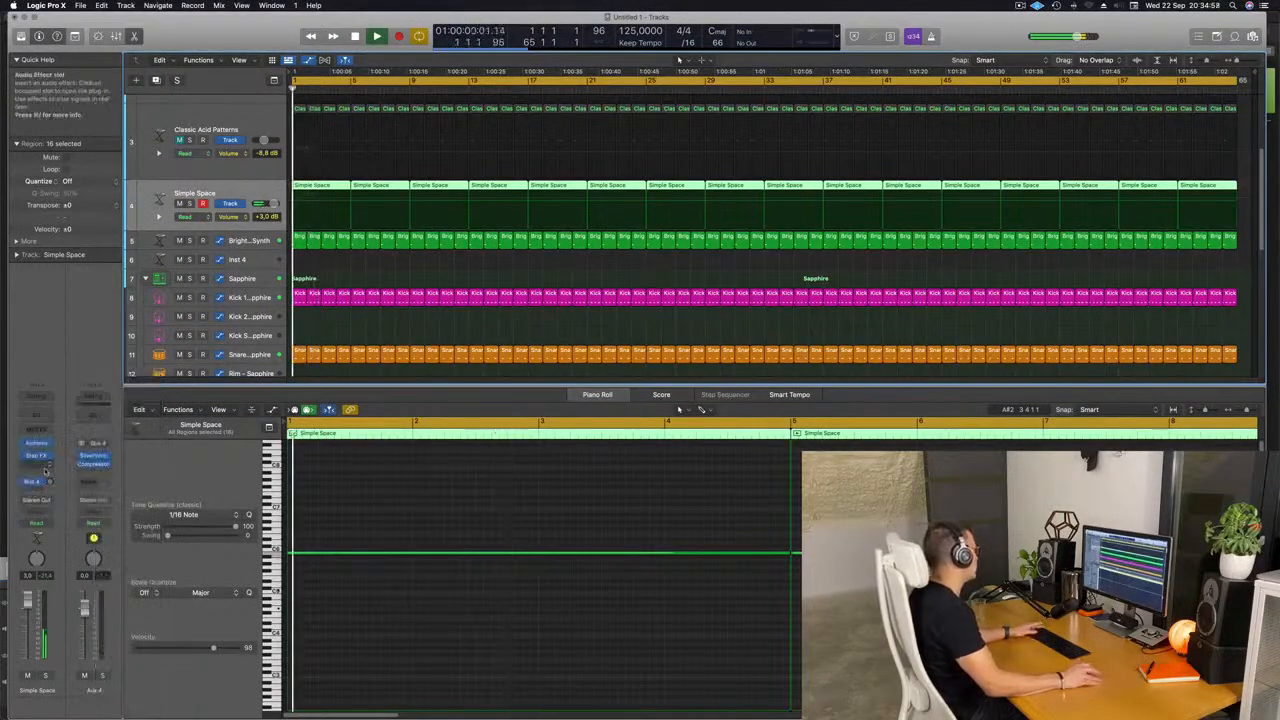
{"action": "left_click_drag", "start_coordinate": [49, 482], "coordinate": [49, 475]}
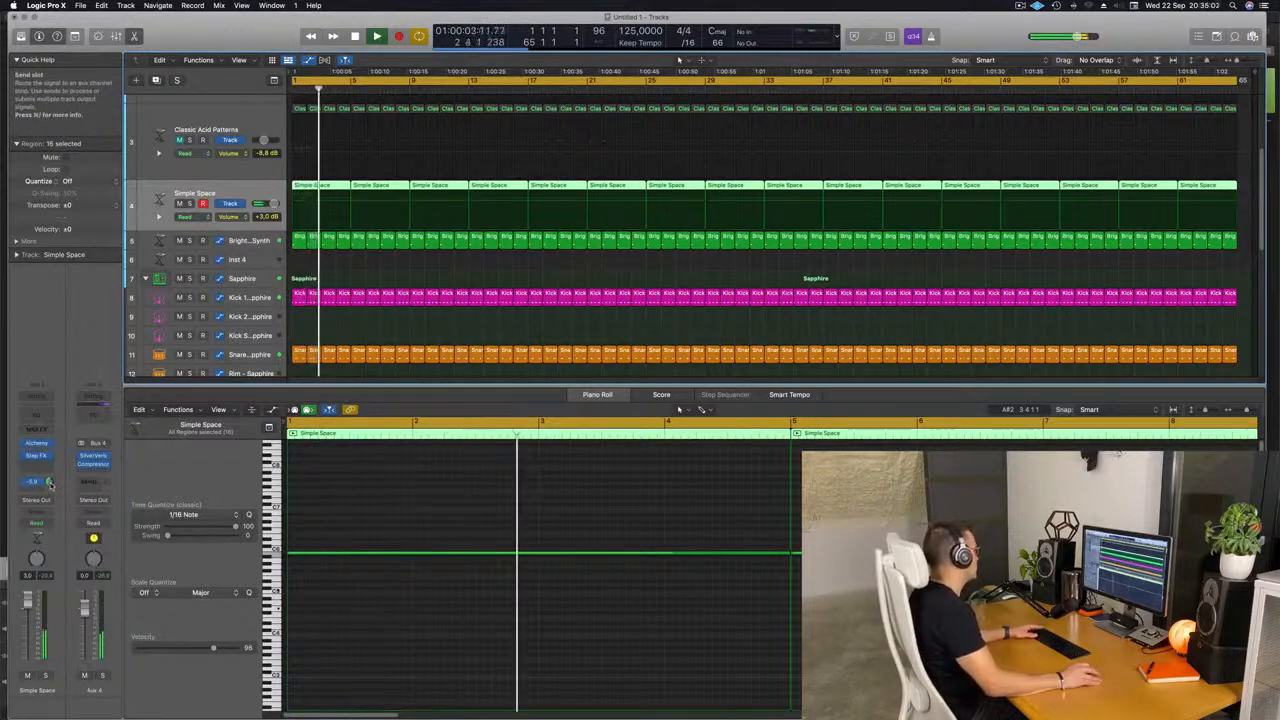
Add a Bus 4 reverb send to the Clap 2 - Sapphire track and raise its send level
{"action": "scroll", "coordinate": [351, 336], "scroll_direction": "down", "scroll_amount": 1}
{"action": "scroll", "coordinate": [350, 338], "scroll_direction": "down", "scroll_amount": 8}
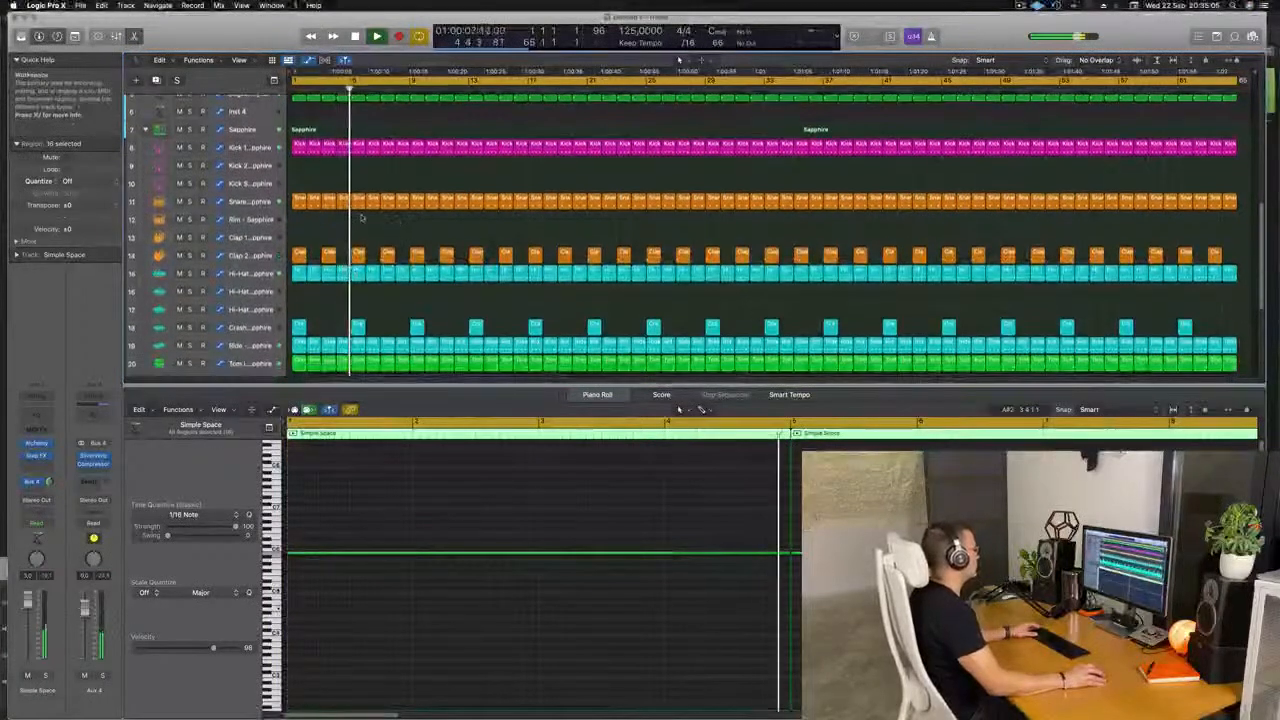
{"action": "left_click", "coordinate": [232, 255]}
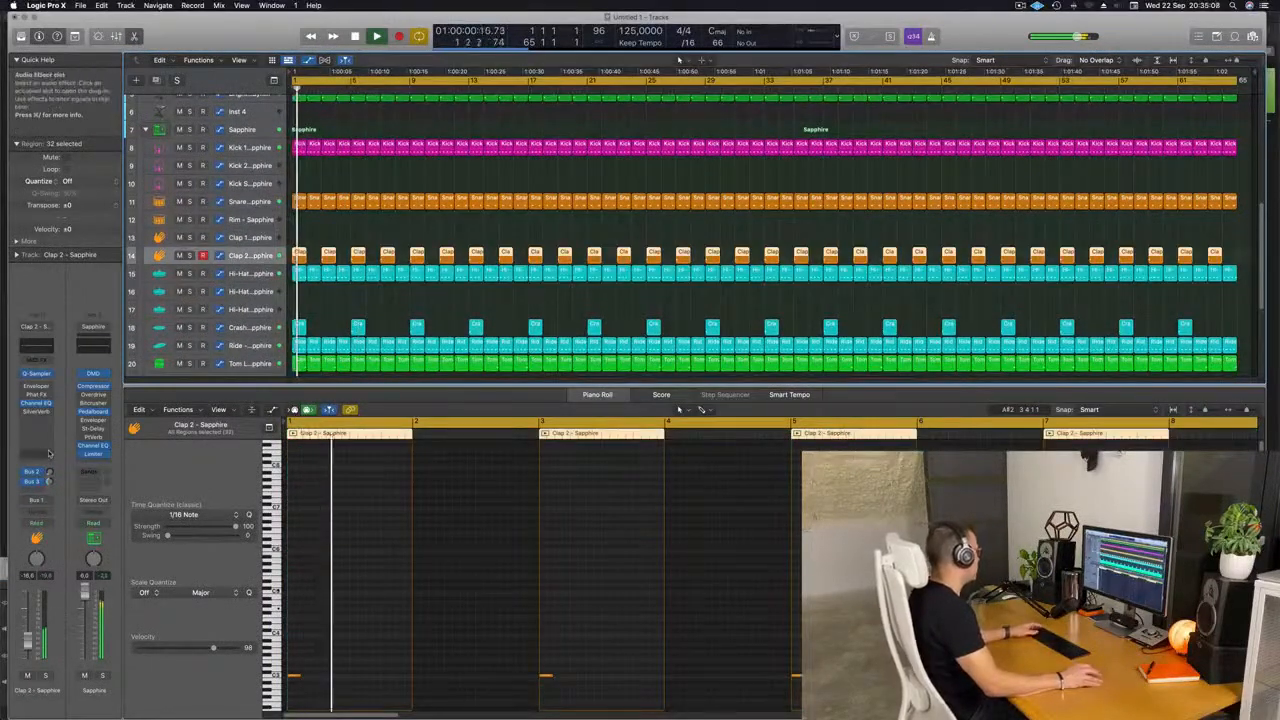
{"action": "left_click", "coordinate": [31, 496]}
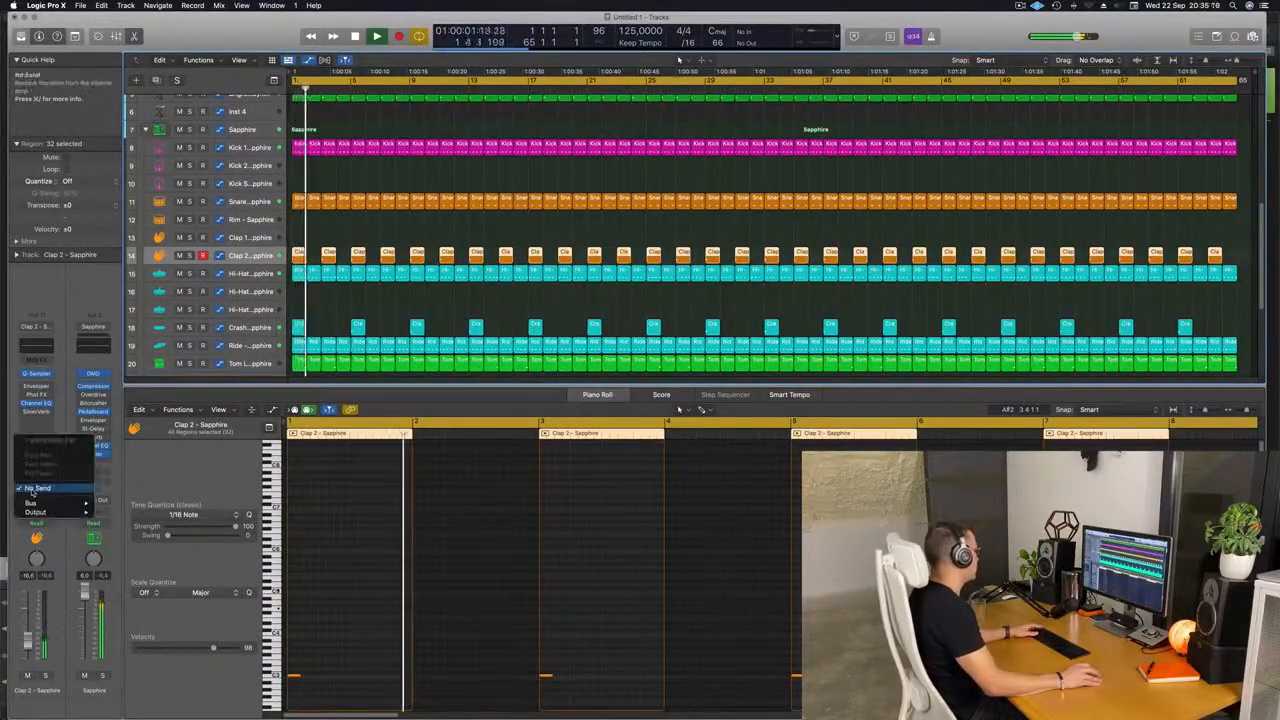
{"action": "mouse_move", "coordinate": [45, 503]}
{"action": "left_click", "coordinate": [140, 390]}
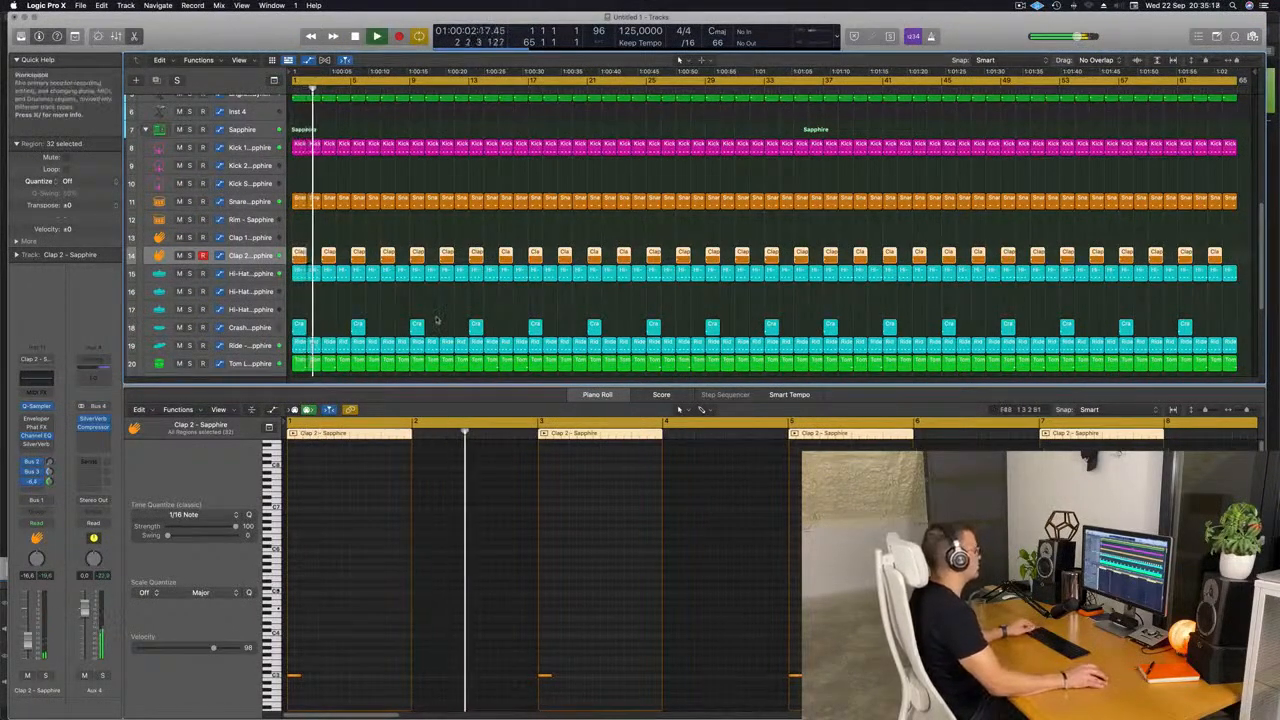
Extend the first acid track's Cutoff automation with a second peak at bar 13 that falls back by bar 17
{"action": "scroll", "coordinate": [424, 298], "scroll_direction": "up", "scroll_amount": 10}
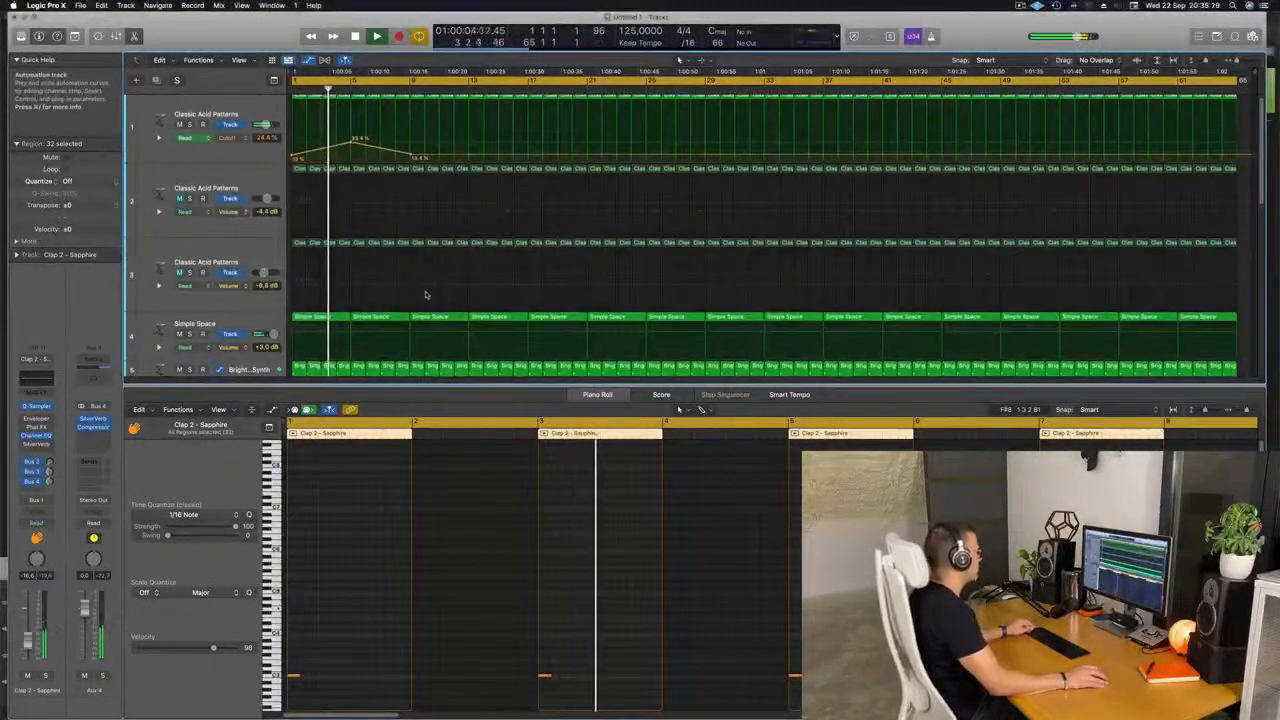
{"action": "key", "text": "space"}
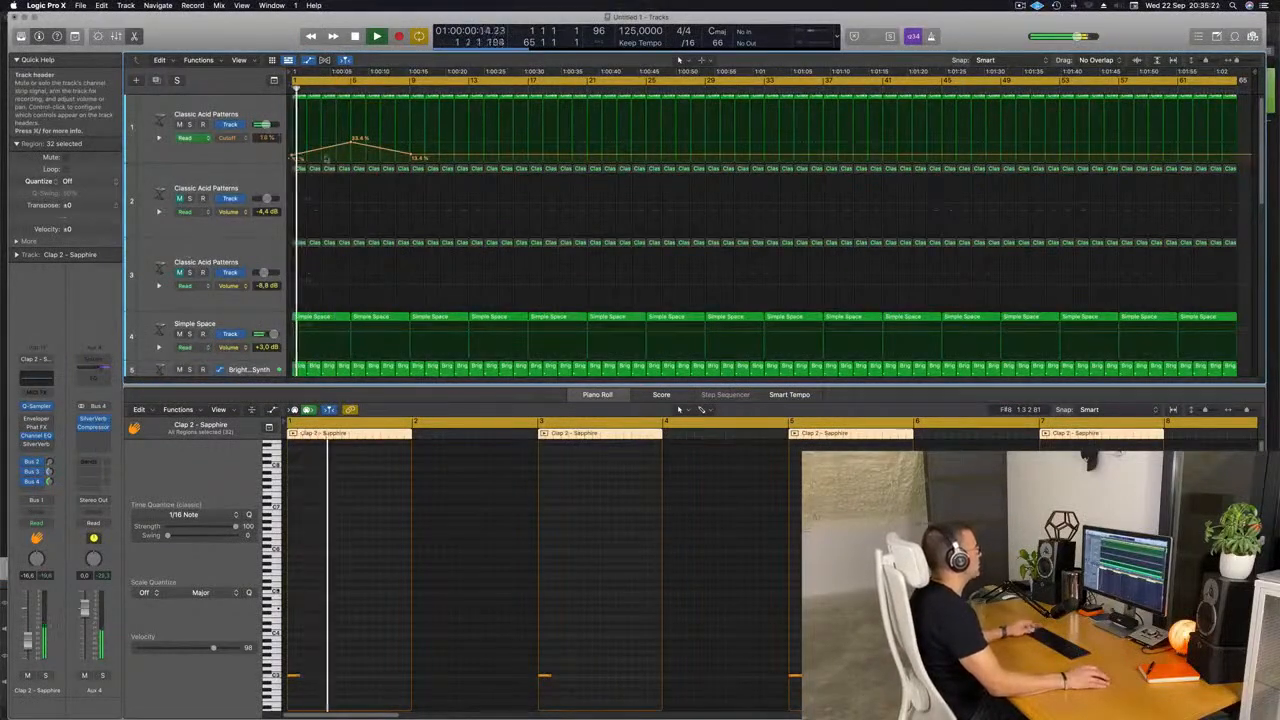
{"action": "left_click", "coordinate": [467, 157]}
{"action": "left_click_drag", "start_coordinate": [467, 157], "coordinate": [531, 157]}
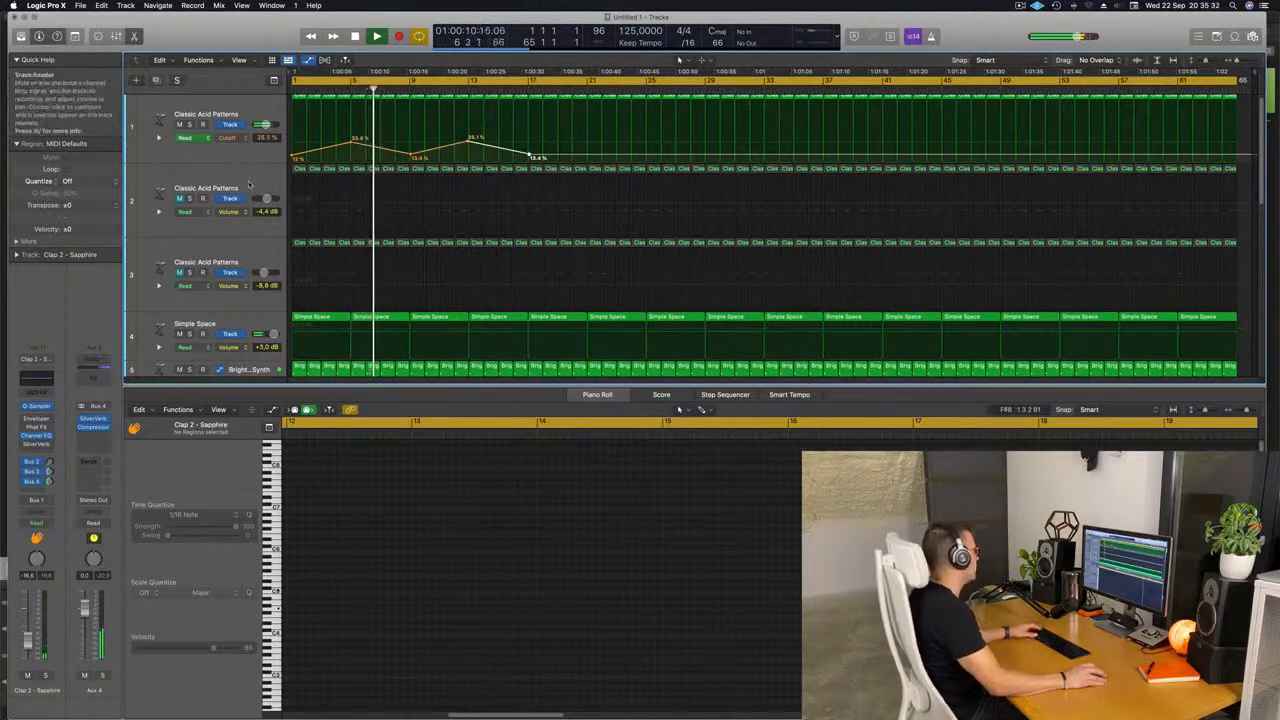
Unmute the second acid track and lower its volume slightly while playing the mix from the start
{"action": "left_click", "coordinate": [196, 188]}
{"action": "left_click", "coordinate": [179, 198]}
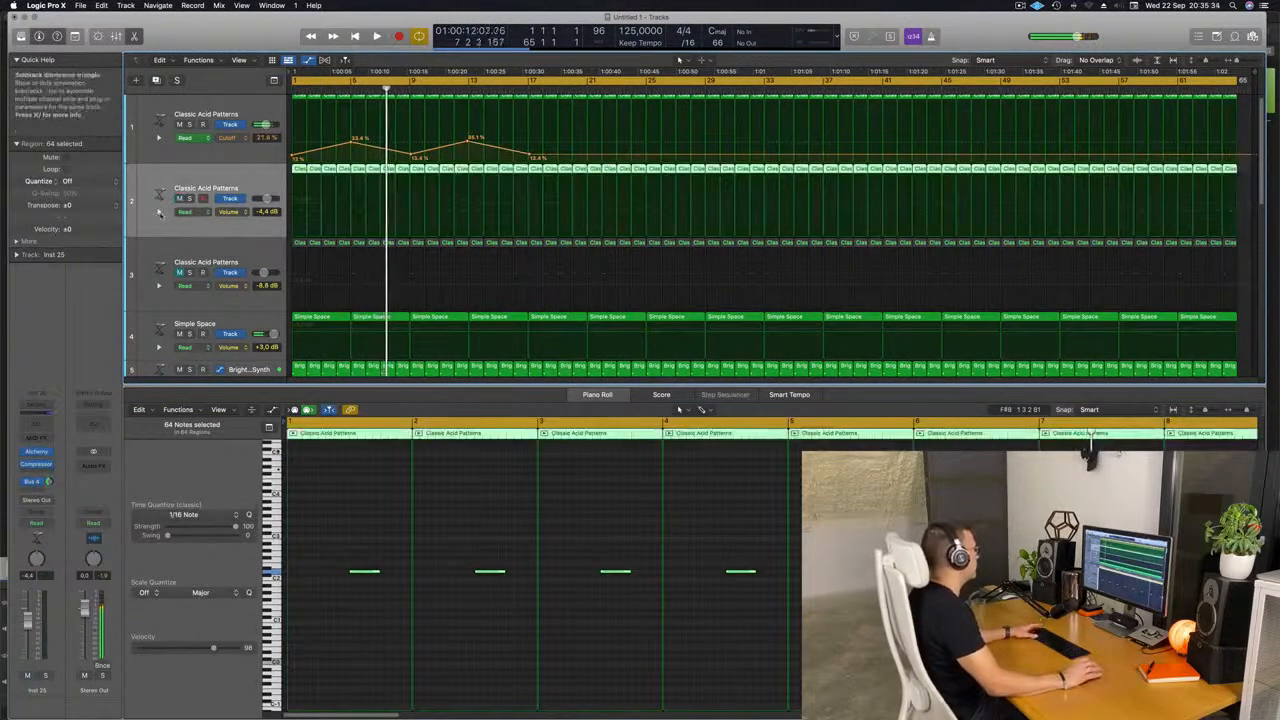
{"action": "key", "text": "Return"}
{"action": "key", "text": "space"}
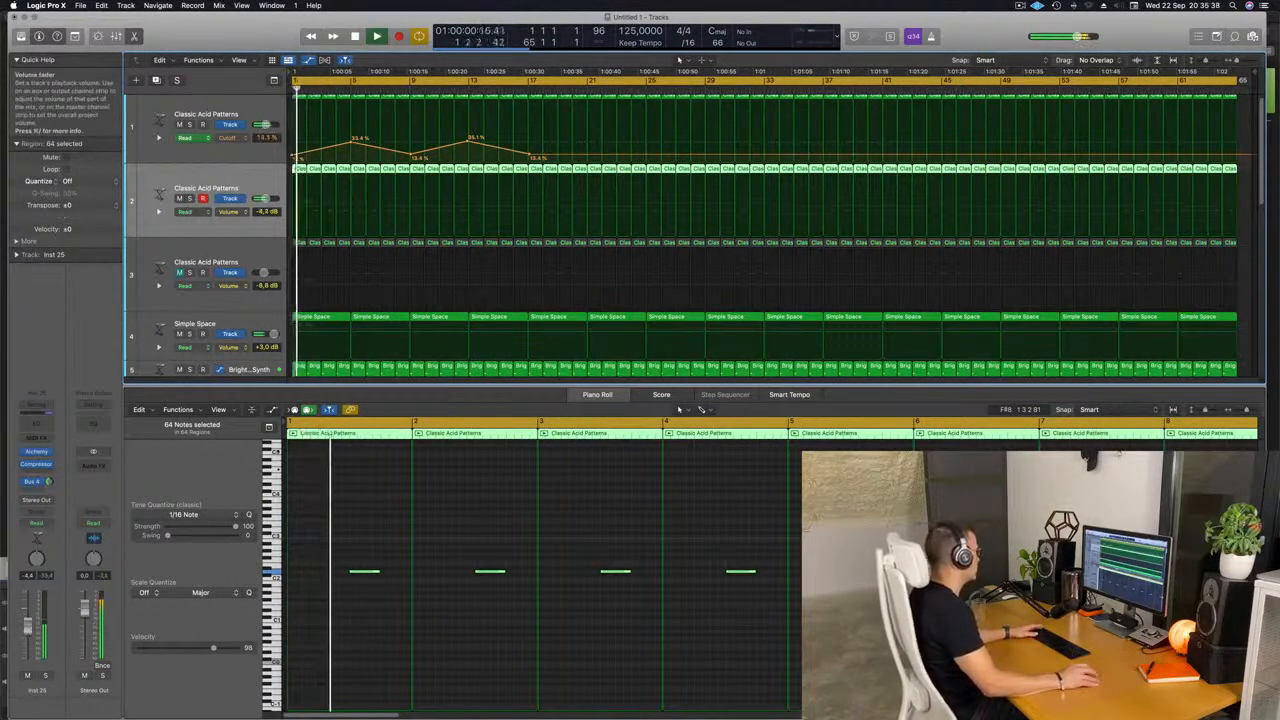
Add a Channel EQ to the second acid track with a low cut at 188 Hz, and close the EQ
{"action": "left_click", "coordinate": [36, 410]}
{"action": "left_click", "coordinate": [463, 195]}
{"action": "left_click_drag", "start_coordinate": [479, 246], "coordinate": [722, 242]}
{"action": "key", "text": "space"}
{"action": "key", "text": "space"}
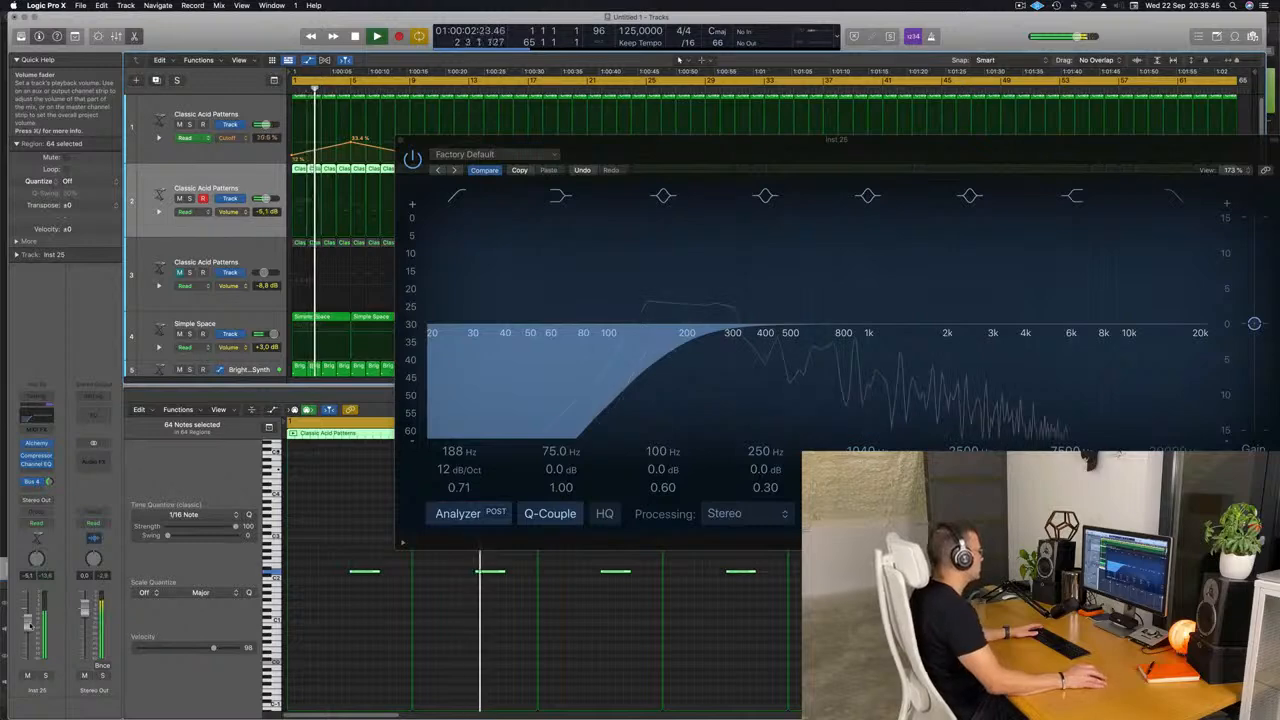
{"action": "left_click", "coordinate": [401, 140]}
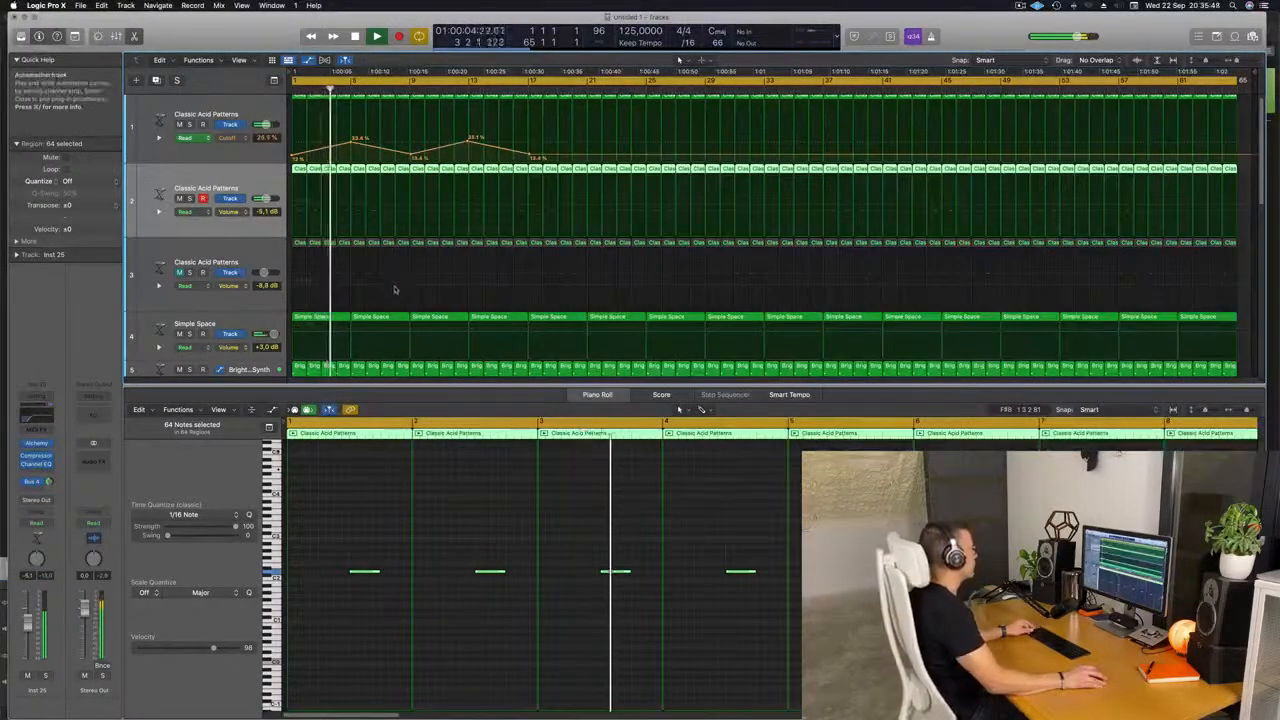
{"action": "scroll", "coordinate": [391, 288], "scroll_direction": "down", "scroll_amount": 6}
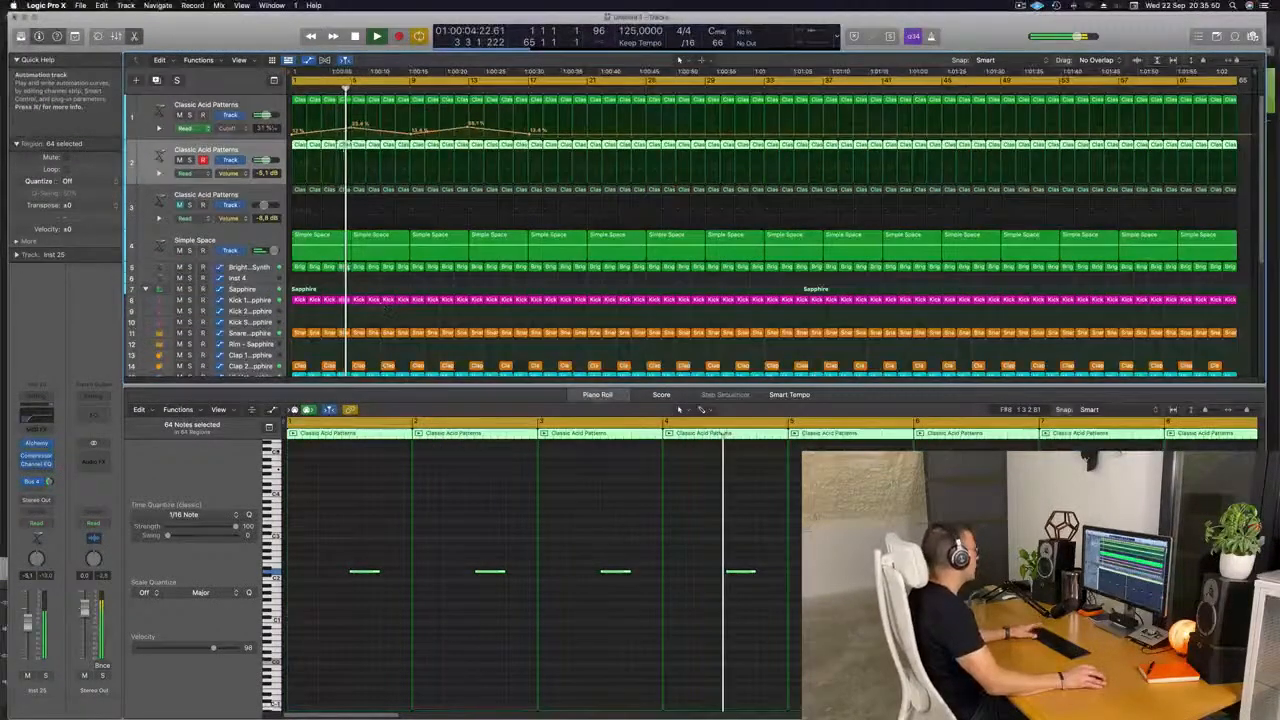
{"action": "scroll", "coordinate": [361, 312], "scroll_direction": "down", "scroll_amount": 2}
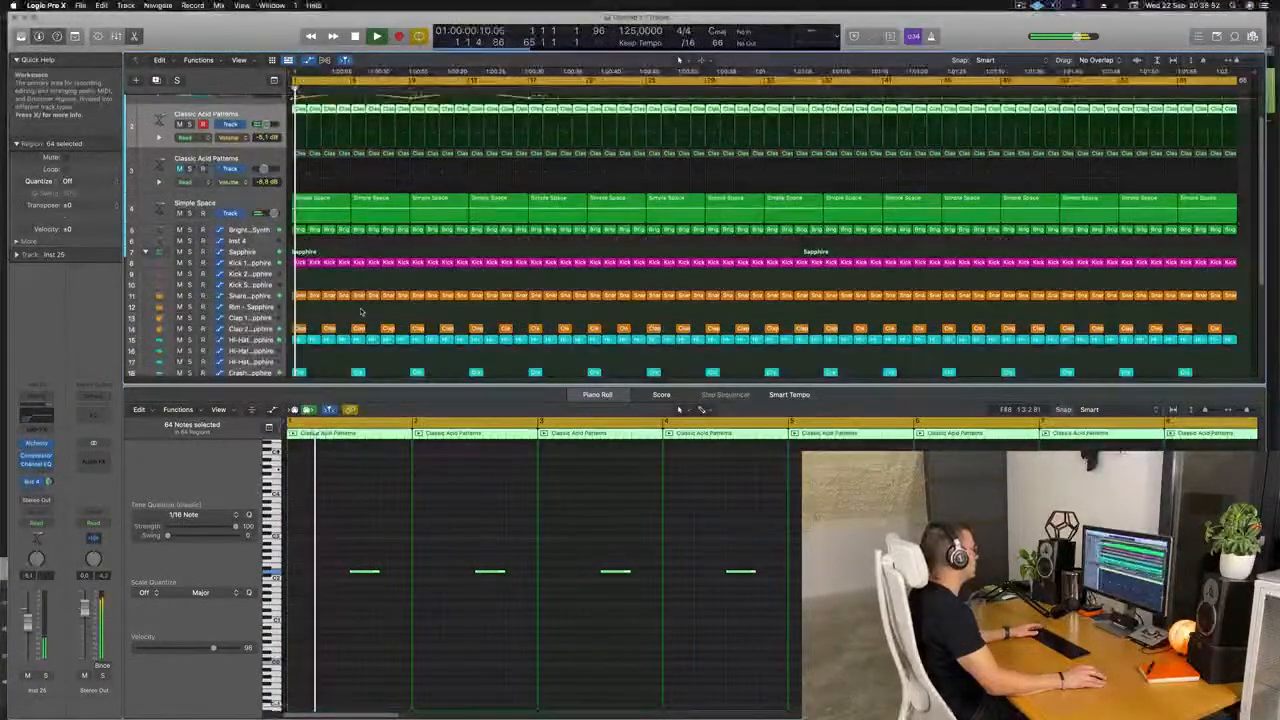
{"action": "scroll", "coordinate": [361, 312], "scroll_direction": "down", "scroll_amount": 5}
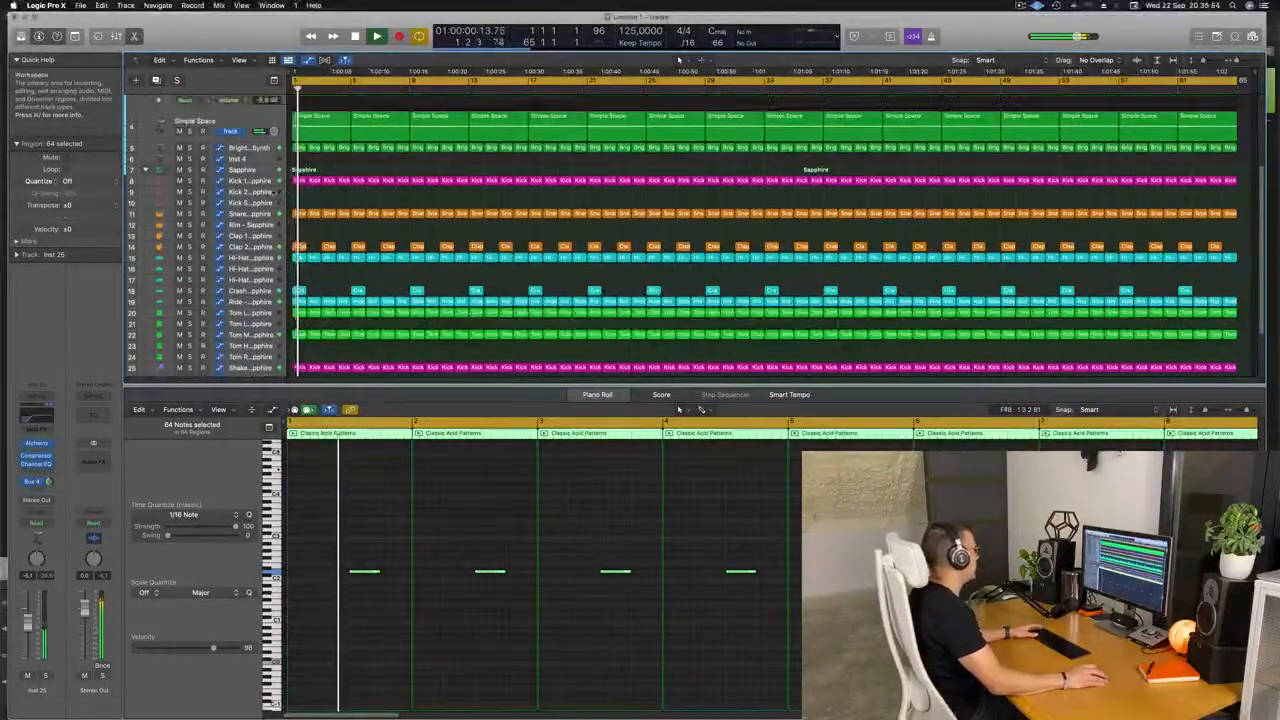
Boost the Kick 1 - Sapphire track's Channel EQ low shelf at 75 Hz by 3.1 dB, and close the EQ
{"action": "left_click", "coordinate": [245, 180]}
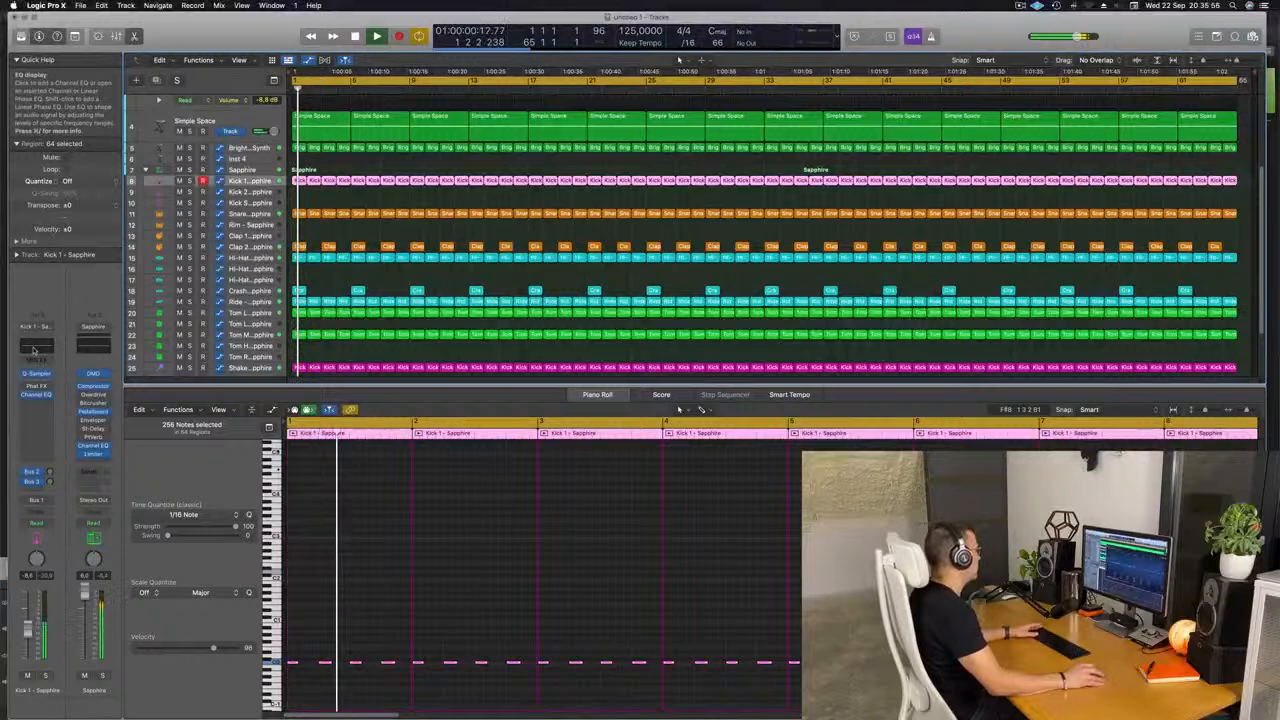
{"action": "left_click", "coordinate": [33, 349]}
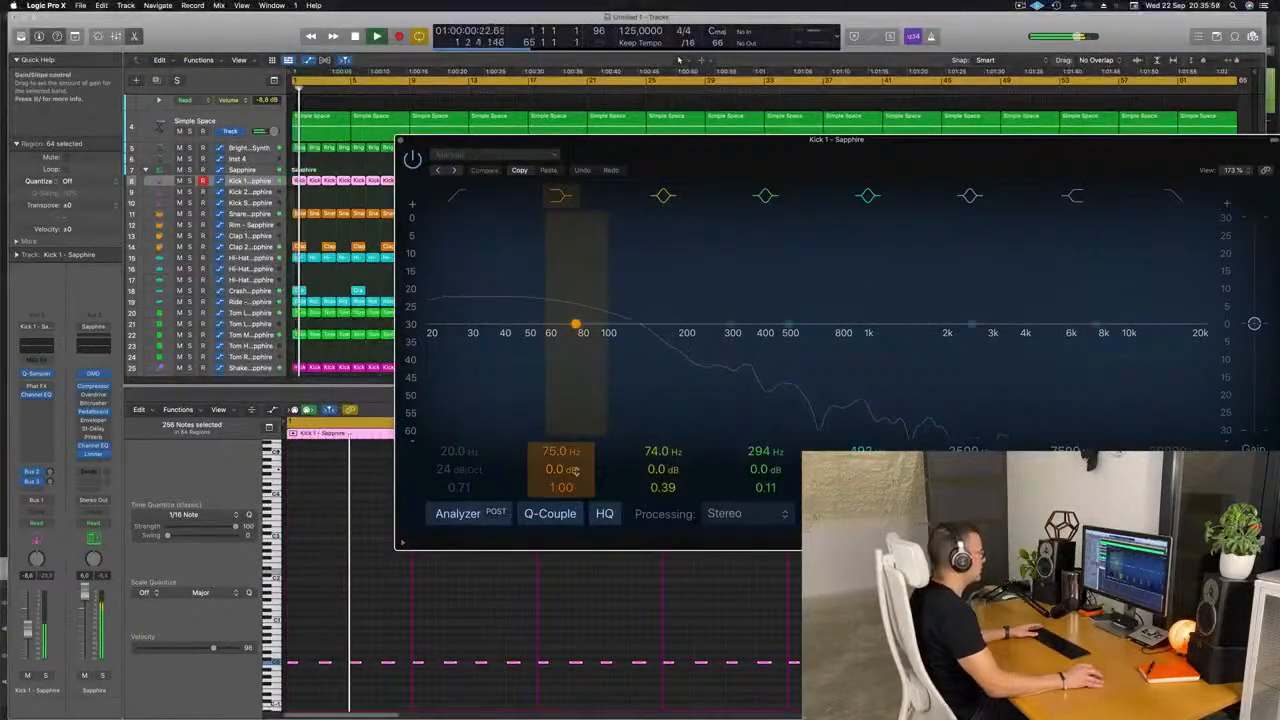
{"action": "left_click_drag", "start_coordinate": [561, 468], "coordinate": [561, 460]}
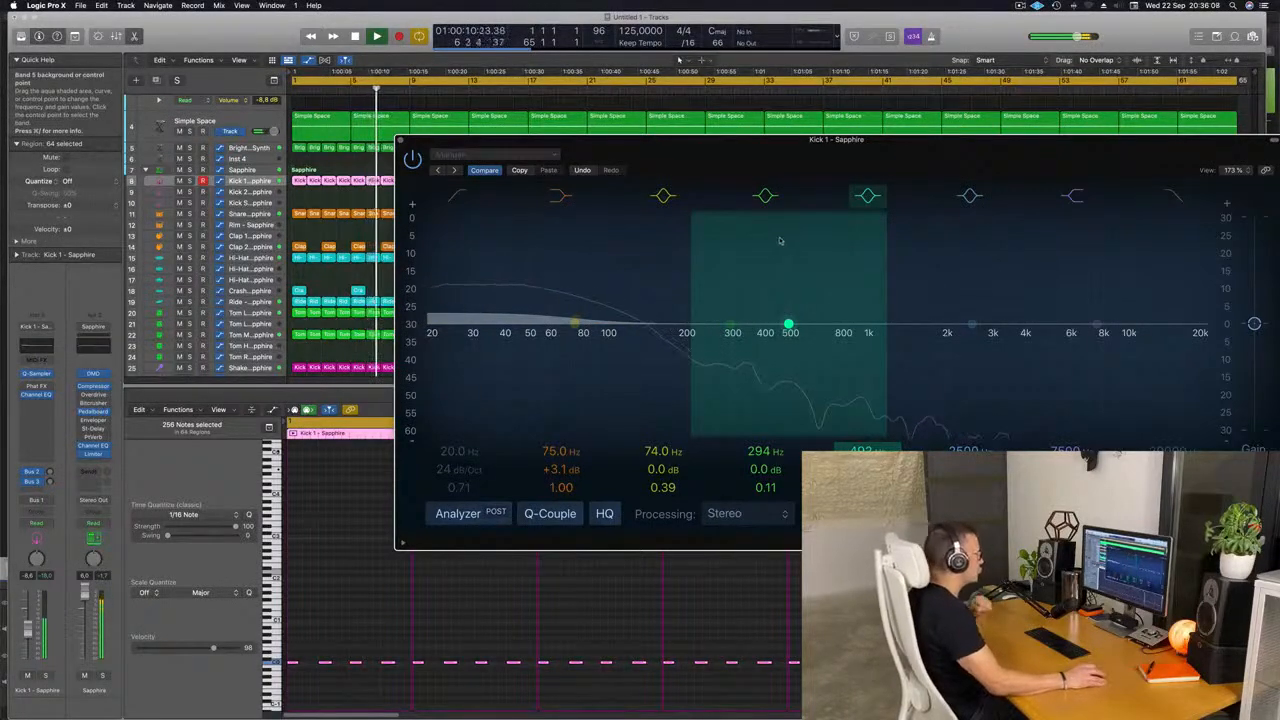
{"action": "left_click_drag", "start_coordinate": [725, 145], "coordinate": [652, 148]}
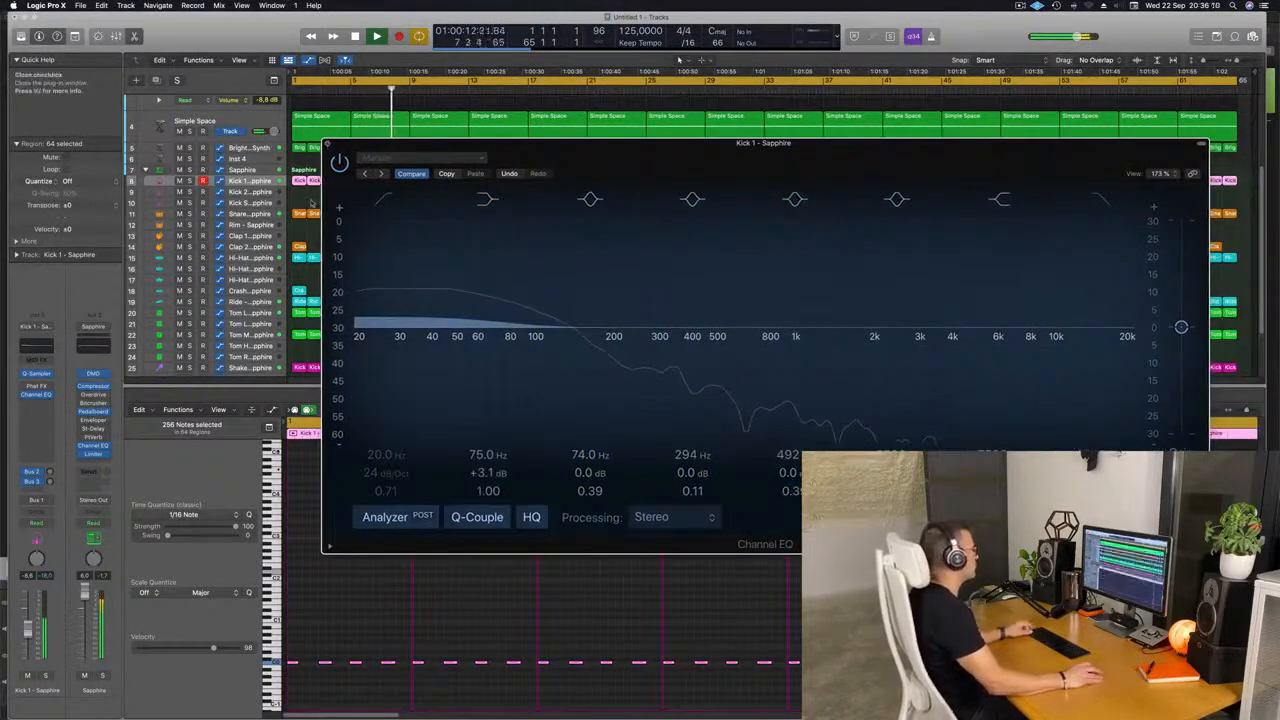
{"action": "left_click", "coordinate": [327, 144]}
Play the mix from the start and unmute the third acid track
{"action": "scroll", "coordinate": [515, 241], "scroll_direction": "down", "scroll_amount": 5}
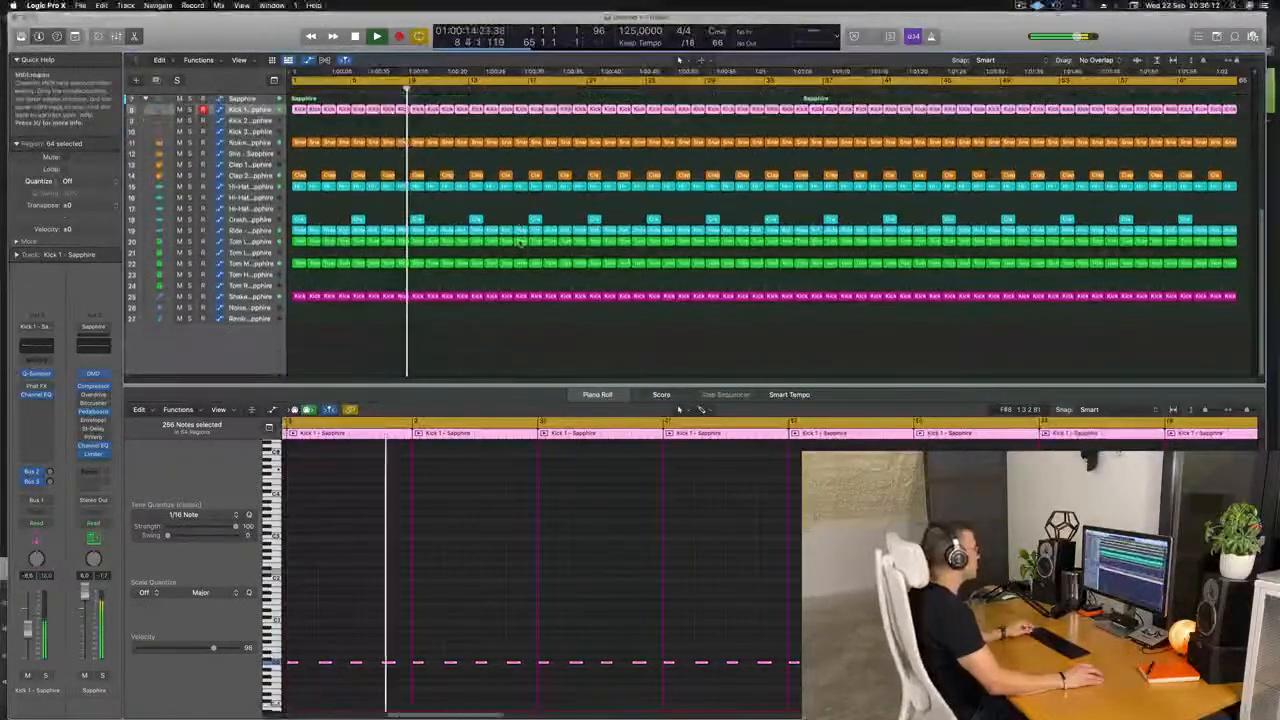
{"action": "scroll", "coordinate": [520, 241], "scroll_direction": "up", "scroll_amount": 4}
{"action": "scroll", "coordinate": [520, 241], "scroll_direction": "down", "scroll_amount": 1}
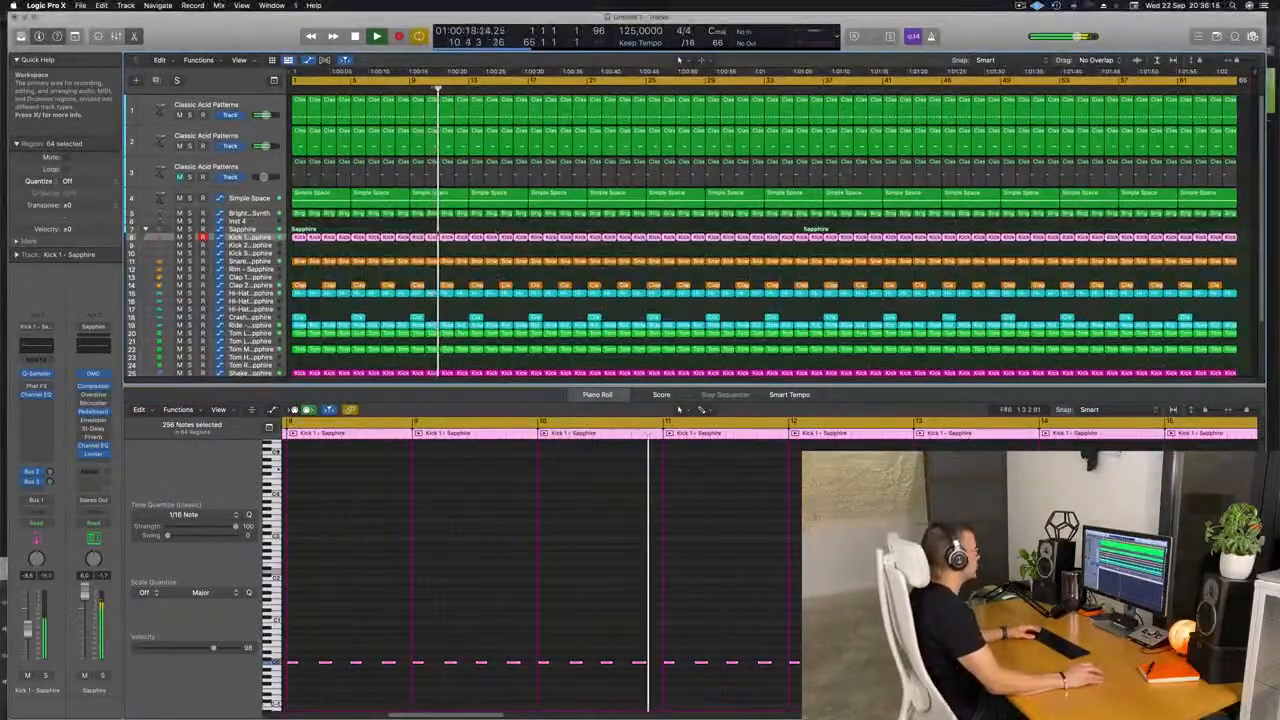
{"action": "scroll", "coordinate": [520, 241], "scroll_direction": "down", "scroll_amount": 1}
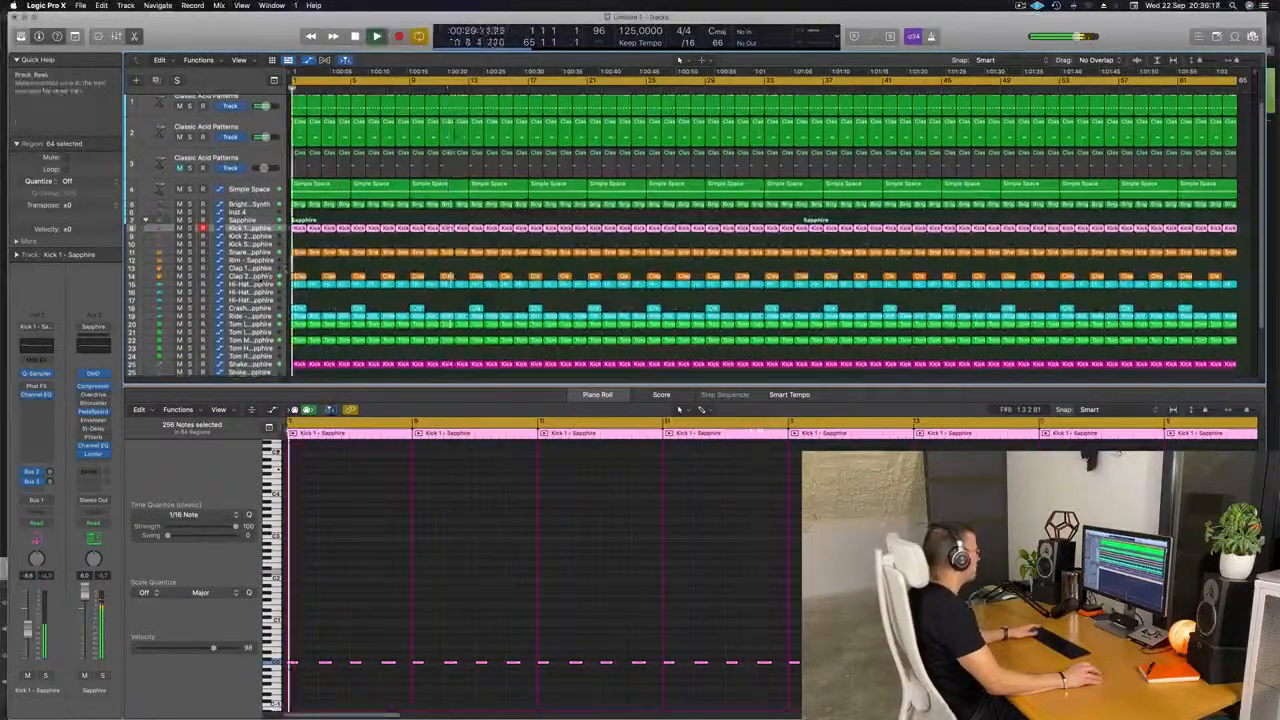
{"action": "left_click", "coordinate": [258, 277]}
{"action": "key", "text": "space"}
{"action": "key", "text": "space"}
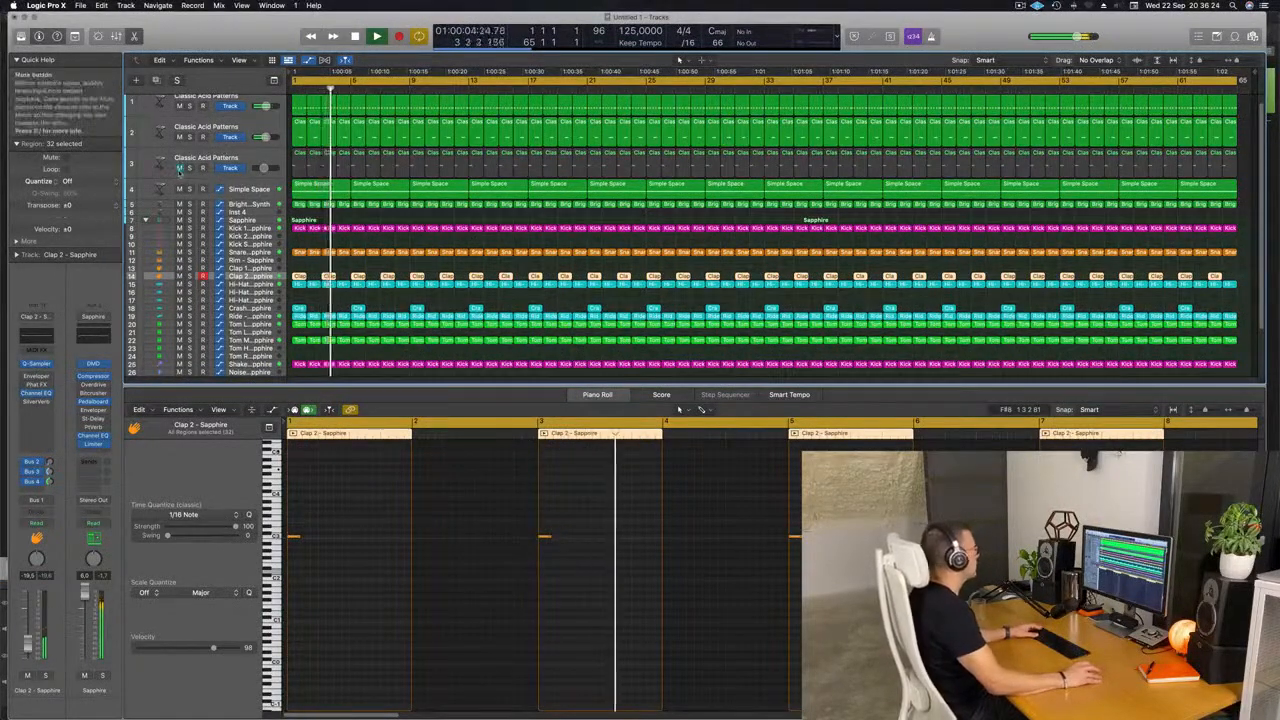
{"action": "left_click", "coordinate": [180, 168]}
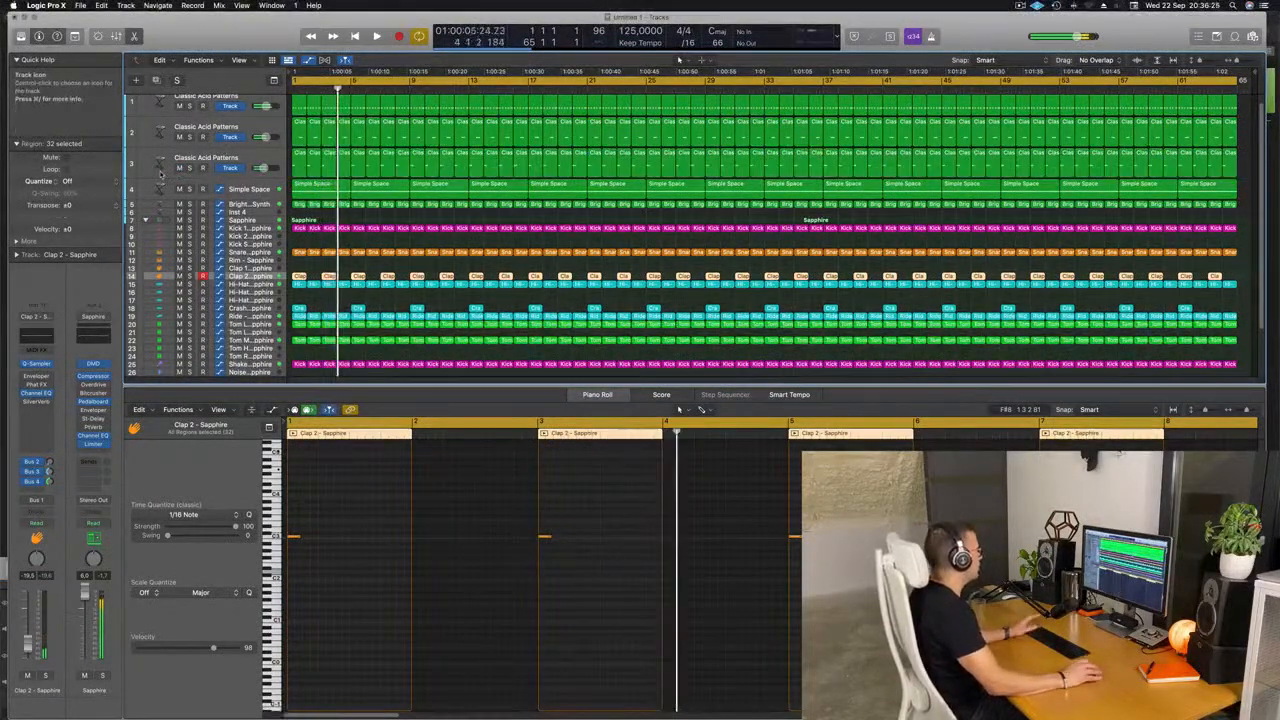
Lengthen the third acid track's notes to about half a bar and lower the track's volume to -11.4 dB
{"action": "left_click", "coordinate": [240, 167]}
{"action": "key", "text": "space"}
{"action": "key", "text": "space"}
{"action": "key", "text": "space"}
{"action": "left_click", "coordinate": [353, 544]}
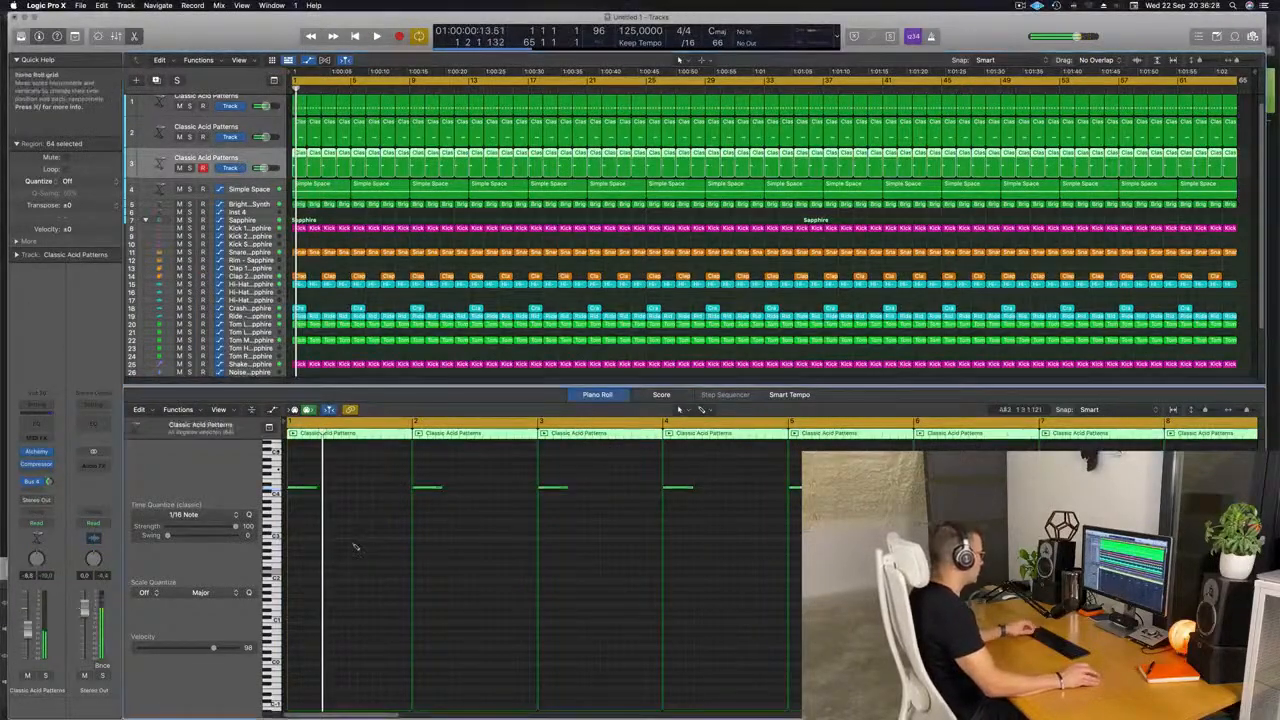
{"action": "left_click_drag", "start_coordinate": [318, 488], "coordinate": [340, 533]}
{"action": "key", "text": "space"}
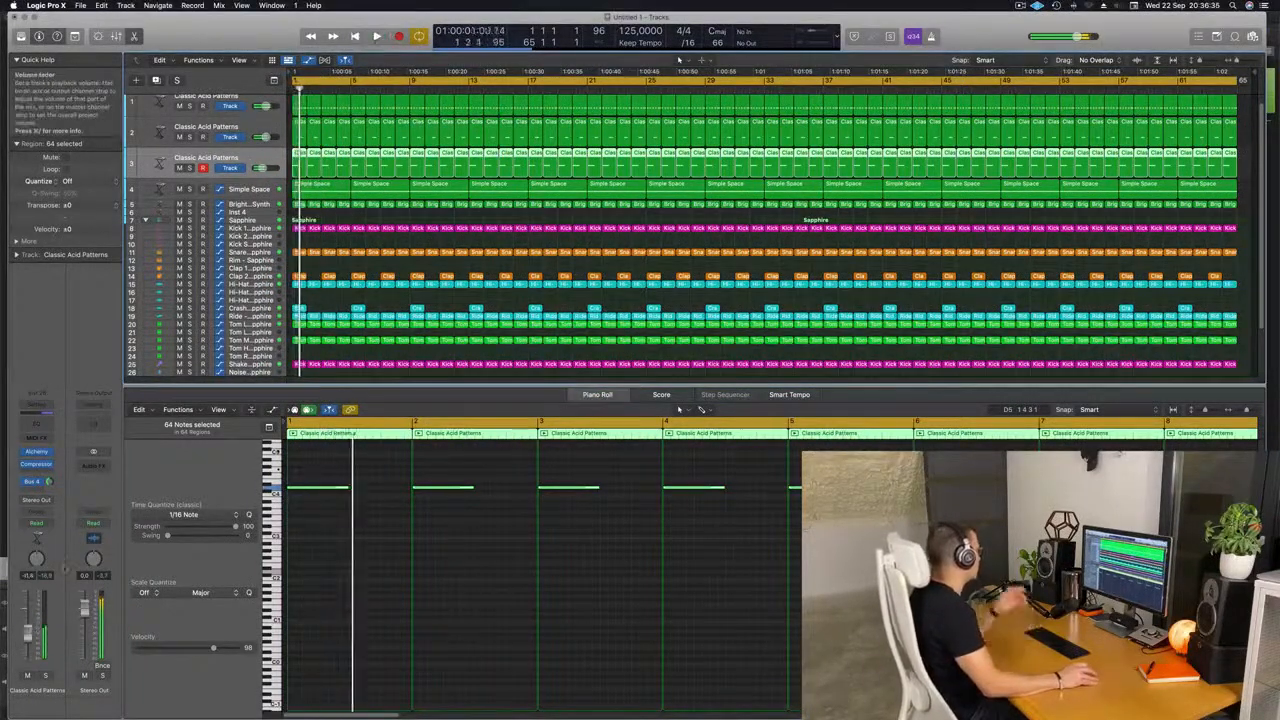
Insert a stereo Ringshifter modulation effect on the third acid track during playback
{"action": "left_click", "coordinate": [38, 472]}
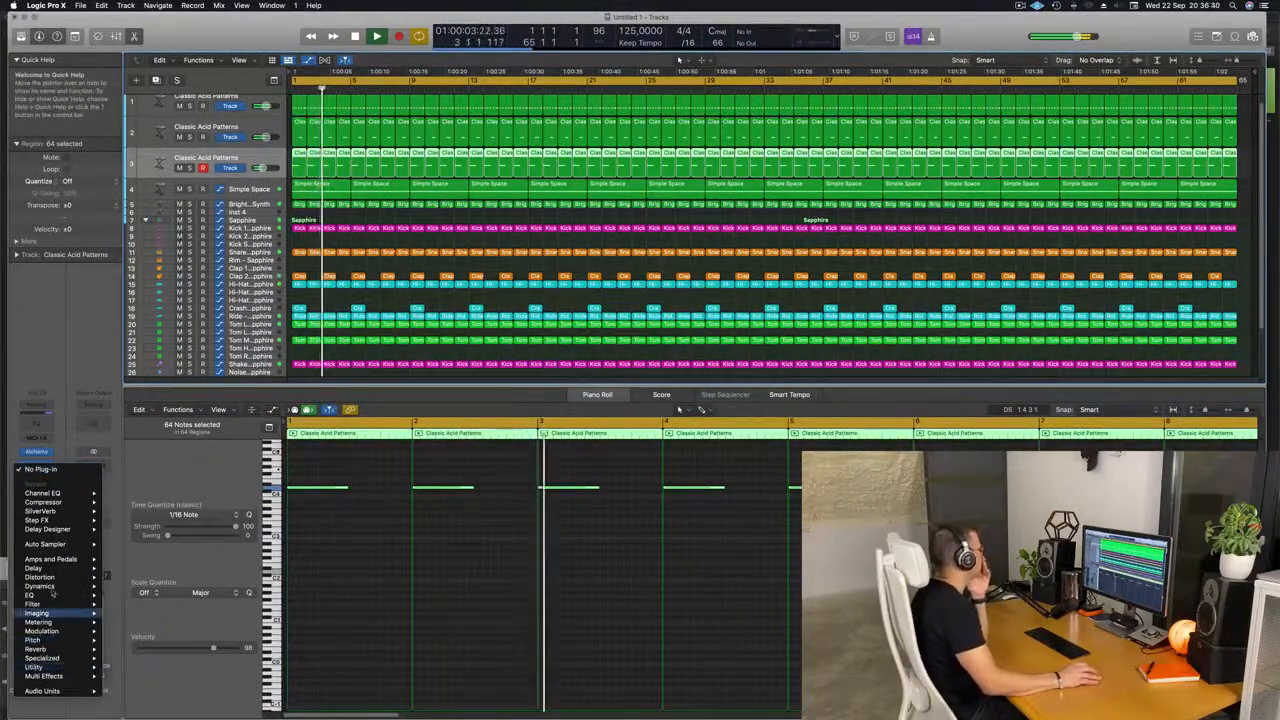
{"action": "mouse_move", "coordinate": [50, 588]}
{"action": "mouse_move", "coordinate": [45, 634]}
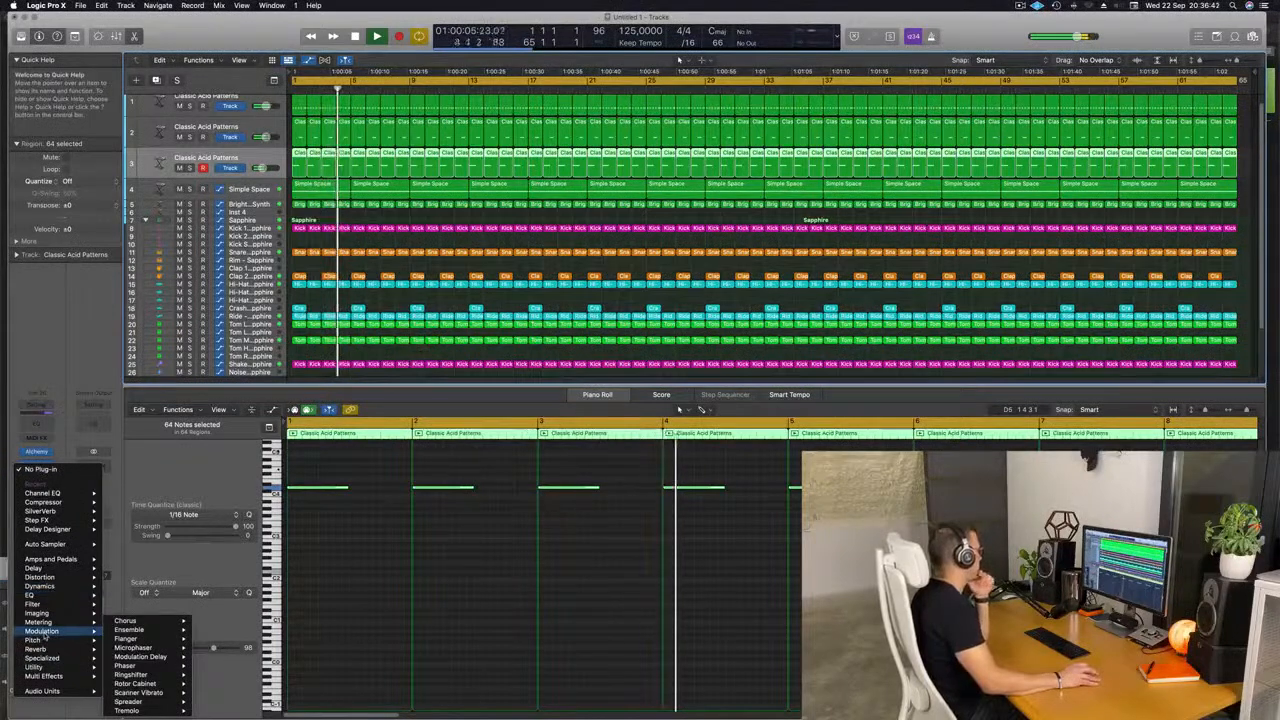
{"action": "mouse_move", "coordinate": [118, 658]}
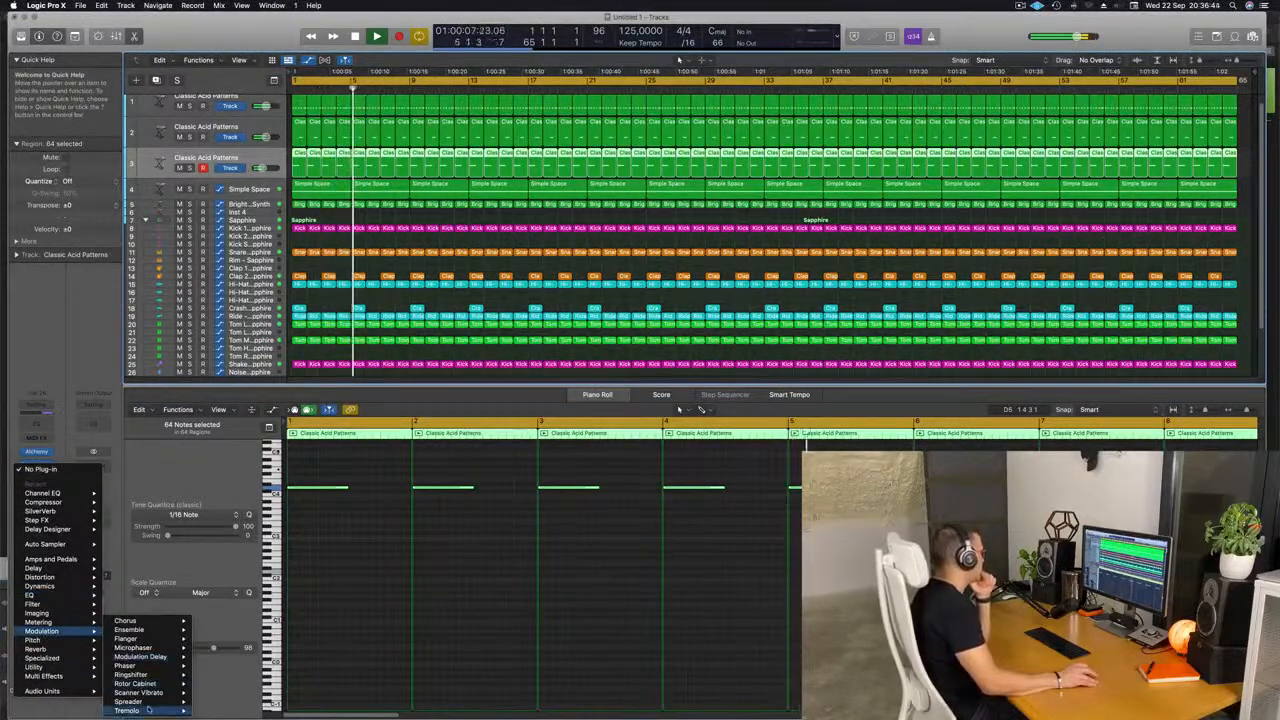
{"action": "mouse_move", "coordinate": [163, 676]}
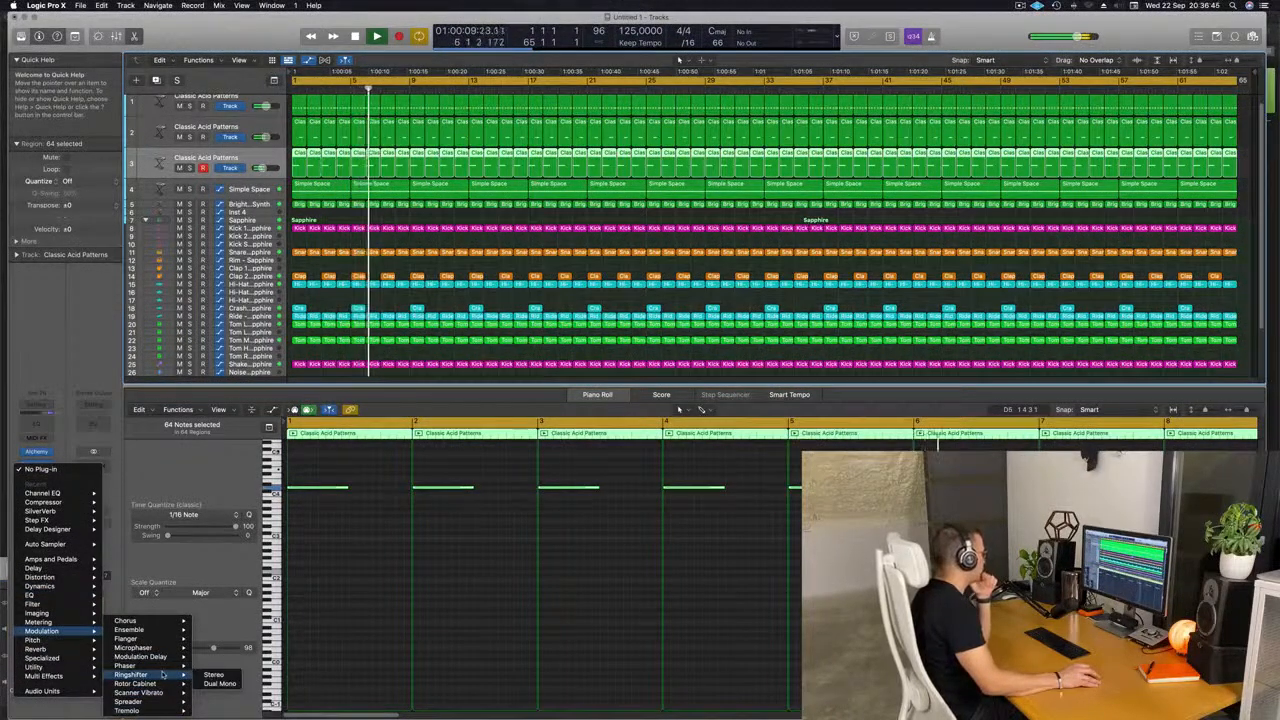
{"action": "left_click", "coordinate": [213, 674]}
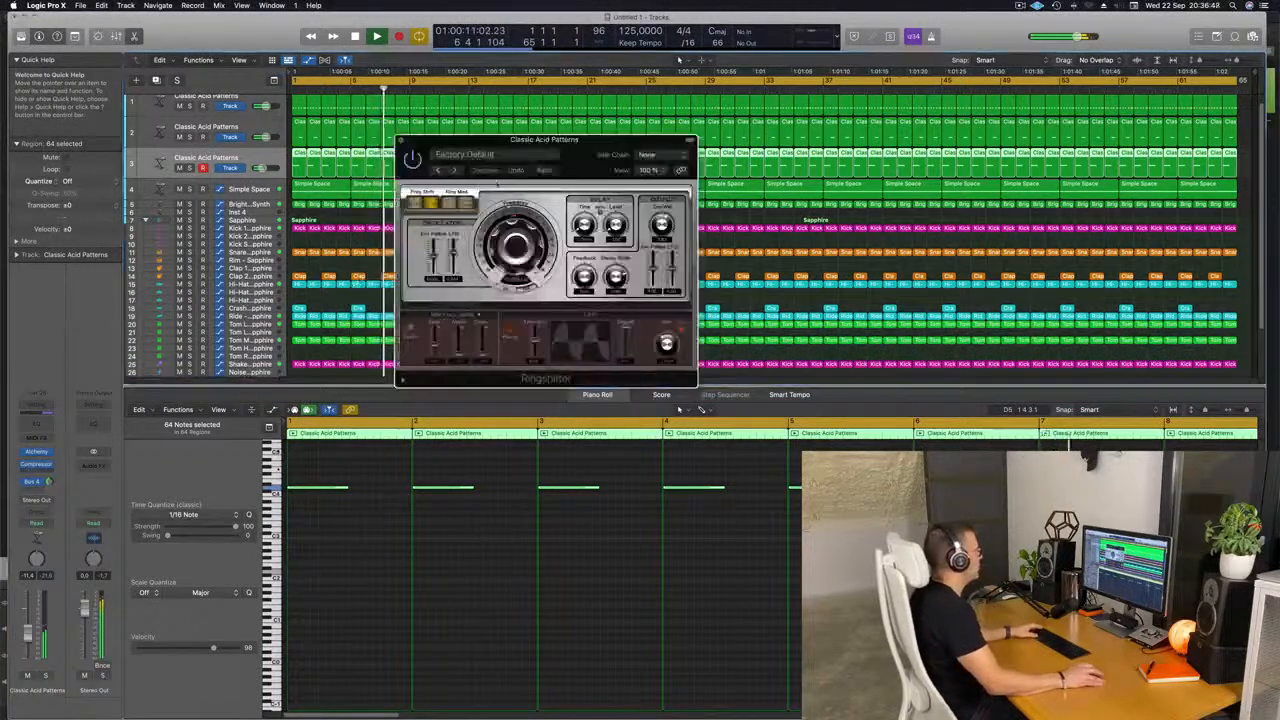
Audition the Ringshifter's Groove Shadow presets up to Groove Shadow 05
{"action": "left_click", "coordinate": [593, 128]}
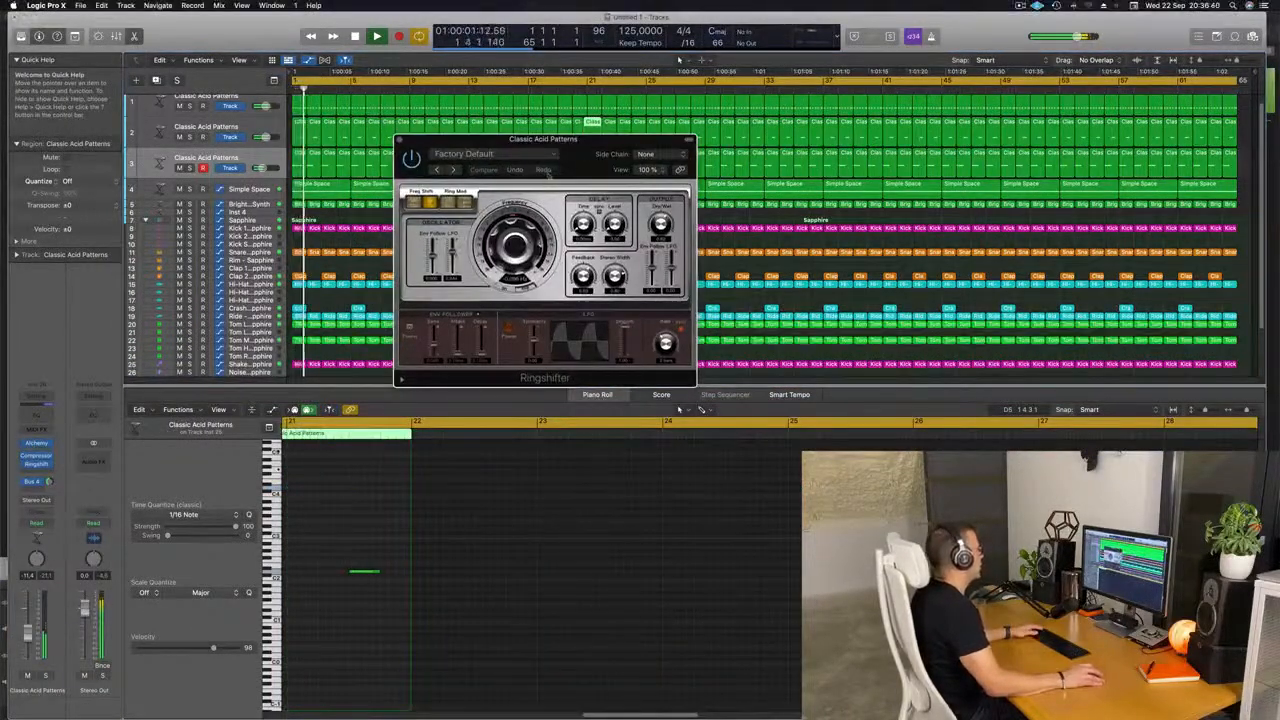
{"action": "left_click_drag", "start_coordinate": [549, 172], "coordinate": [511, 200]}
{"action": "left_click", "coordinate": [416, 199]}
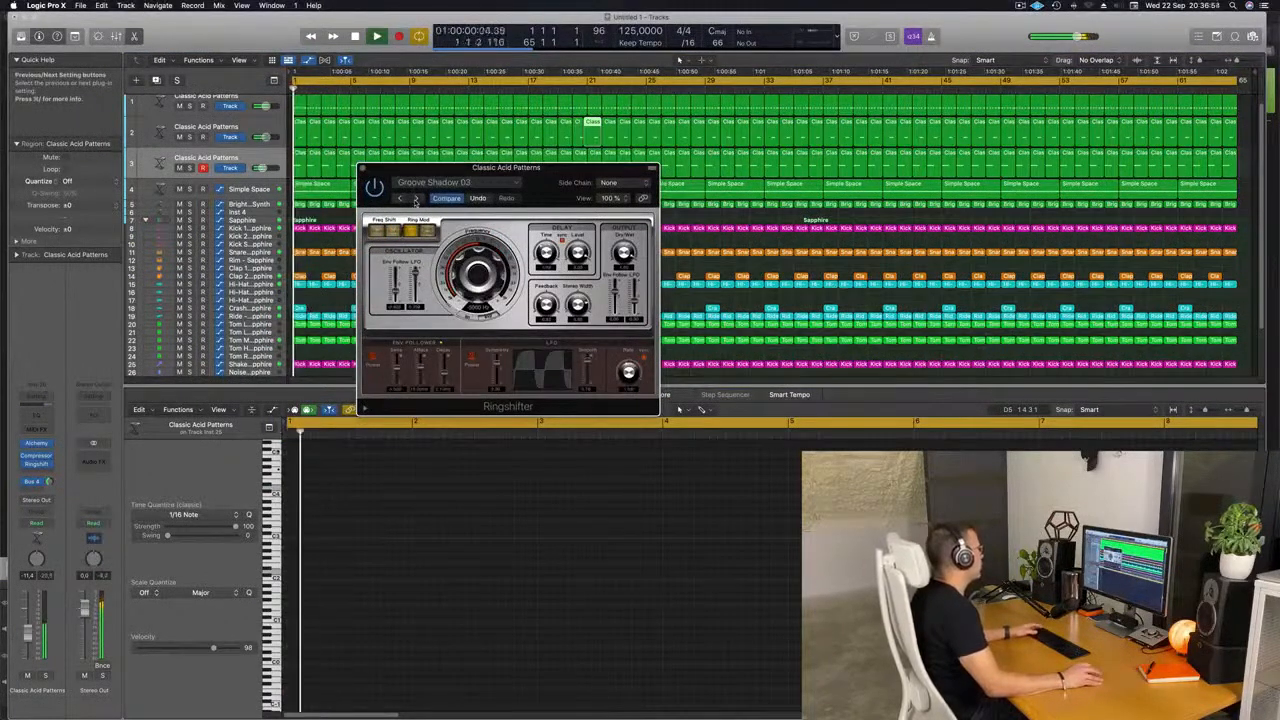
{"action": "left_click", "coordinate": [416, 199]}
{"action": "left_click", "coordinate": [416, 199]}
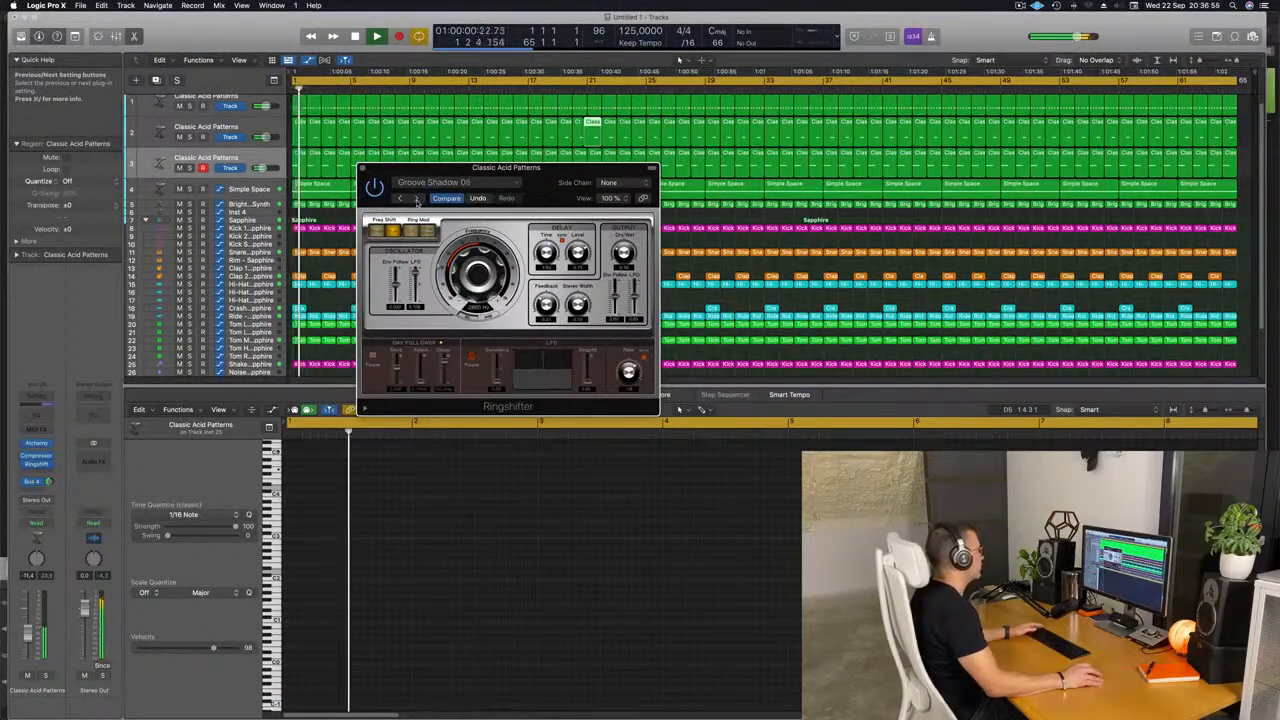
Load the Ringshifter's Warped preset Double Mod and raise the third acid track's volume to -6.0 dB
{"action": "left_click", "coordinate": [440, 182]}
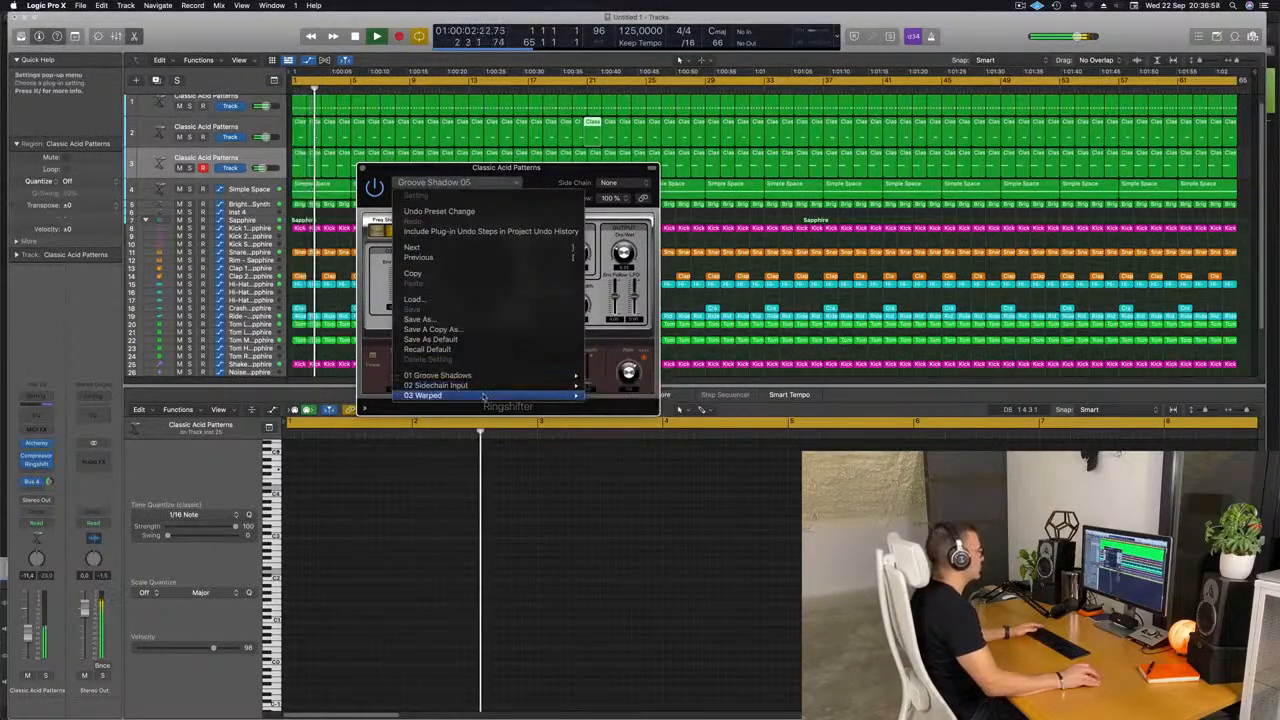
{"action": "mouse_move", "coordinate": [560, 395]}
{"action": "left_click", "coordinate": [620, 406]}
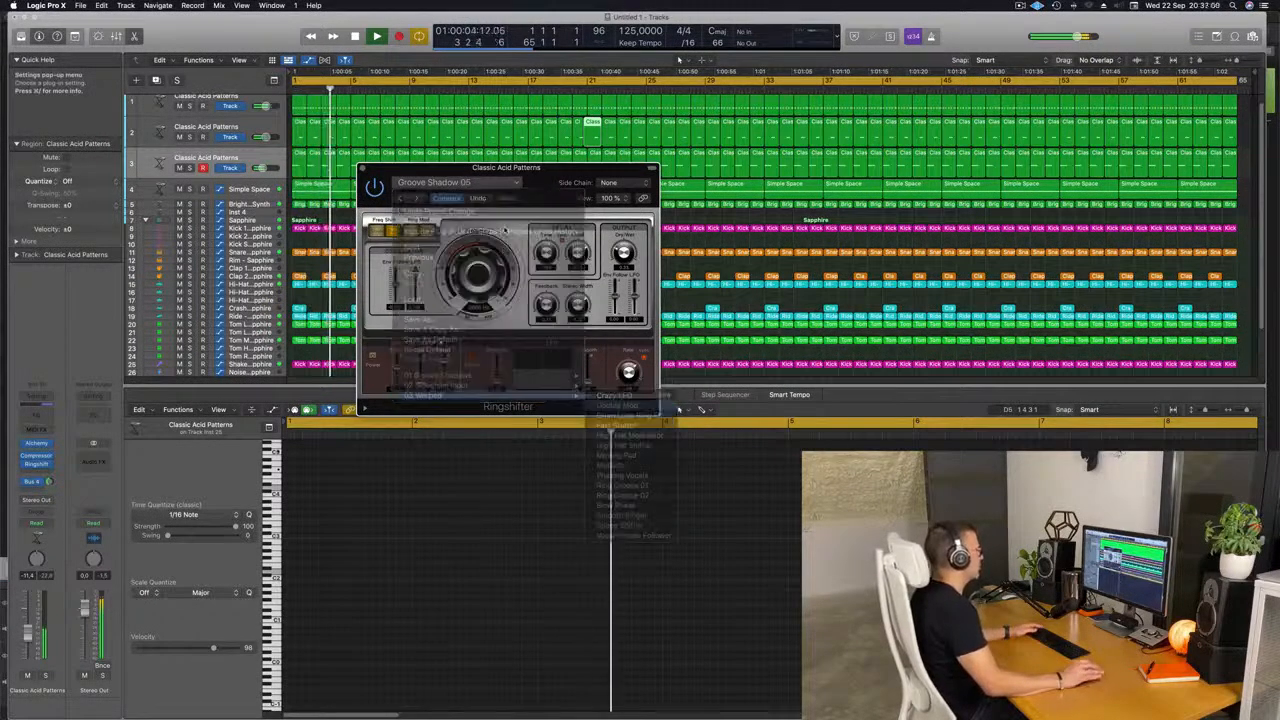
{"action": "key", "text": "Return"}
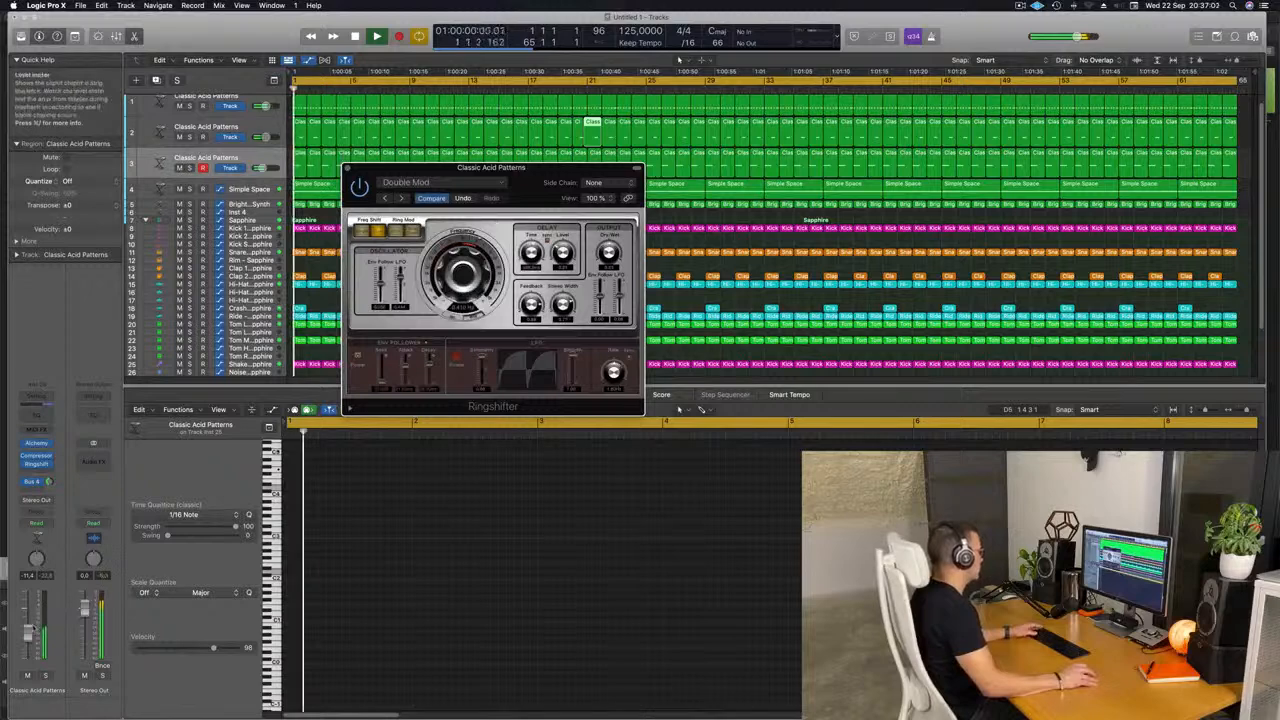
{"action": "left_click_drag", "start_coordinate": [28, 633], "coordinate": [28, 622]}
{"action": "key", "text": "Return"}
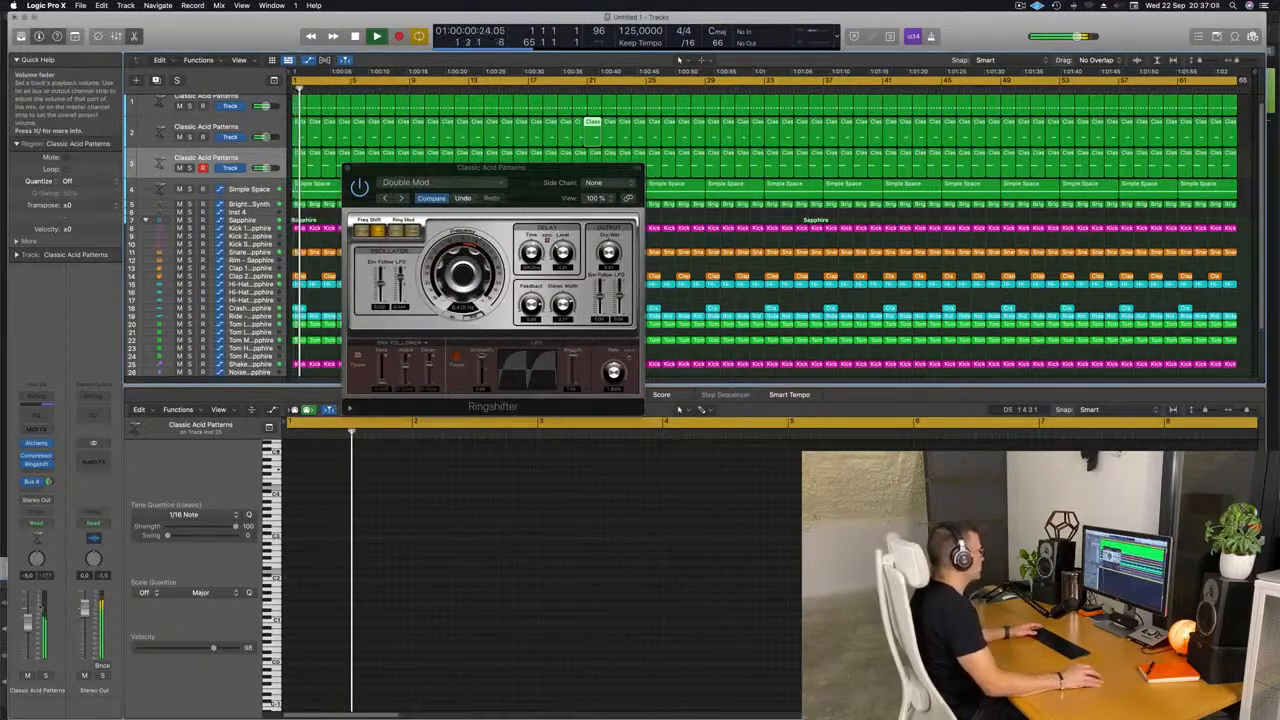
Audition the following Warped presets in the Ringshifter one by one and settle on Phasing Vocals
{"action": "left_click_drag", "start_coordinate": [534, 186], "coordinate": [526, 186]}
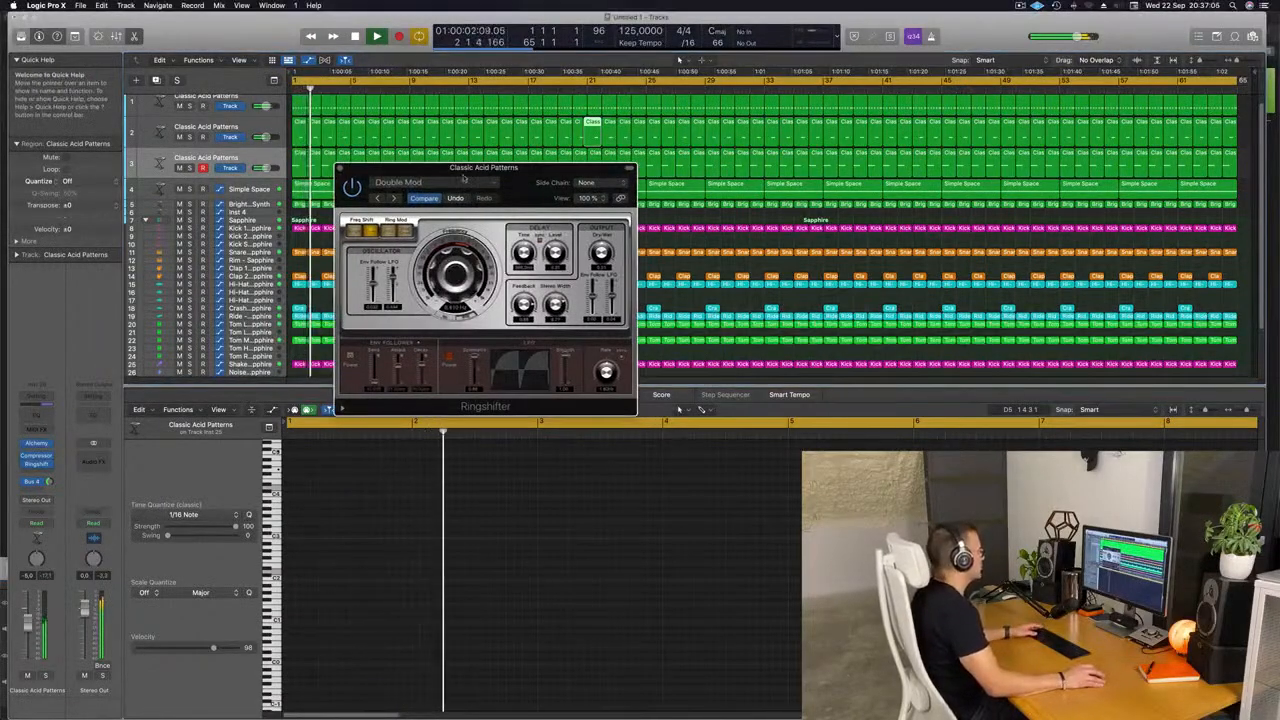
{"action": "left_click", "coordinate": [393, 199]}
{"action": "left_click", "coordinate": [393, 199]}
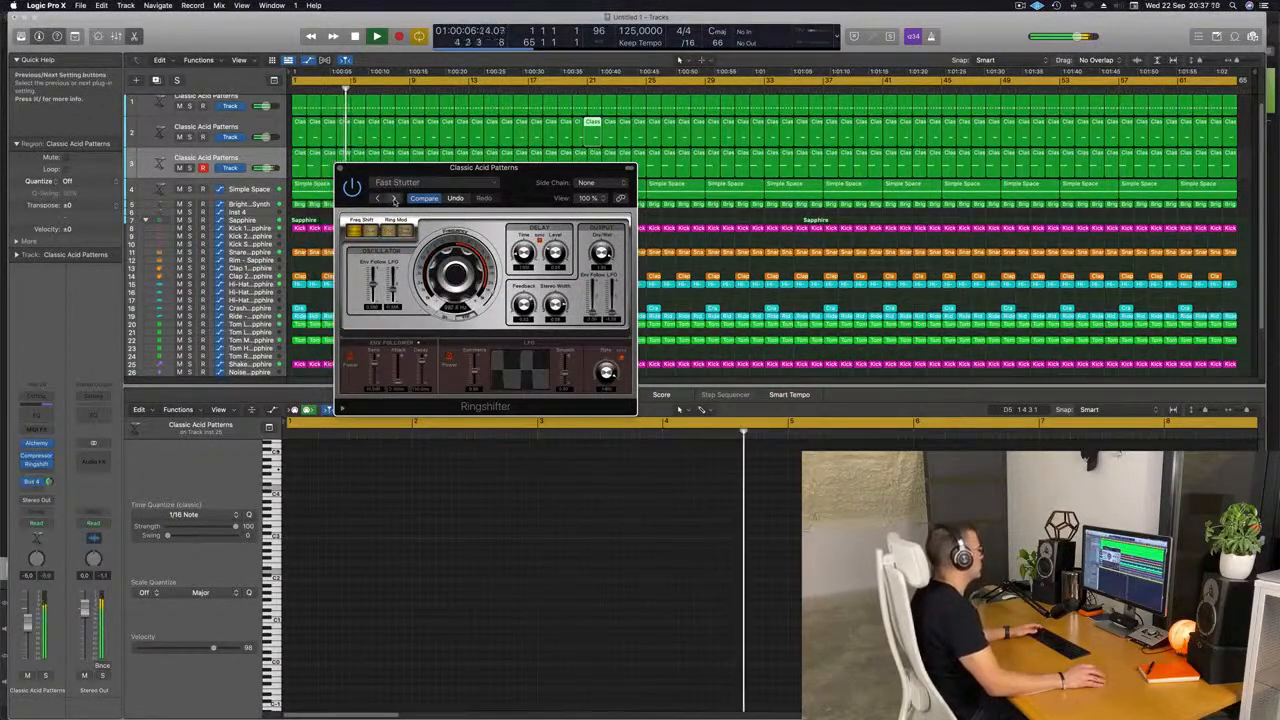
{"action": "left_click", "coordinate": [393, 199]}
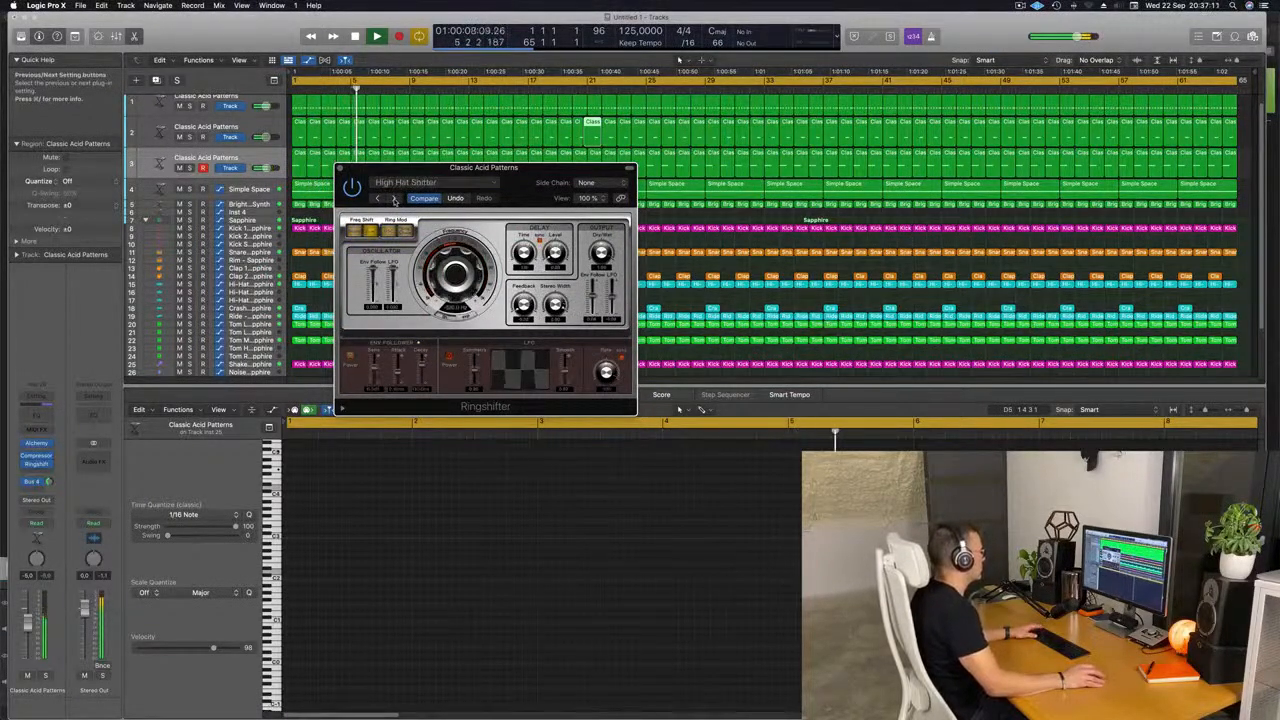
{"action": "left_click", "coordinate": [393, 199]}
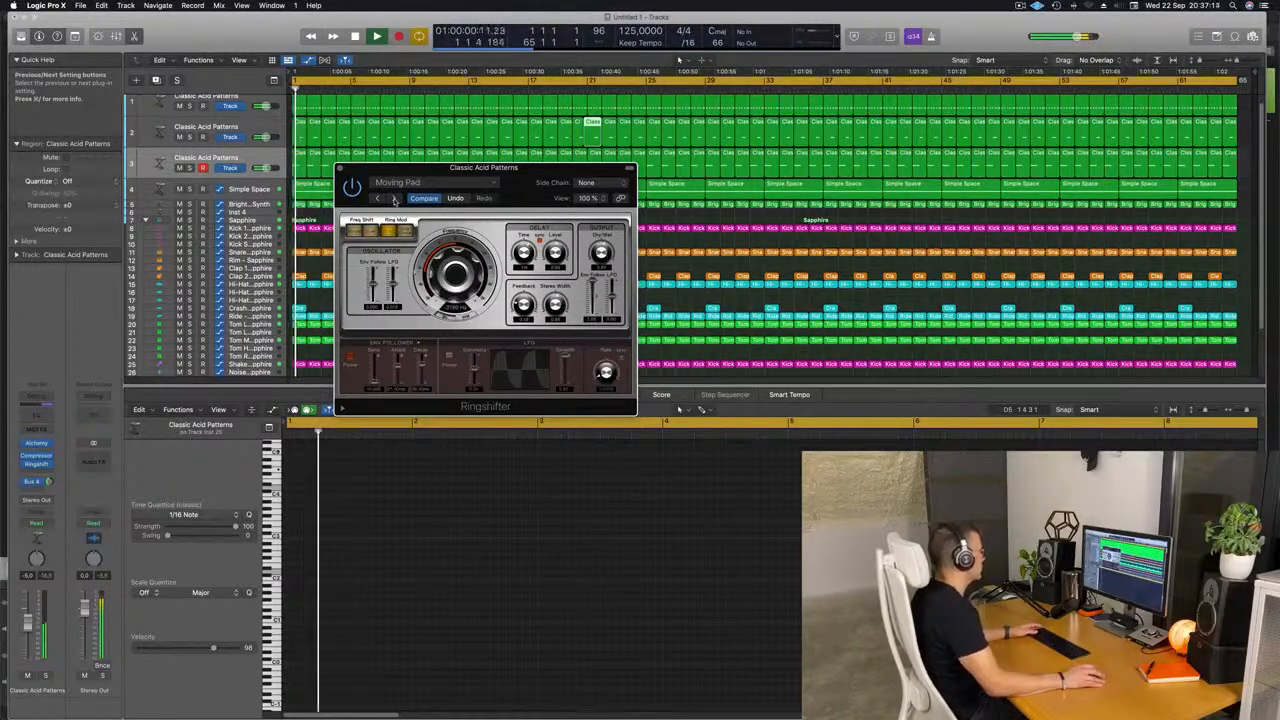
{"action": "left_click", "coordinate": [393, 199]}
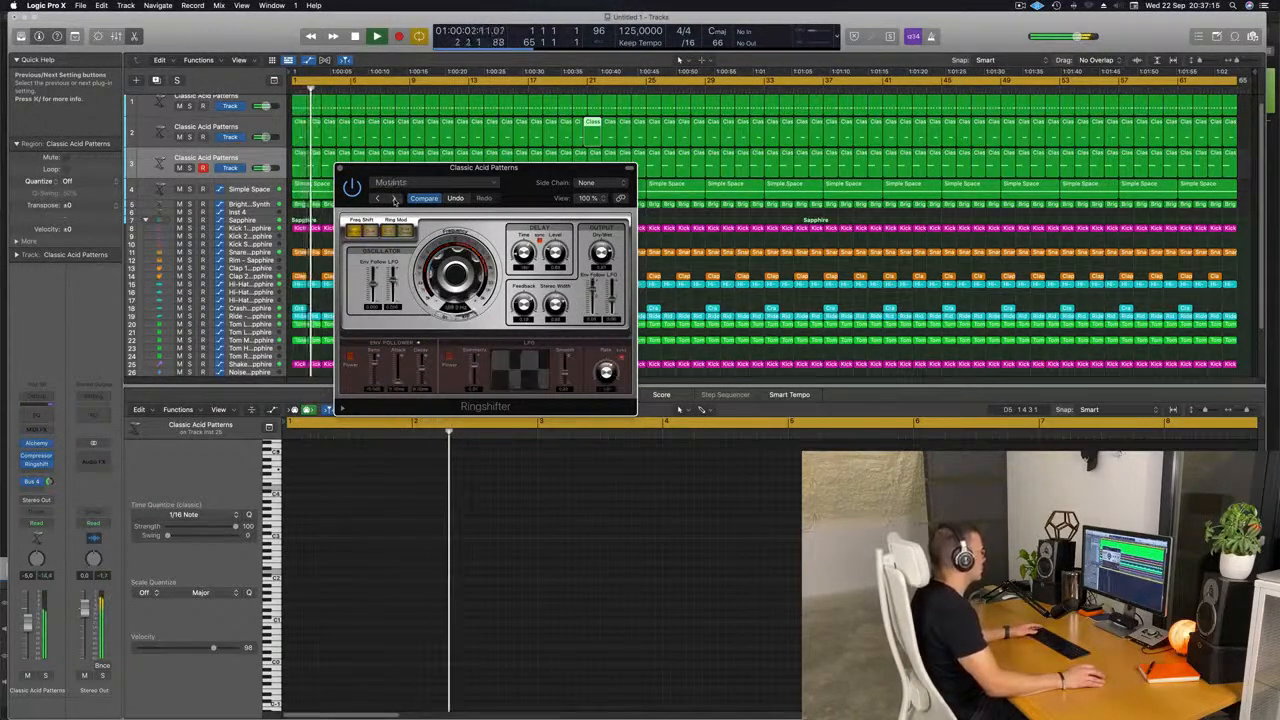
{"action": "left_click", "coordinate": [394, 199]}
{"action": "left_click_drag", "start_coordinate": [525, 183], "coordinate": [511, 213]}
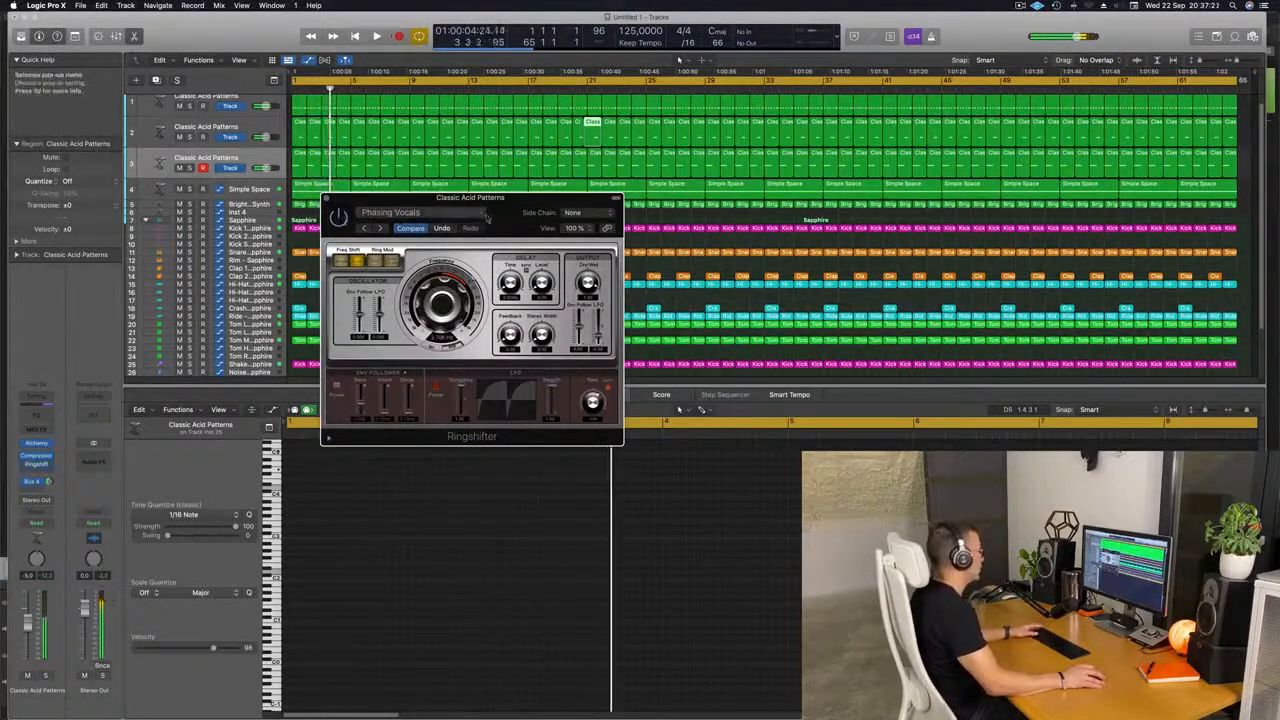
{"action": "left_click_drag", "start_coordinate": [511, 213], "coordinate": [497, 187]}
Lower the third acid track's volume to about -7.3 dB while replaying the mix, and close the Ringshifter
{"action": "key", "text": "space"}
{"action": "key", "text": "space"}
{"action": "key", "text": "space"}
{"action": "key", "text": "space"}
{"action": "left_click", "coordinate": [31, 627]}
{"action": "key", "text": "space"}
{"action": "key", "text": "space"}
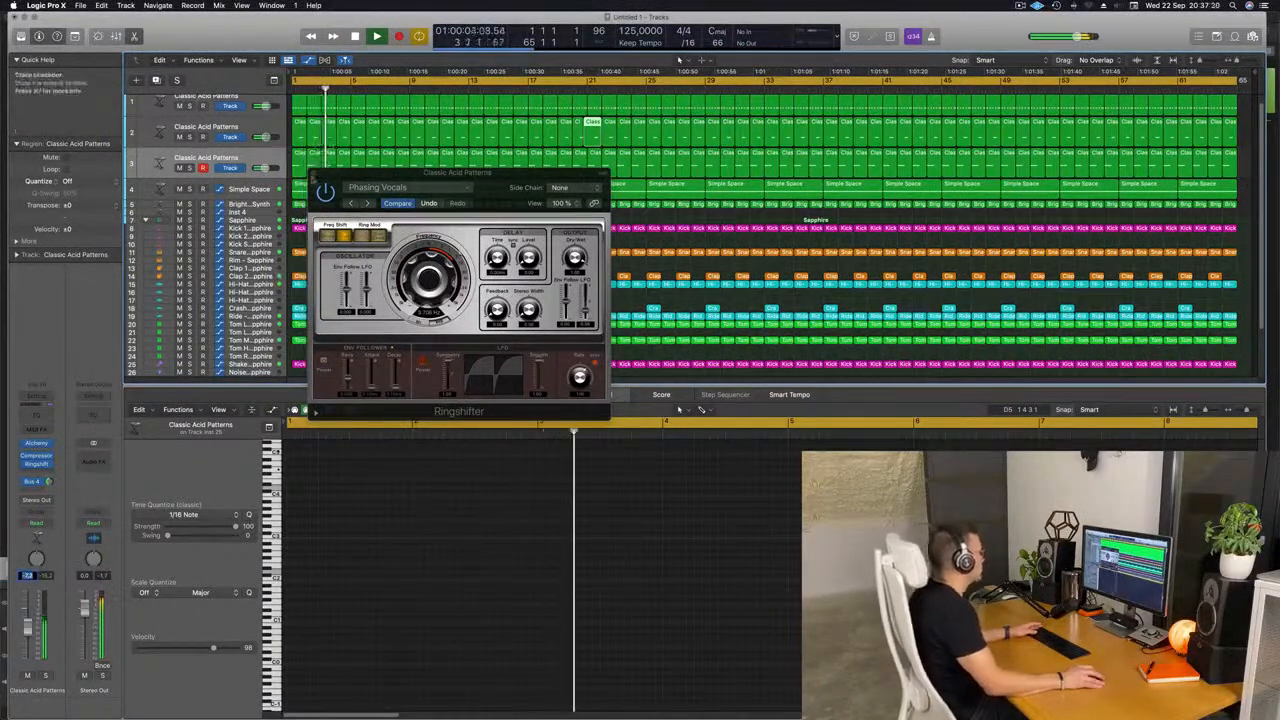
{"action": "left_click", "coordinate": [313, 173]}
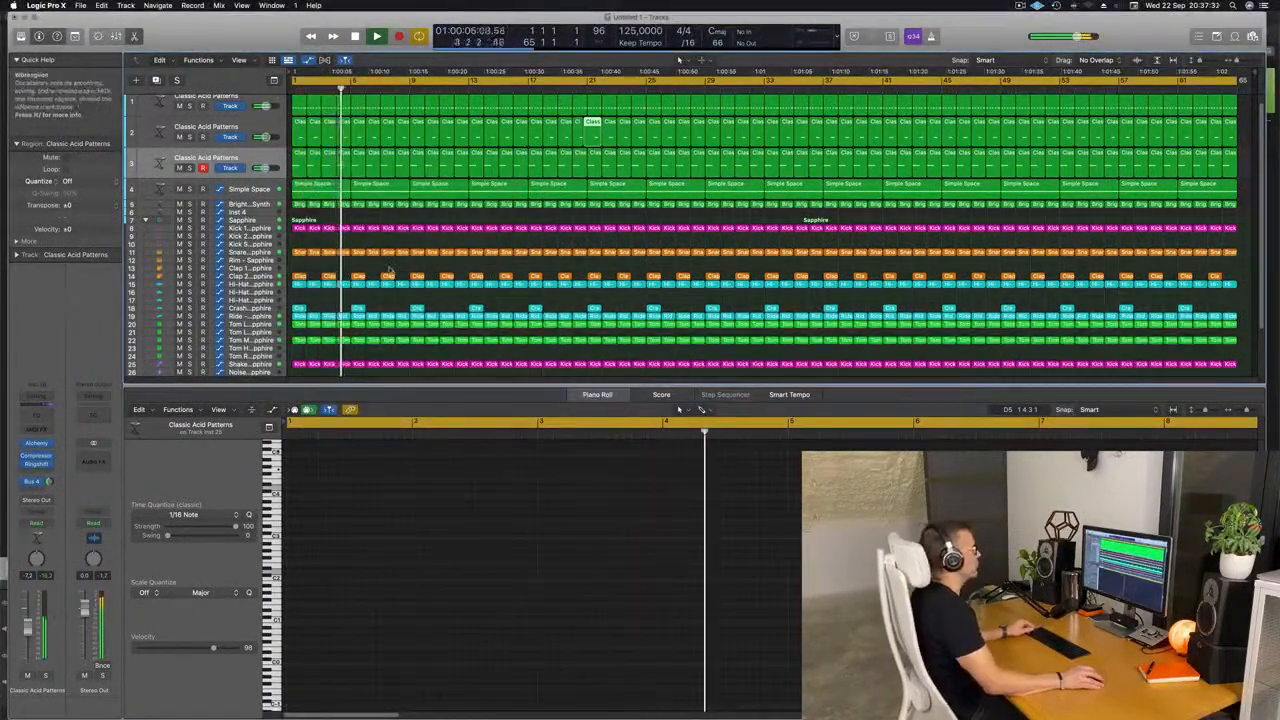